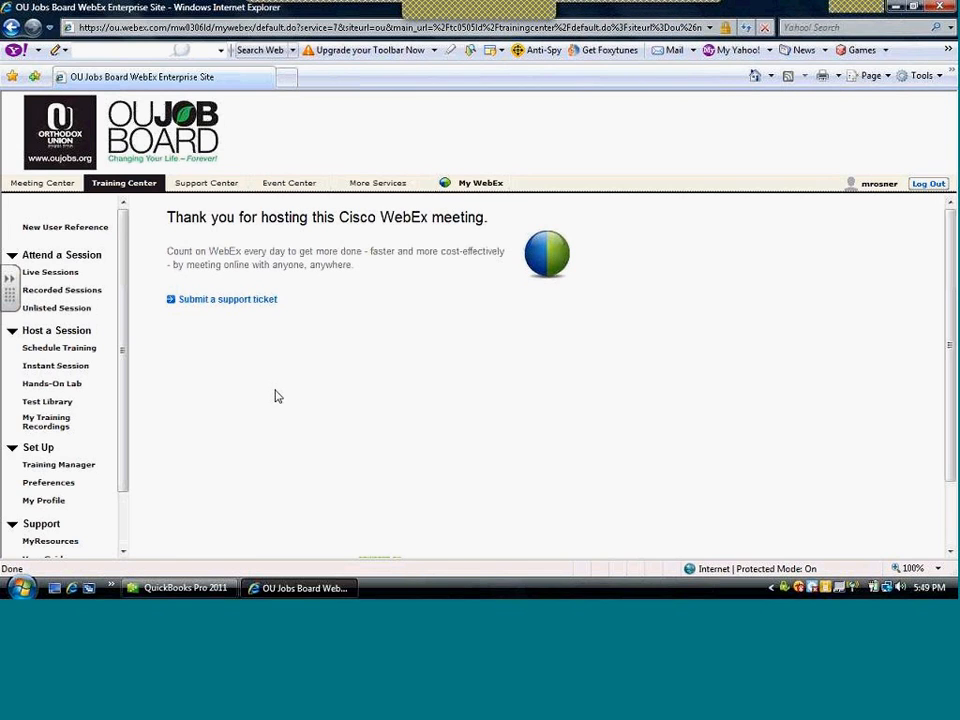
- Switch to QuickBooks Pro 2011 and accept the unit-of-measure and sample-file notices to finish opening the sample company file
click(344, 589)
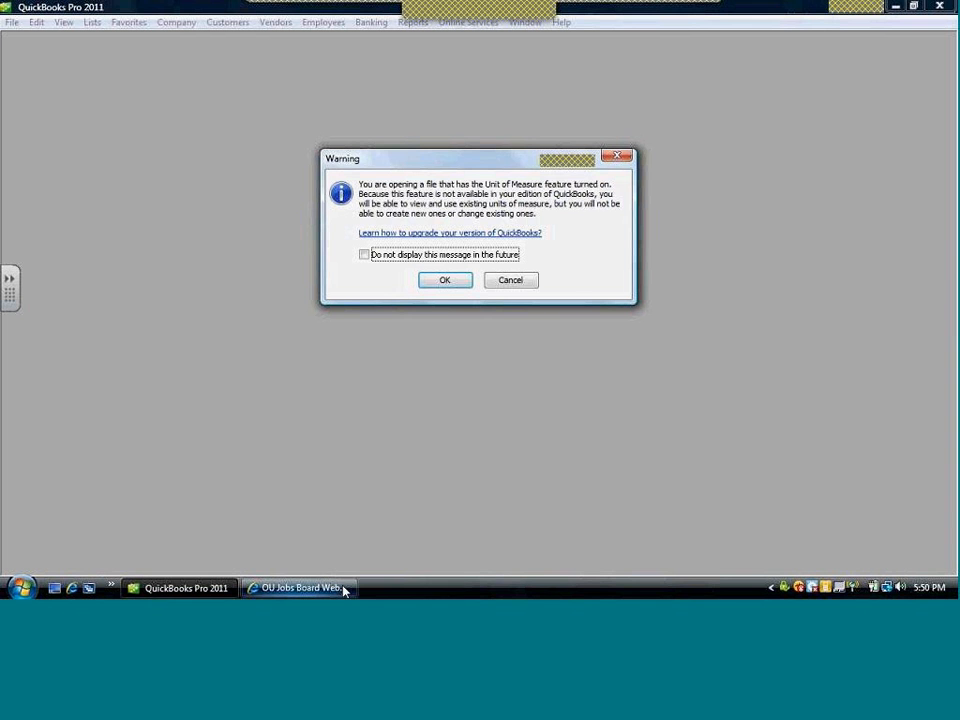
click(444, 281)
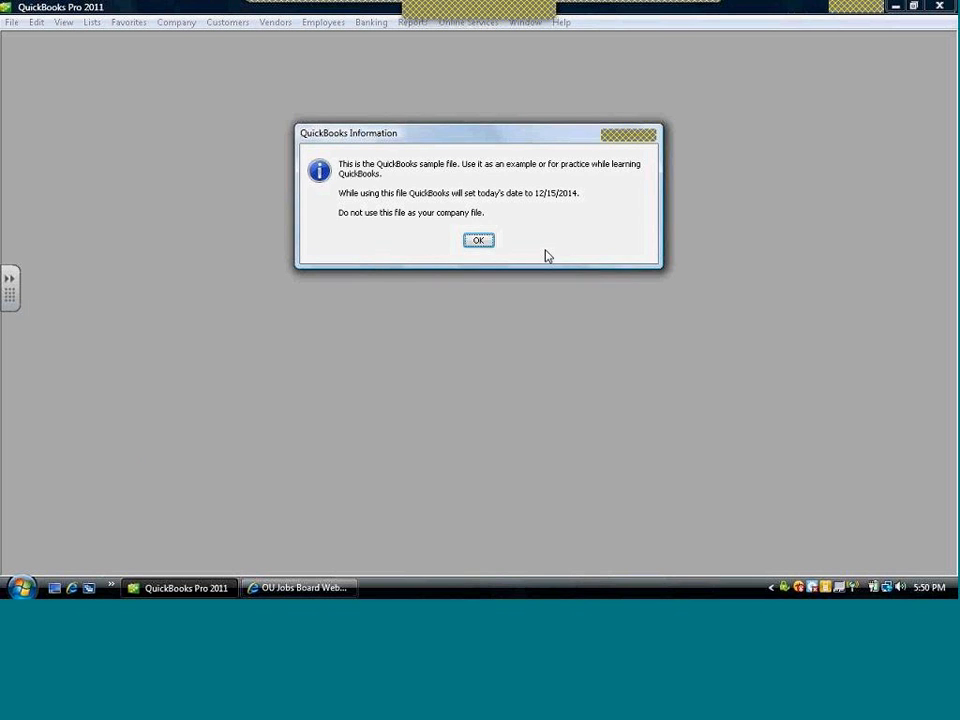
click(484, 242)
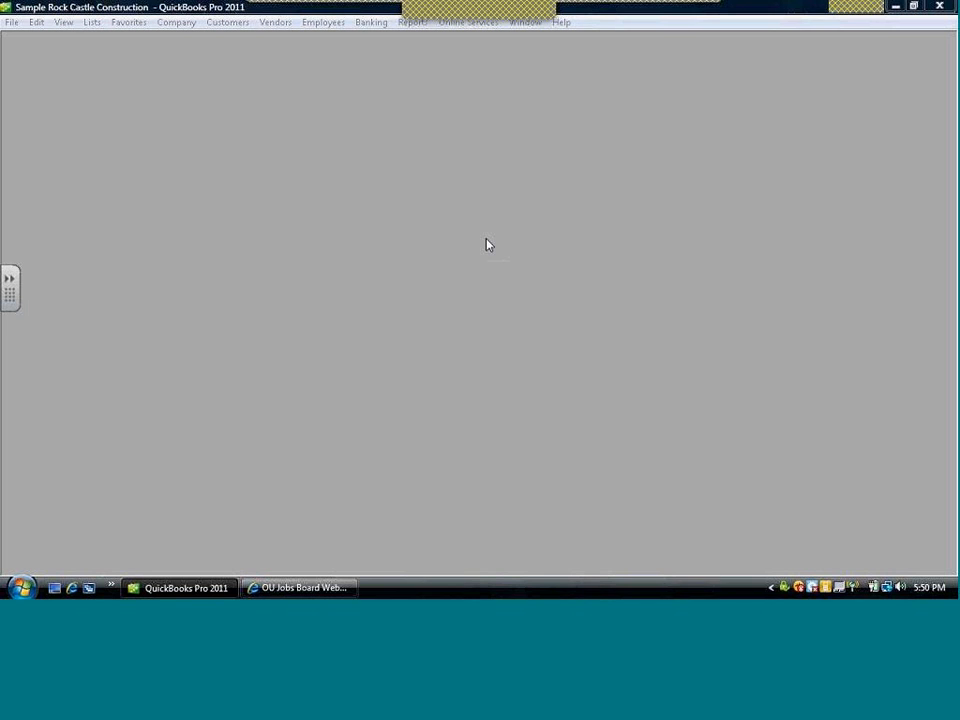
- Open Inter_Excel01-10.xls from the trainer's website in a new browser window, and minimize the WebEx browser window
click(338, 588)
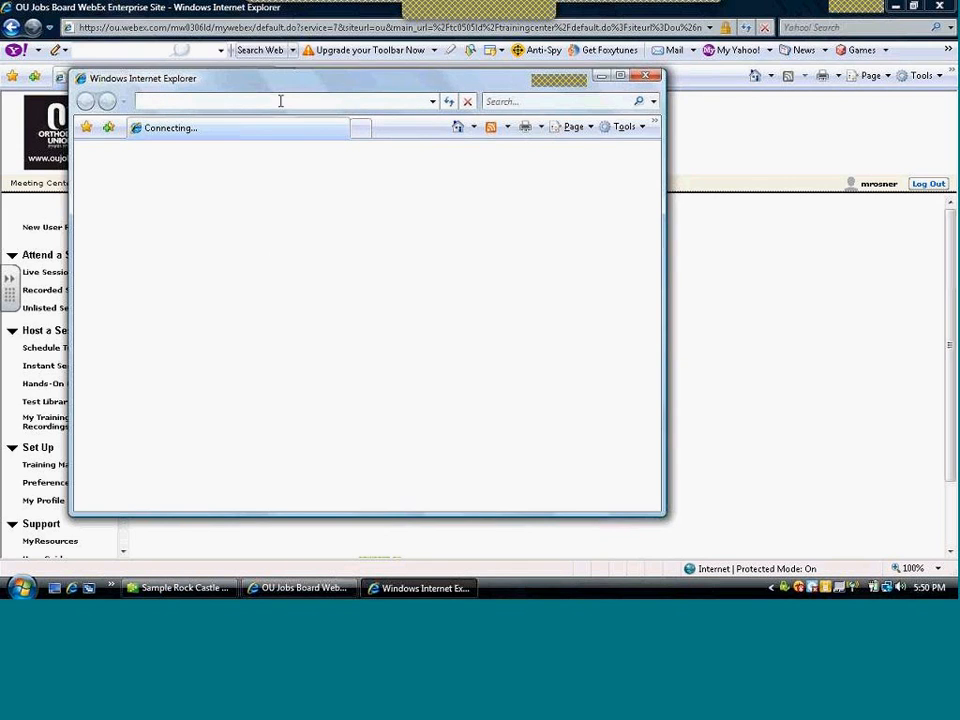
click(281, 101)
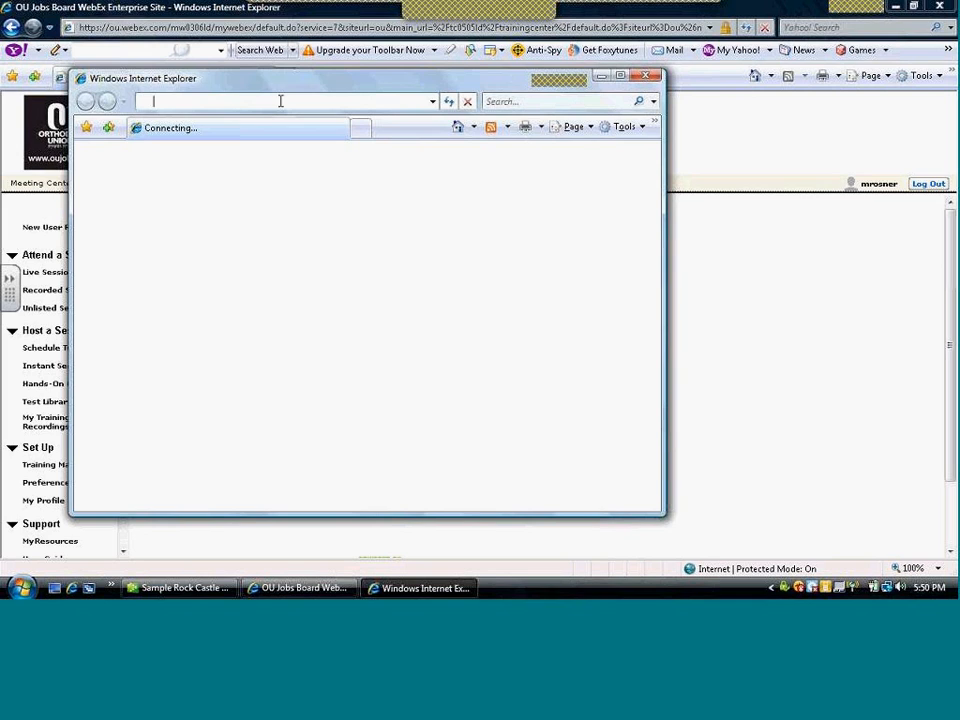
text(c)
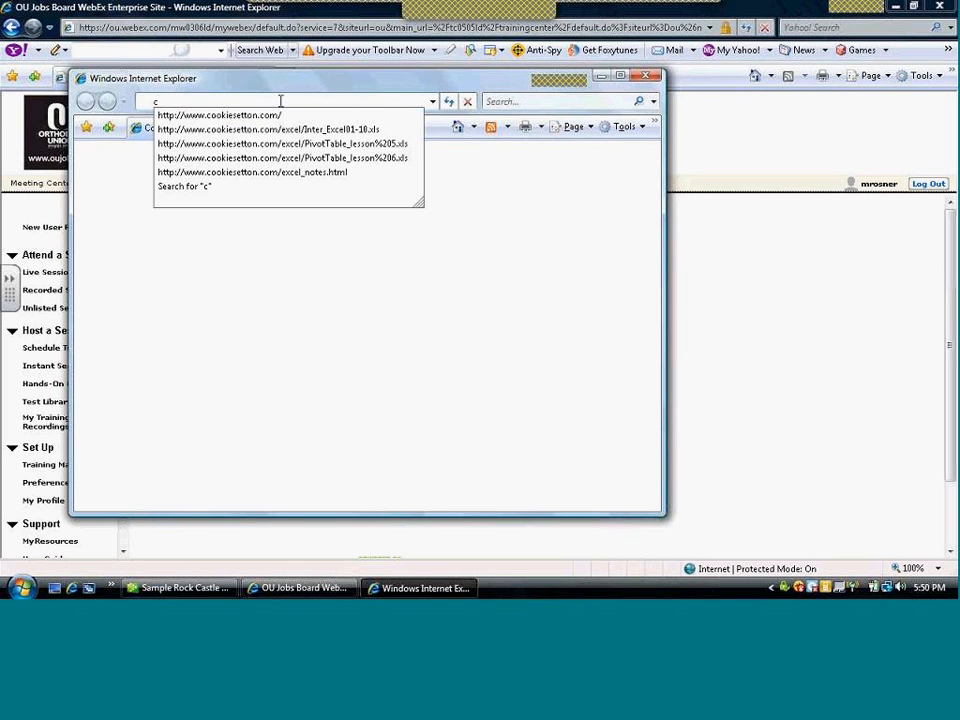
text(ookiese)
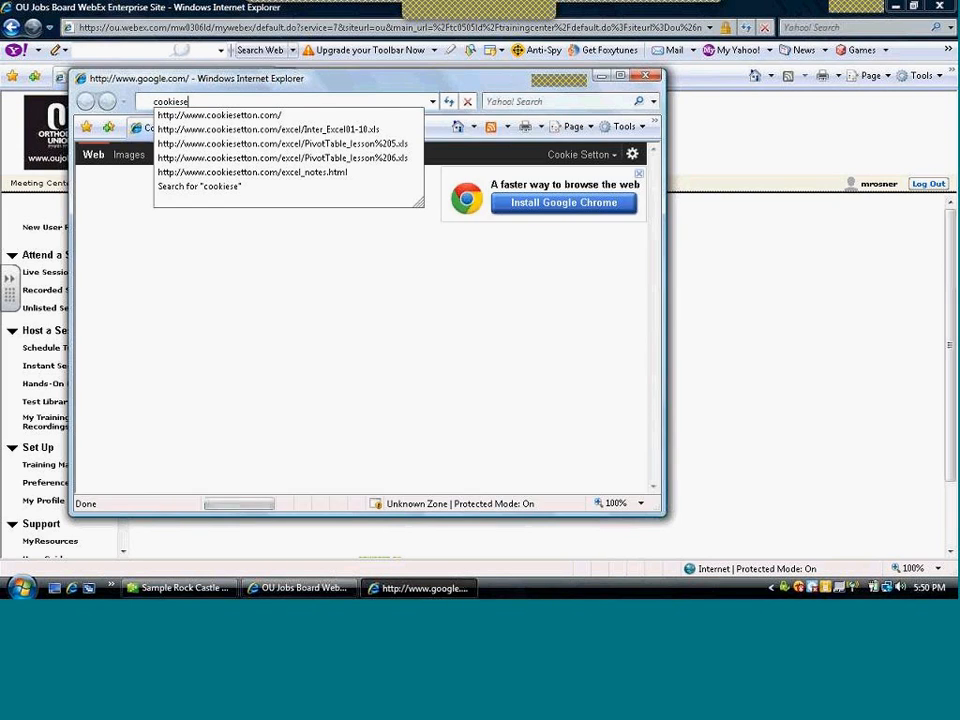
key(Return)
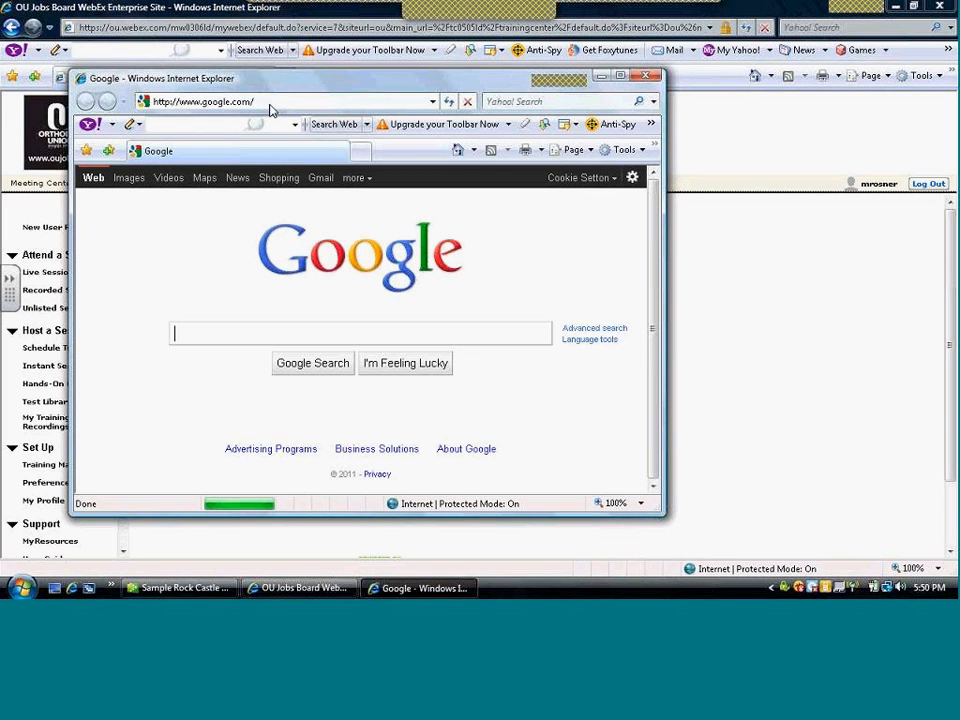
click(268, 102)
text(c)
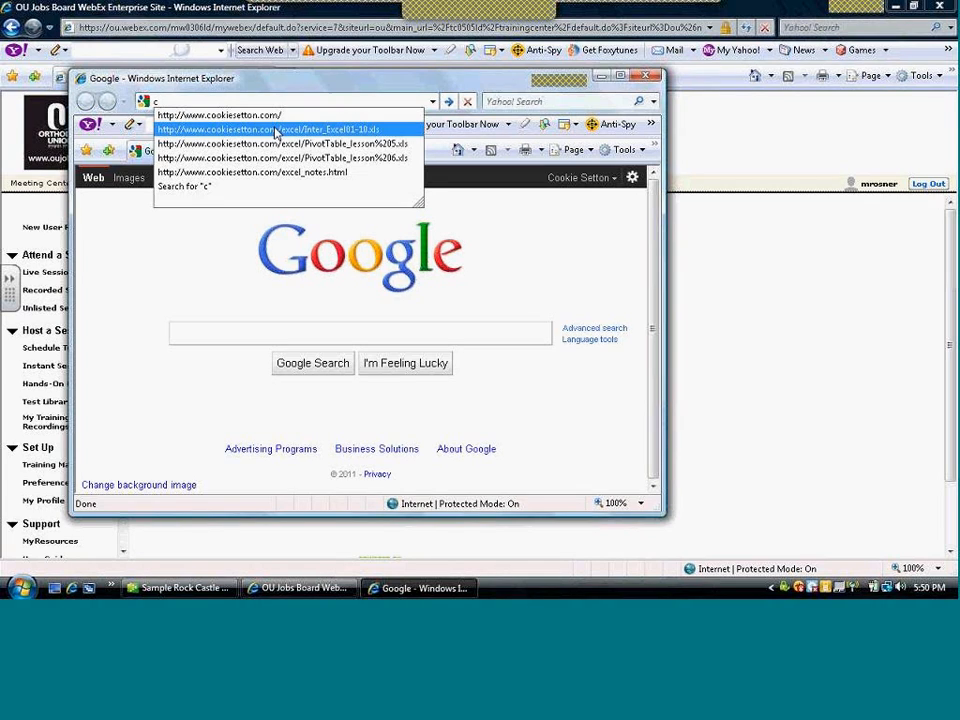
click(276, 131)
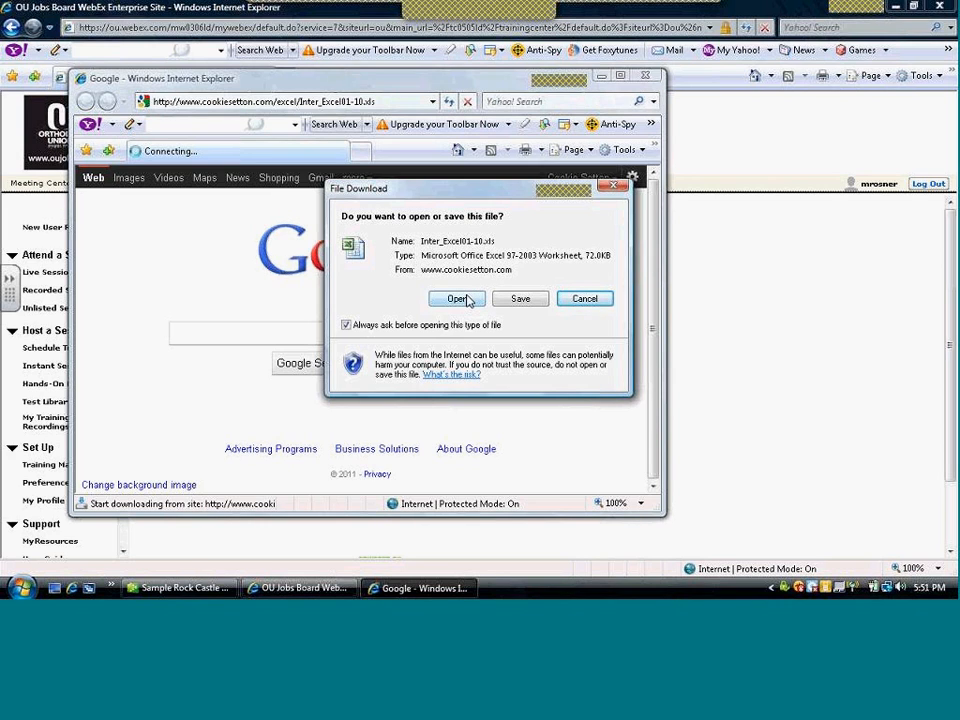
click(460, 299)
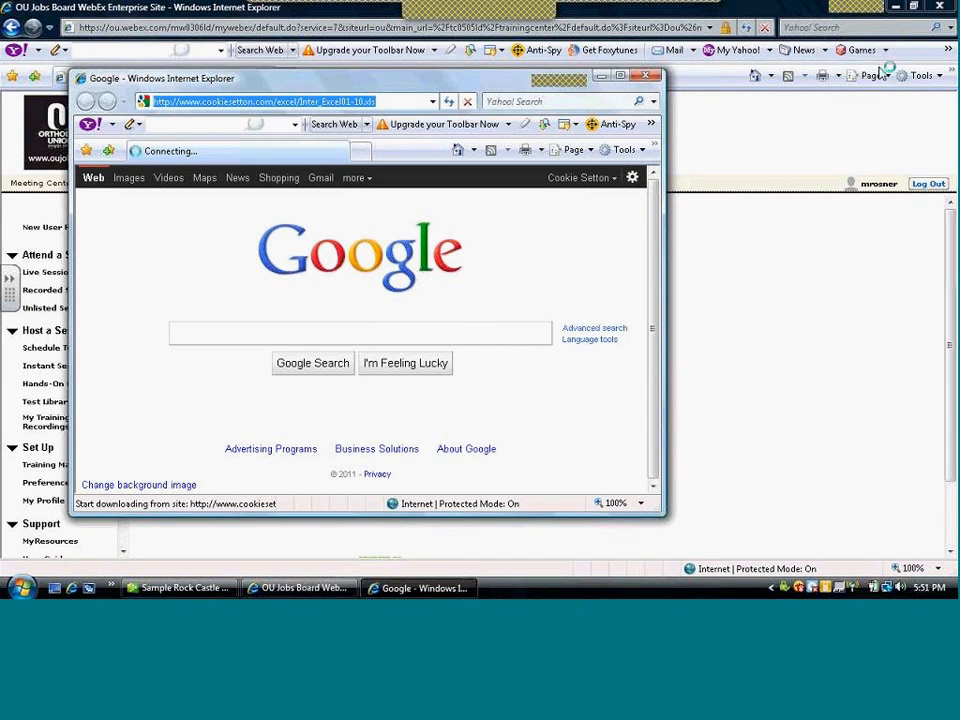
click(901, 10)
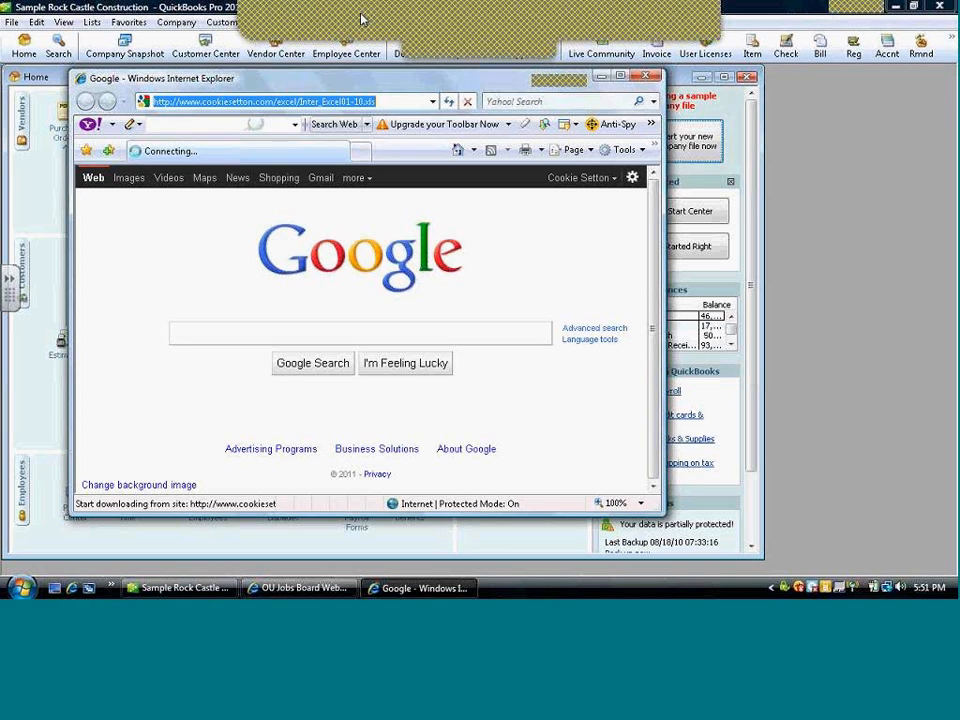
- Go to the Excel class files page on the trainer's website and open the intermediate week 1 file, Aug 1
click(396, 252)
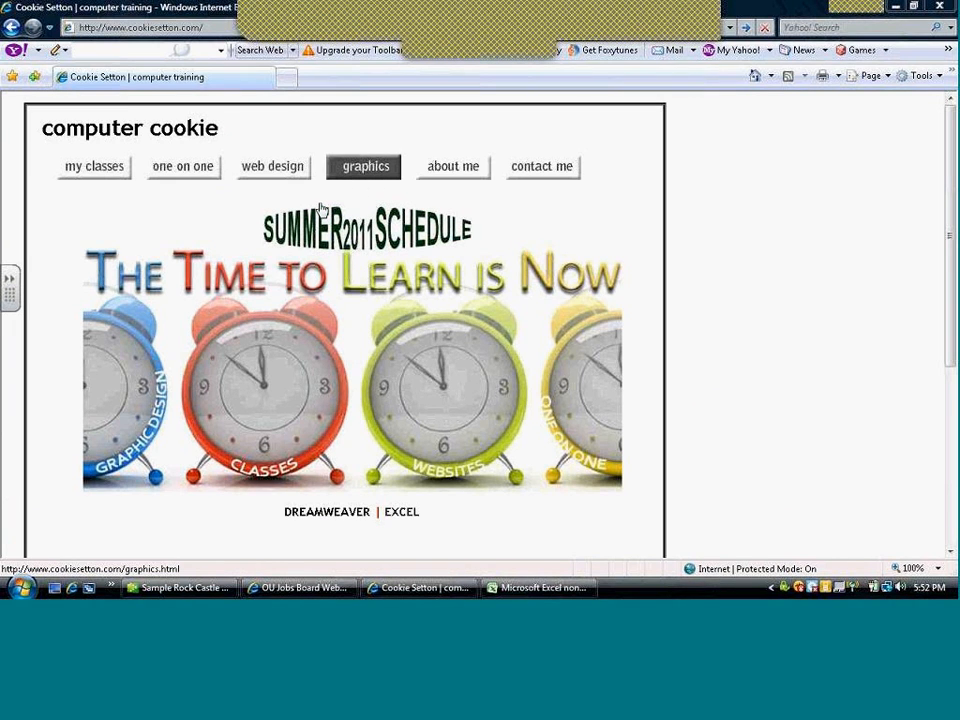
click(401, 512)
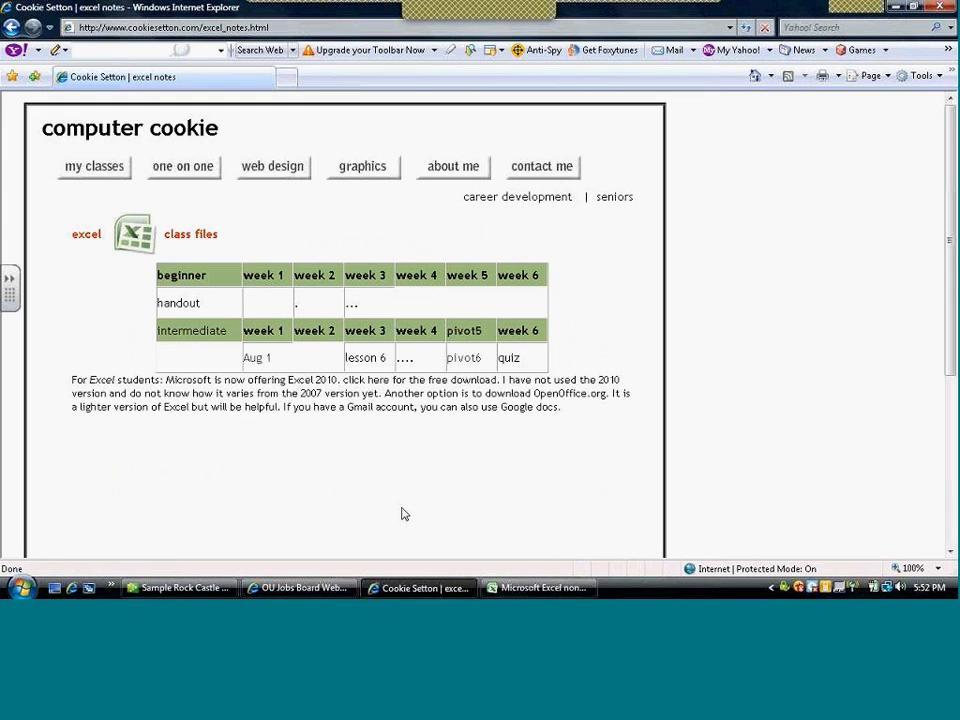
click(258, 358)
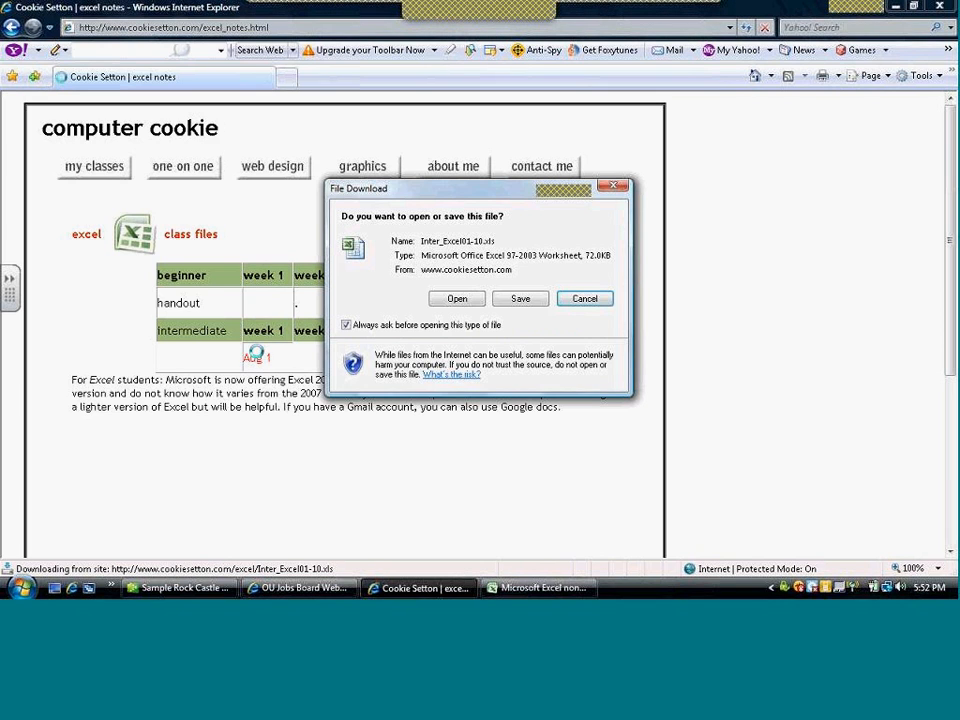
click(457, 300)
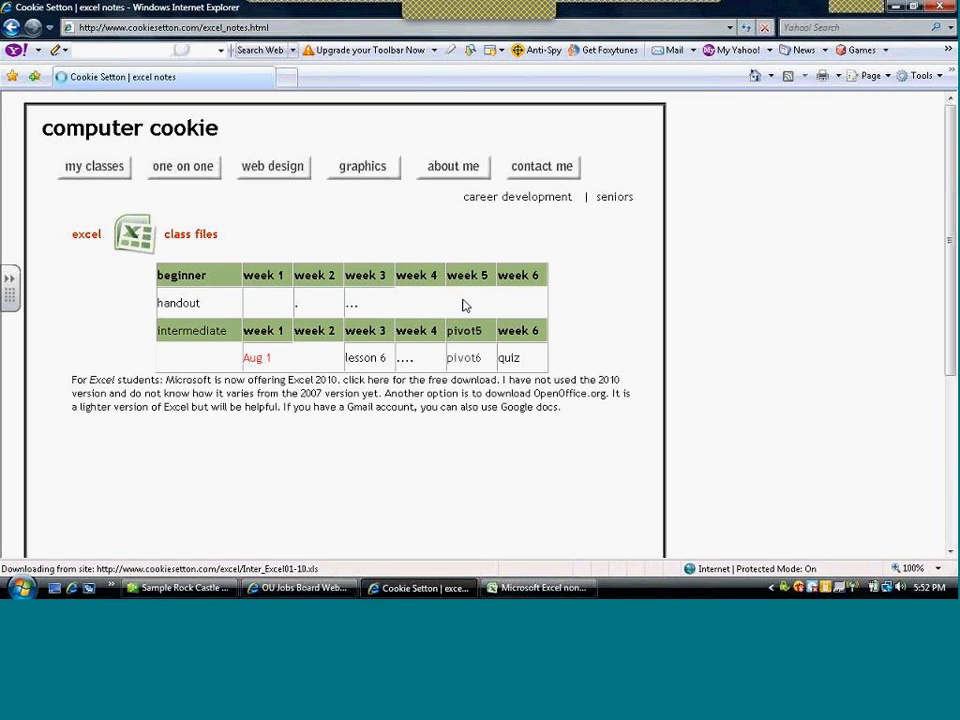
- Switch to Excel, decline reopening Inter_Excel01-10.xls, and open the locked copy as read-only
click(562, 591)
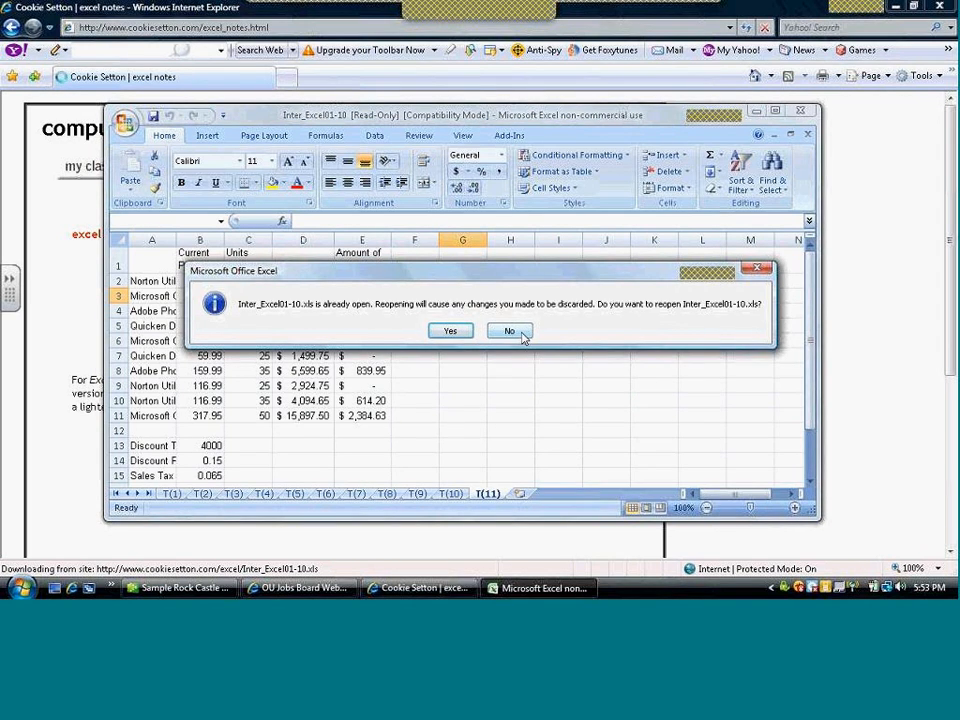
click(518, 333)
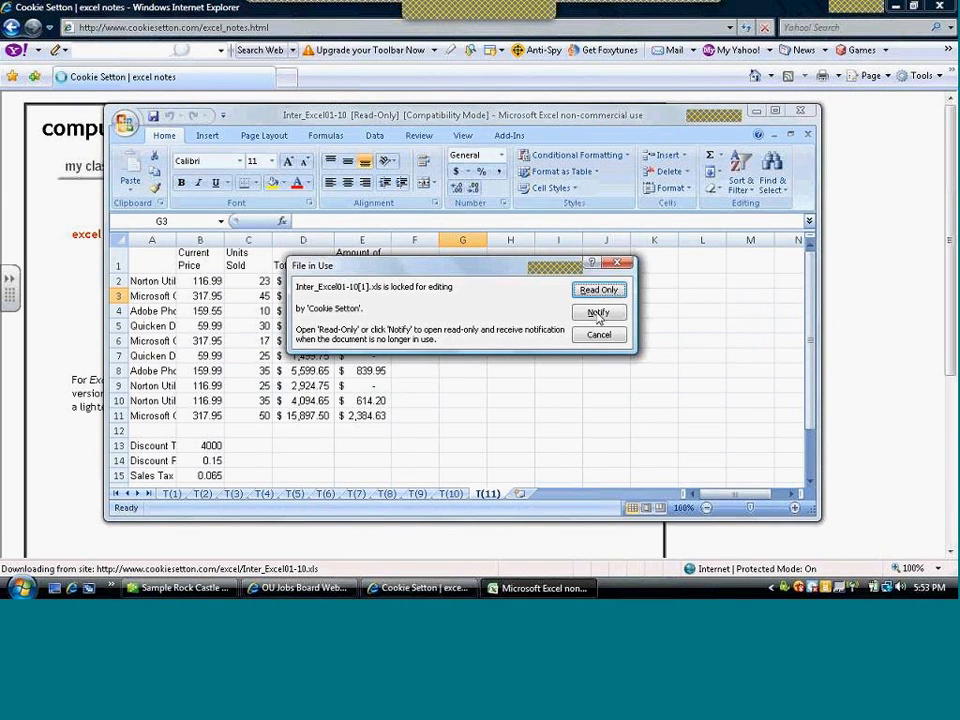
click(600, 290)
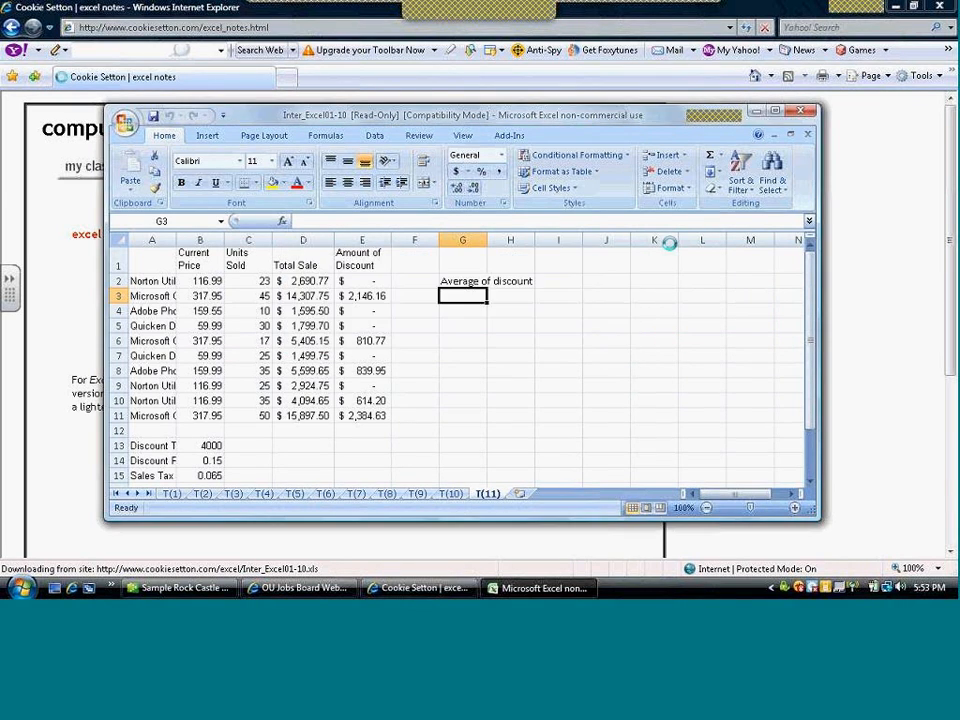
- Maximize the Excel window and its workbook, and close the duplicate Inter_Excel01-10[1] workbook without saving
click(785, 133)
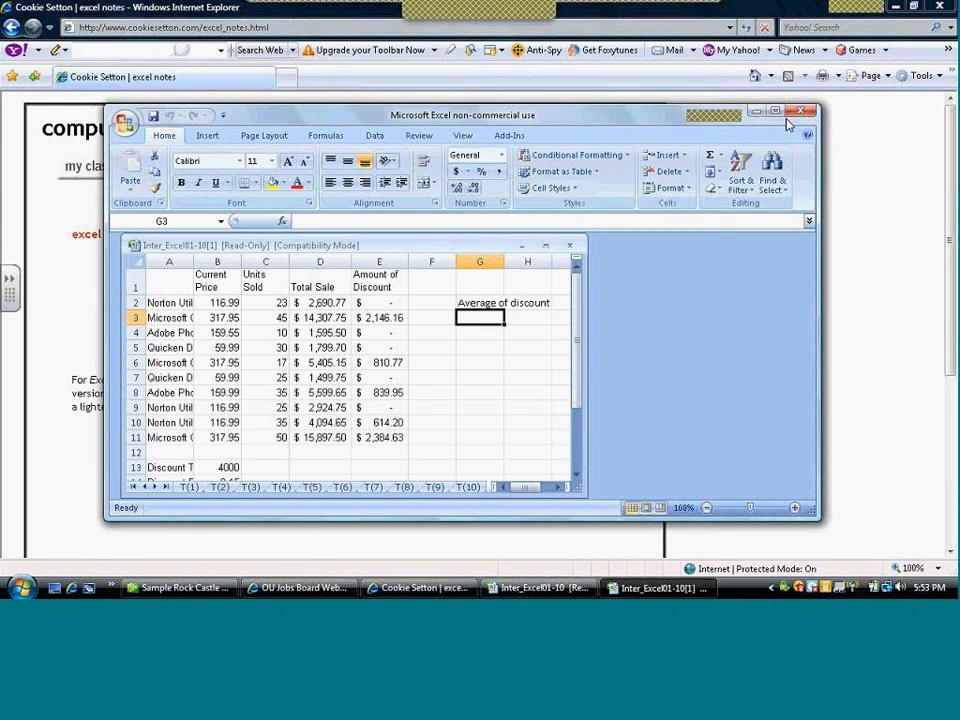
click(775, 111)
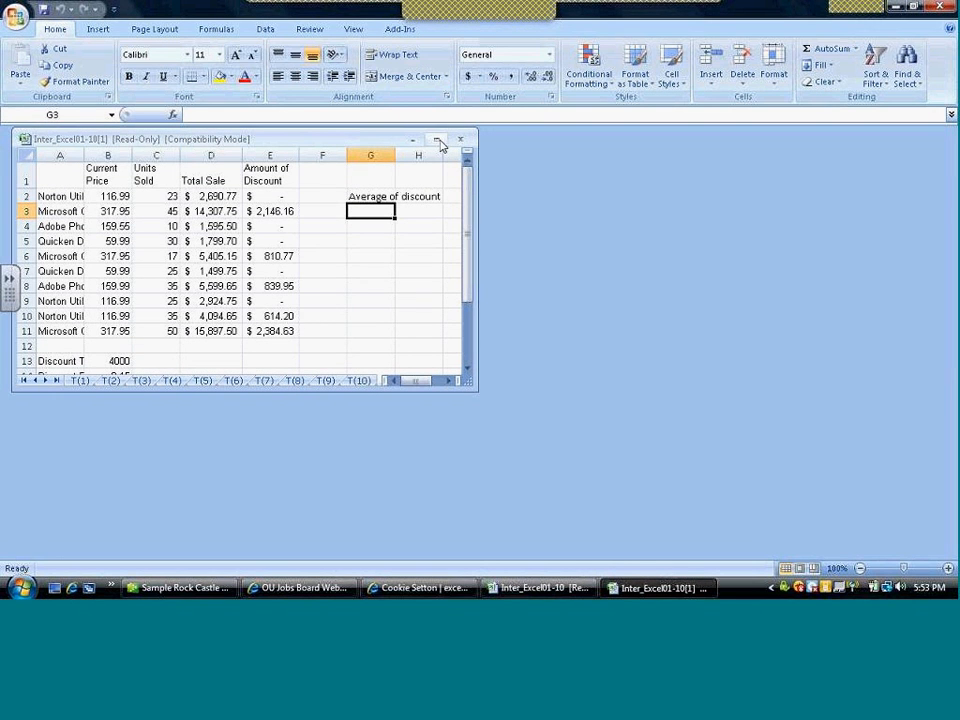
click(437, 141)
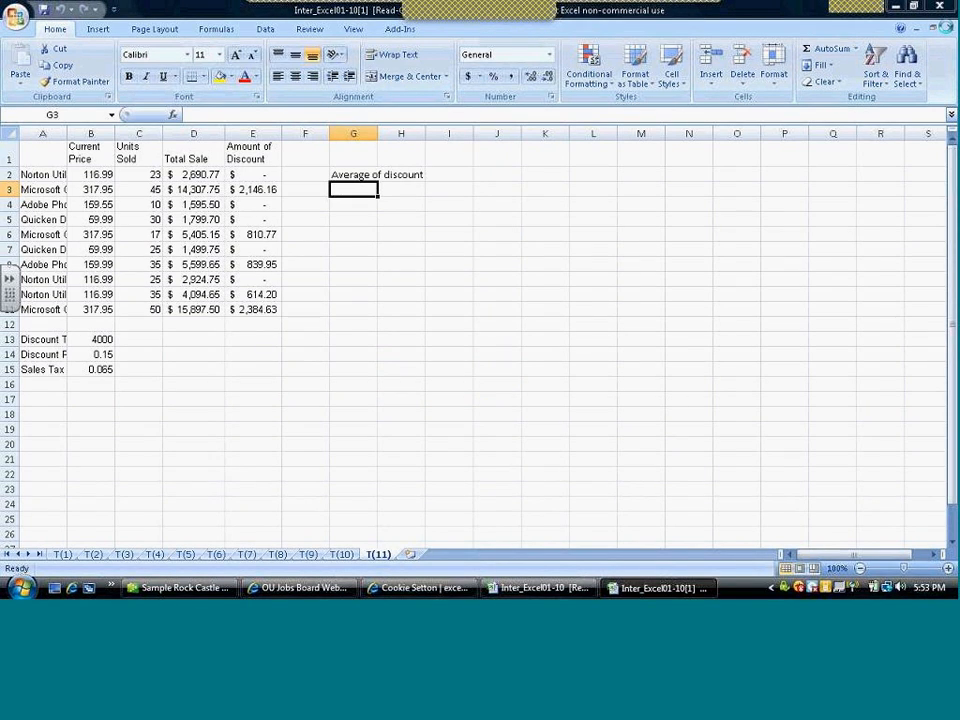
click(950, 30)
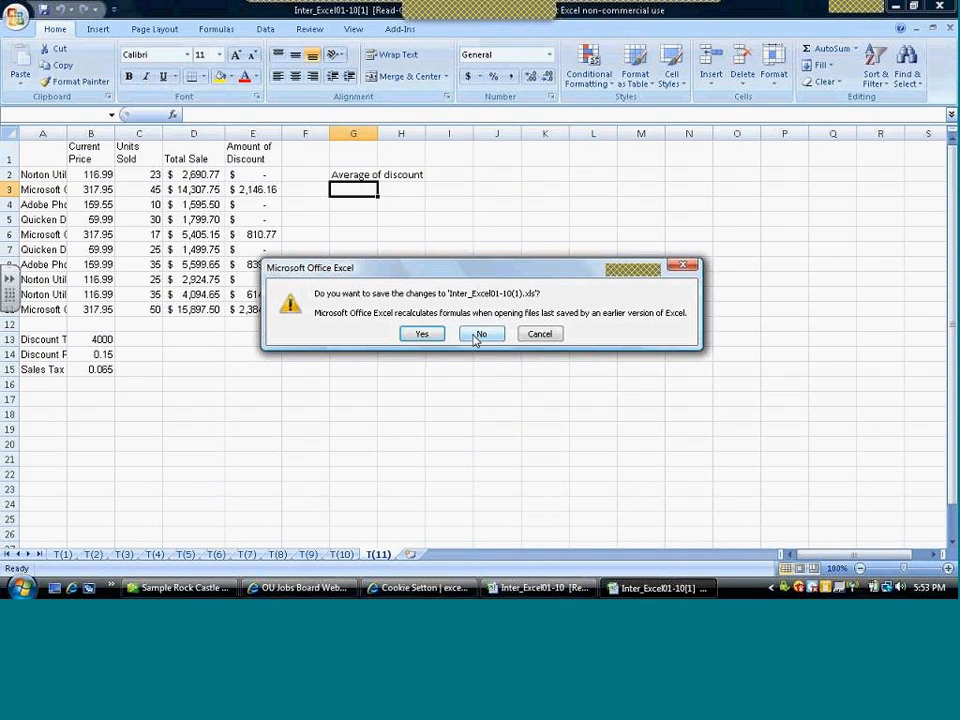
click(478, 334)
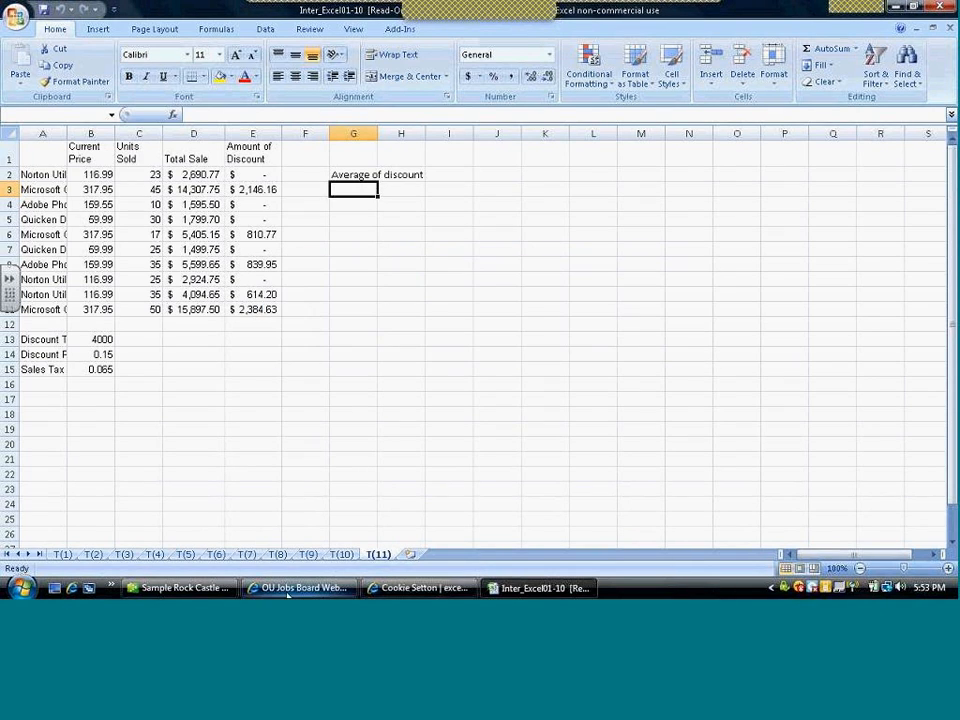
- Switch to QuickBooks, open the Customer Contact List report under Customers & Receivables, and maximize the report window
click(220, 590)
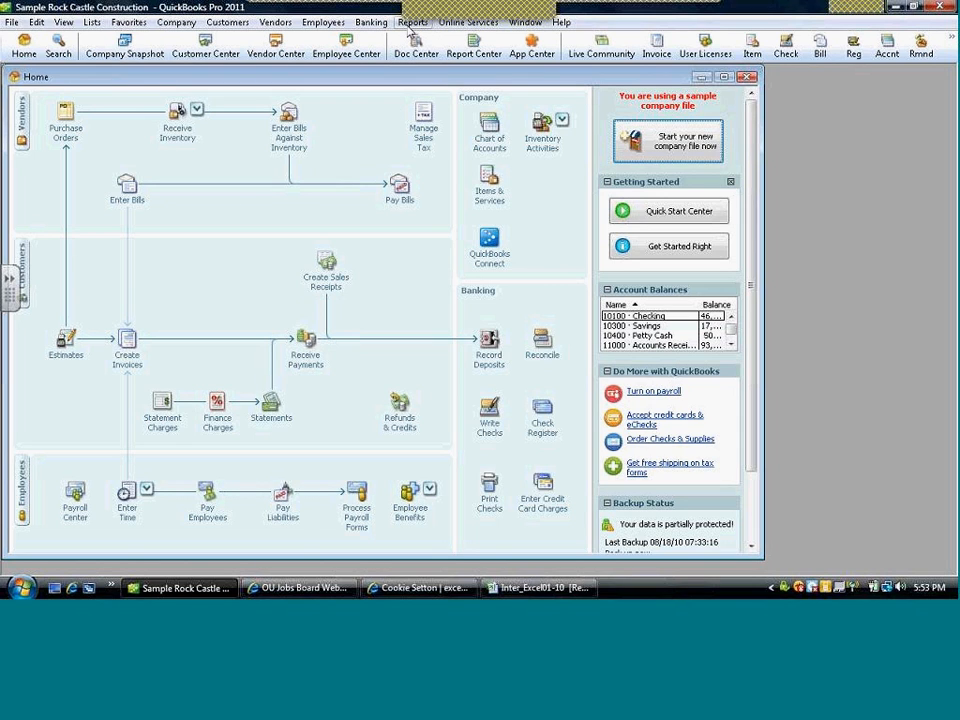
click(410, 23)
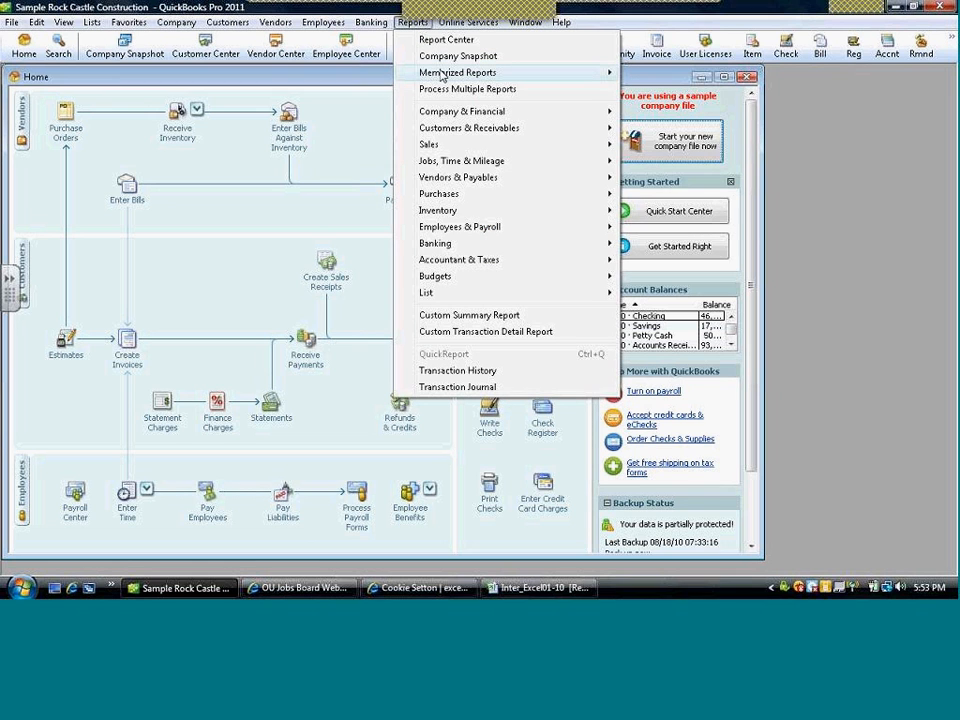
mouse_move(443, 77)
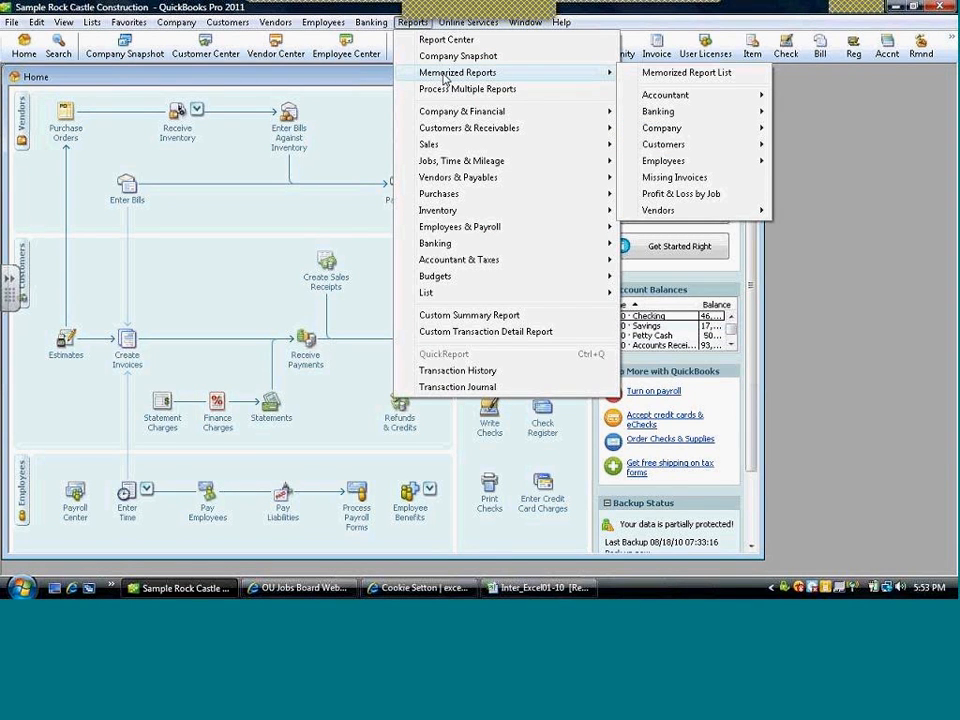
mouse_move(537, 131)
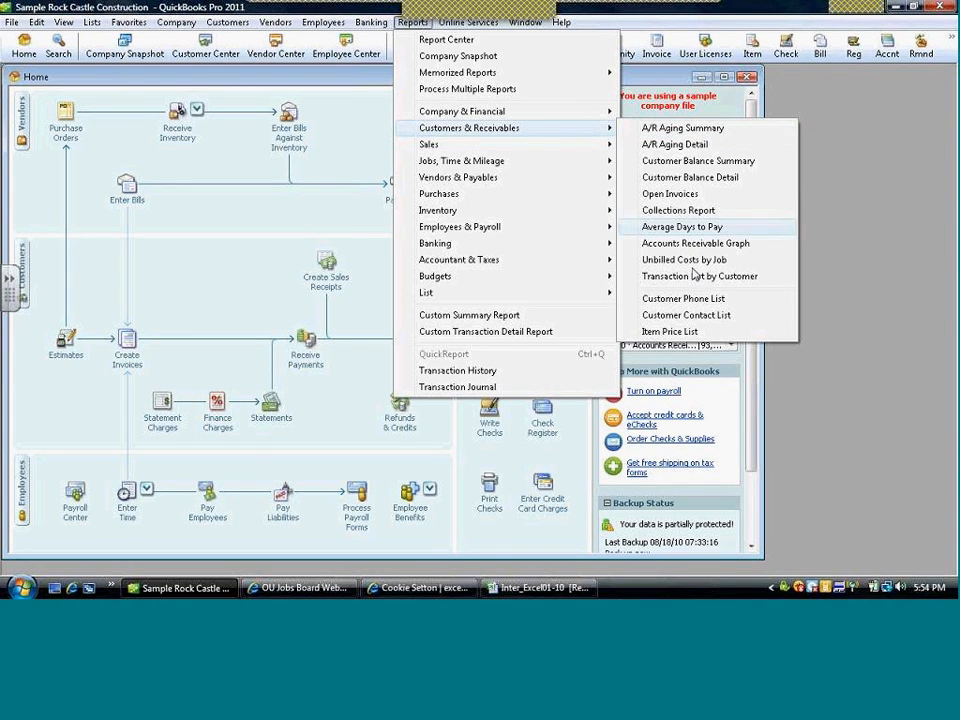
click(699, 316)
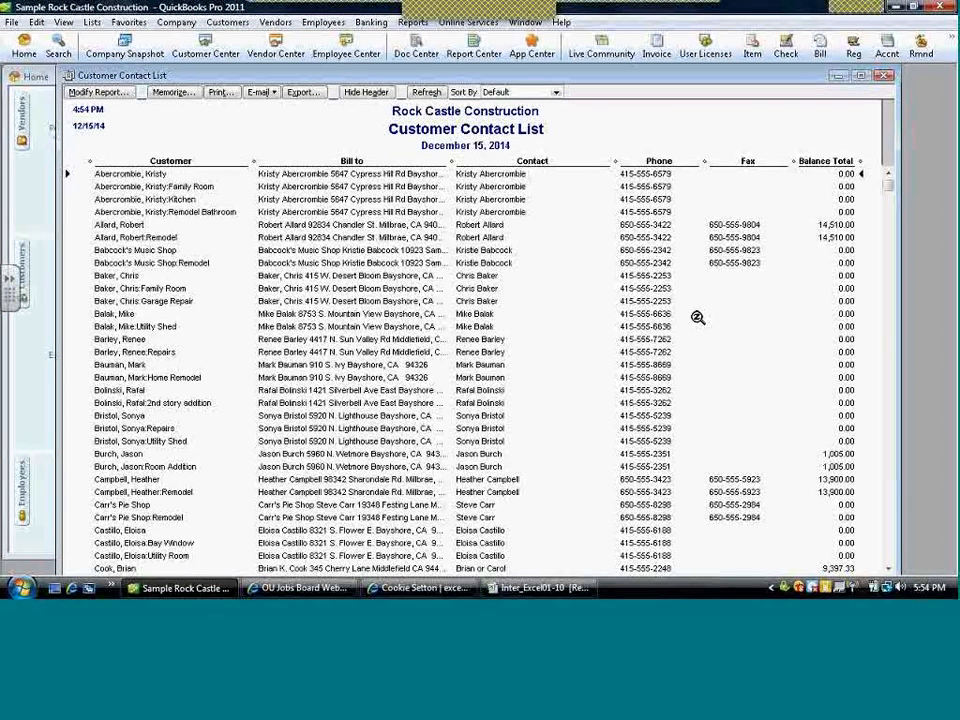
click(341, 271)
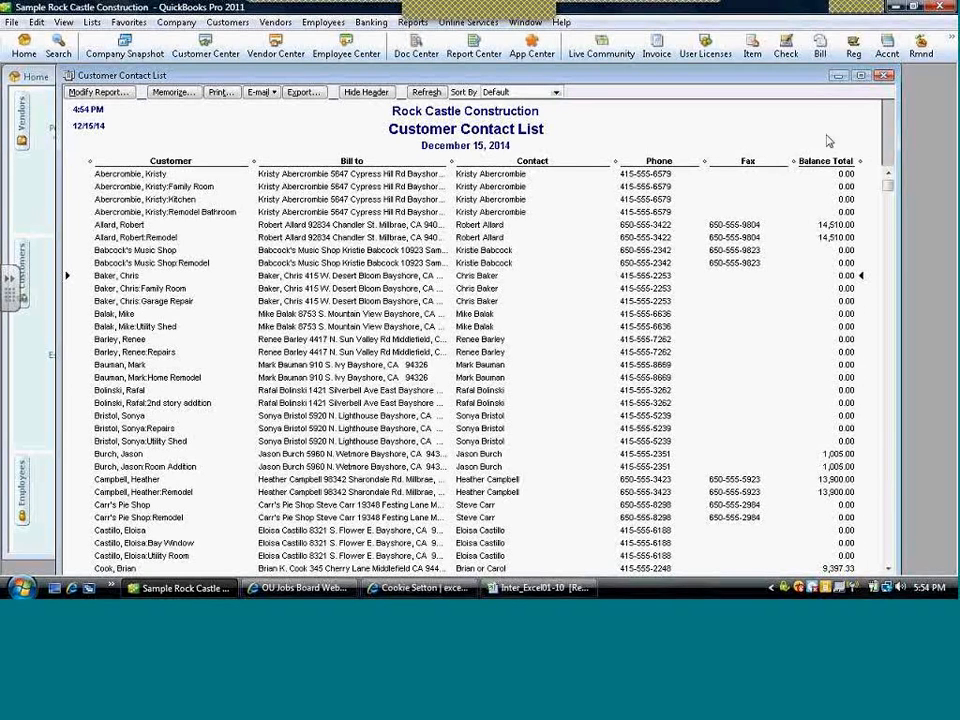
click(860, 77)
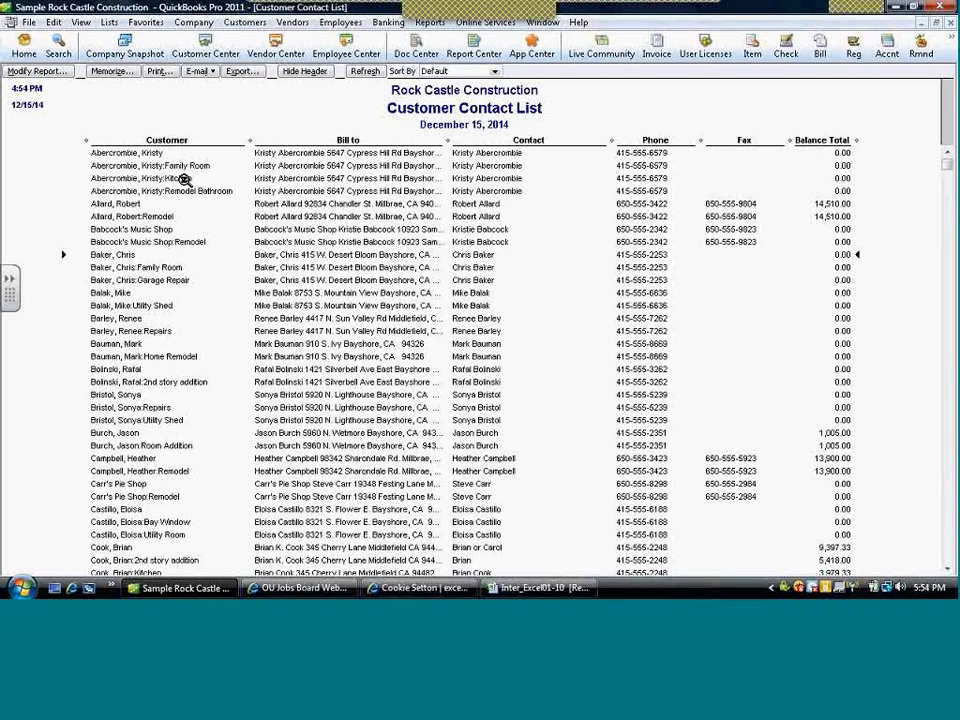
- Export the Customer Contact List report to a new Excel workbook, including the worksheet that explains Excel linking
click(481, 243)
click(240, 74)
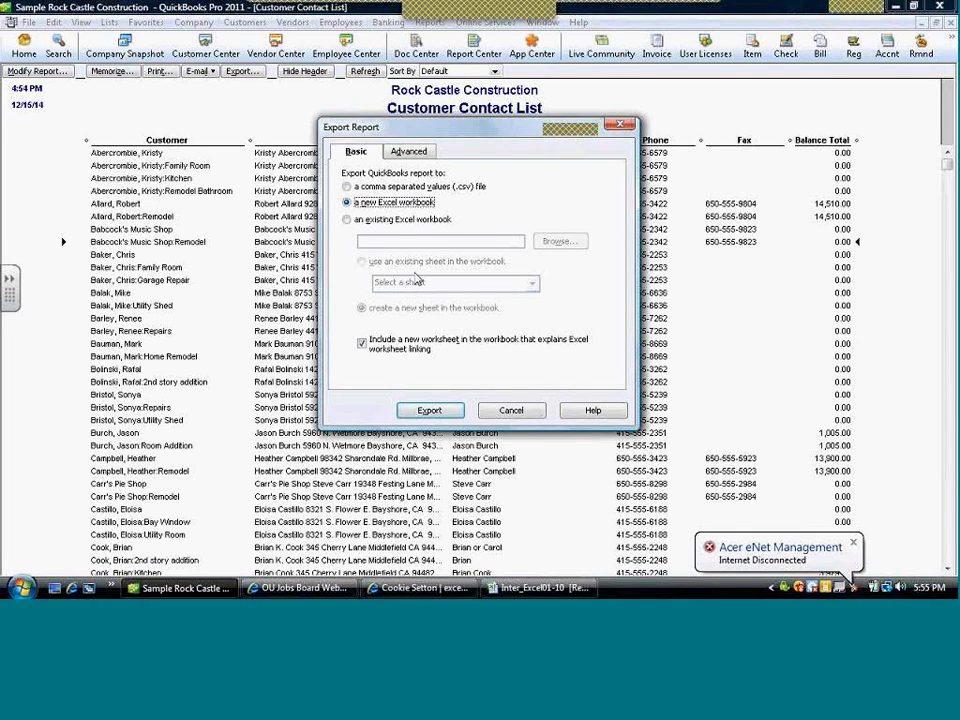
click(428, 411)
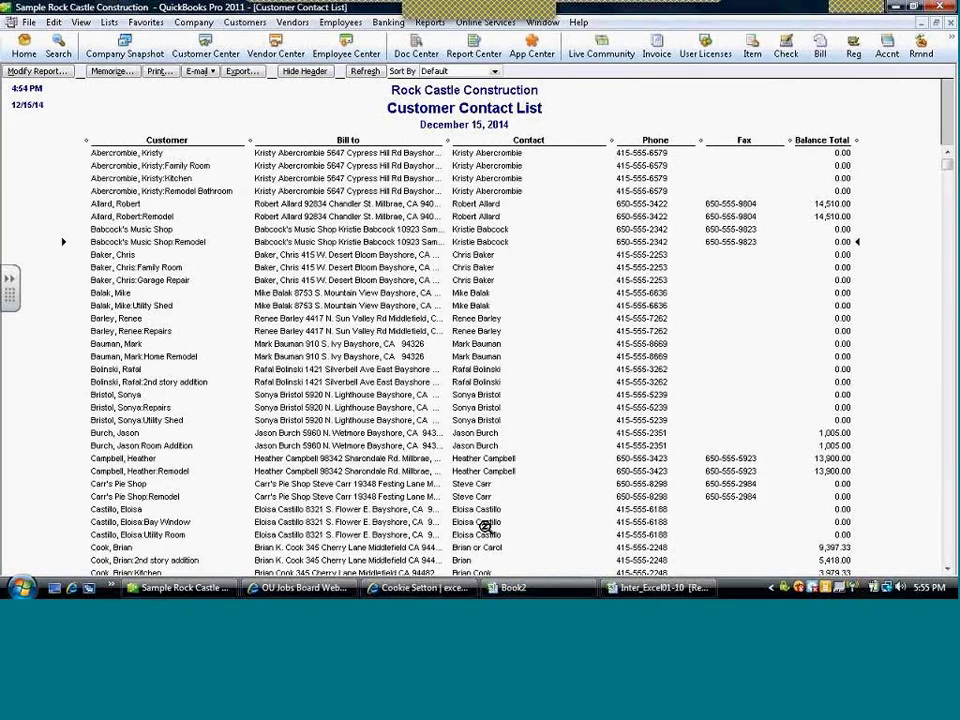
- Switch to the exported Book2 workbook in Excel and zoom Sheet1 to 130%
click(513, 588)
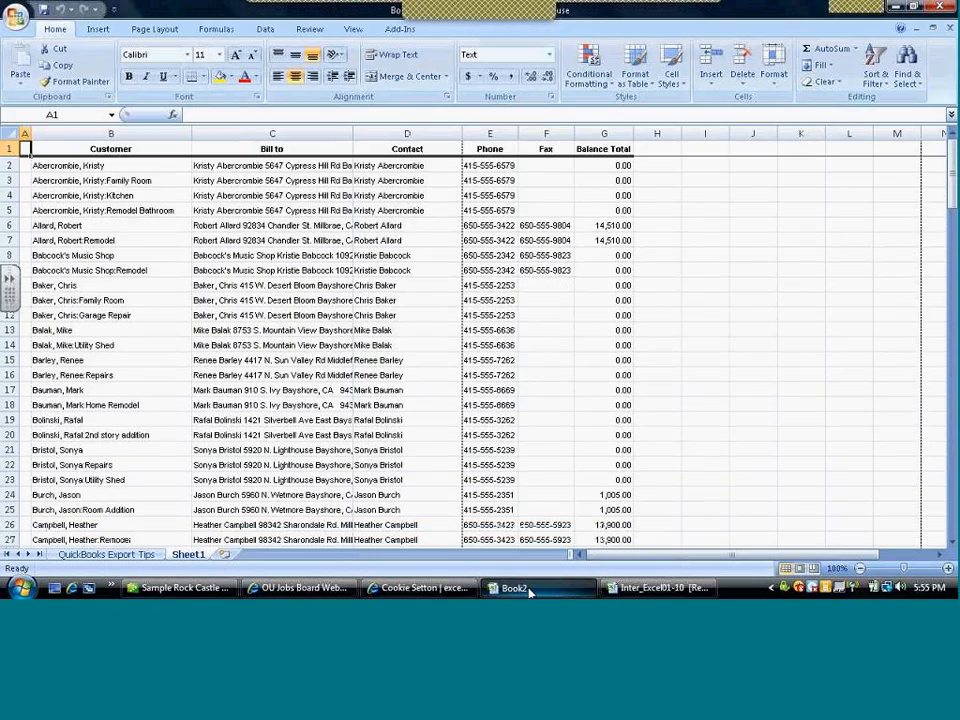
click(949, 568)
click(949, 568)
click(949, 568)
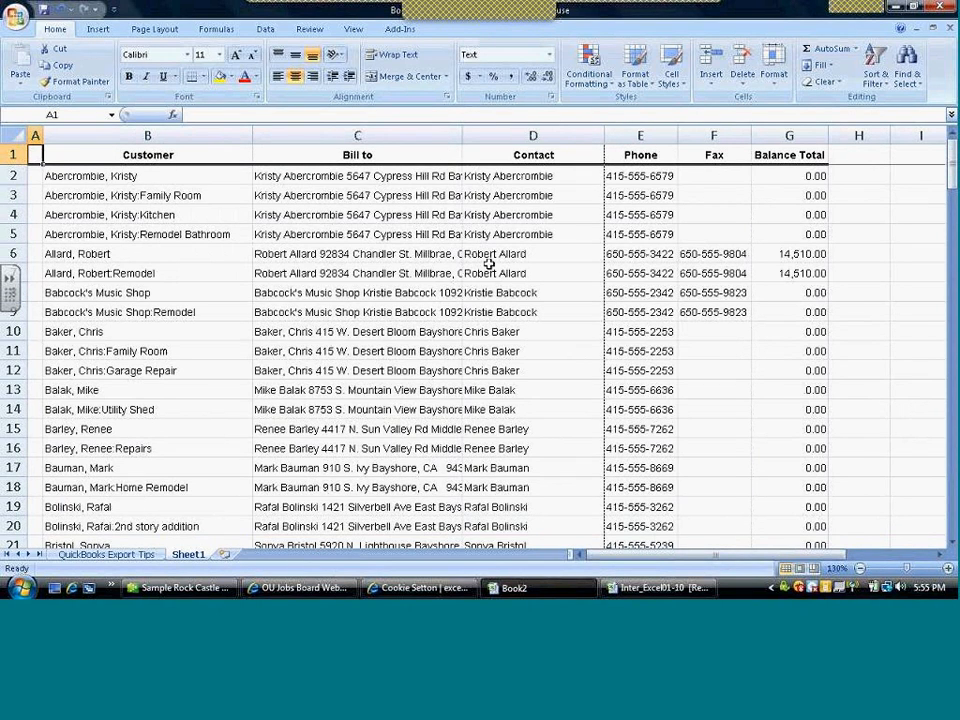
- Widen the Bill to column slightly and review the Balance Total column down to the last row of the list
drag(462, 137, 491, 142)
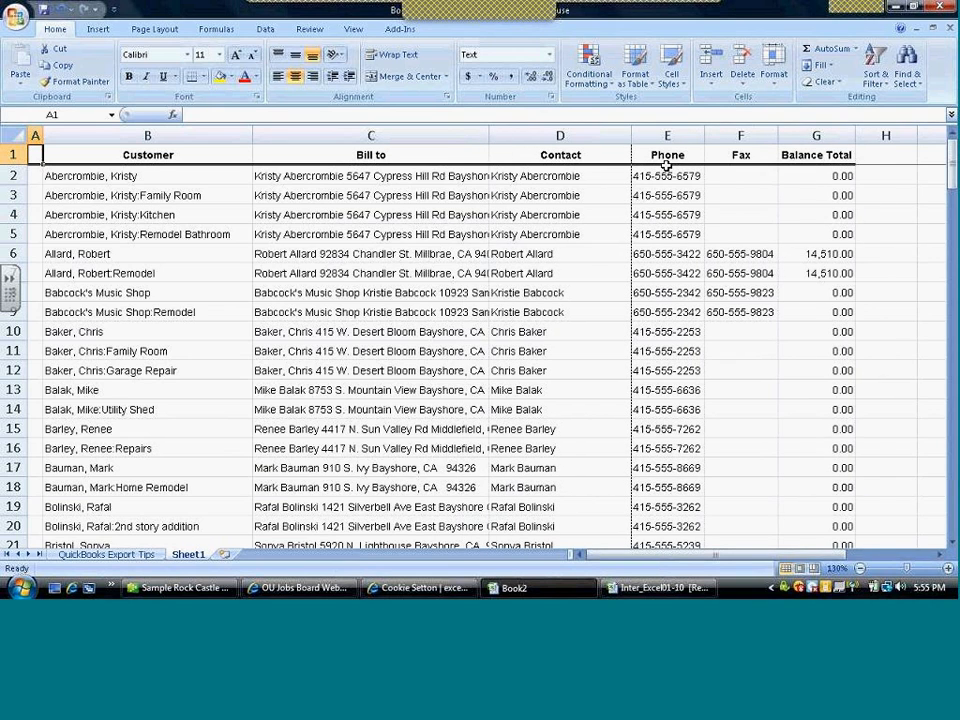
click(815, 180)
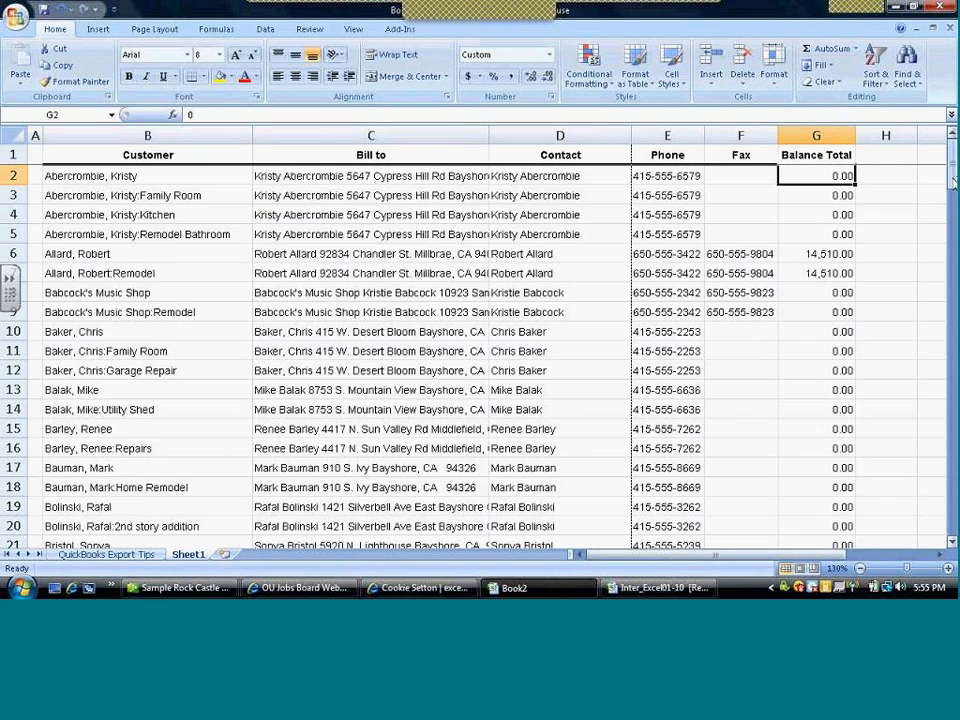
drag(953, 182, 953, 330)
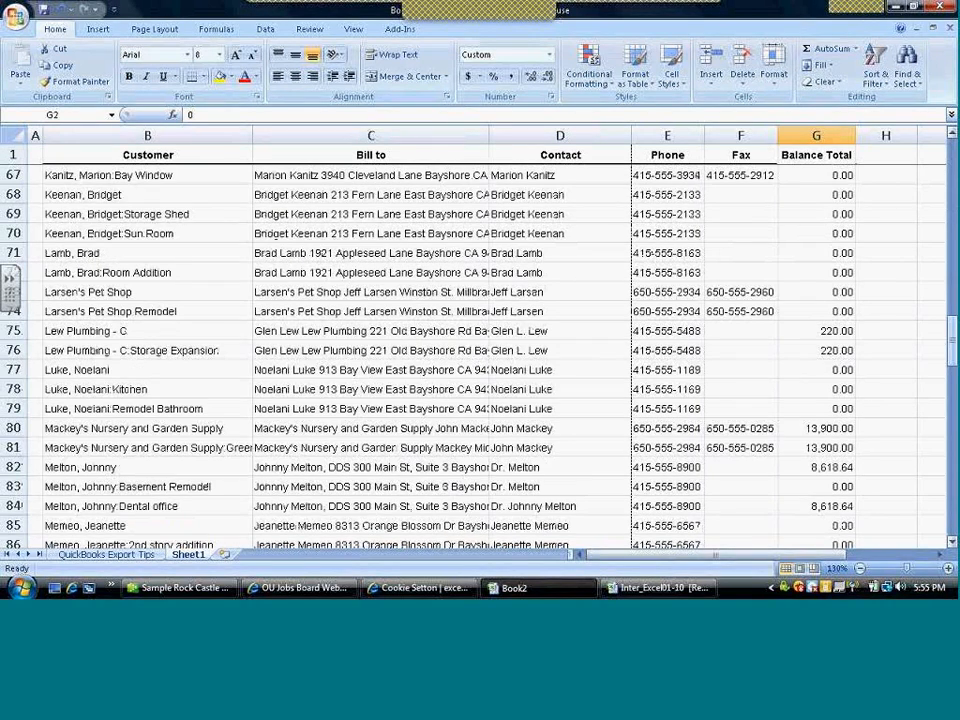
key(ctrl+Down)
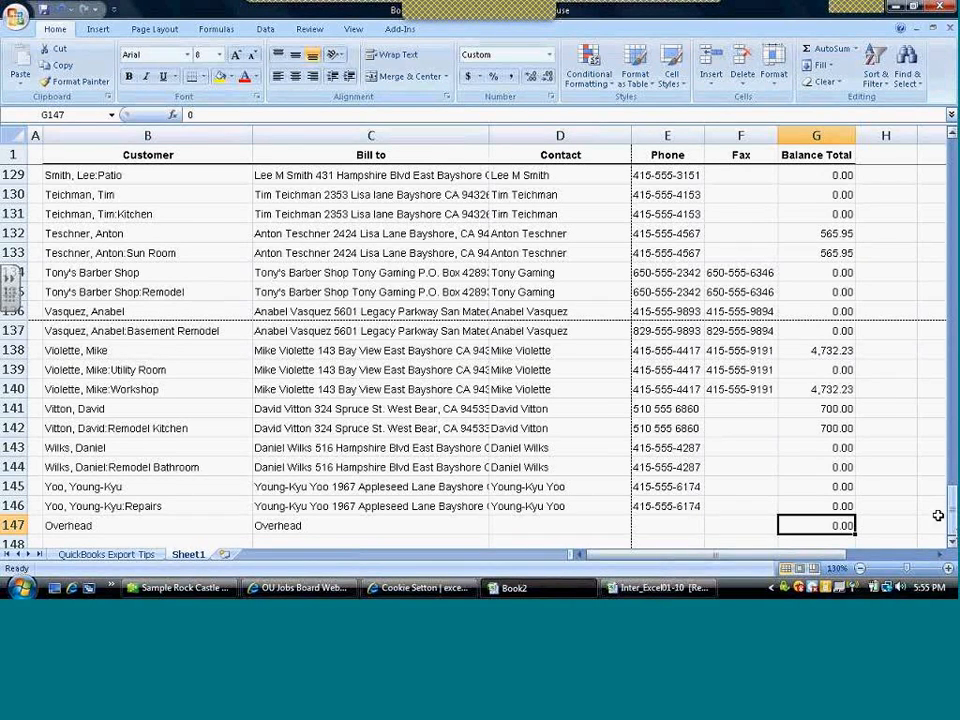
click(839, 347)
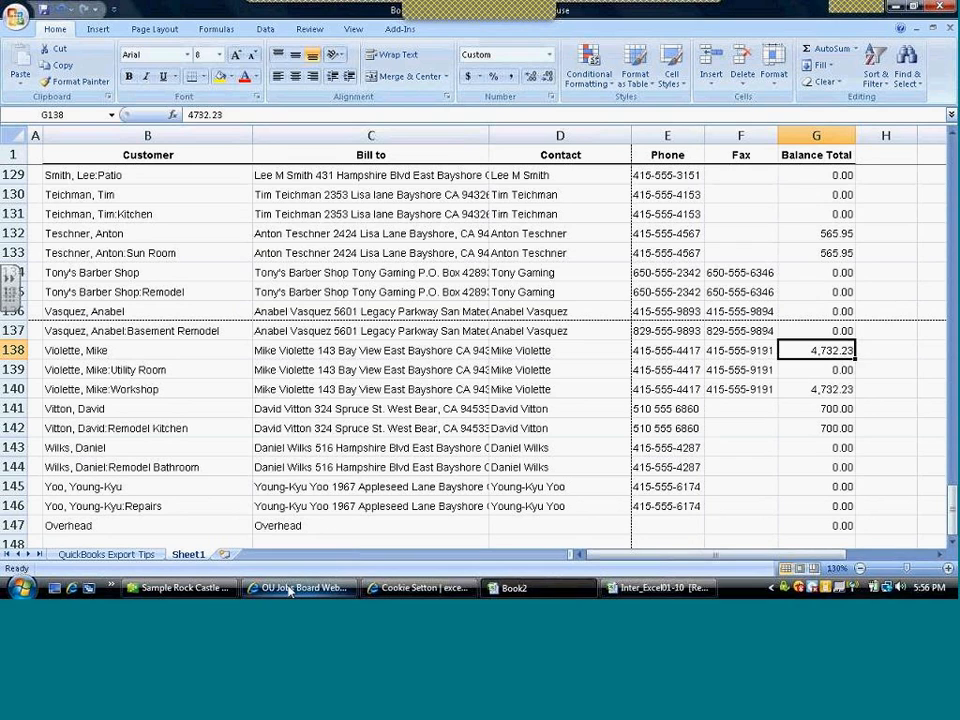
- Switch to QuickBooks and open the Open Invoices report under Customers & Receivables
click(196, 589)
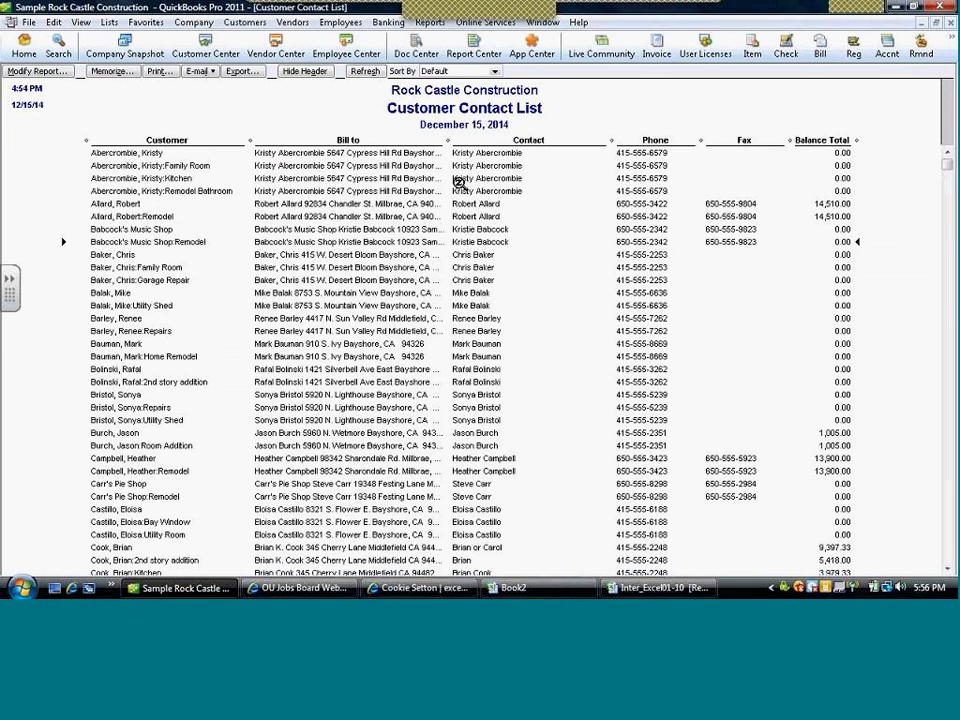
click(428, 22)
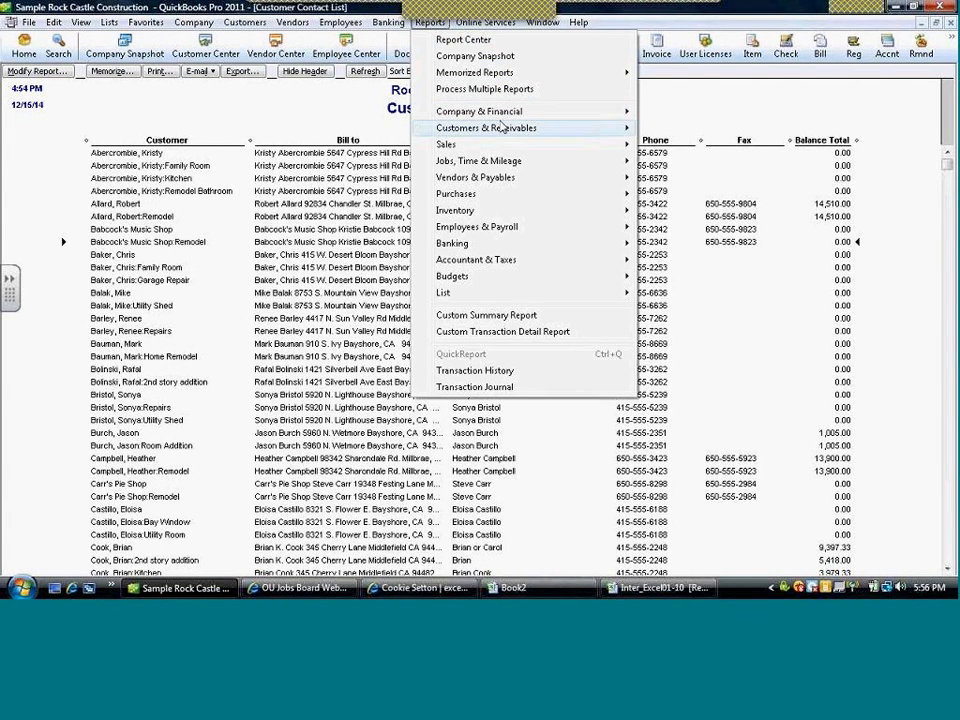
mouse_move(498, 121)
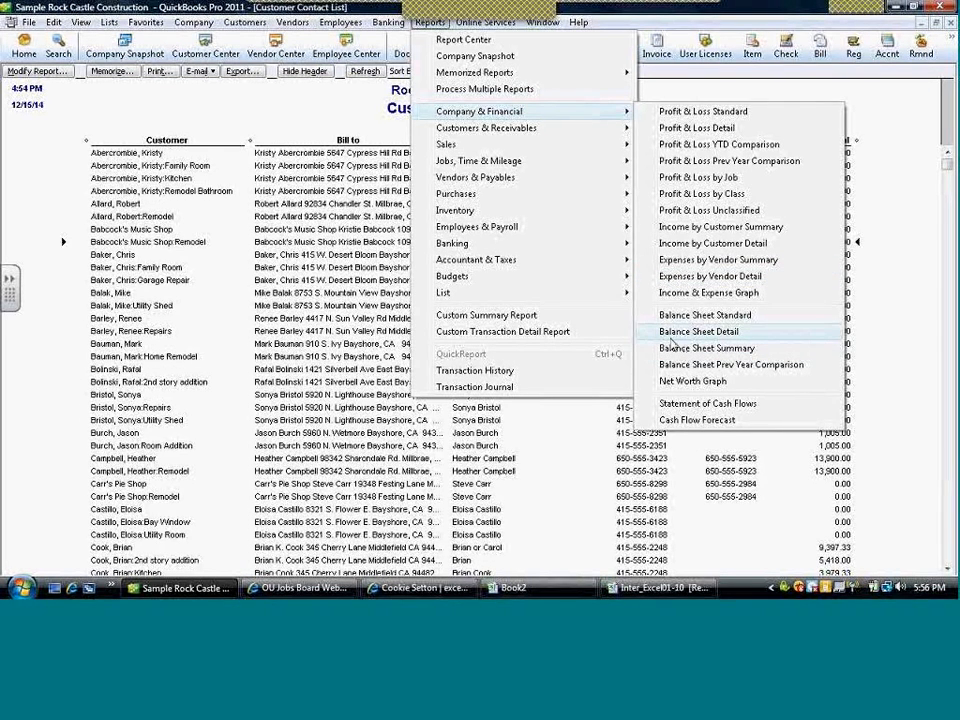
mouse_move(592, 134)
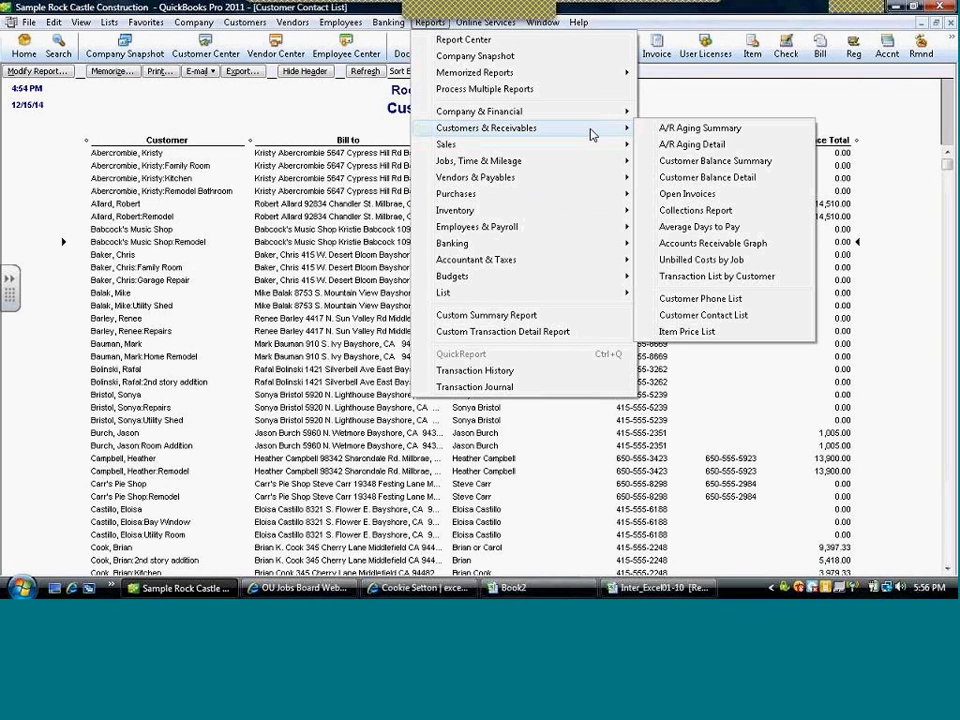
click(697, 196)
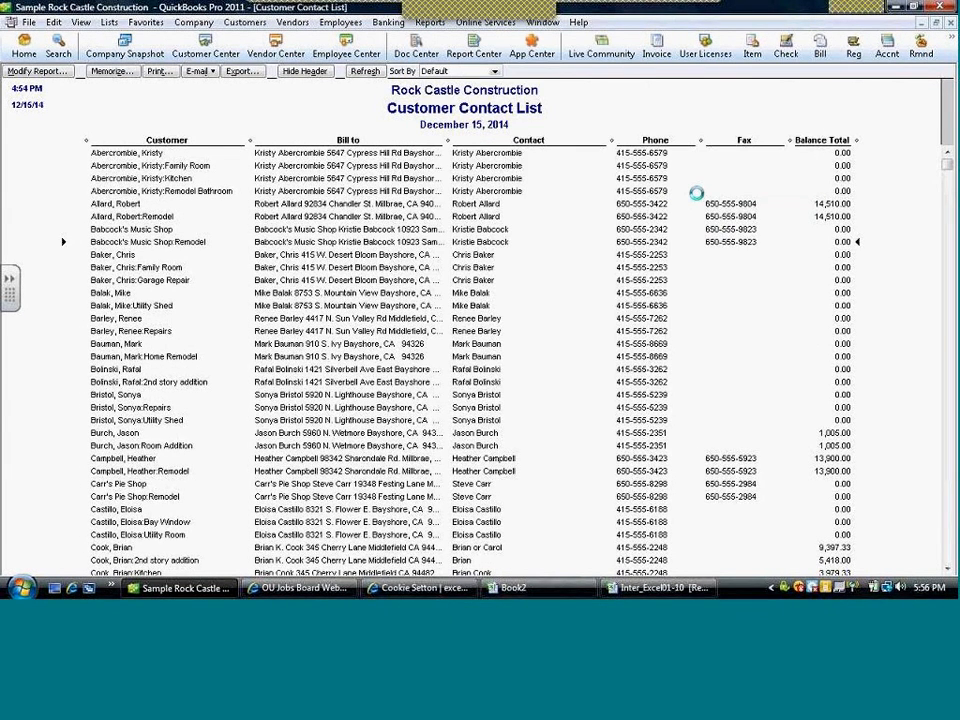
- Export the Open Invoices report to a new Excel workbook with the linking explanation worksheet, and switch to the exported Book4 workbook
click(238, 72)
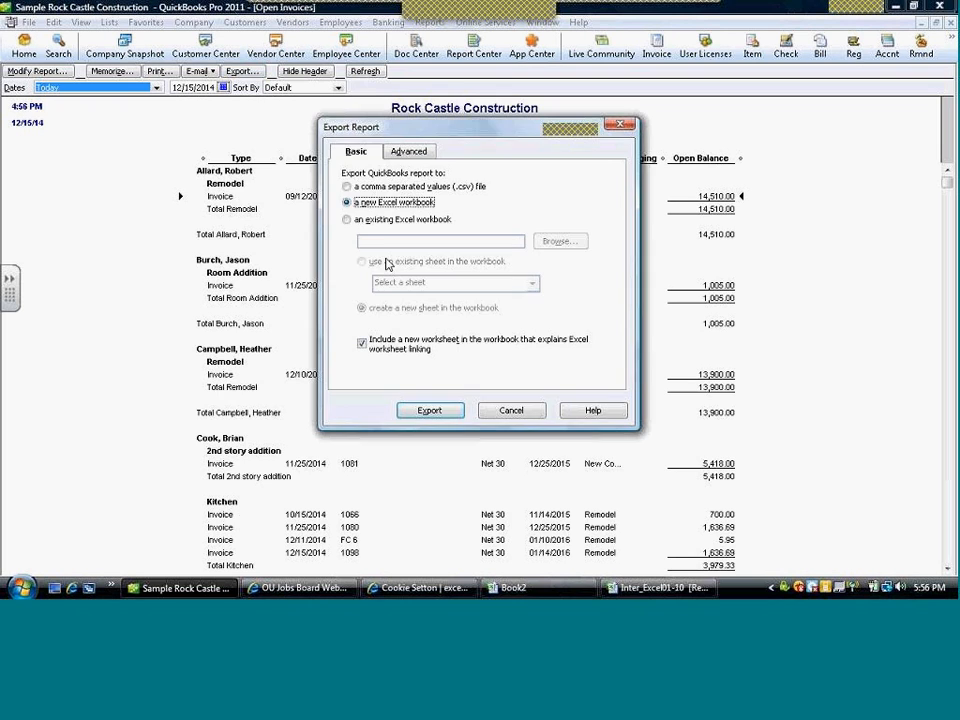
click(429, 414)
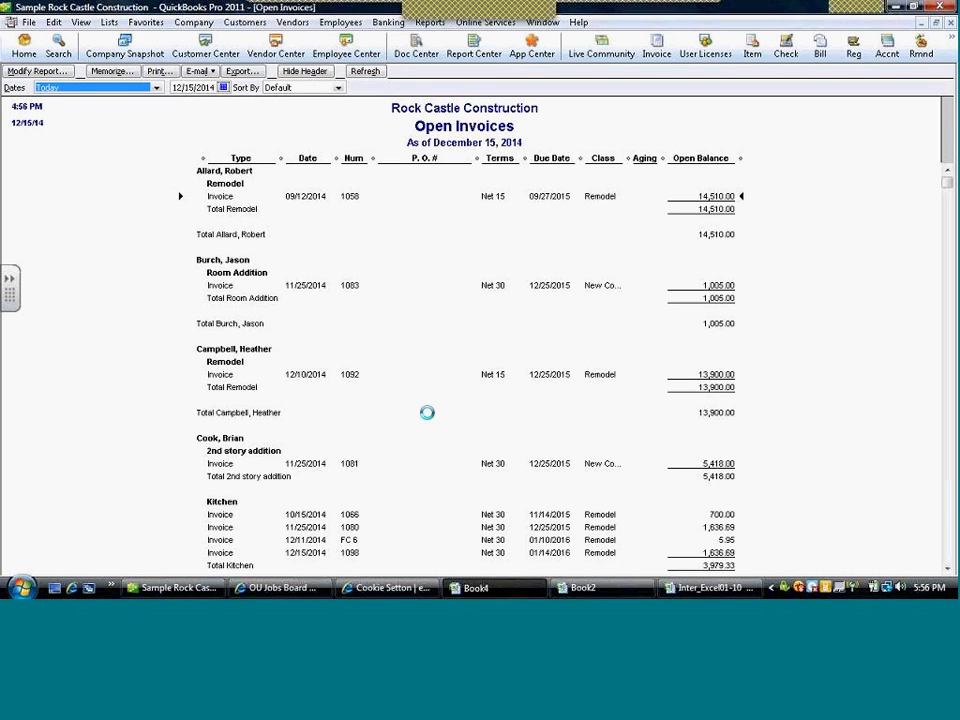
click(512, 593)
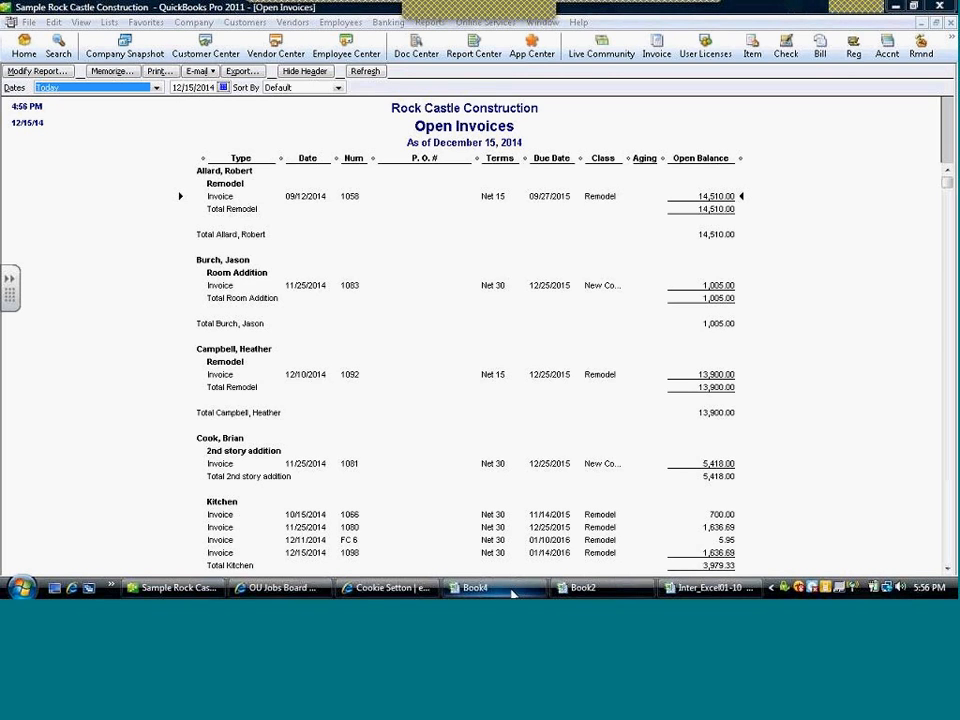
click(471, 565)
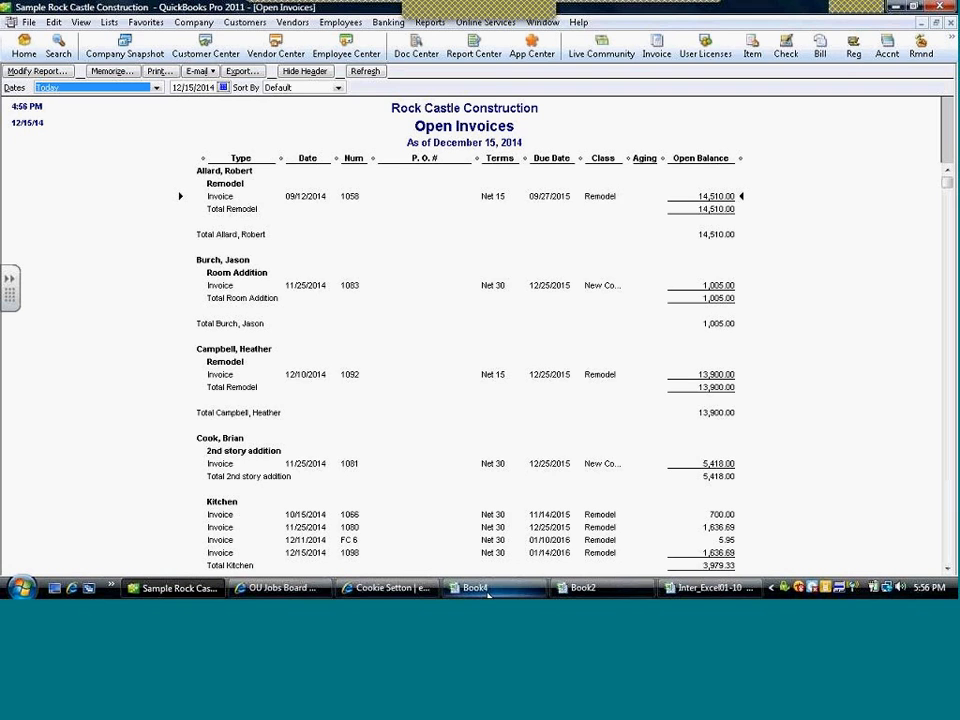
click(488, 590)
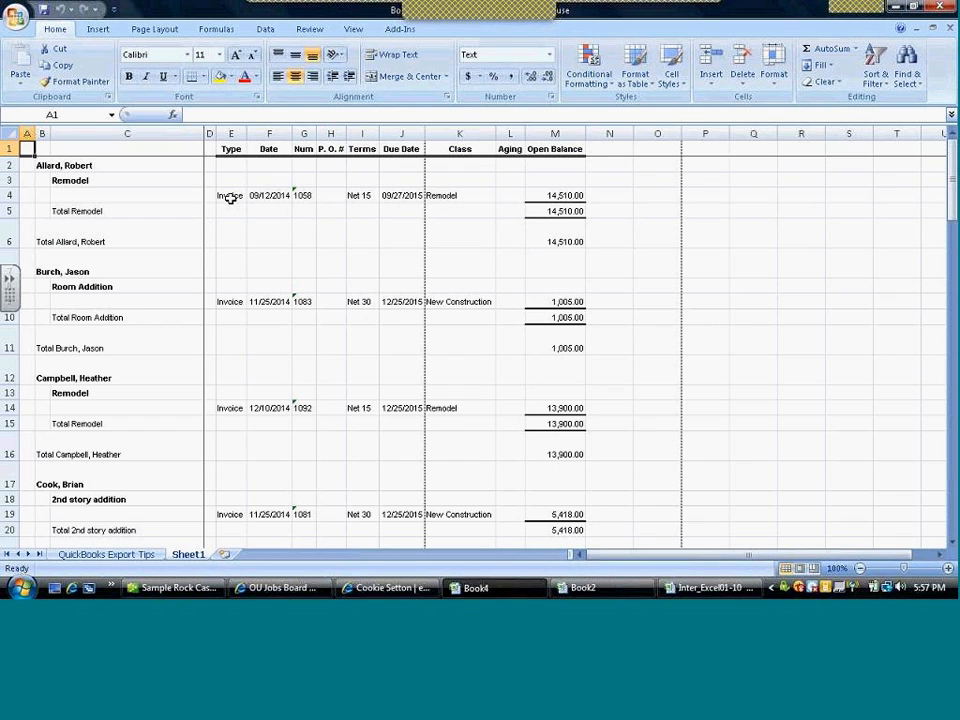
- Examine the values and subtotal formulas in the Open Balance column from M4 down, including the Total Kitchen formula in M26
click(566, 195)
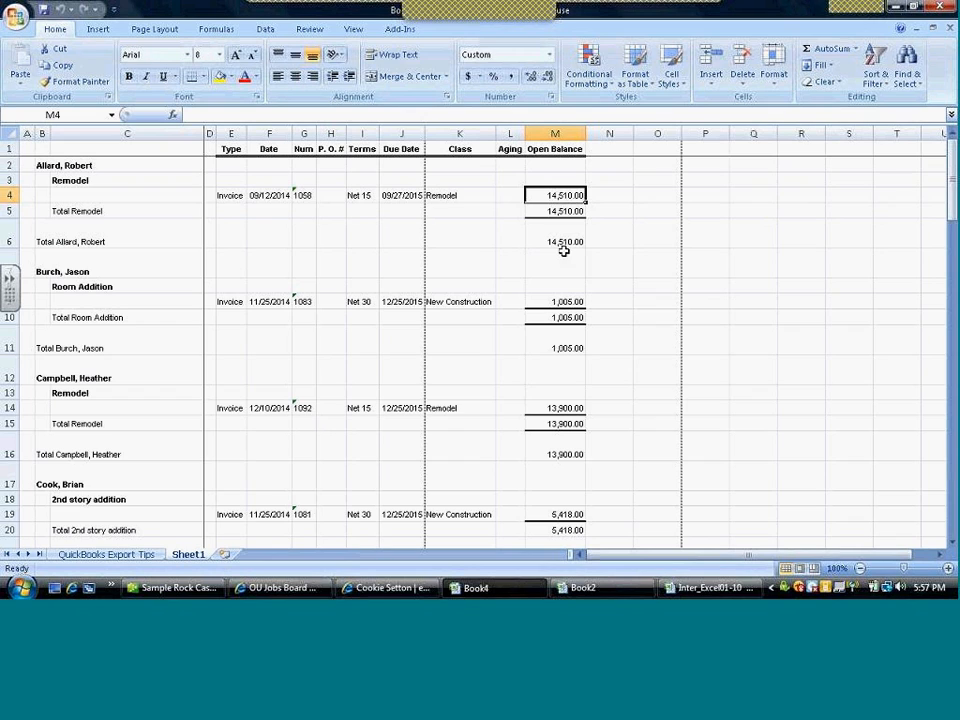
click(564, 240)
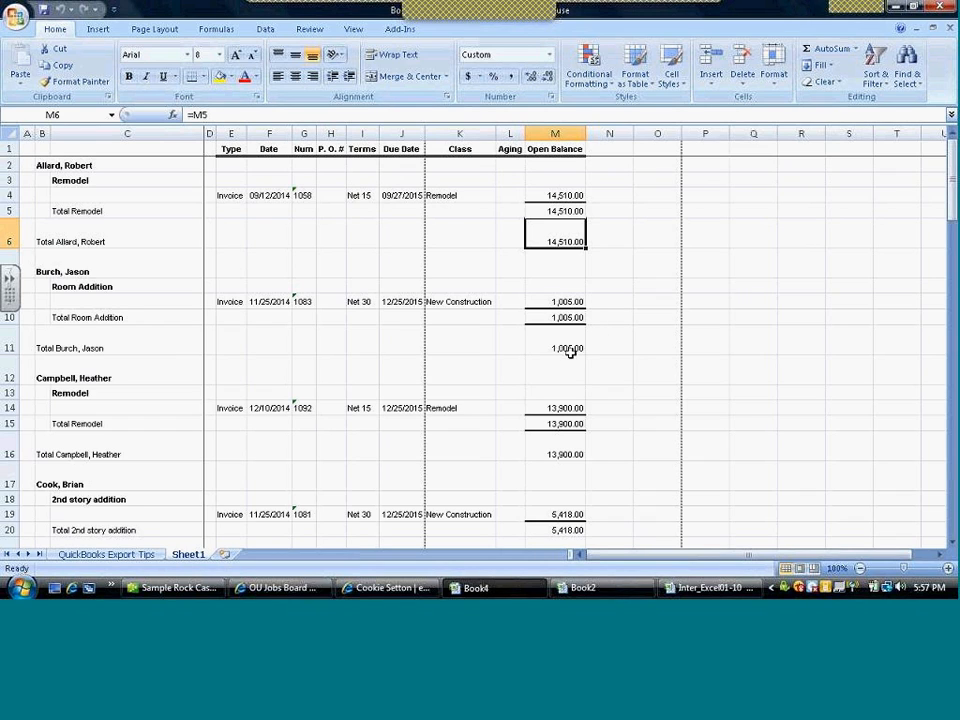
key(Down)
key(Down)
key(Down)
key(Down)
key(Down)
key(Down)
key(Down)
key(Down)
key(Down)
key(Down)
key(Down)
key(Down)
key(Down)
key(Down)
key(Down)
key(Down)
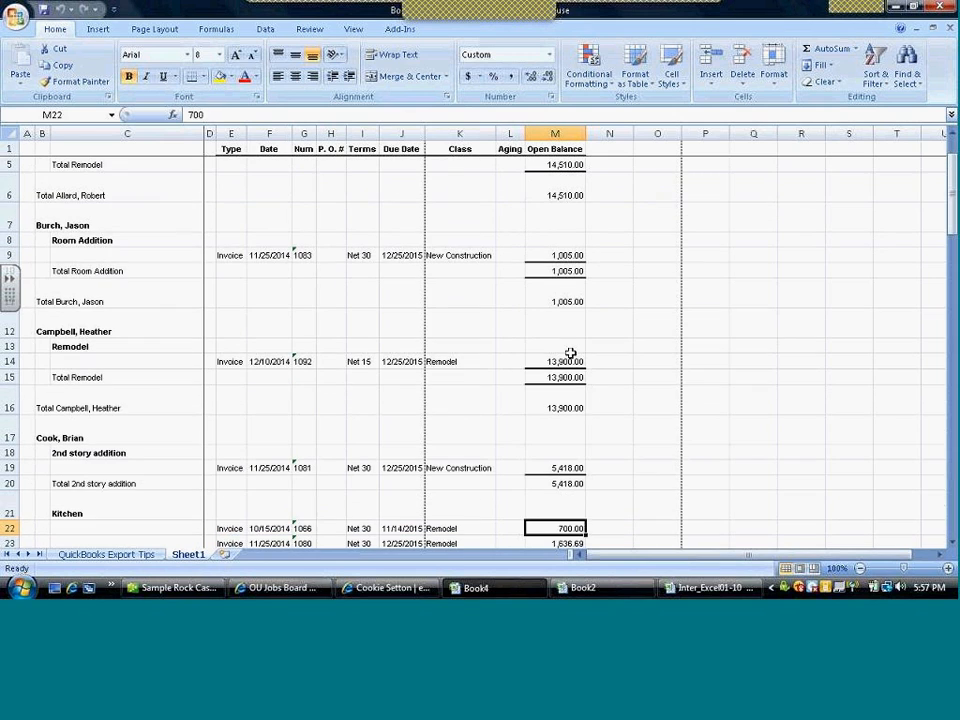
key(Down)
key(Down)
key(Down)
key(Down)
key(Down)
key(Down)
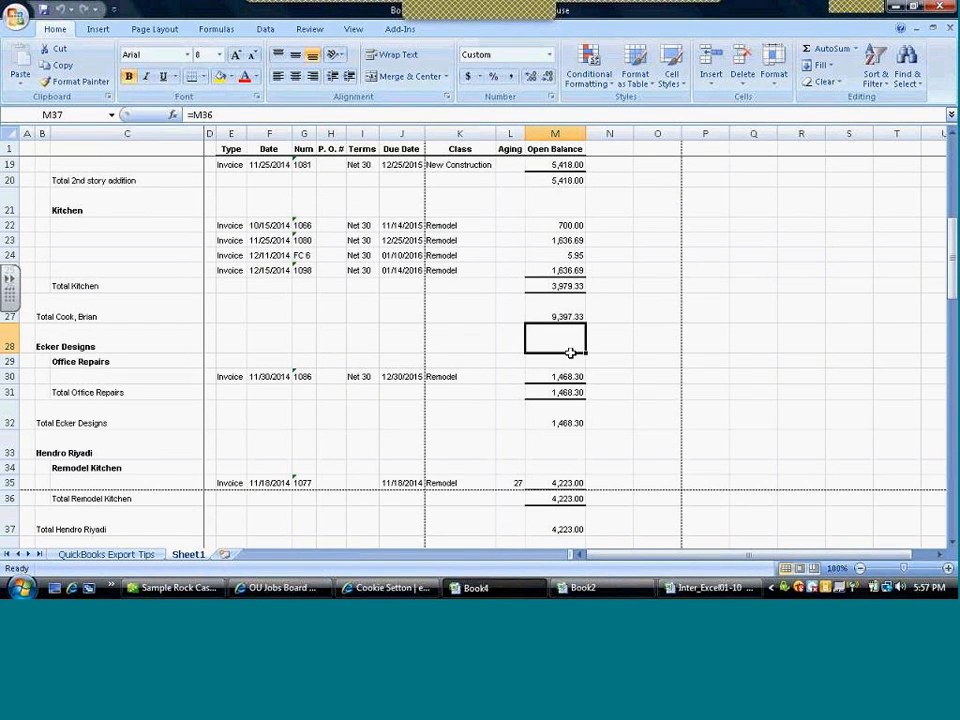
click(567, 270)
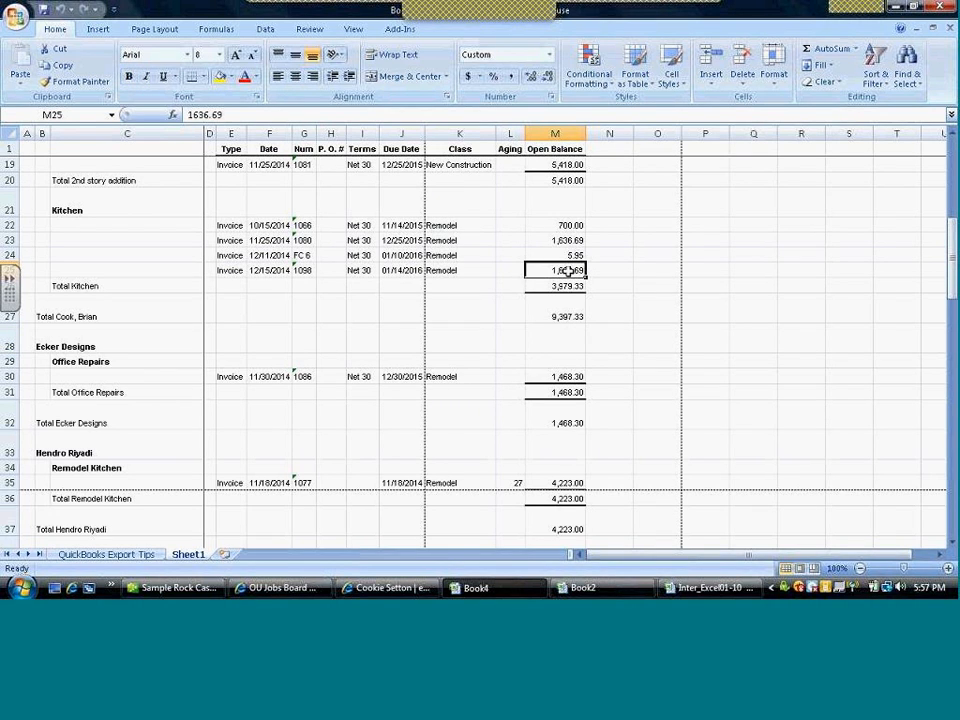
key(Down)
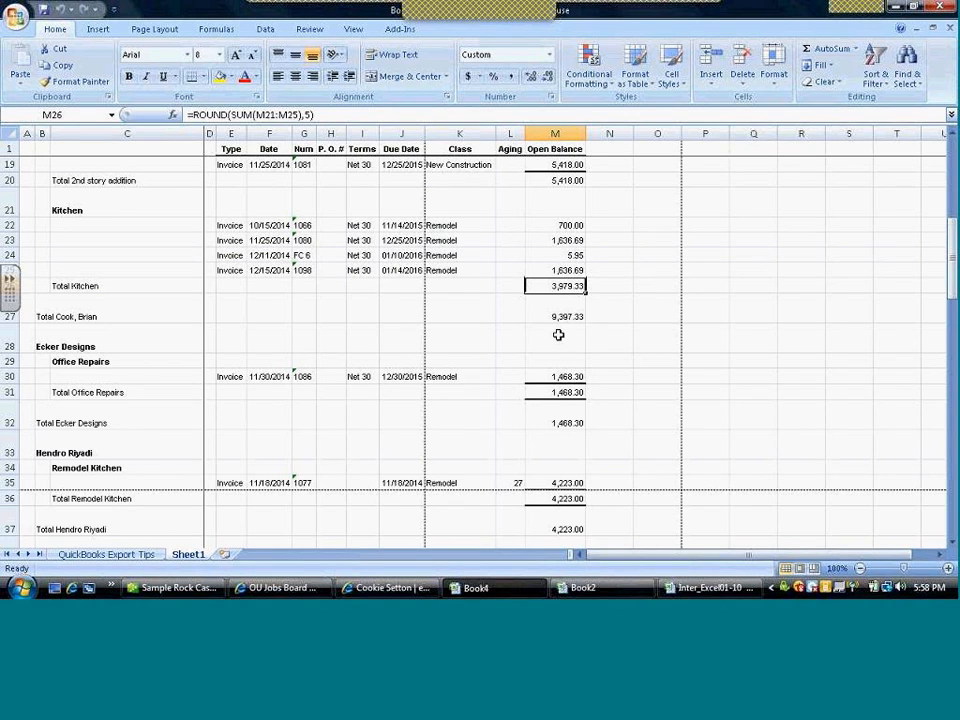
- Examine the Open Balance formulas from the Ecker Designs total in M32 down to the Pretell Real Estate job subtotal in M63
click(557, 416)
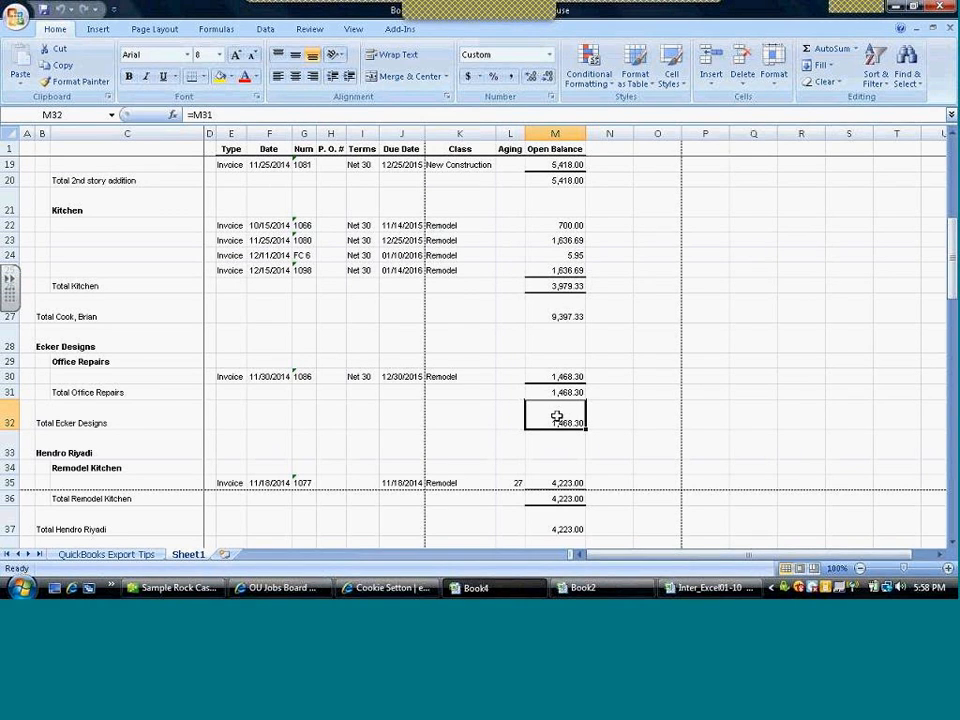
key(Down)
key(Down)
key(Down)
key(Down)
key(Down)
key(Down)
key(Down)
key(Down)
key(Down)
key(Down)
key(Down)
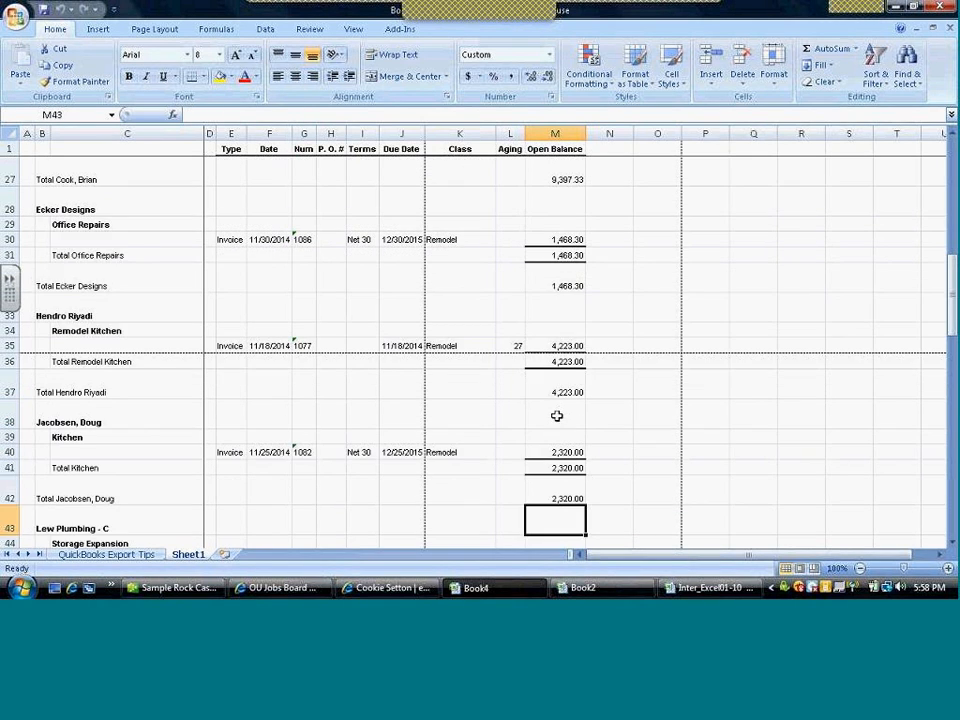
key(Up)
key(Down)
key(Down)
key(Down)
key(Down)
key(Down)
key(Down)
key(Down)
key(Down)
key(Down)
key(Down)
key(Down)
key(Down)
key(Down)
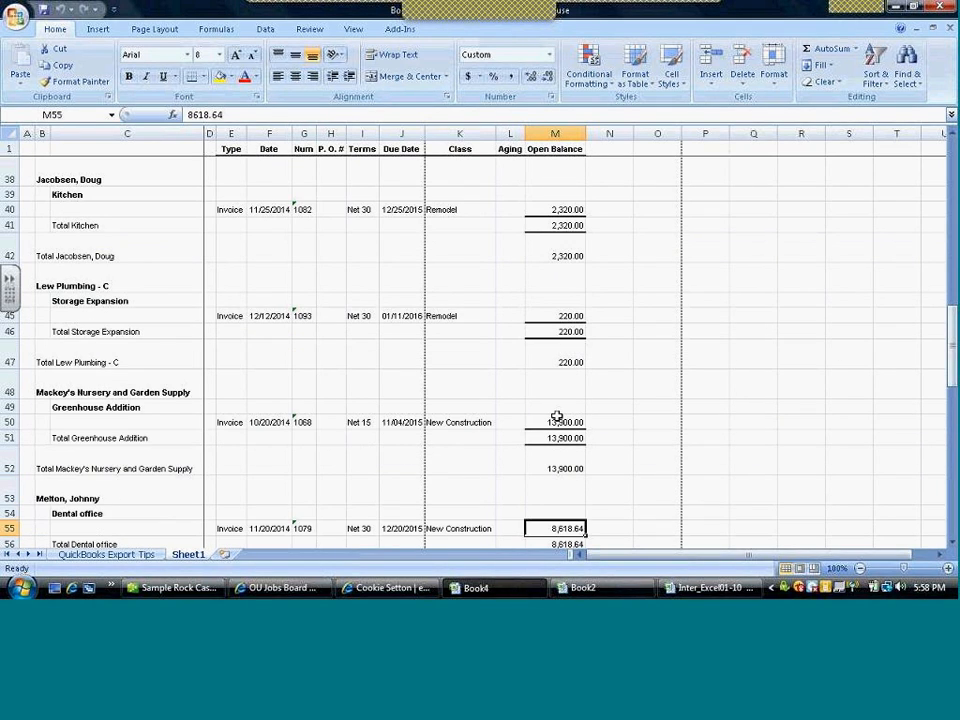
key(Down)
key(Down)
key(Down)
key(Down)
key(Down)
key(Down)
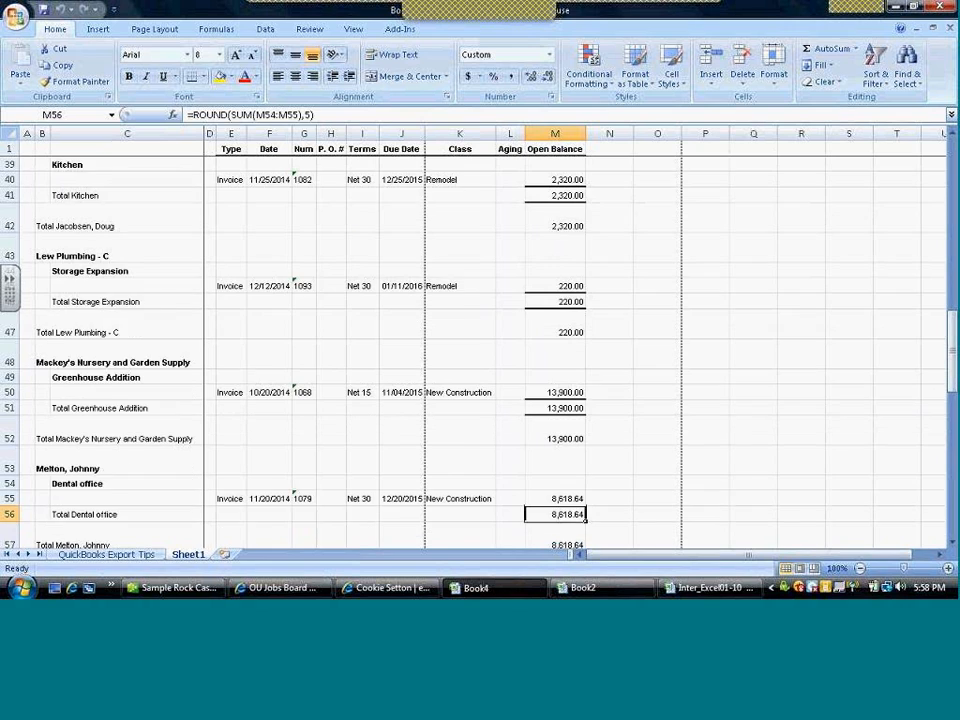
key(Down)
key(Down)
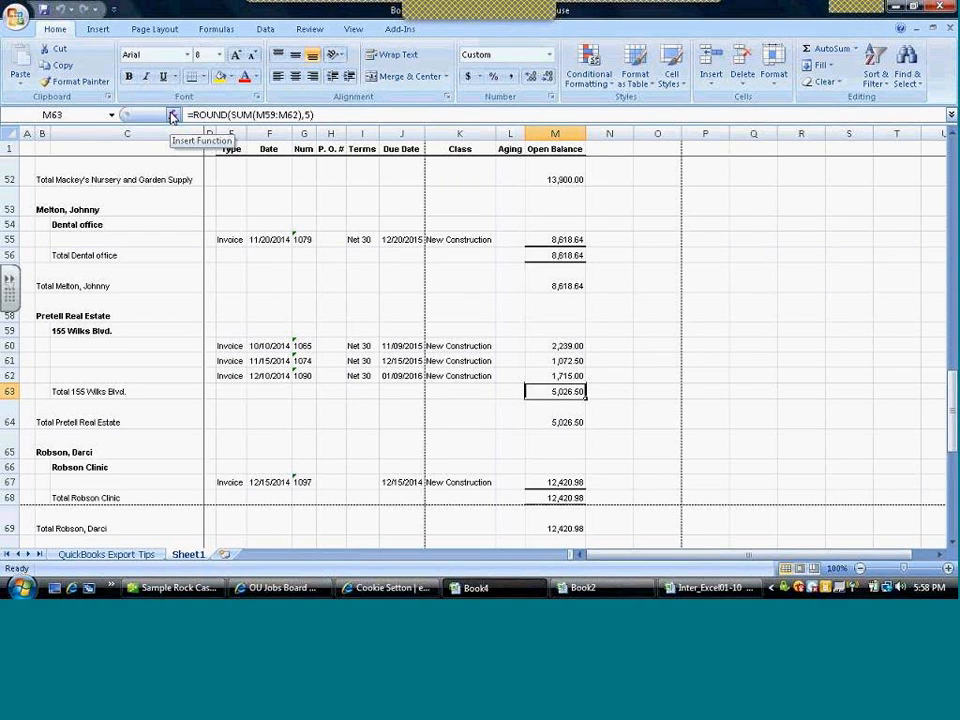
- Set the ROUND function's Num_digits argument to 1 in the Pretell Real Estate job subtotal in M63
click(173, 116)
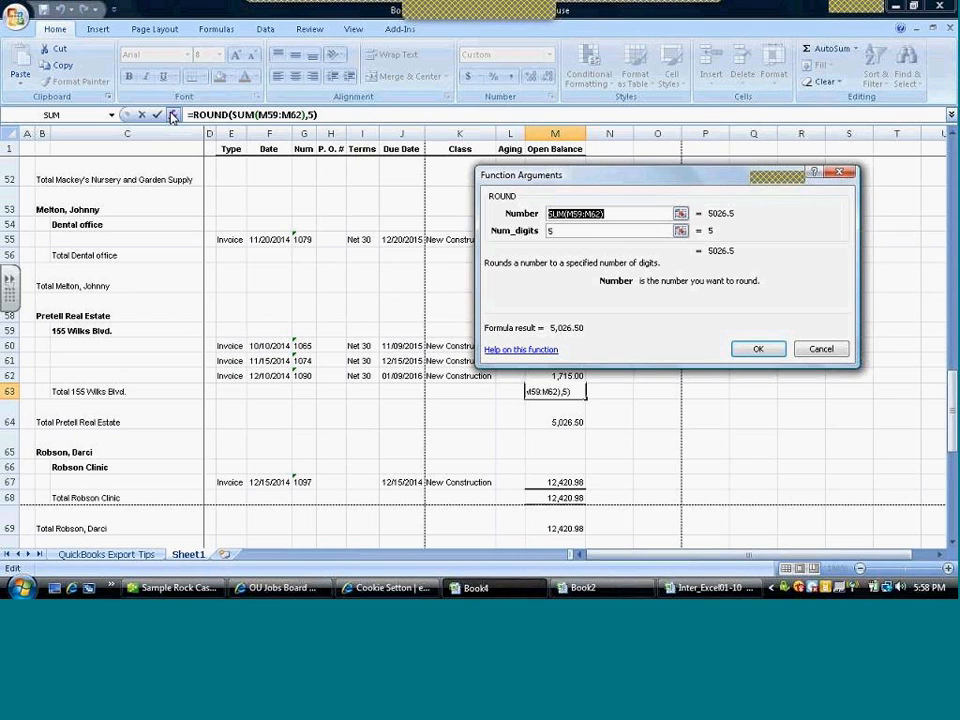
click(821, 352)
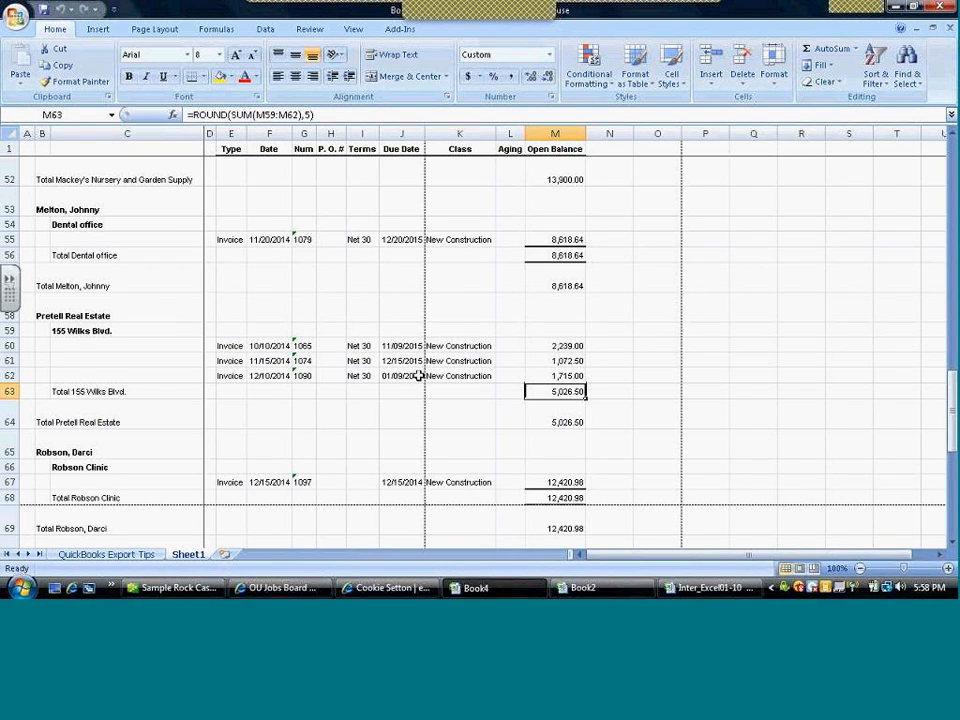
click(173, 116)
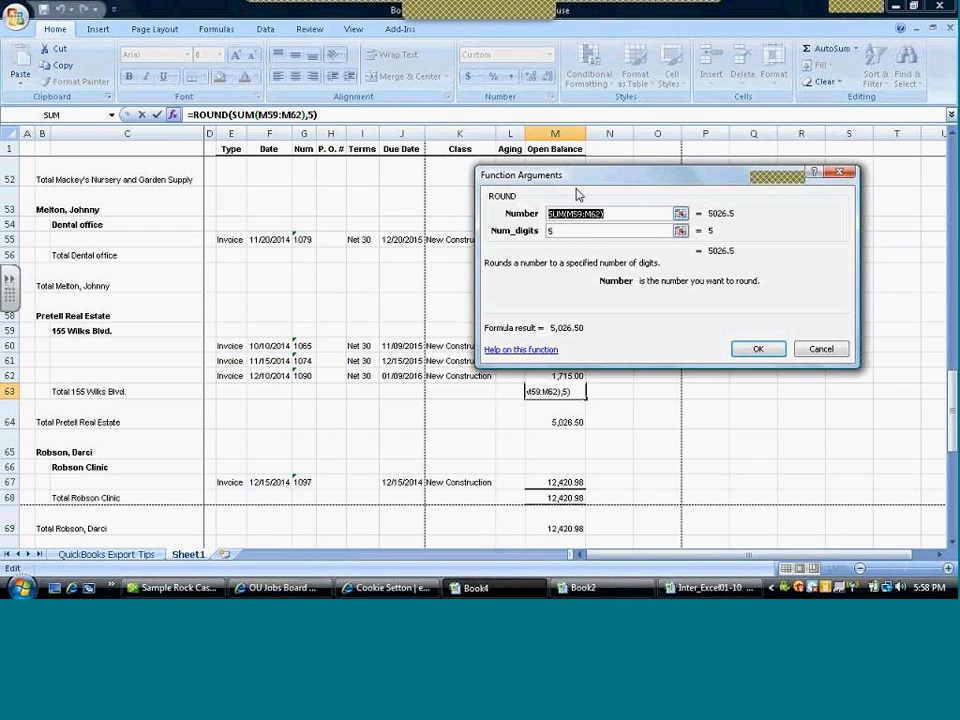
drag(581, 181, 542, 92)
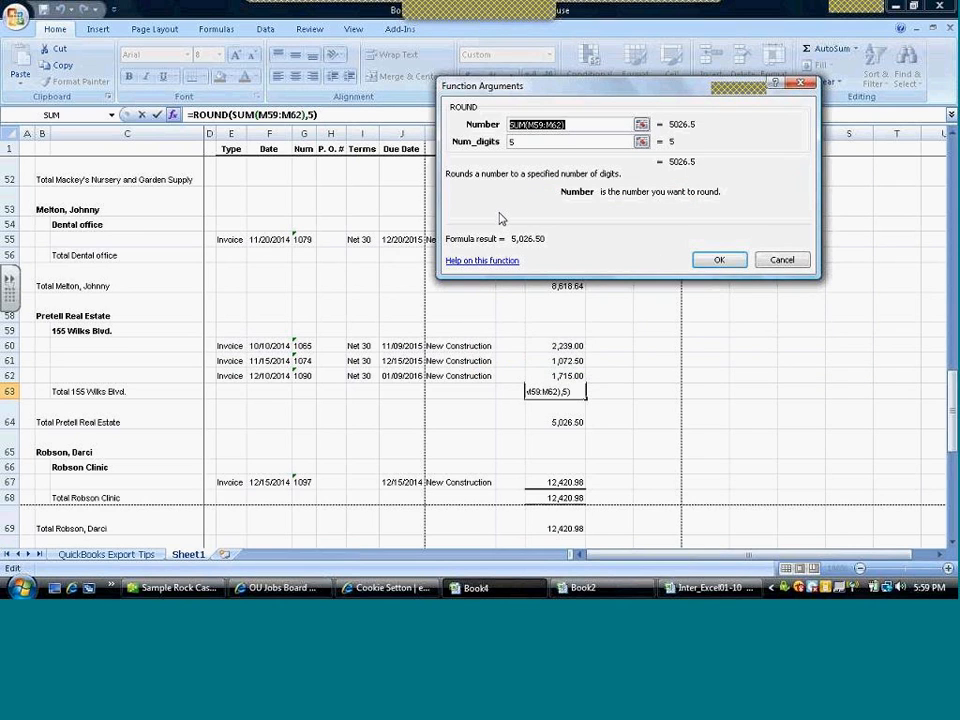
drag(543, 143, 451, 151)
text(1)
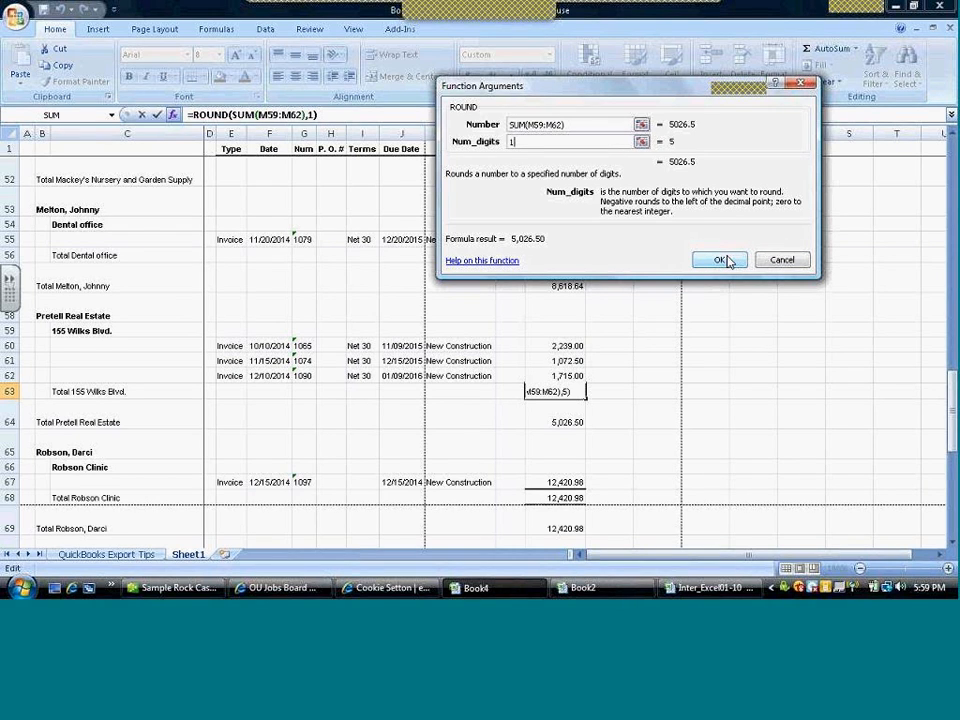
click(720, 260)
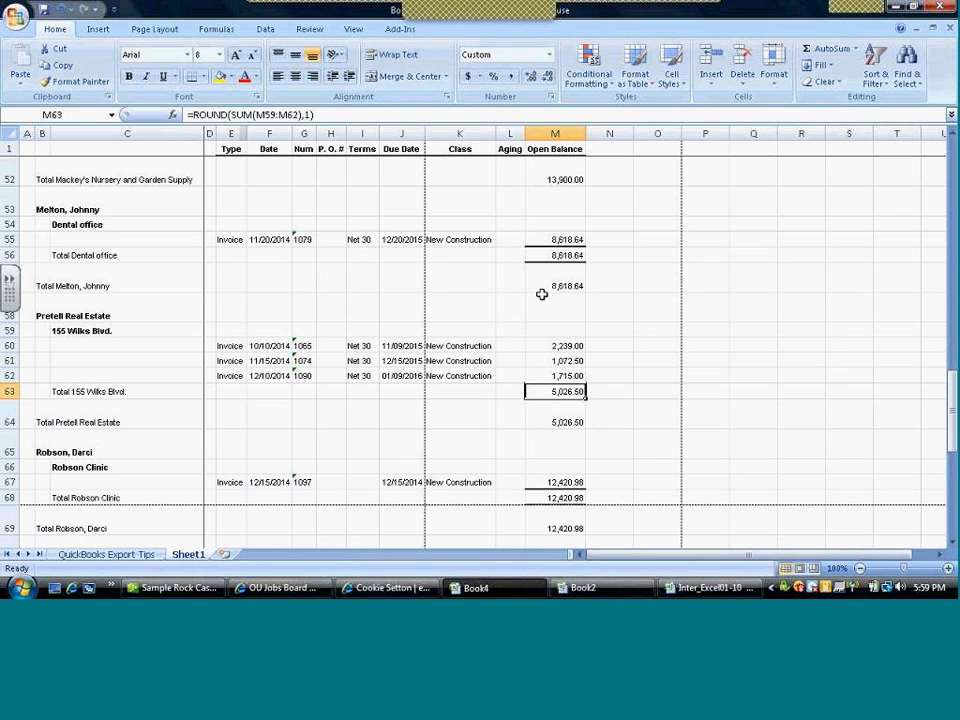
- Check the customer total in M57 and review the remaining Open Balance entries down to the last invoice in M82
click(578, 283)
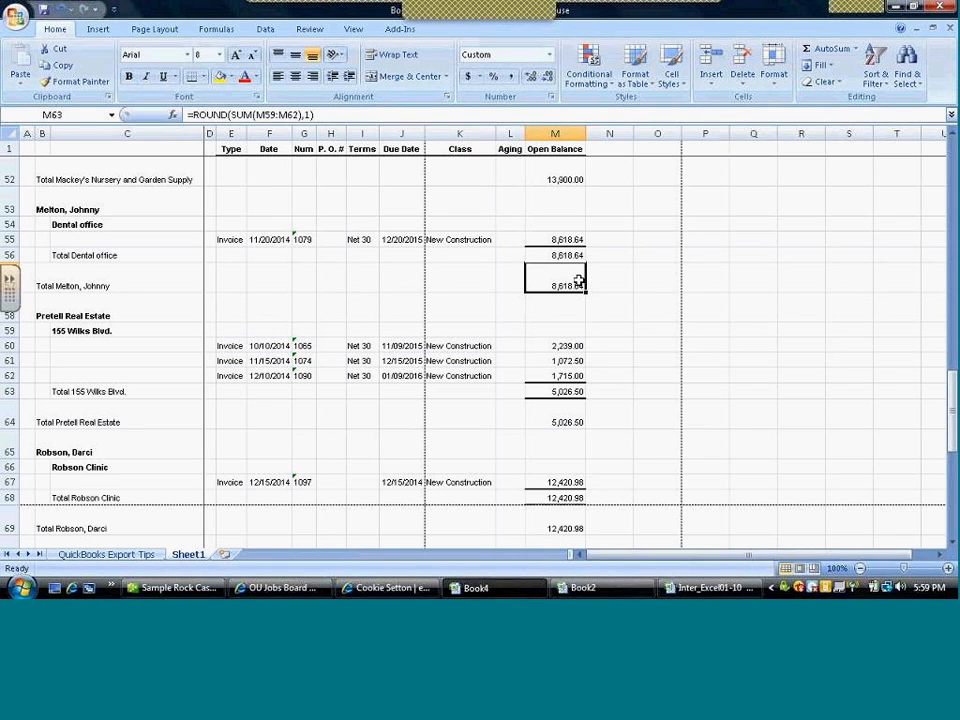
drag(953, 432, 950, 567)
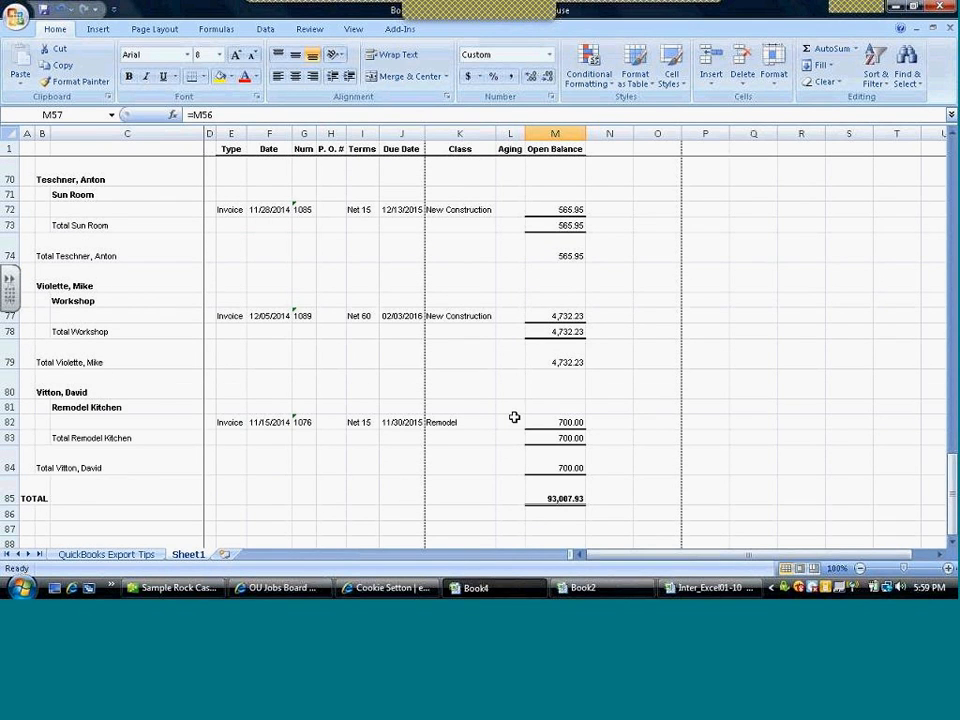
click(557, 420)
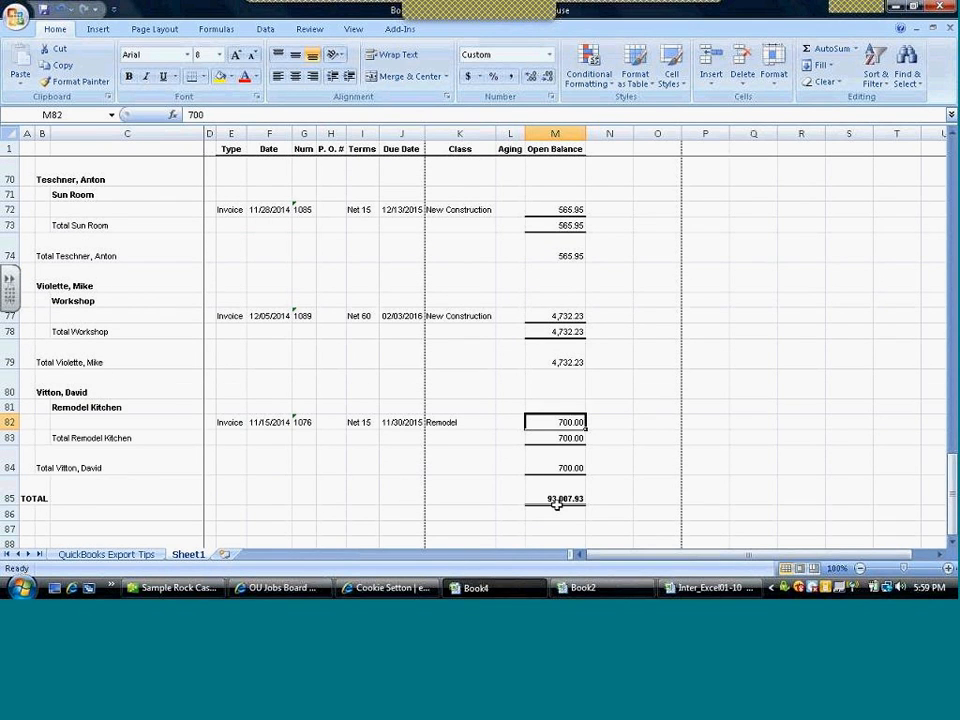
- Check the formula behind the grand TOTAL of the Open Balance column in M85
click(556, 497)
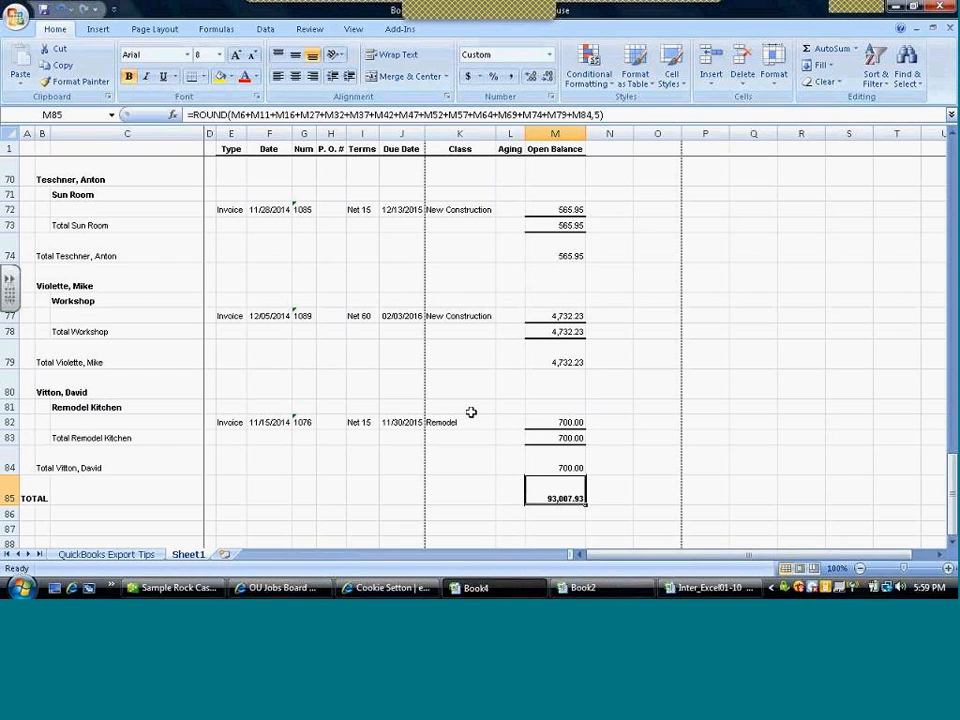
- Switch to sheet T(1) of the Inter_Excel01-10 workbook and enter .6225 as the expense percentage of revenue in B15
click(703, 593)
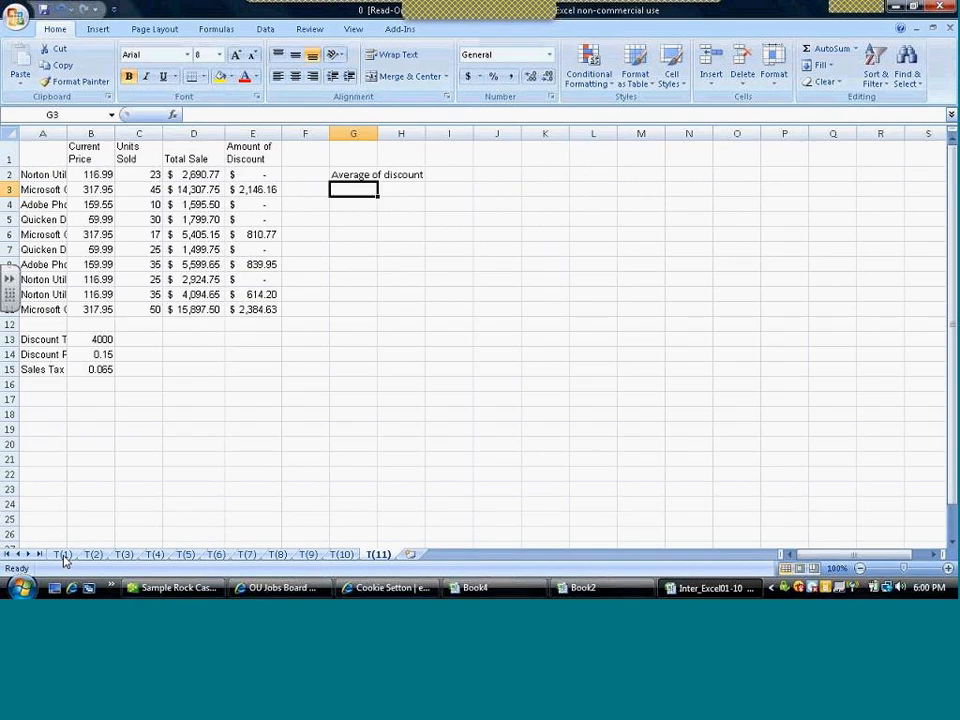
click(63, 555)
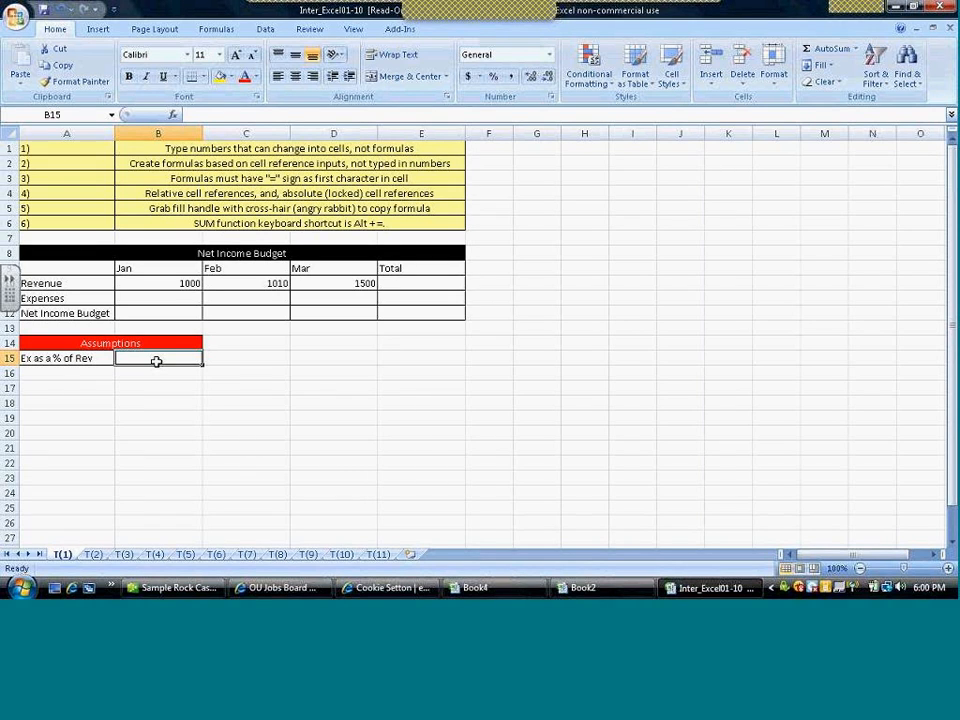
text(.)
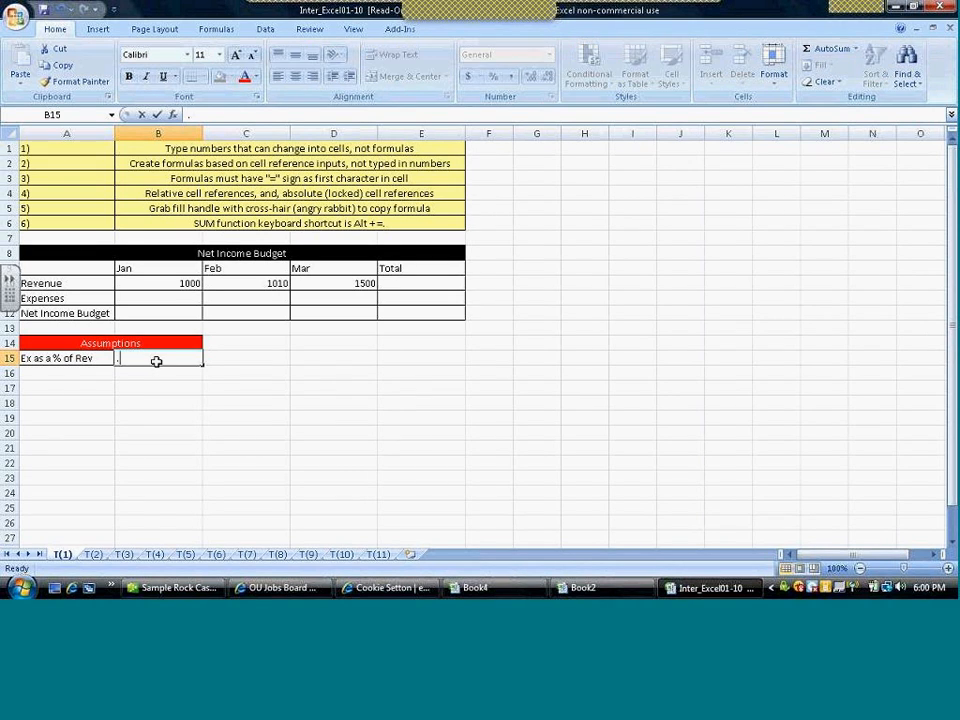
text(6225)
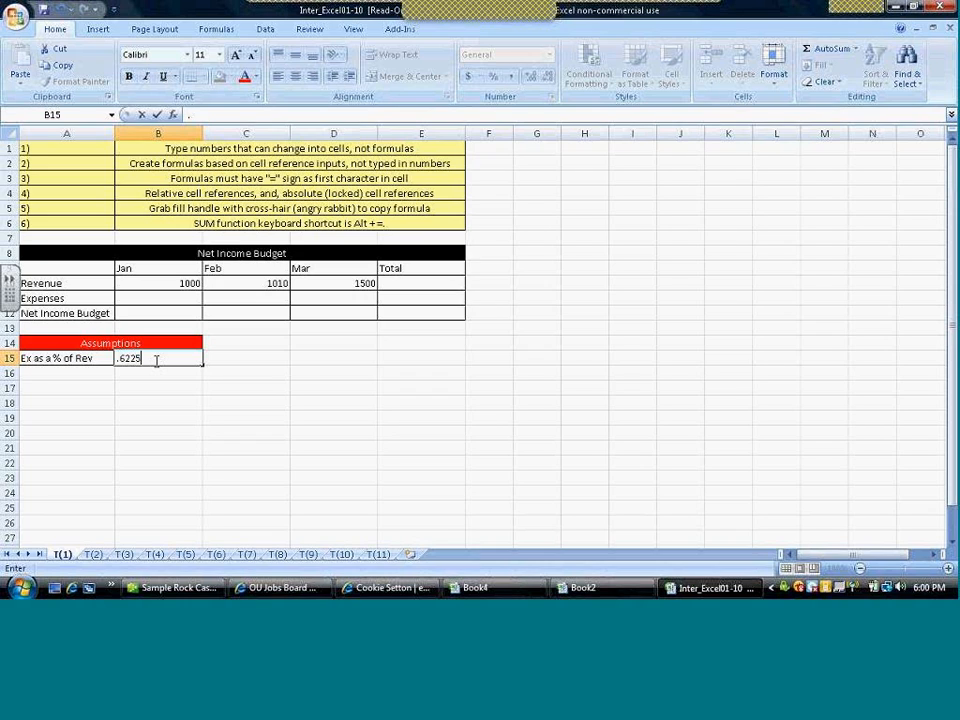
key(ctrl+Return)
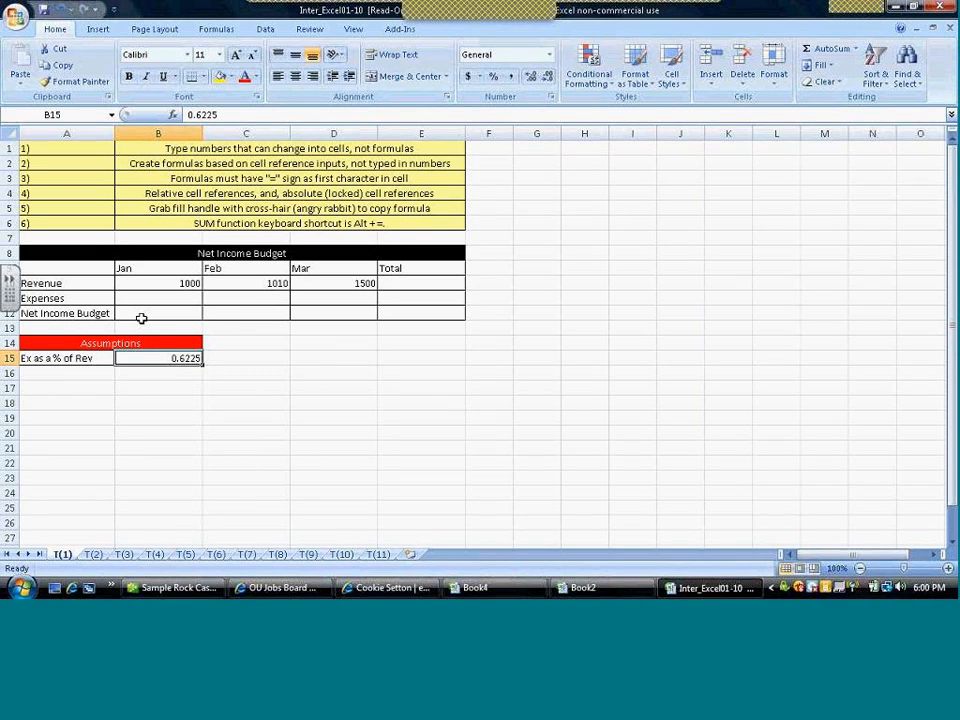
- Calculate January expenses in B11 with the formula =B10*$B$15, locking the assumption cell as an absolute reference
scroll(100, 265, right, 3)
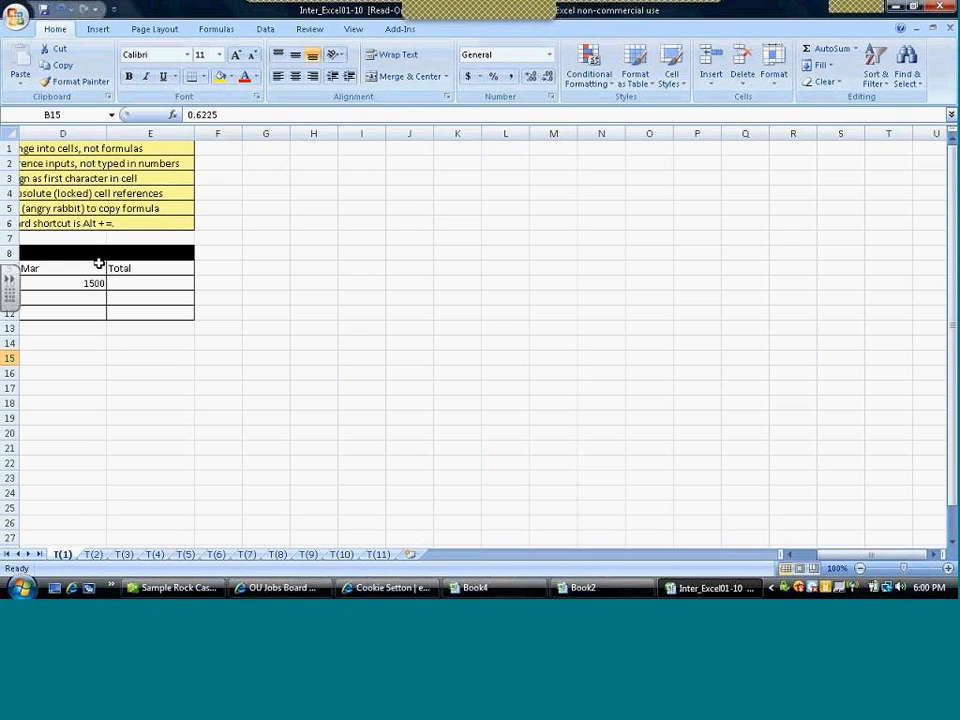
key(ctrl+Home)
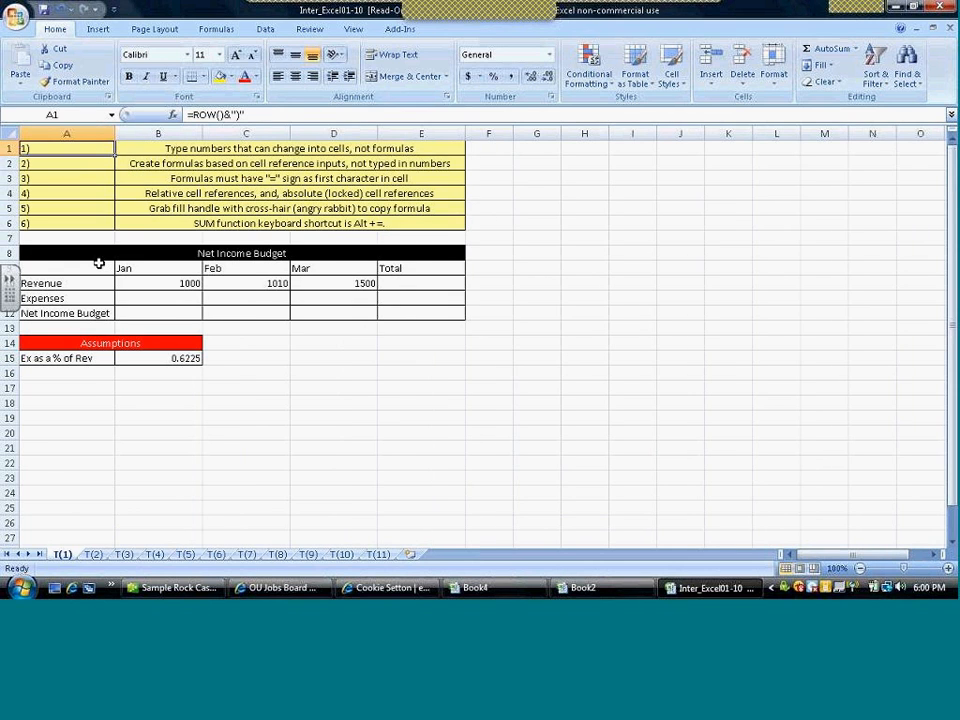
click(156, 301)
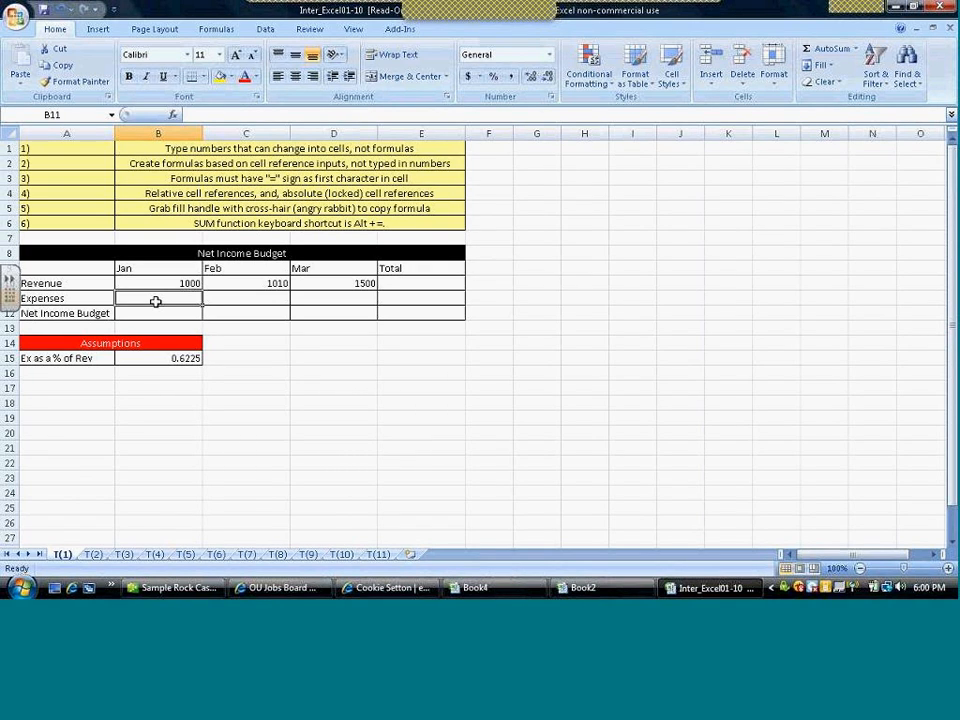
text(=)
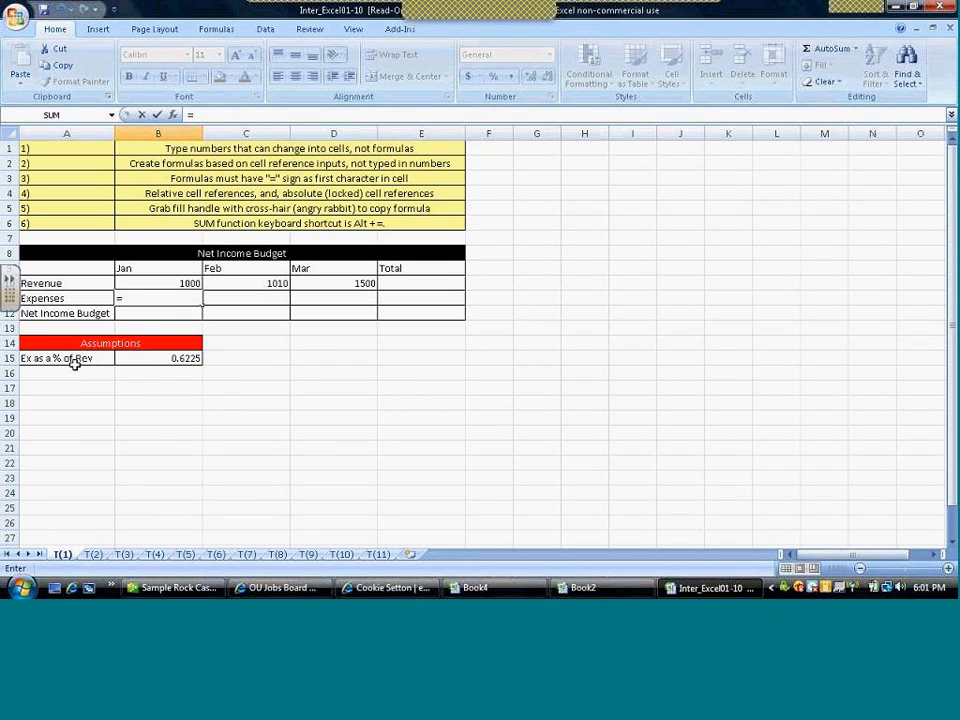
click(141, 283)
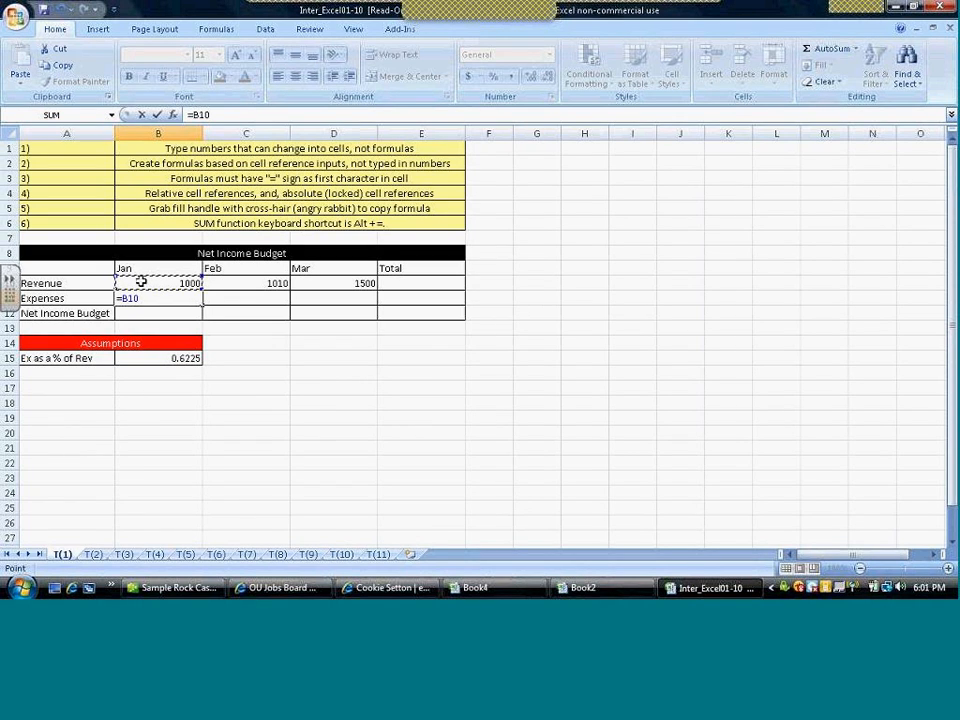
text(*)
click(131, 357)
key(F4)
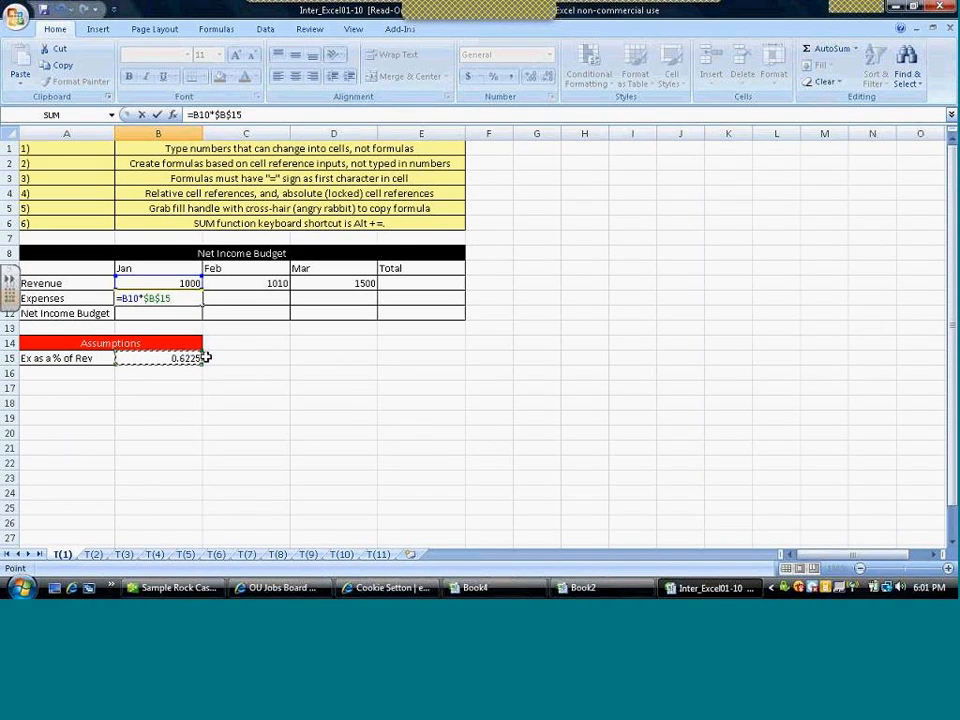
key(ctrl+Return)
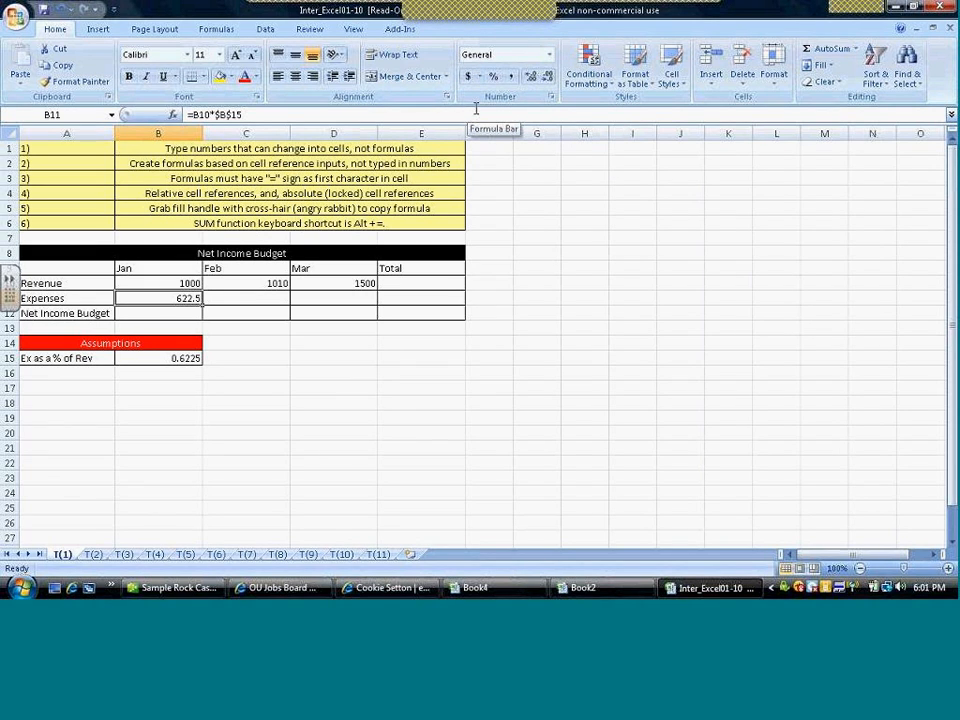
- Copy the January expenses formula across to D11 and format the monthly expenses and revenue in B10:D11 as currency
key(ctrl+shift+4)
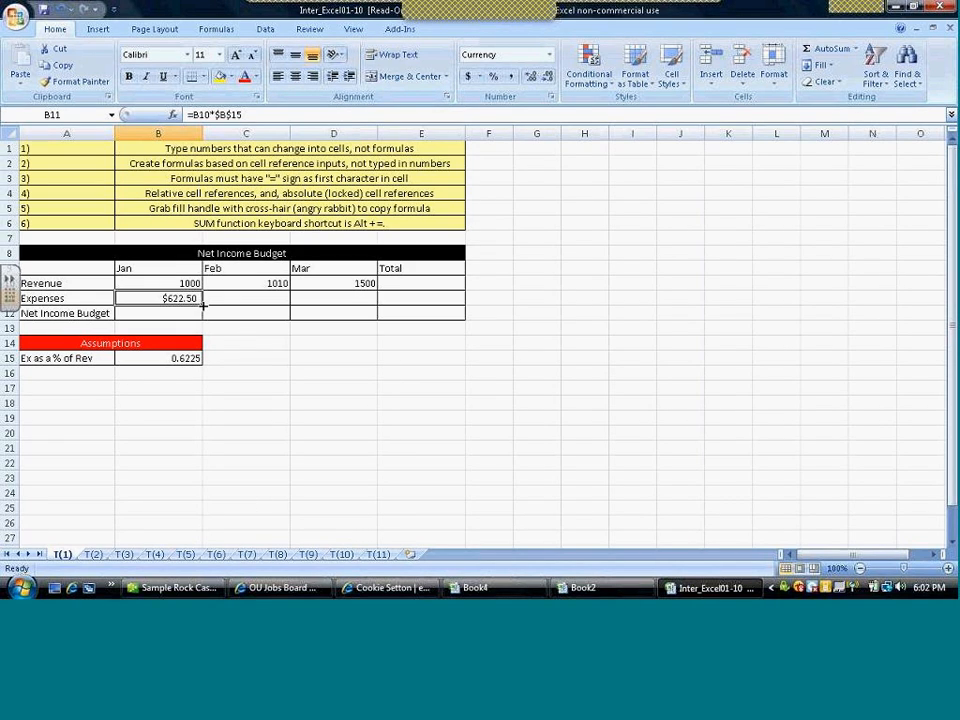
drag(202, 305, 377, 308)
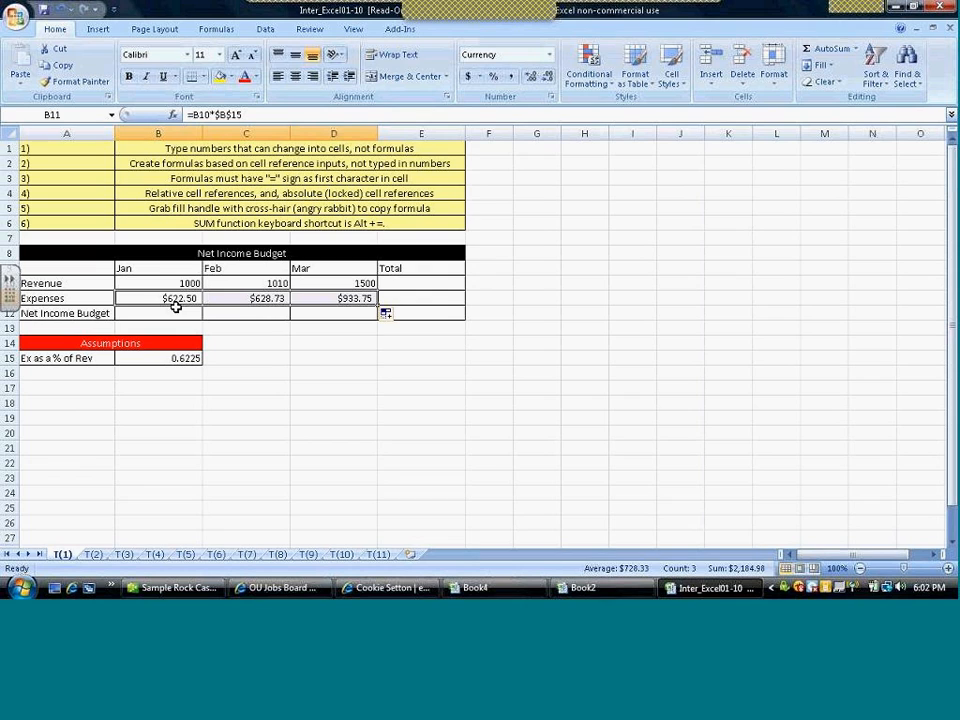
drag(158, 285, 318, 288)
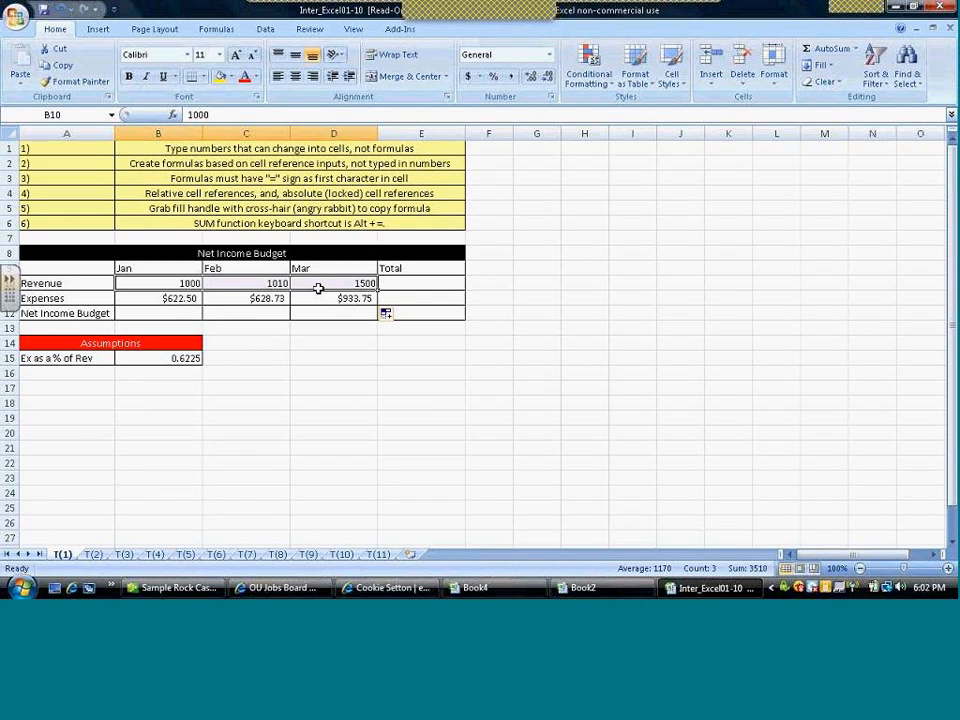
key(ctrl+shift+4)
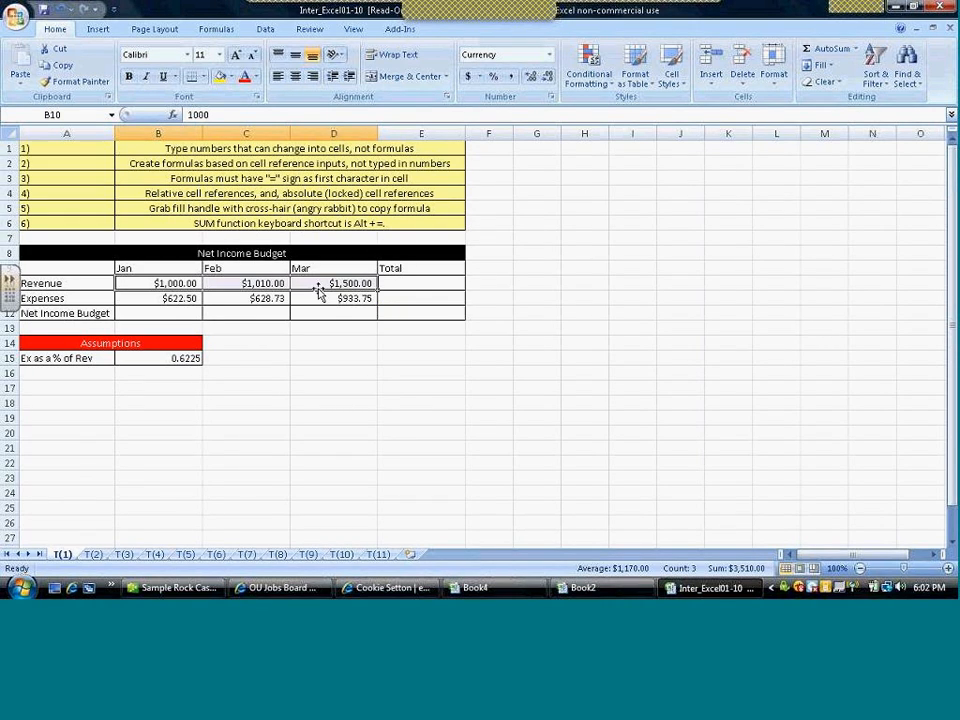
- Enter =B10-B11 as an array formula across the Net Income Budget cells B12:D12 and format them as currency
click(143, 317)
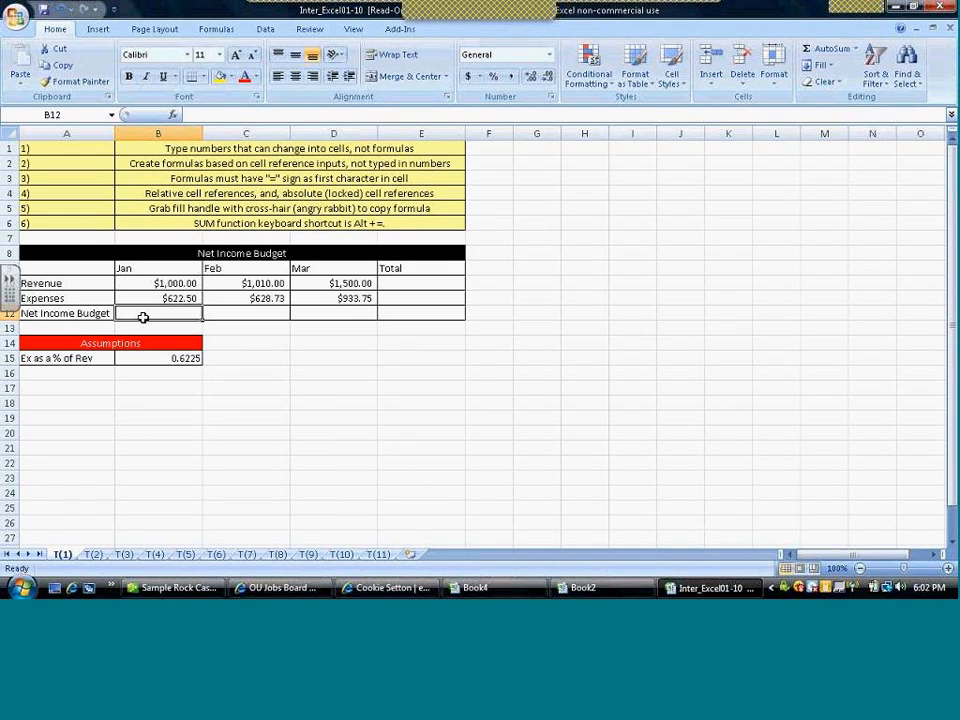
key(shift+Right)
key(shift+Right)
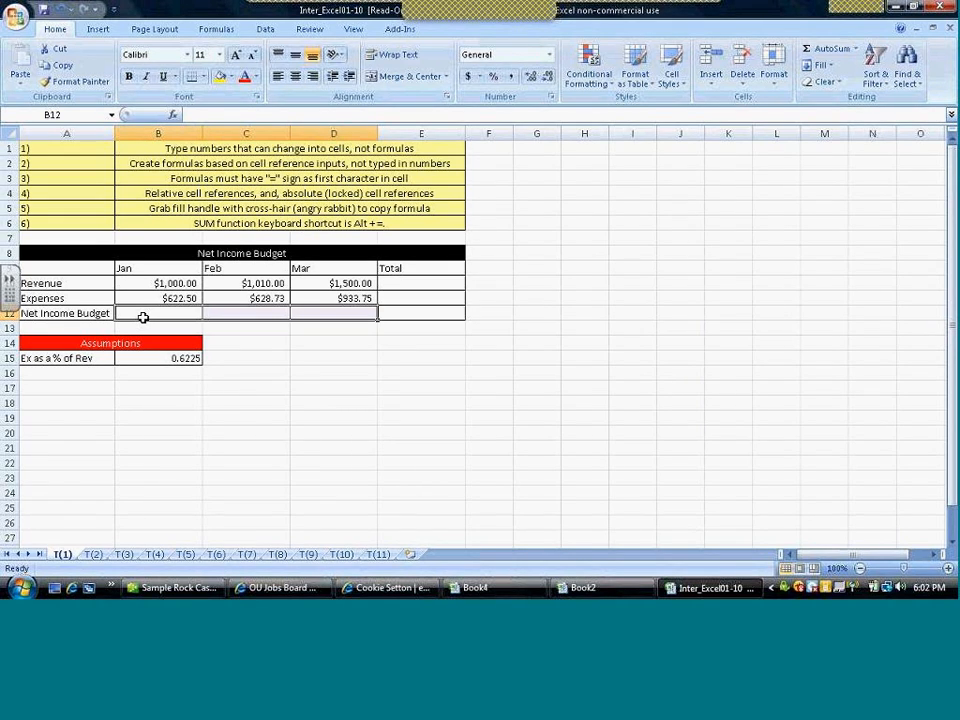
click(947, 568)
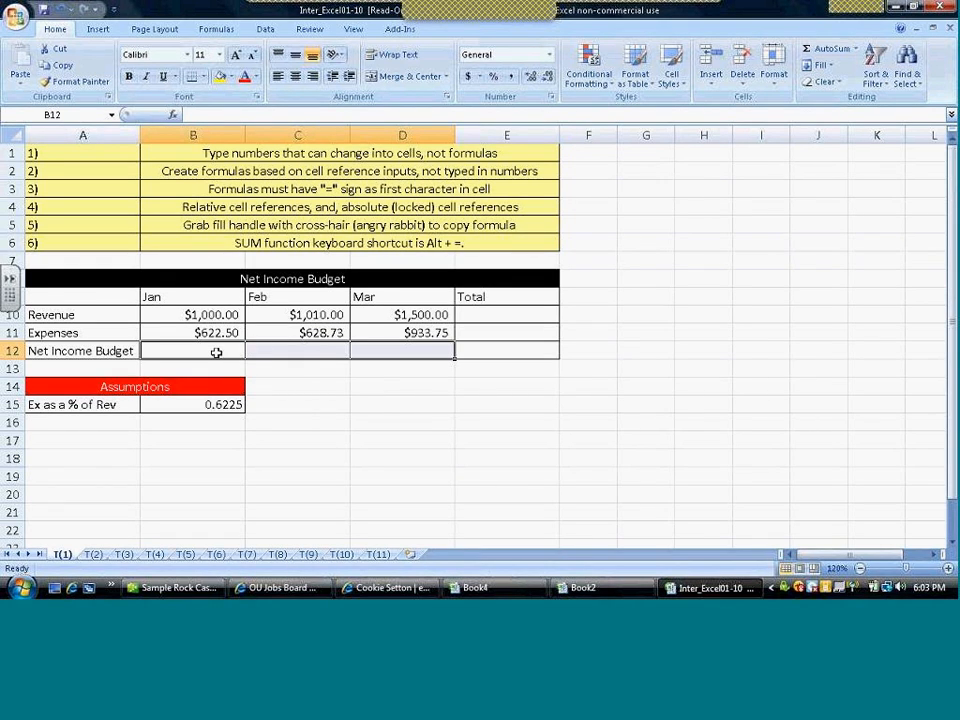
text(=)
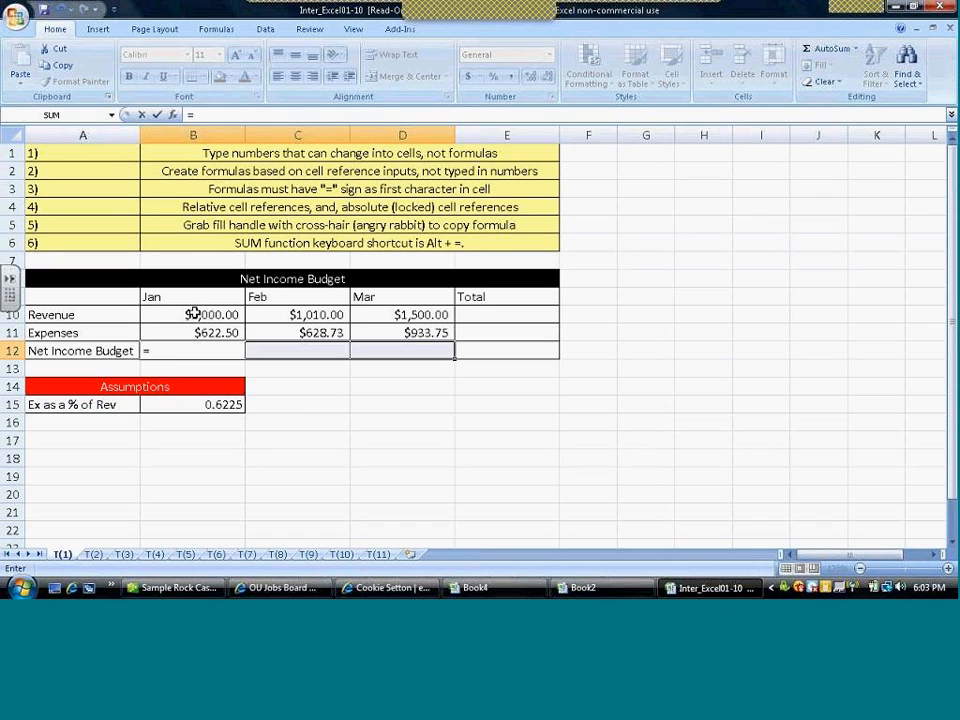
click(195, 313)
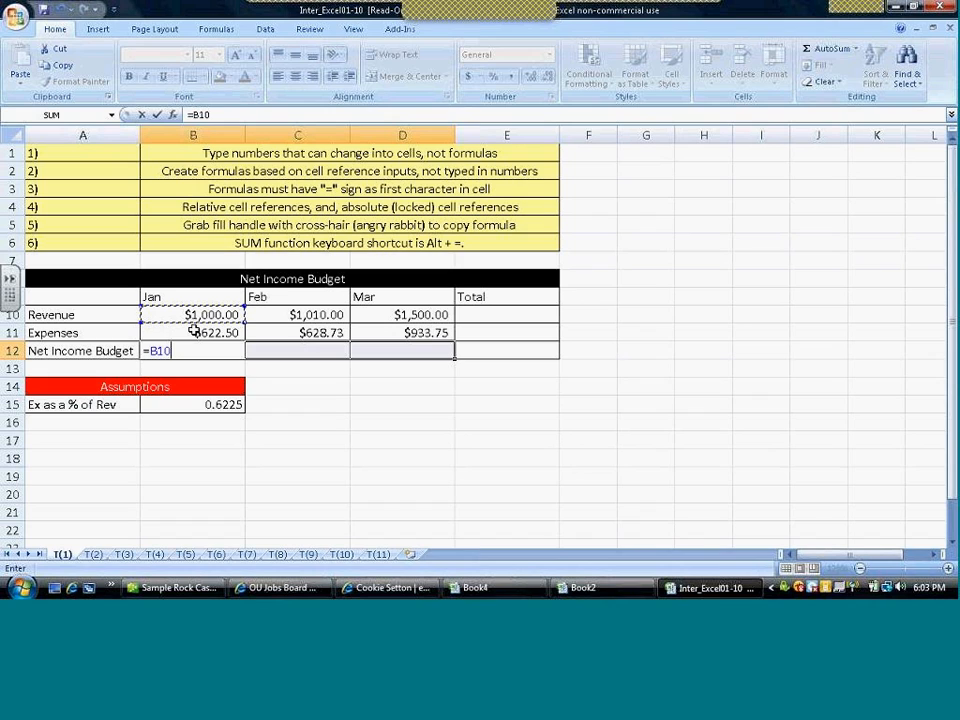
text(-)
click(194, 331)
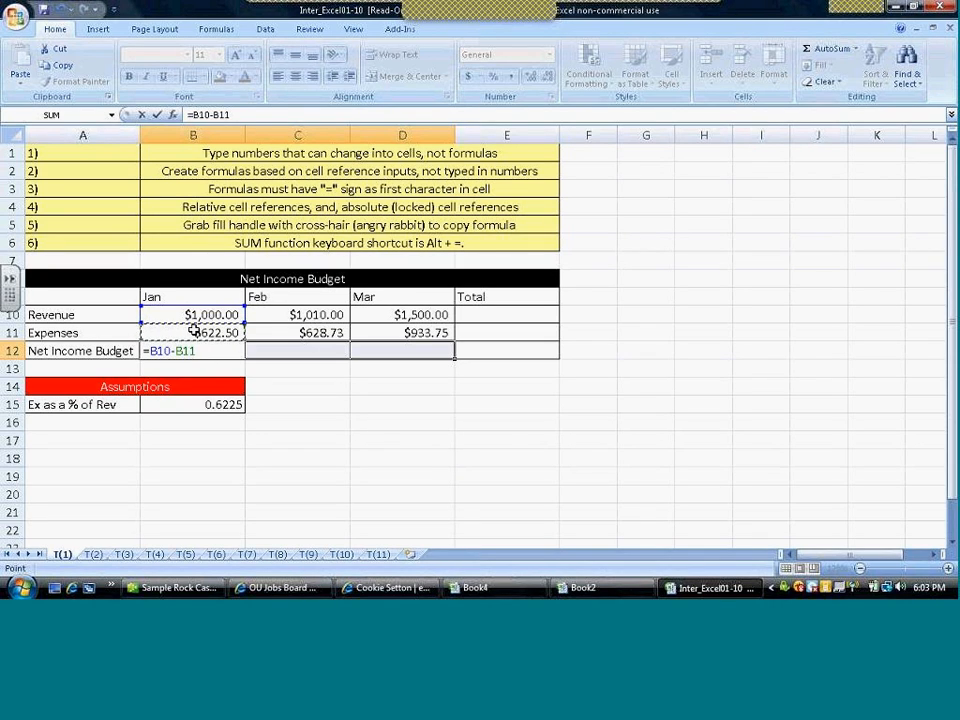
key(ctrl+shift+Return)
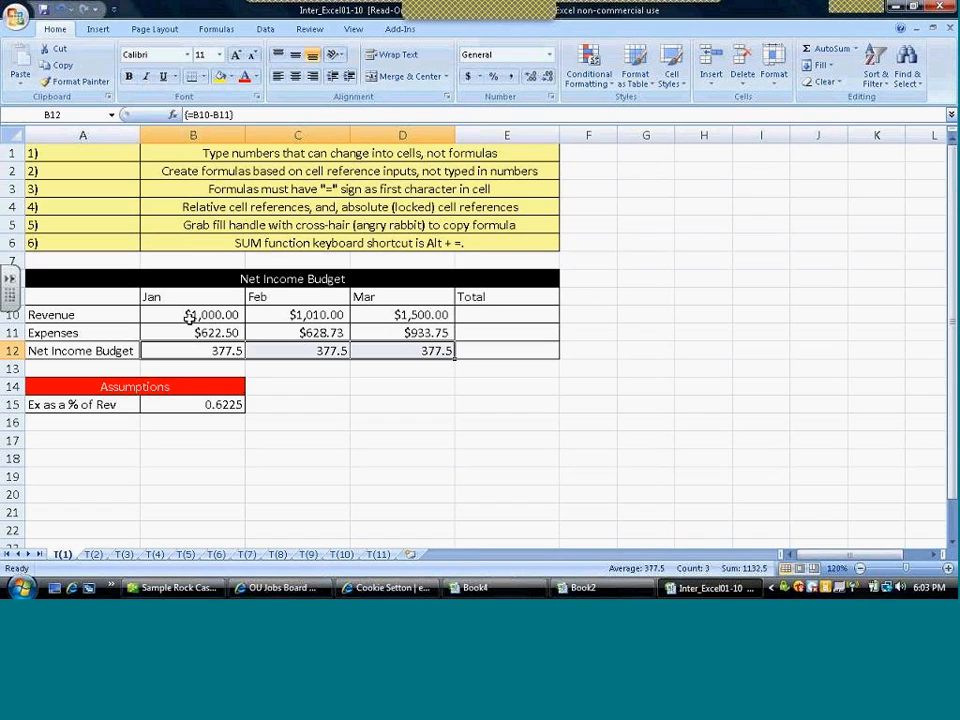
key(ctrl+shift+4)
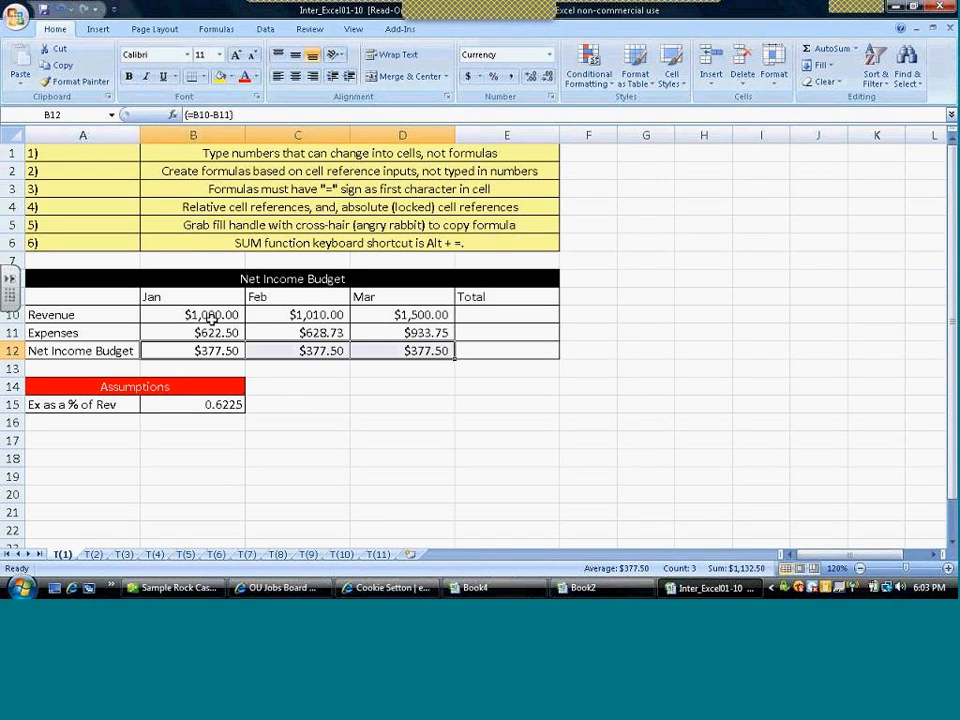
- Total the January to March revenue in E10 with =SUM(B10:D10)
click(475, 315)
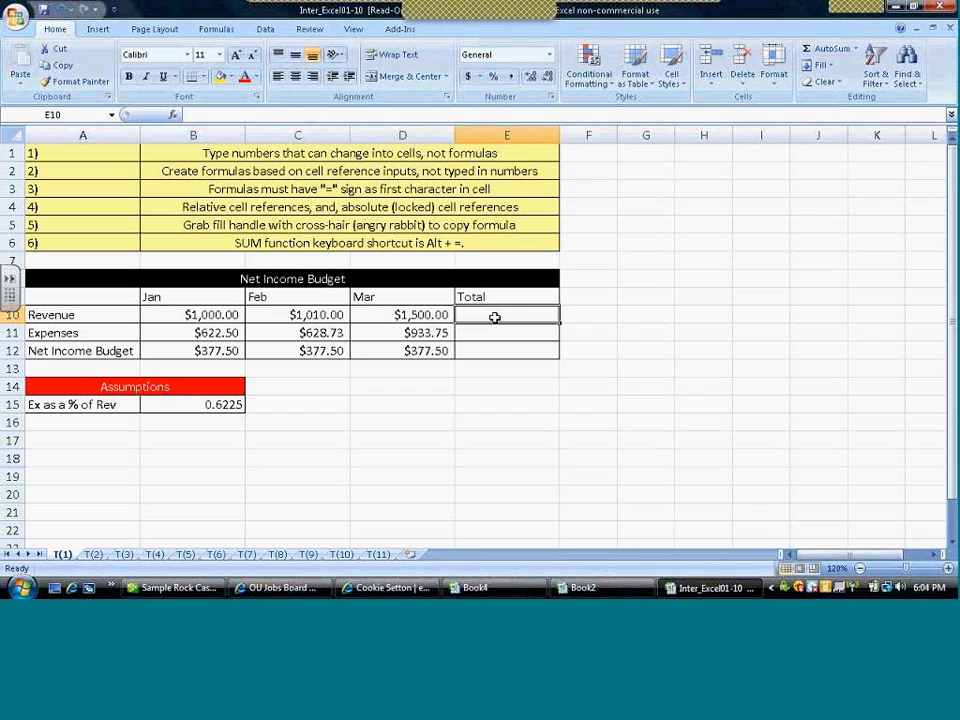
key(alt+equal)
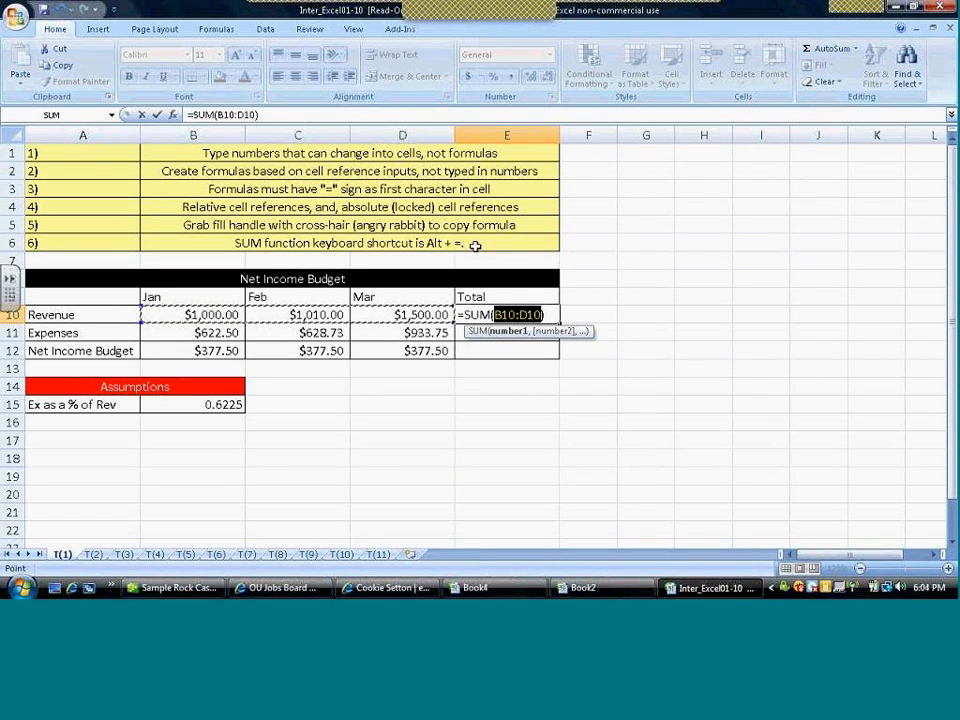
key(Return)
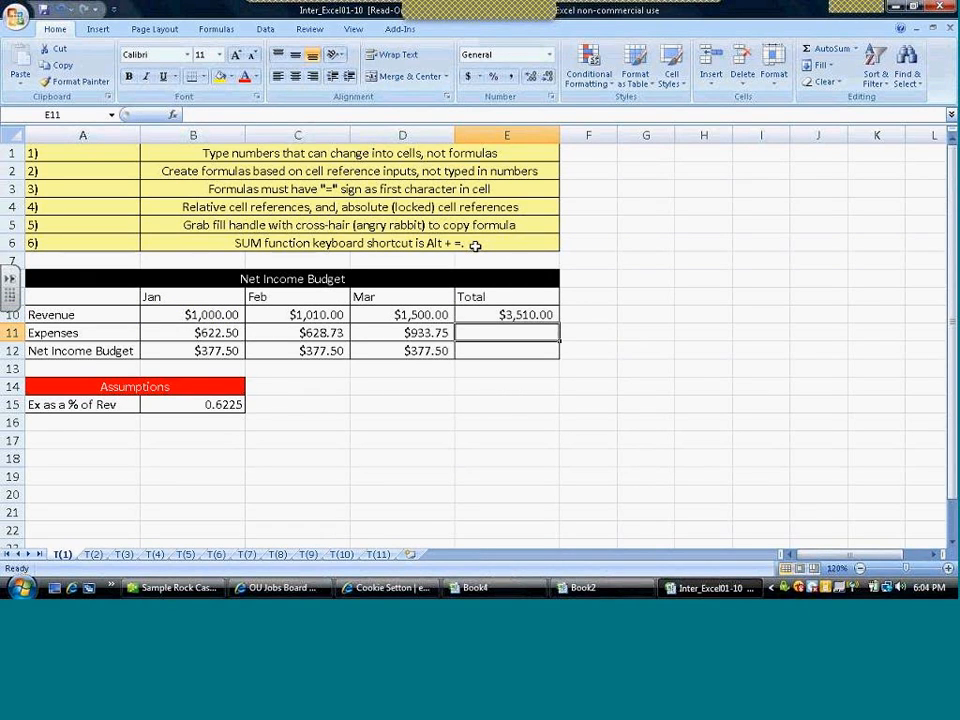
- Total the expenses in E11 with =SUM(B11:D11) and enter =SUM(E10:E11) in the Net Income Budget total E12
key(alt+equal)
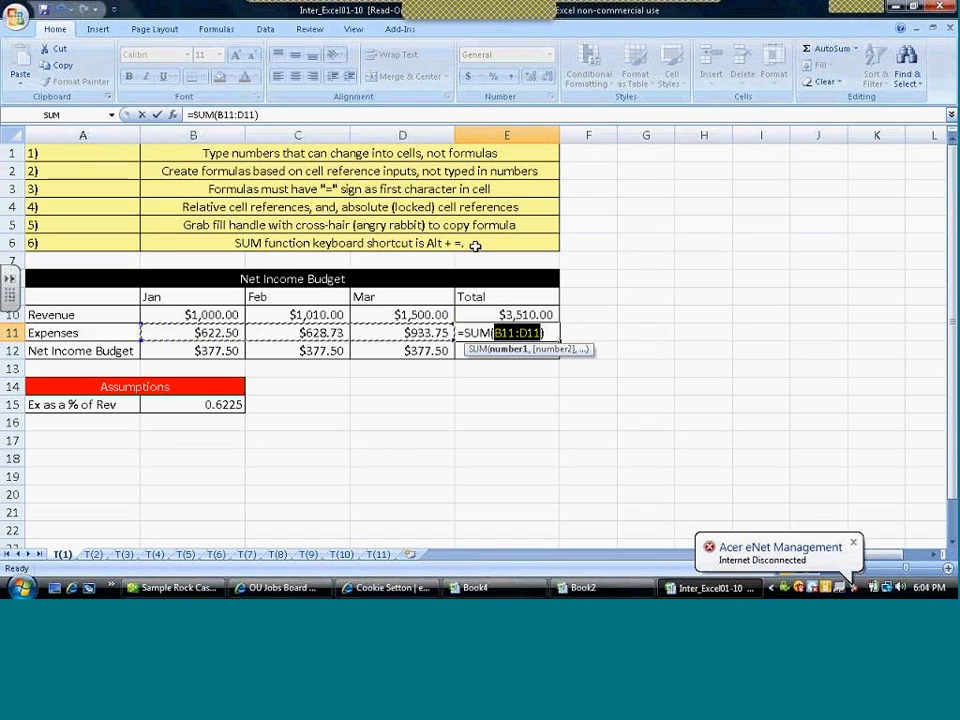
key(Return)
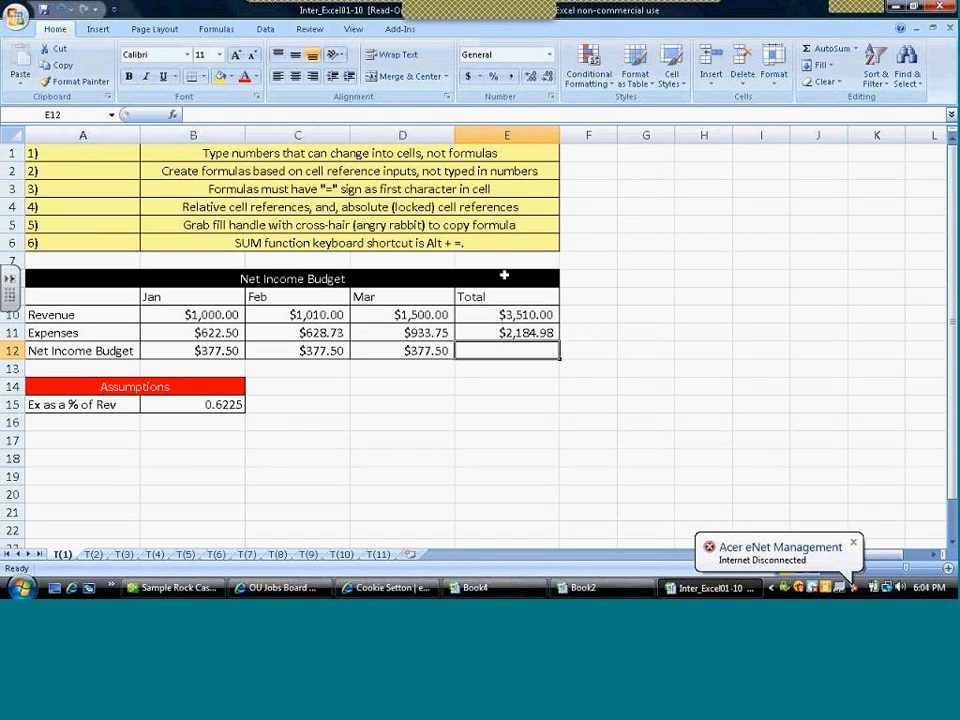
key(alt+equal)
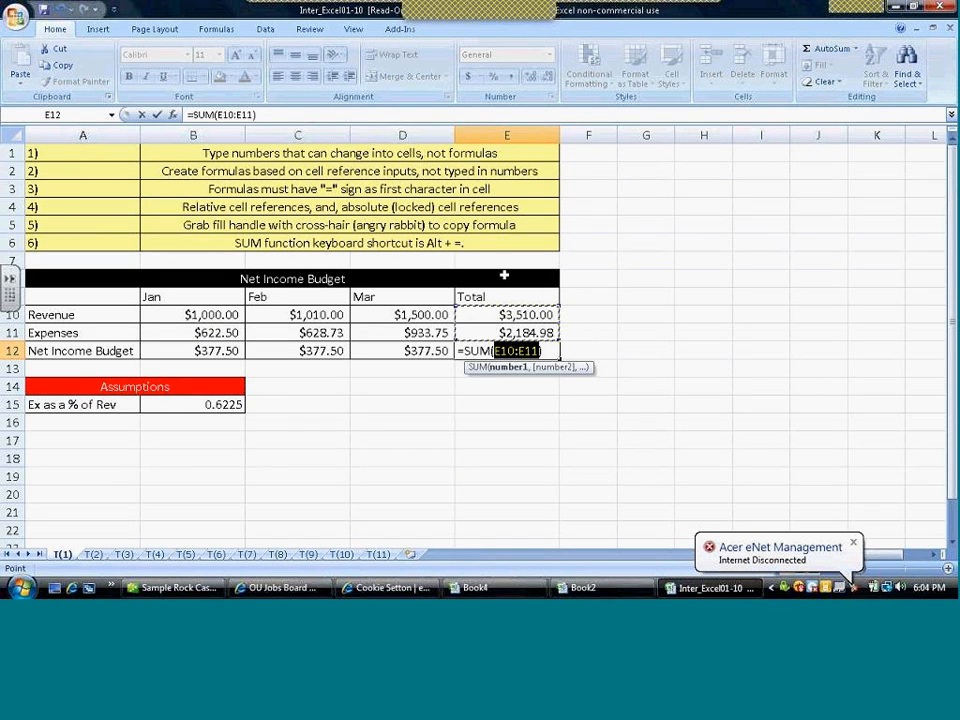
key(Return)
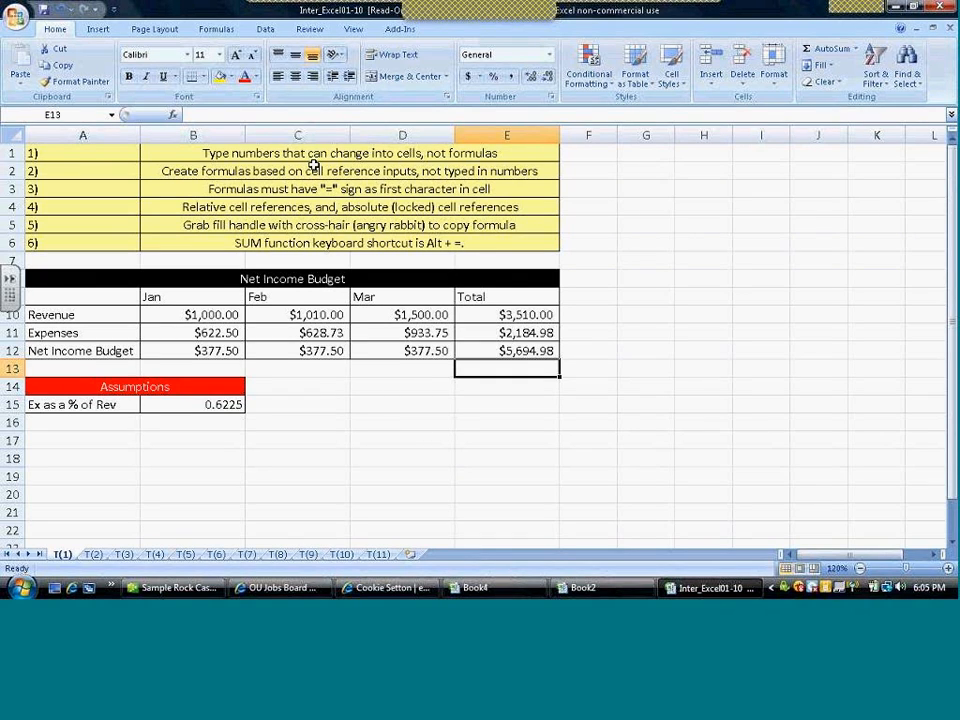
- Create a column chart of the Net Income Budget data on its own chart sheet and return to sheet T(1)
key(F11)
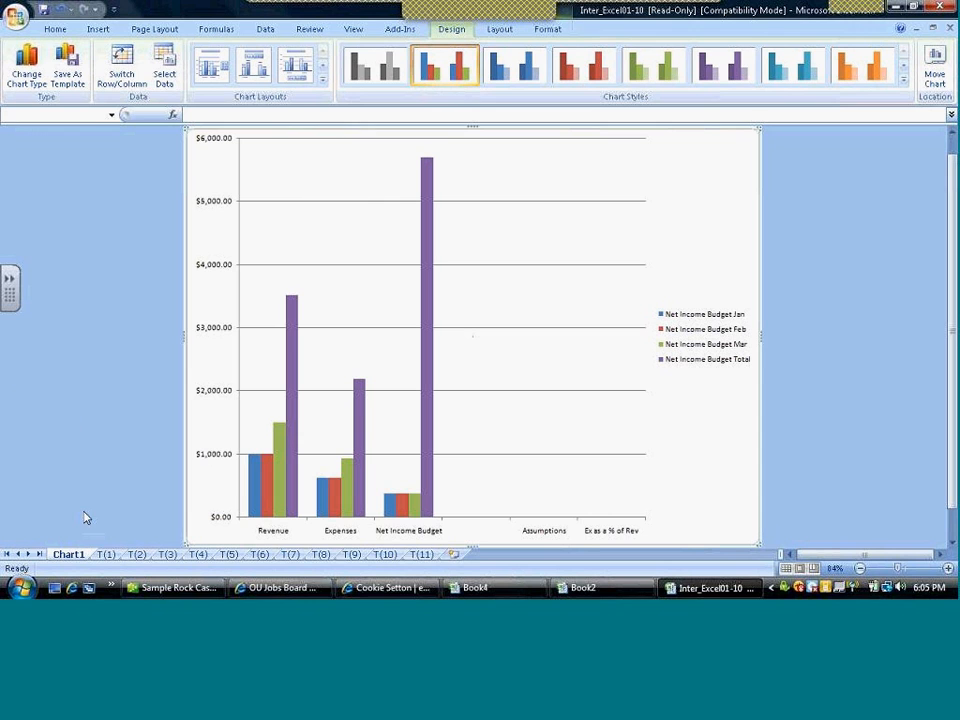
click(106, 555)
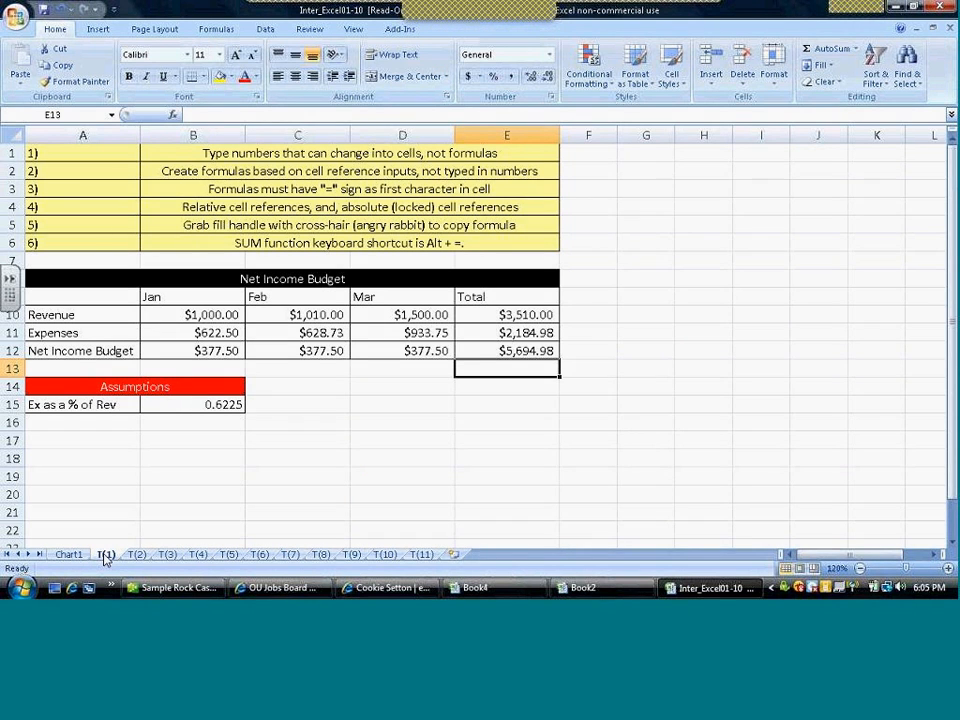
- Undo the SUM entries in the Total column cells E12 and E11
key(ctrl+z)
key(ctrl+z)
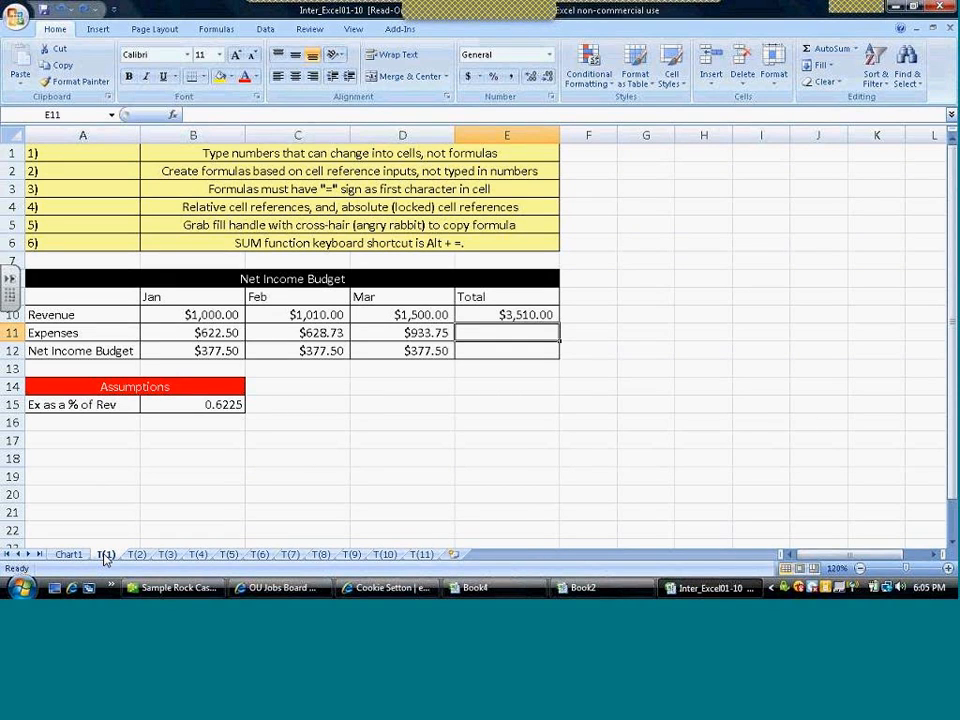
- Redo the SUM entries in Total column cells E11 and E12
key(ctrl+y)
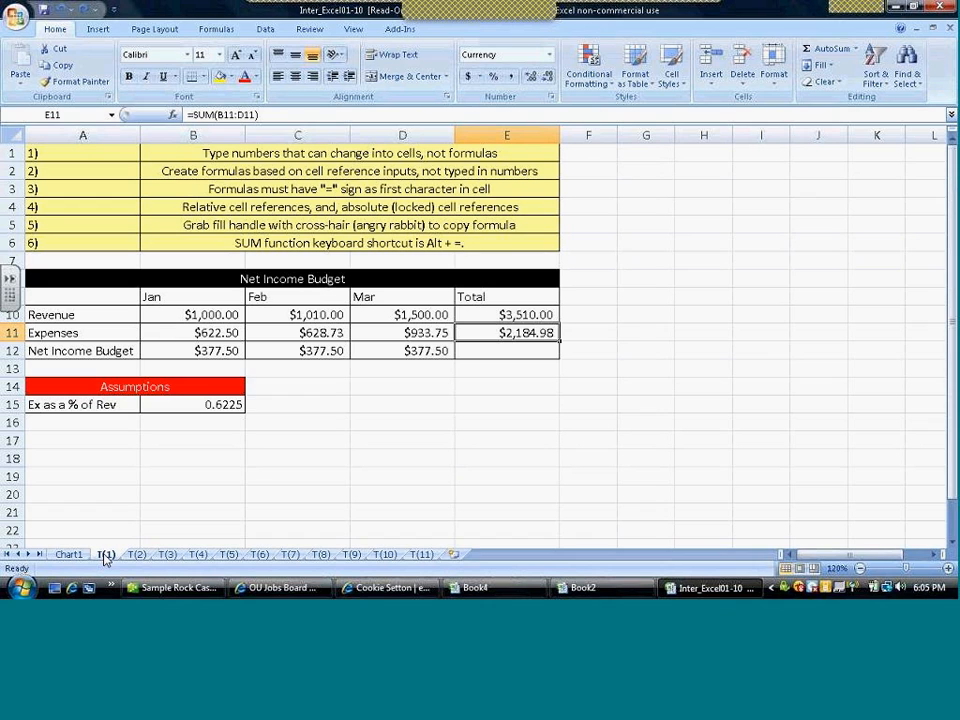
key(ctrl+y)
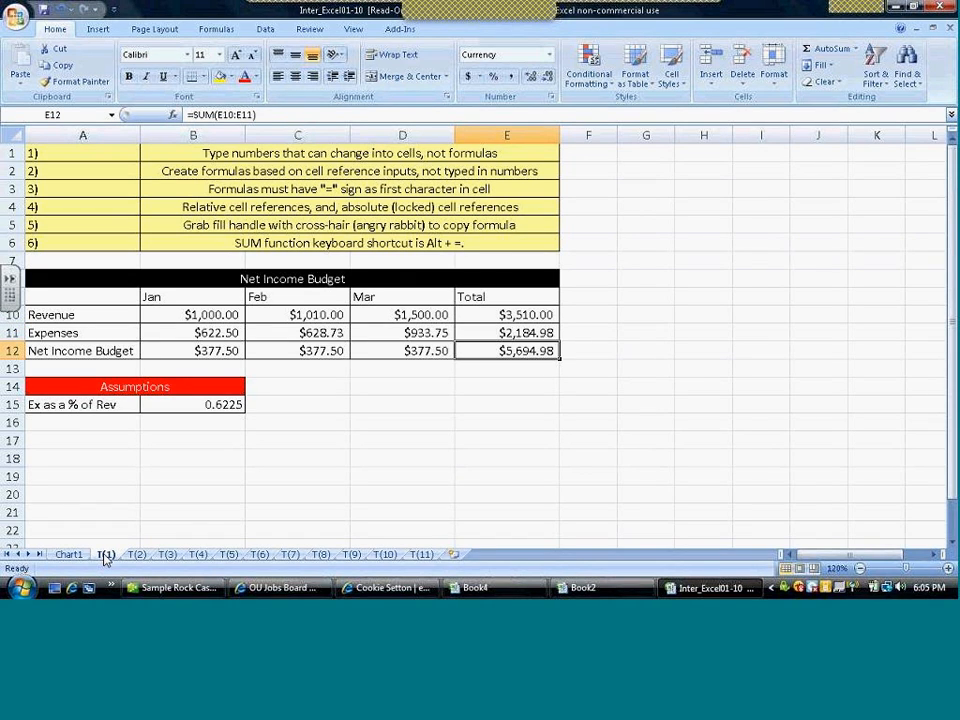
- Create a chart sheet from the empty cell B22 and return to sheet T(1)
click(190, 524)
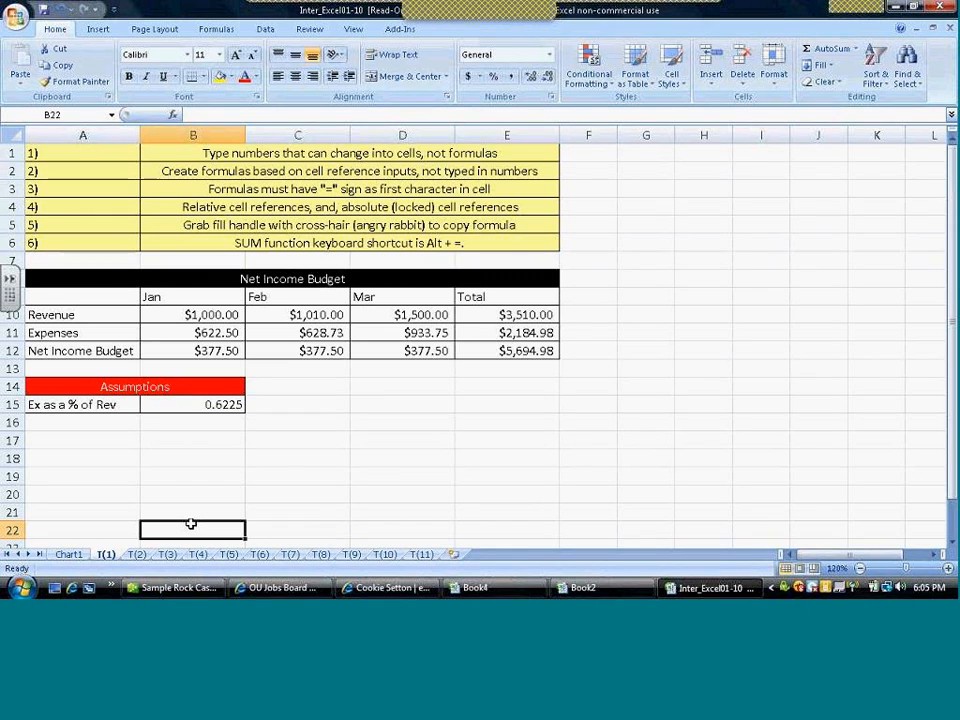
key(F11)
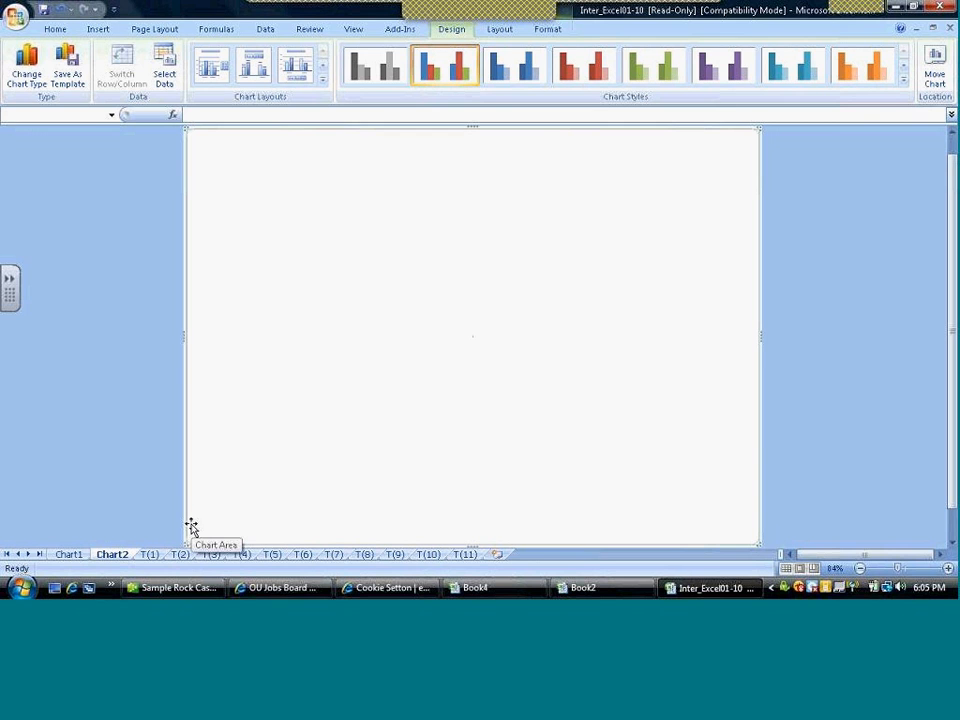
click(147, 555)
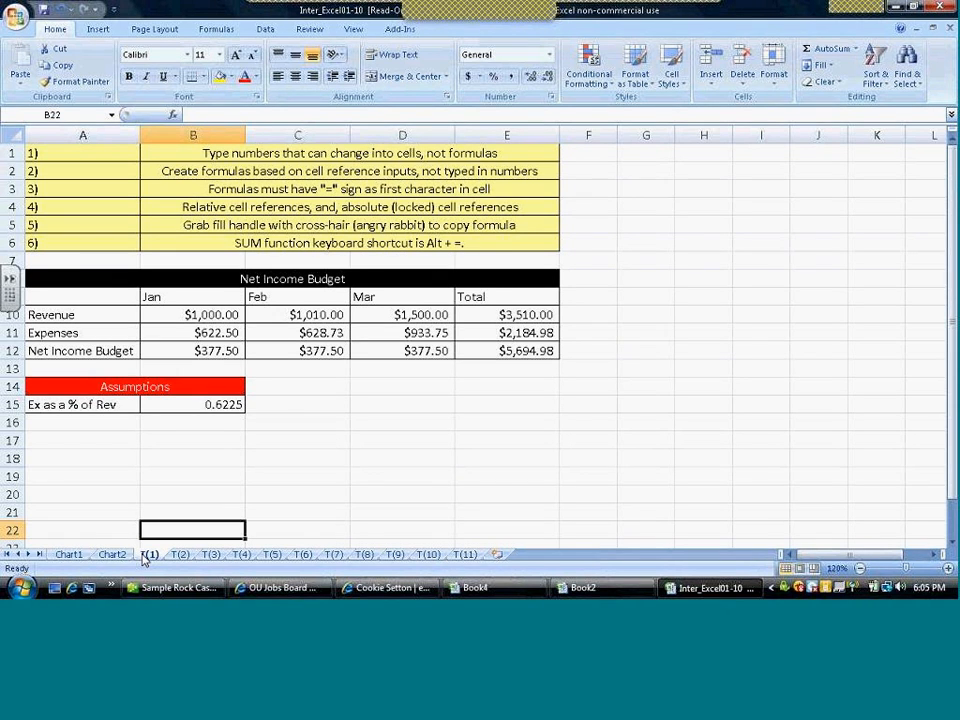
- Collapse the ribbon and enter the note "ctr3 +1 h5de r5bb6n" in cell F5
key(ctrl+F1)
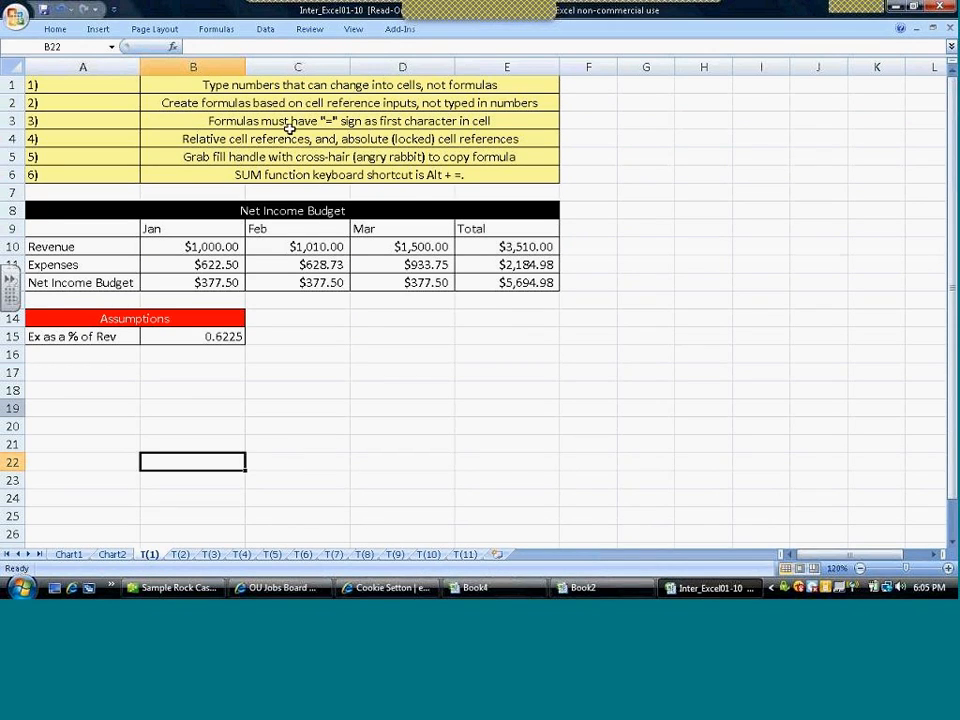
click(554, 193)
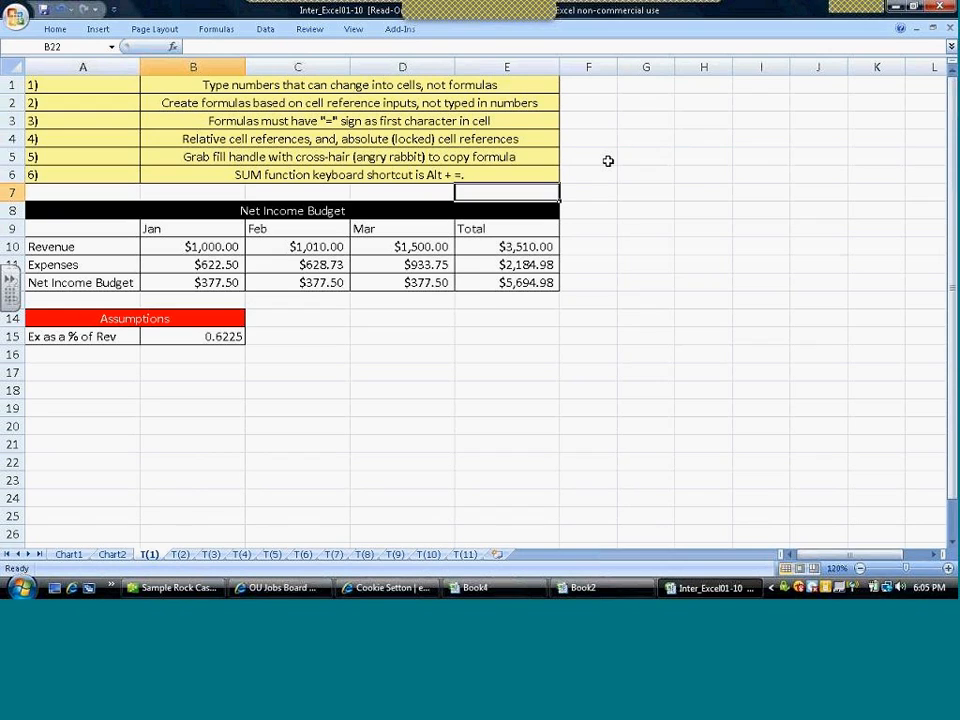
click(608, 160)
text(ct)
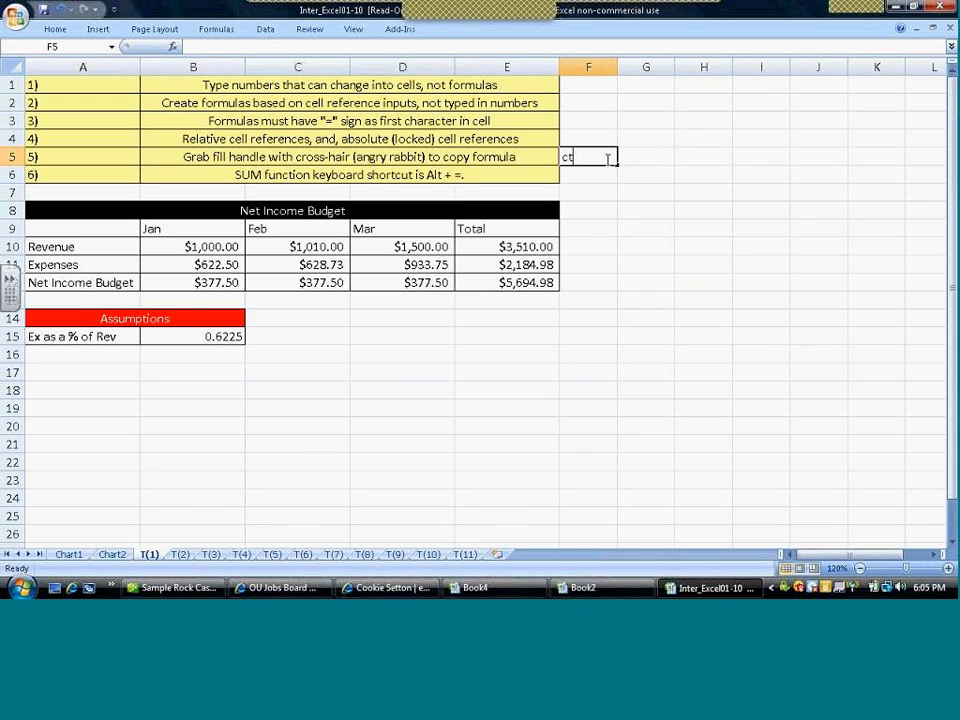
text(rl)
text( +)
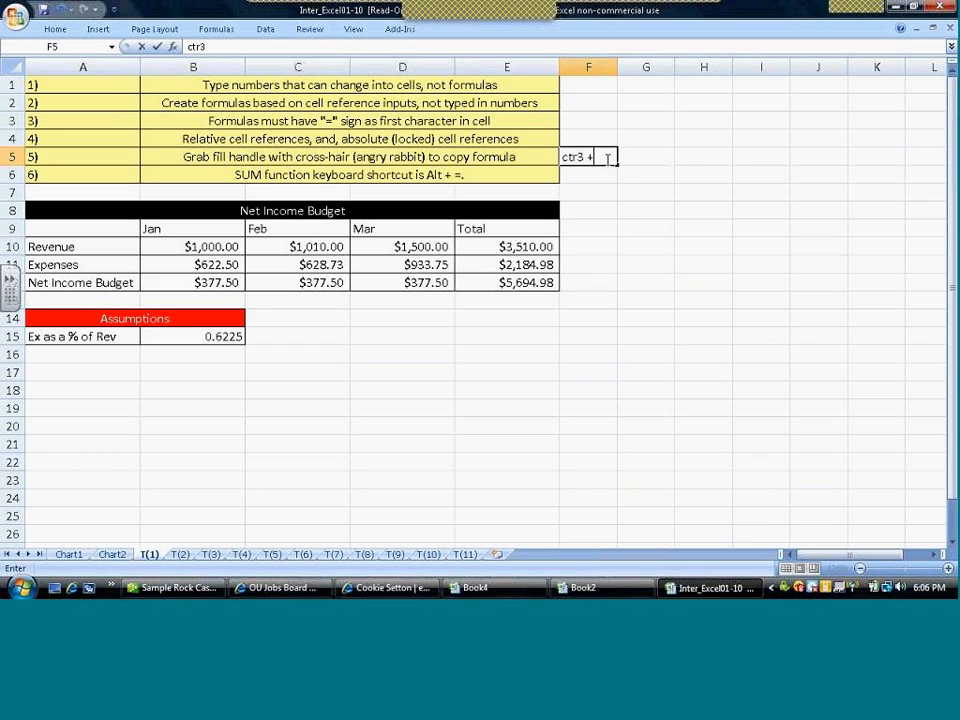
text(1 h5de r5bb6n)
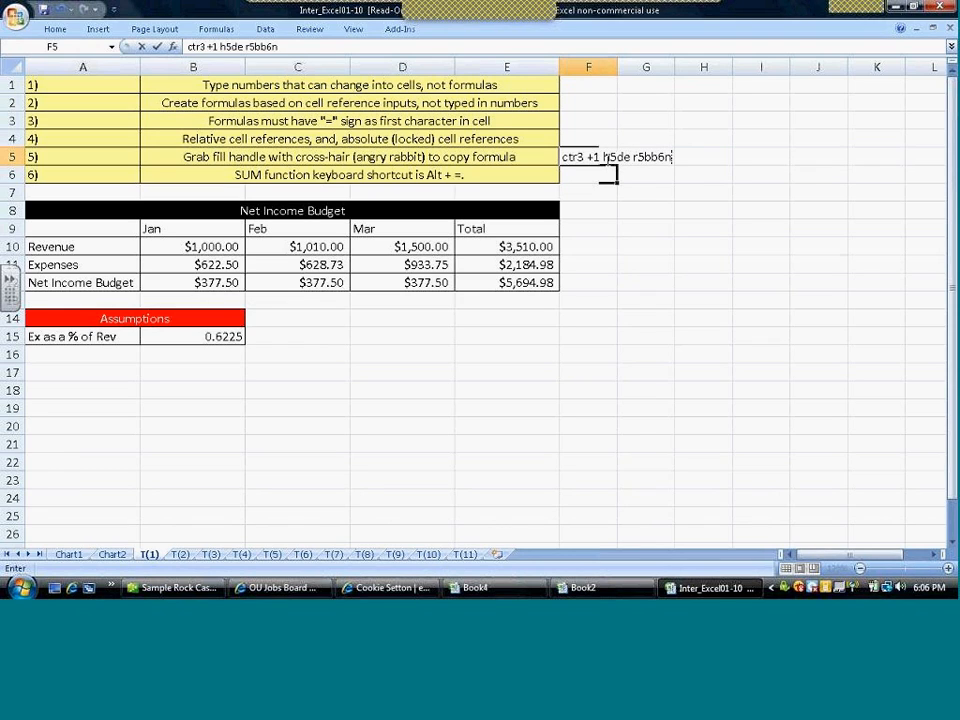
key(Return)
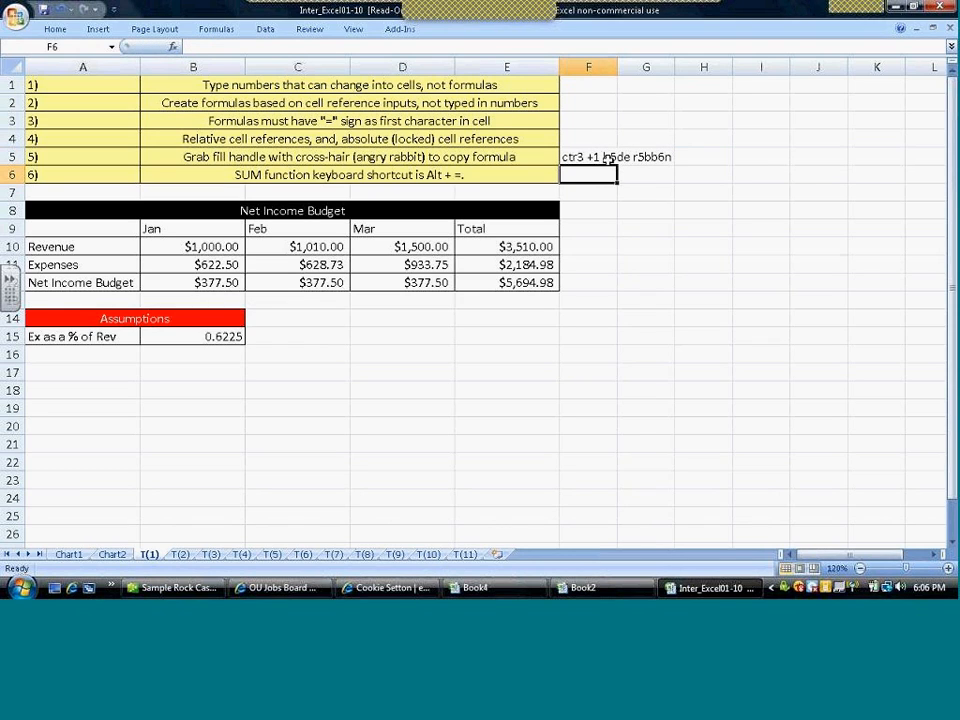
- Replace the note in cell F5 with CTR + 1
click(572, 157)
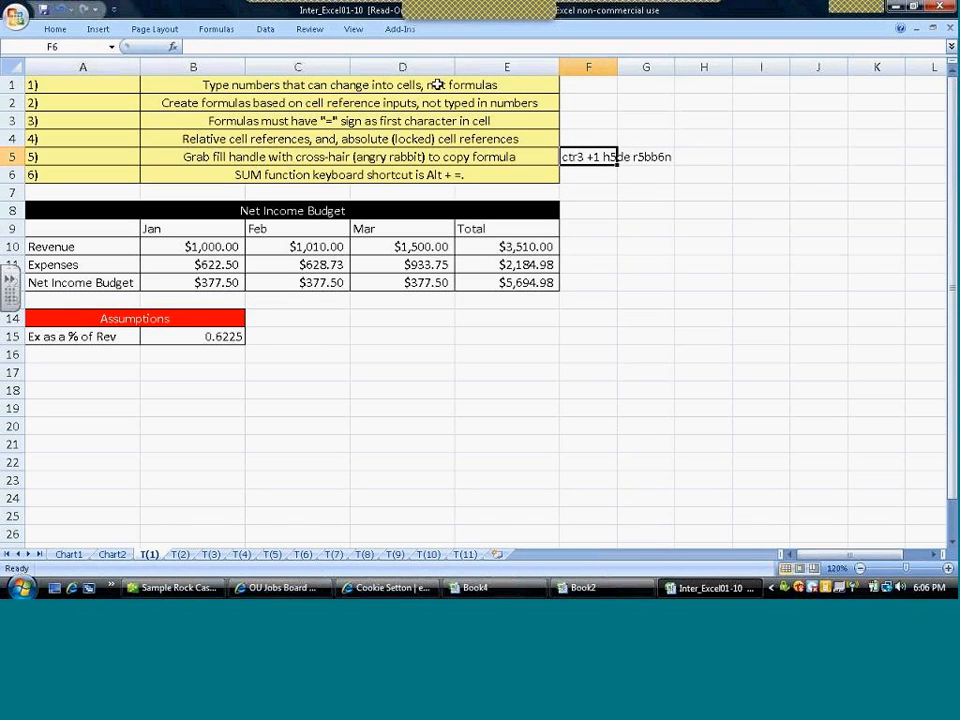
click(362, 47)
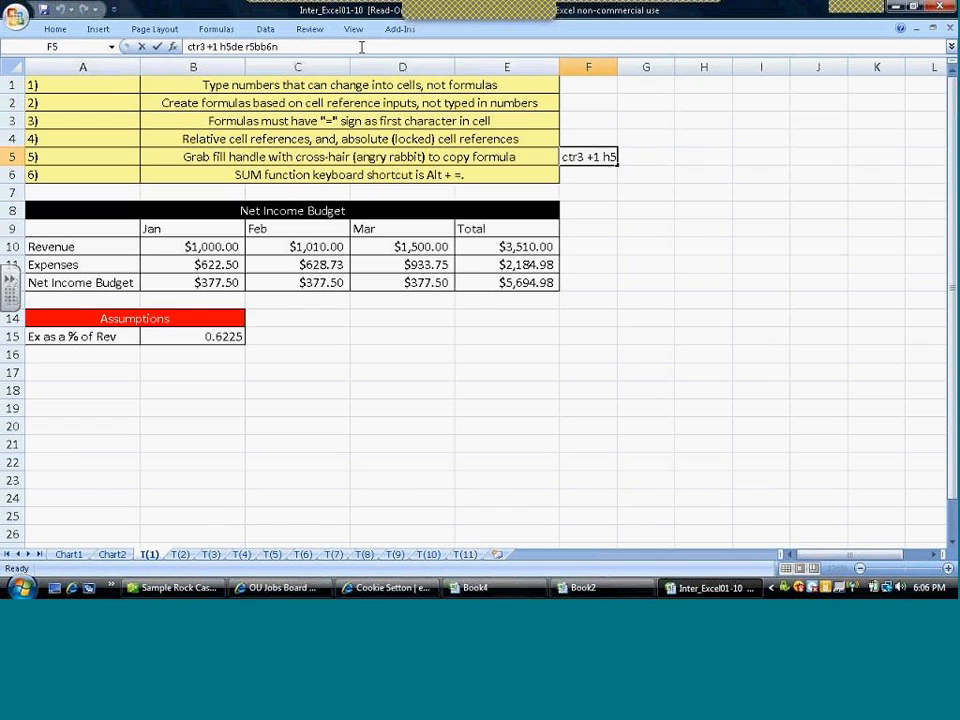
key(BackSpace)
key(BackSpace)
key(BackSpace)
key(BackSpace)
key(BackSpace)
text(5bb6)
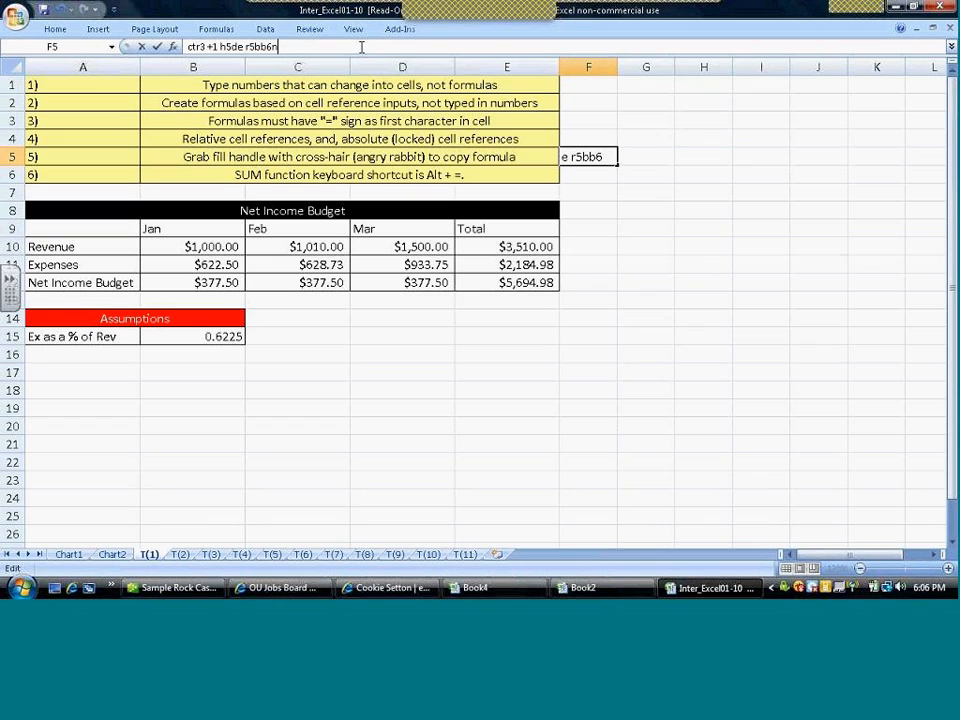
text(n)
key(BackSpace)
key(BackSpace)
key(BackSpace)
key(BackSpace)
key(BackSpace)
key(BackSpace)
key(BackSpace)
key(BackSpace)
key(BackSpace)
key(BackSpace)
key(BackSpace)
key(BackSpace)
key(BackSpace)
key(BackSpace)
key(BackSpace)
key(BackSpace)
key(BackSpace)
key(BackSpace)
key(BackSpace)
text(CT)
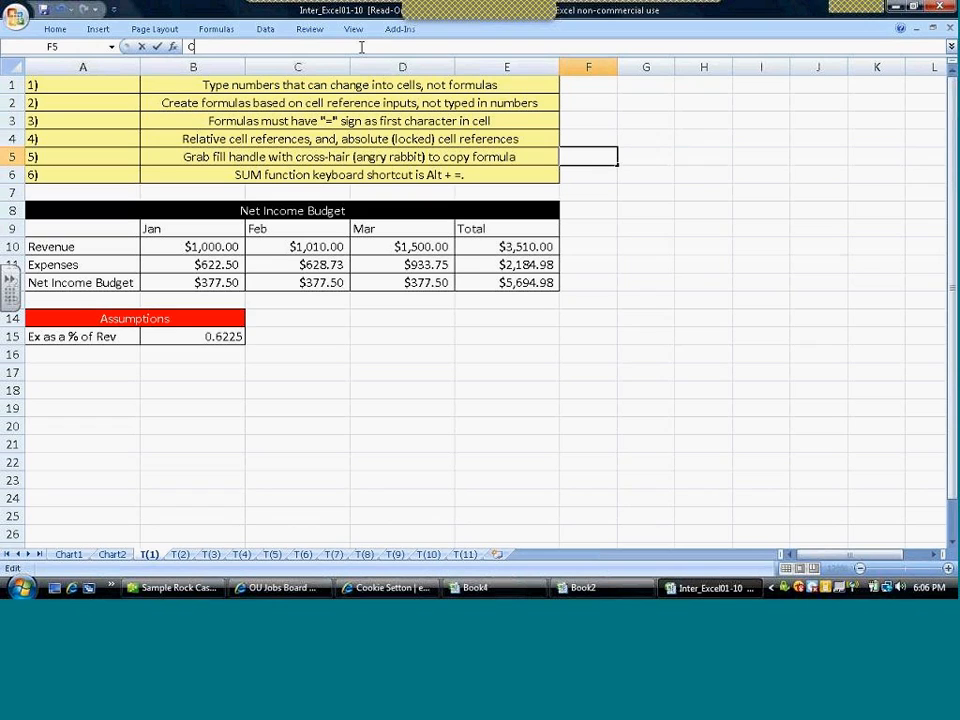
text(R3)
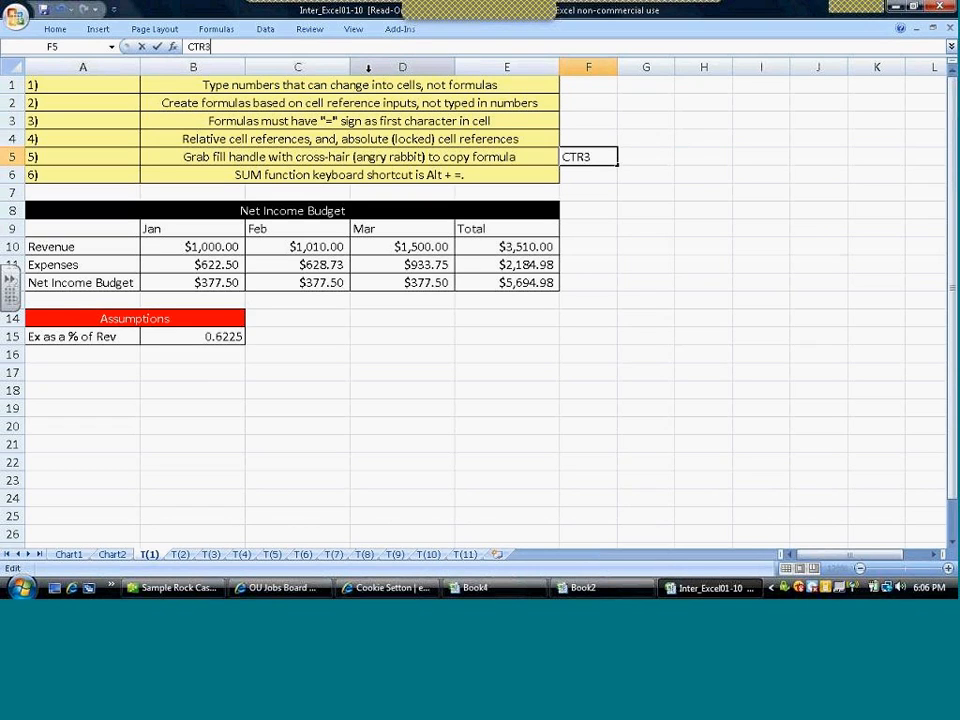
text( + 1)
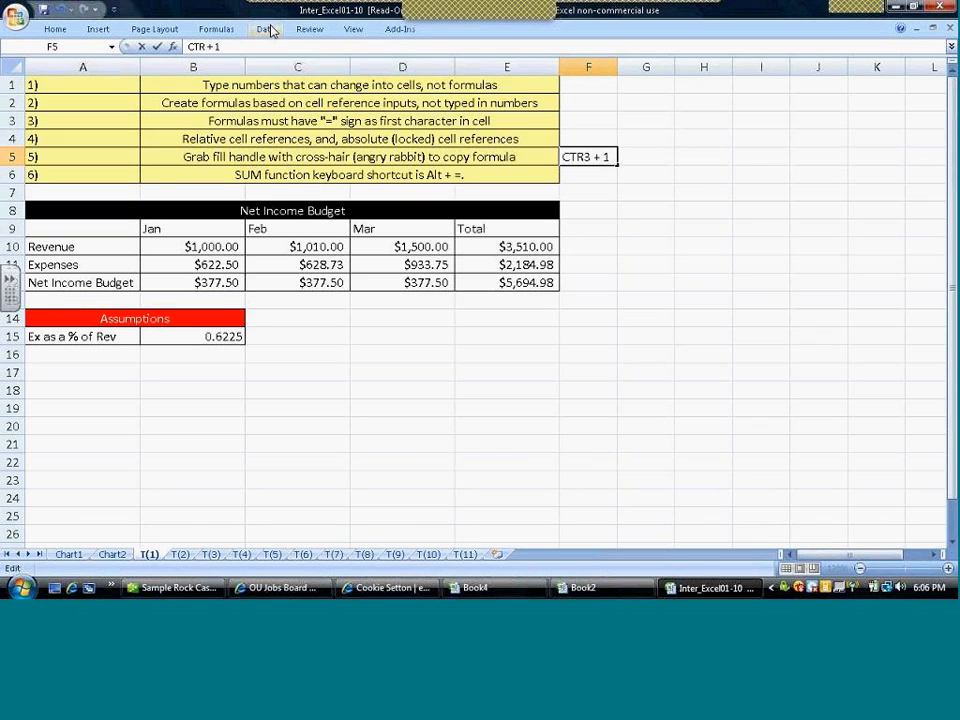
text(333)
key(BackSpace)
key(BackSpace)
key(BackSpace)
key(BackSpace)
text(3)
key(BackSpace)
key(Return)
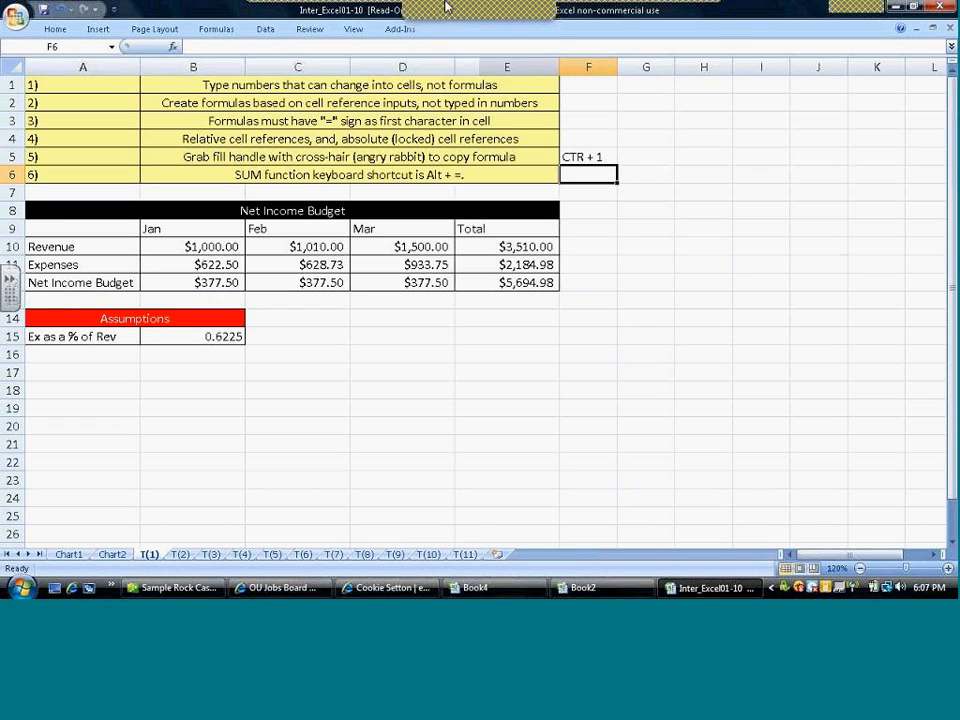
- Clear the stray text CTRL from cell G7
click(362, 18)
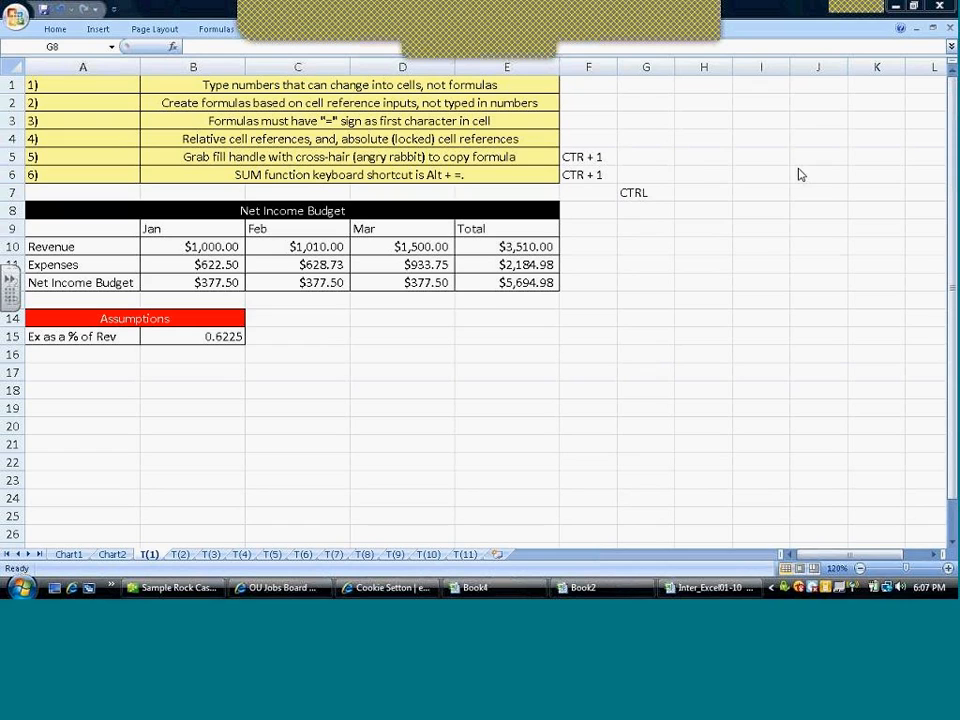
click(641, 195)
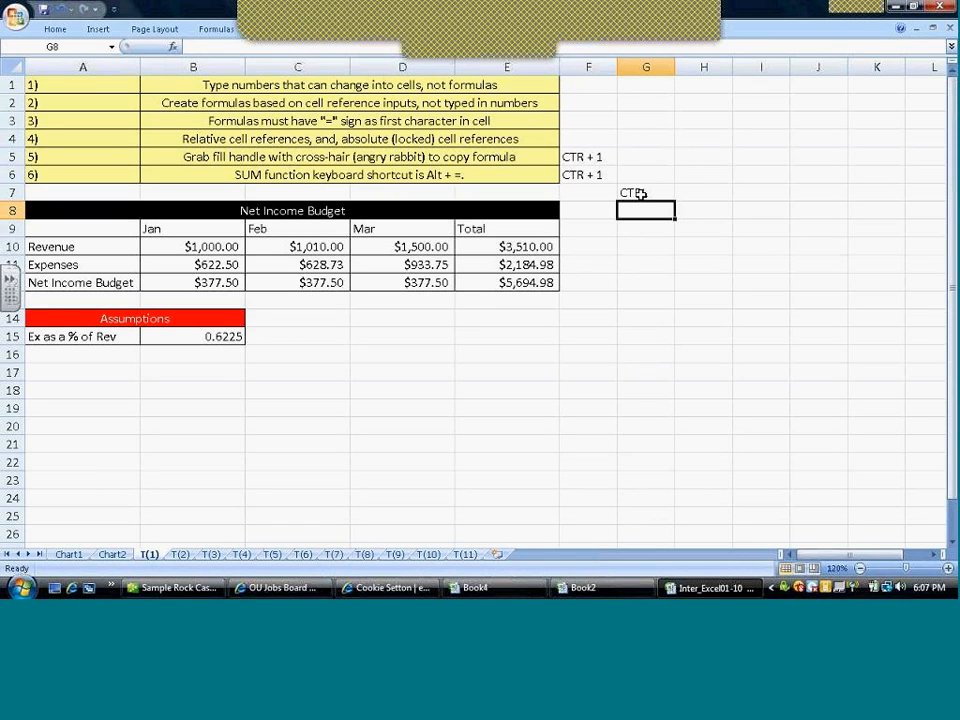
click(641, 194)
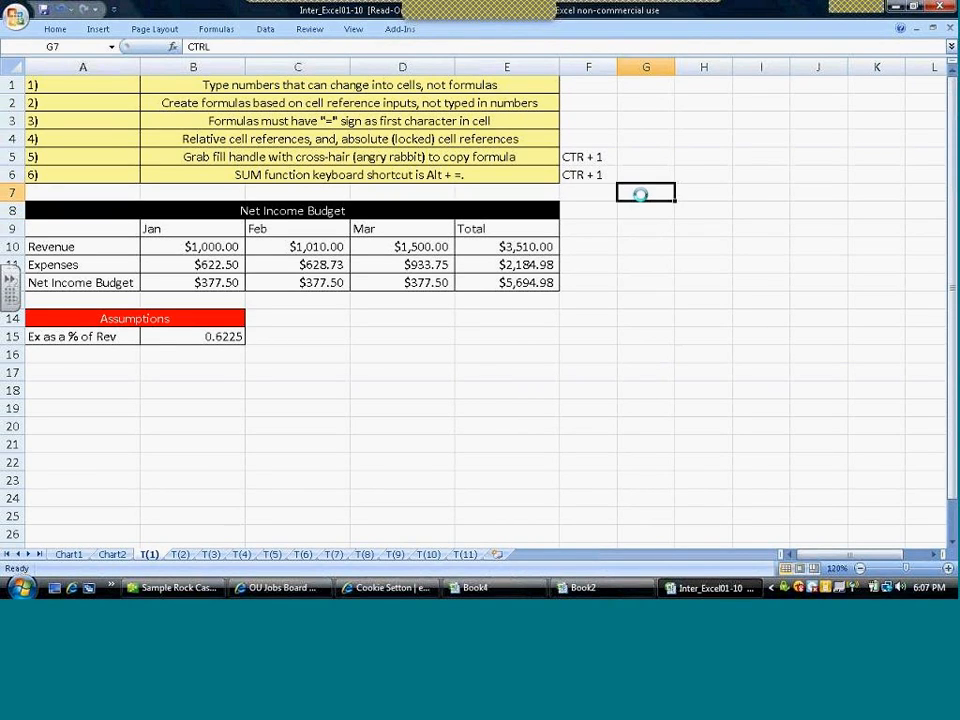
key(Delete)
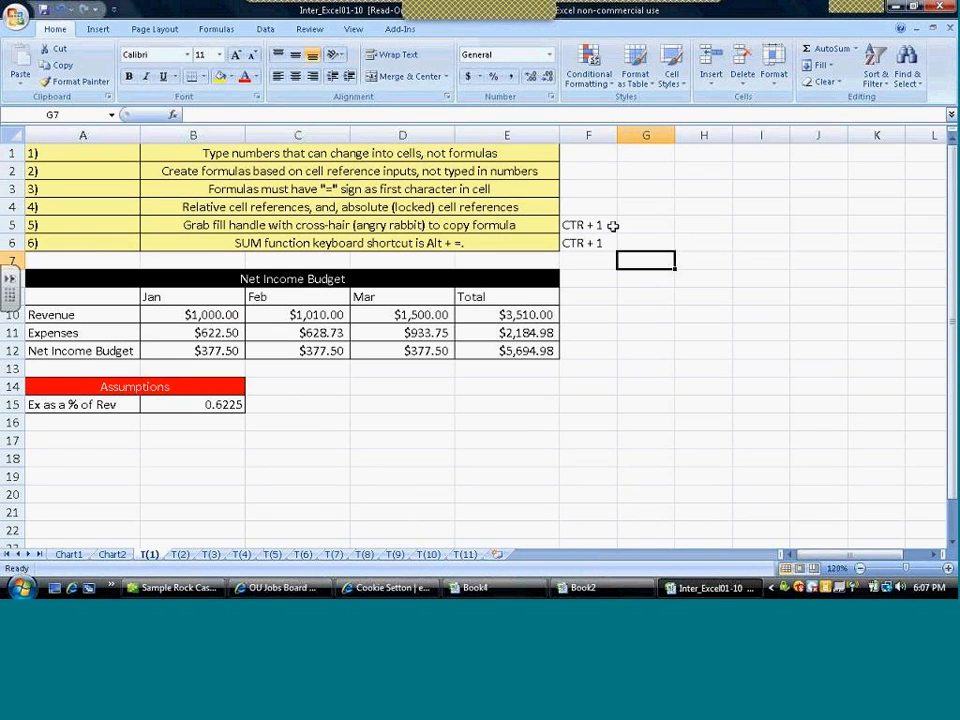
- Change the shortcut notes in cells F5 and F6 to CTR + F1
click(604, 223)
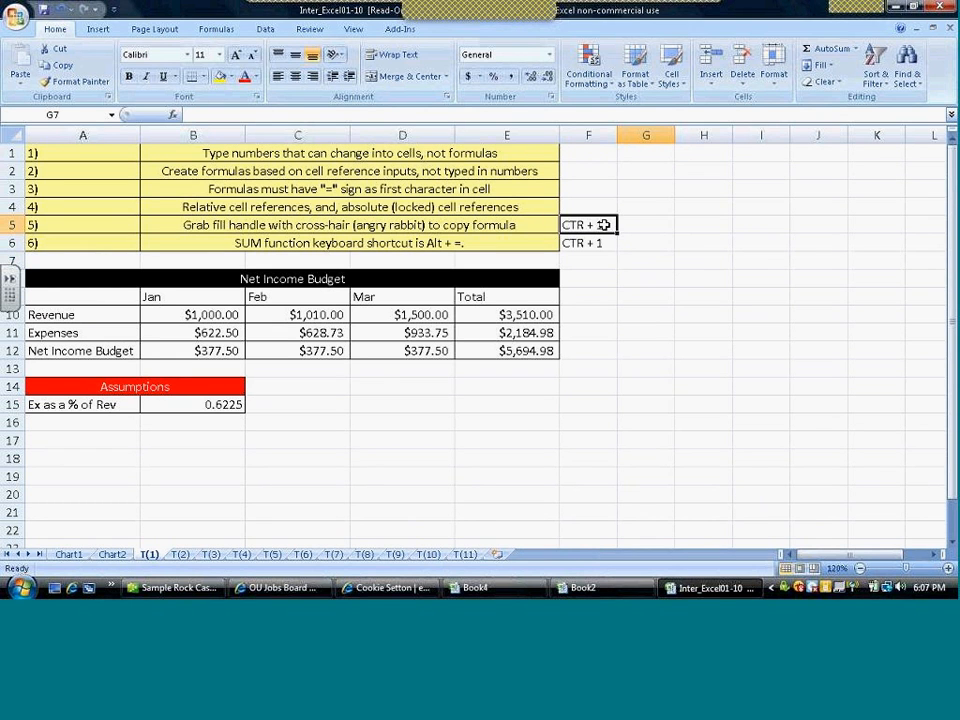
click(214, 112)
text(F)
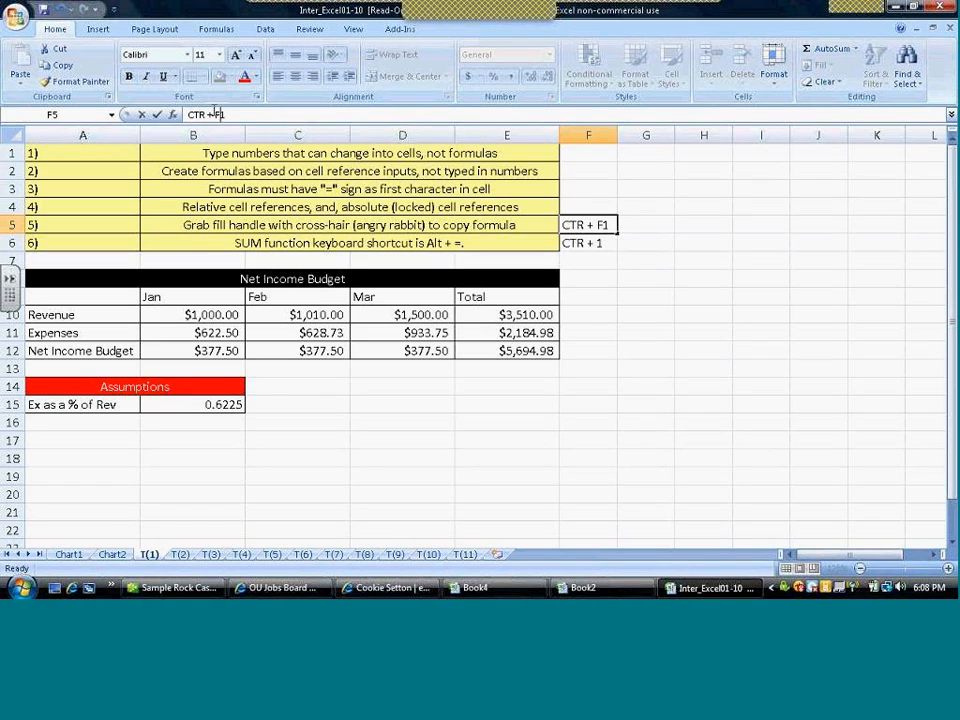
key(Return)
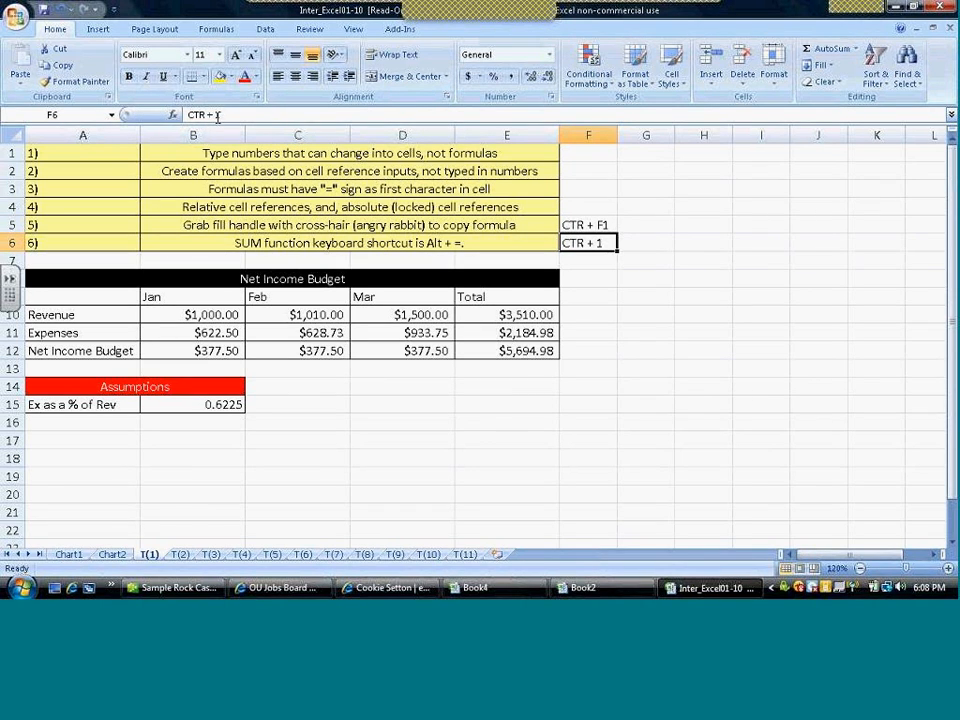
click(215, 114)
click(216, 114)
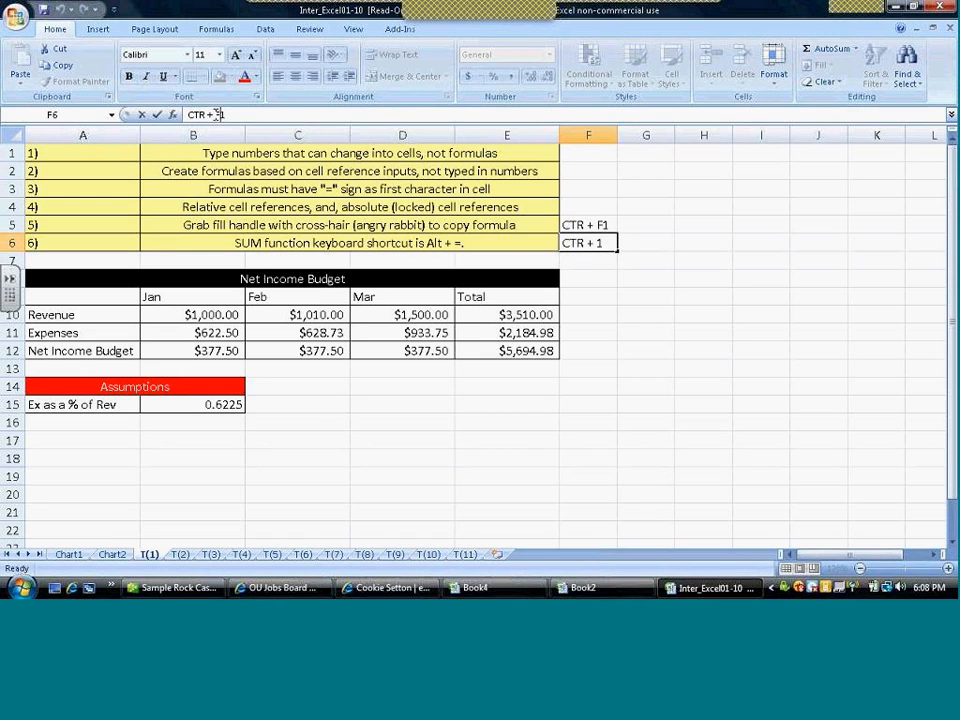
text(F)
key(Return)
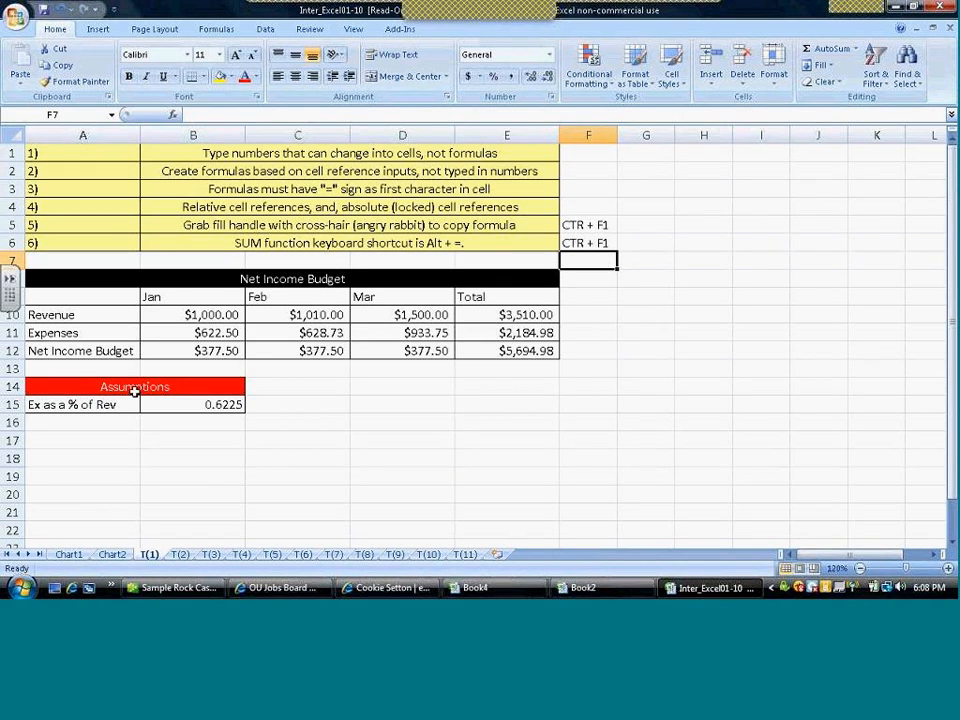
- Delete the chart sheets Chart2 and Chart1 permanently from the workbook
right_click(110, 555)
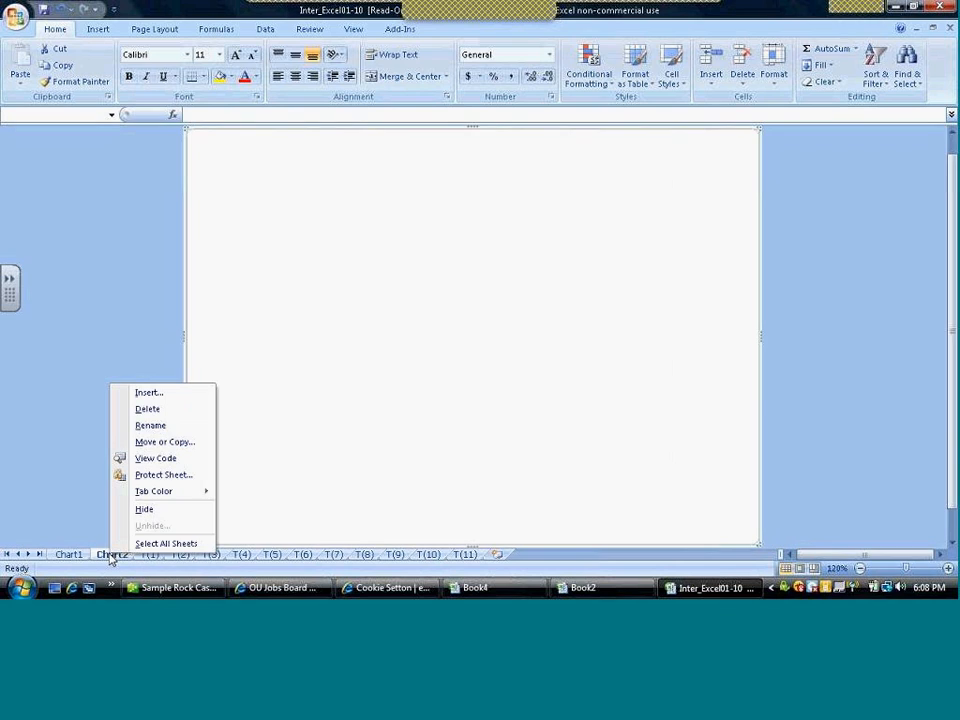
click(172, 409)
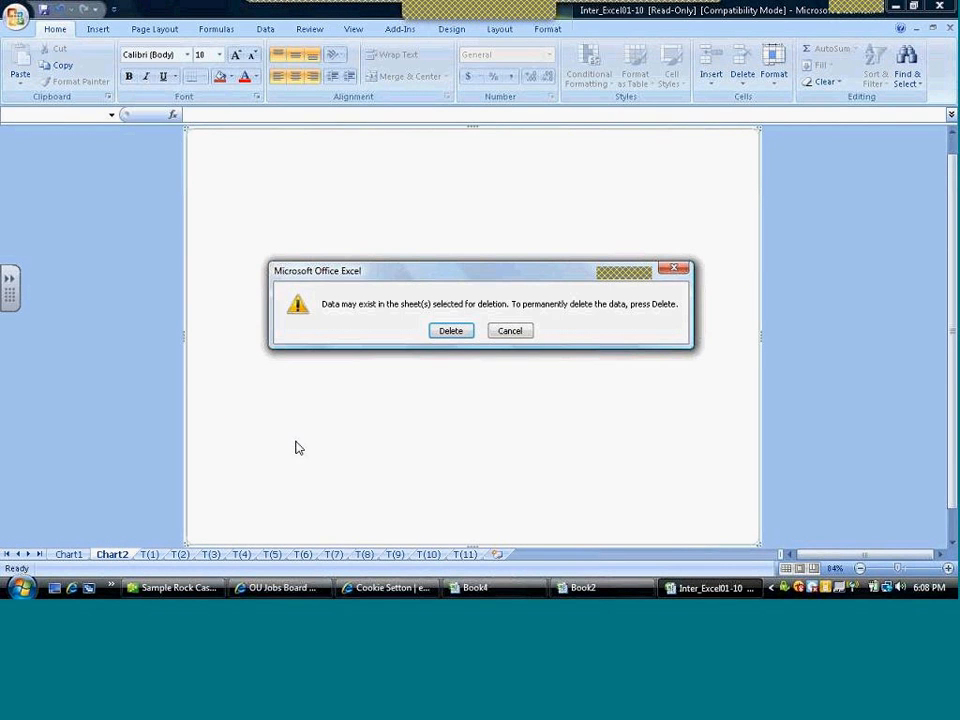
click(453, 331)
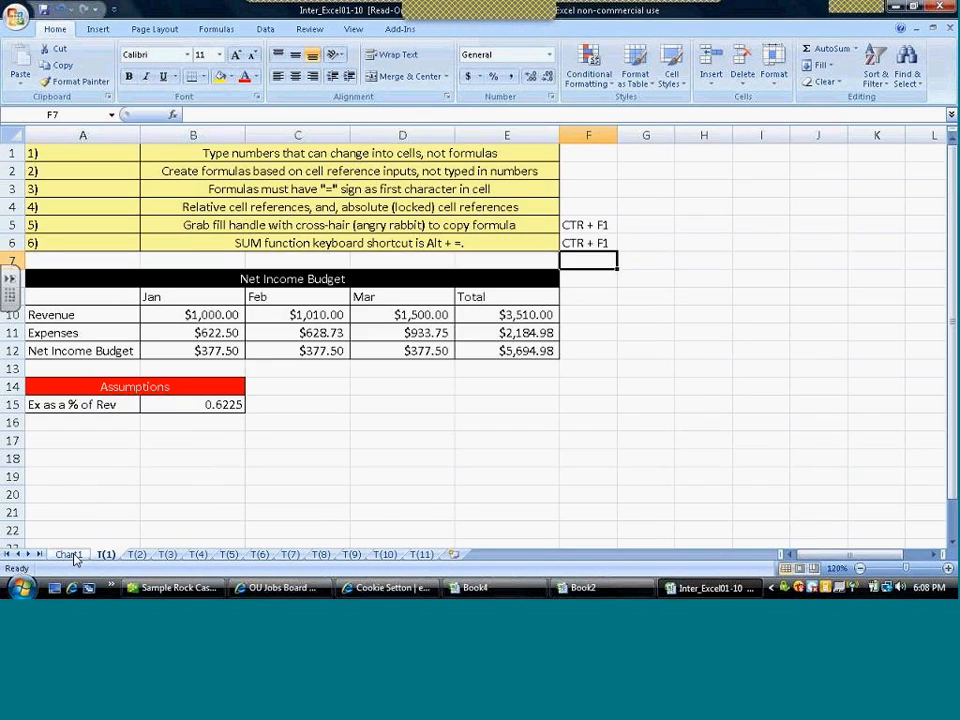
click(72, 555)
right_click(71, 555)
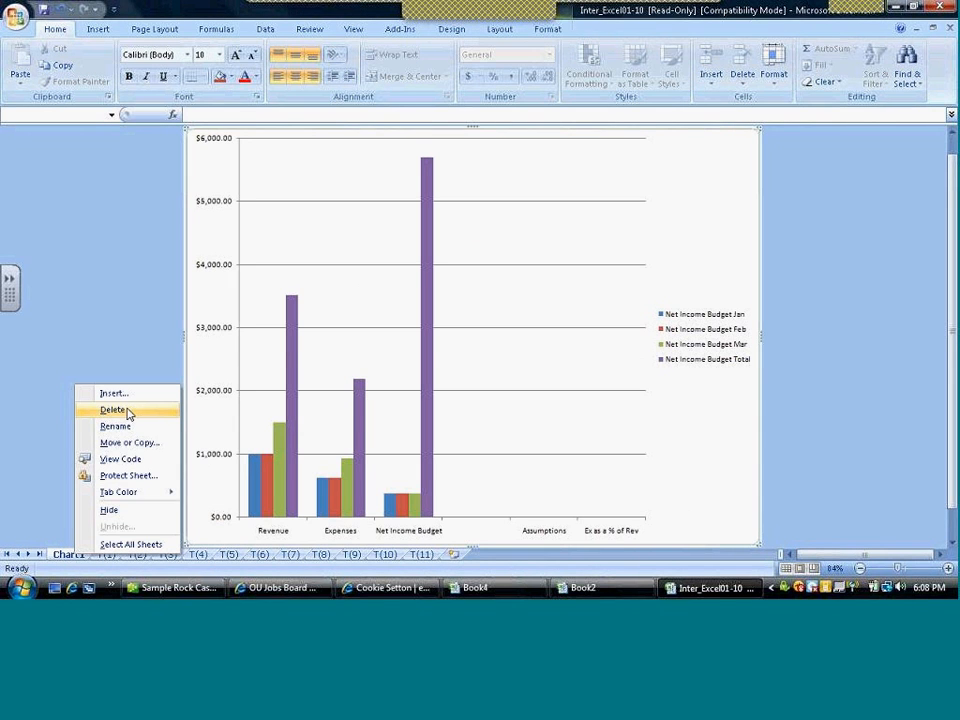
click(113, 410)
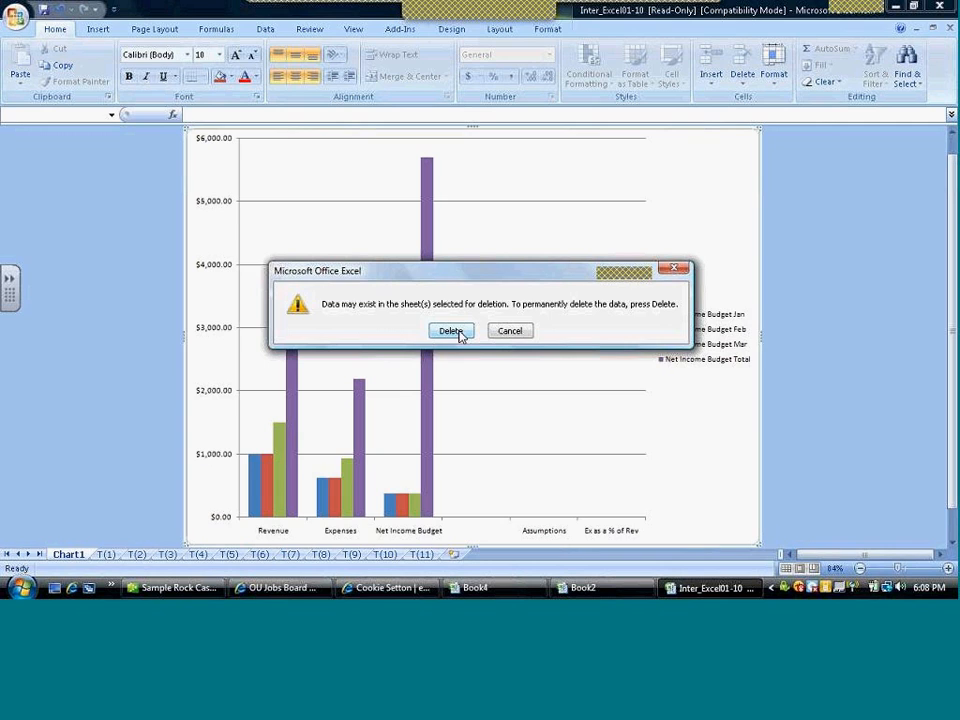
click(458, 334)
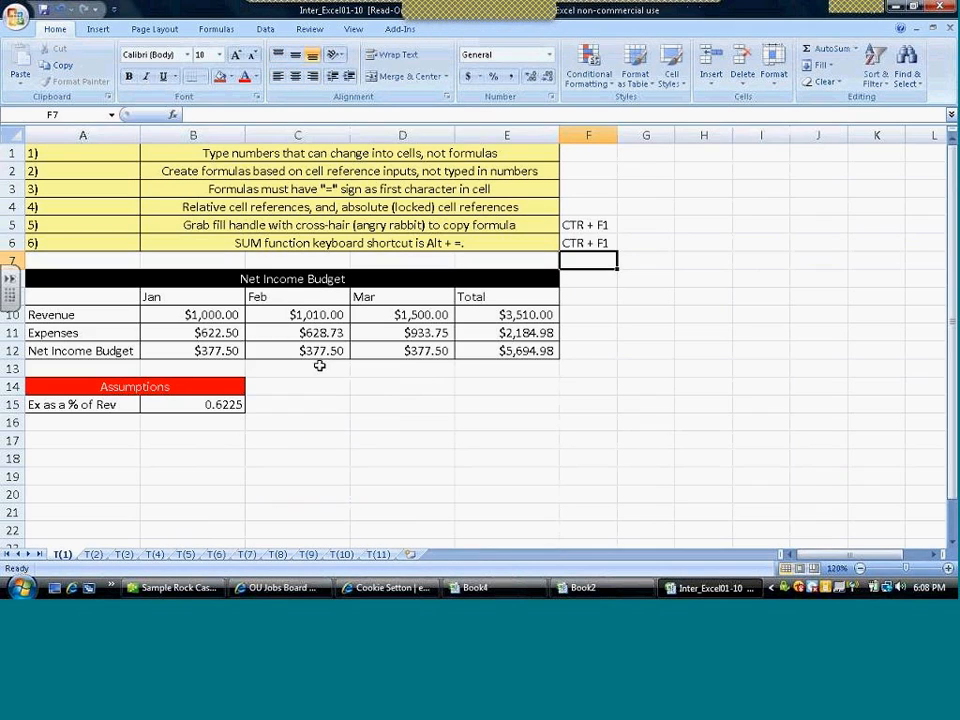
- On sheet T(2), chart the Jan–Mar headings with their Net Income Budget values and place the column chart beside the tables
click(92, 555)
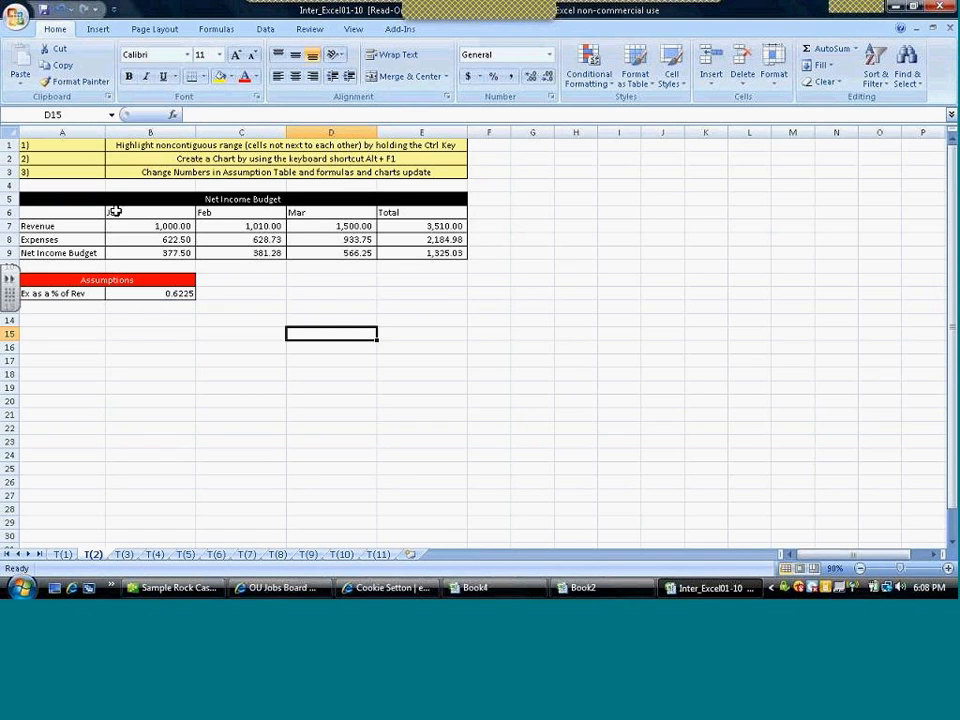
drag(115, 211, 342, 211)
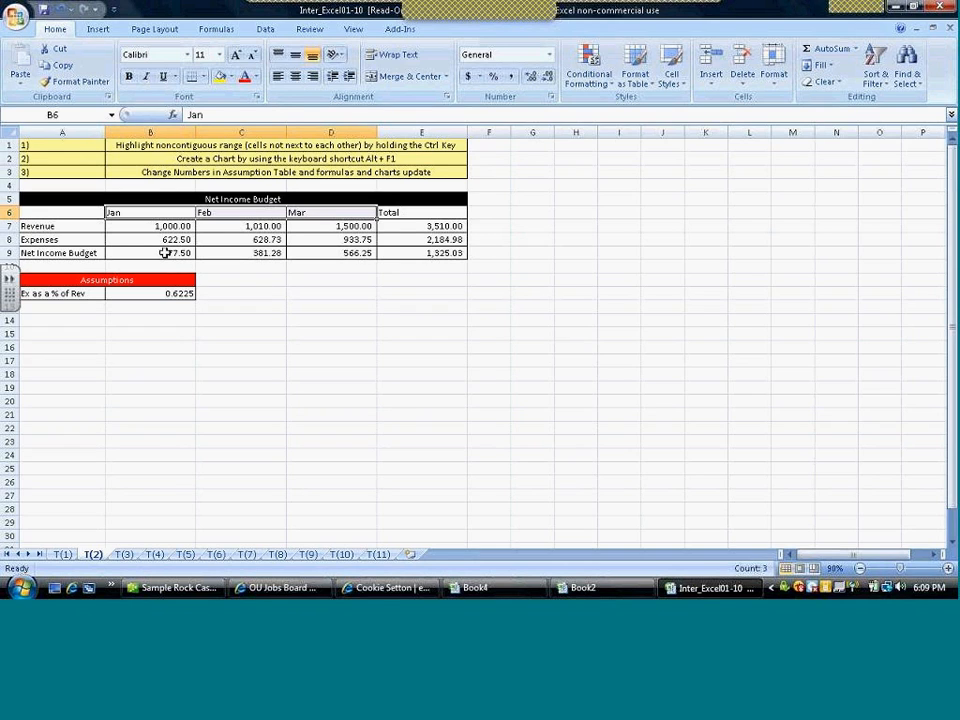
drag(165, 253, 358, 253)
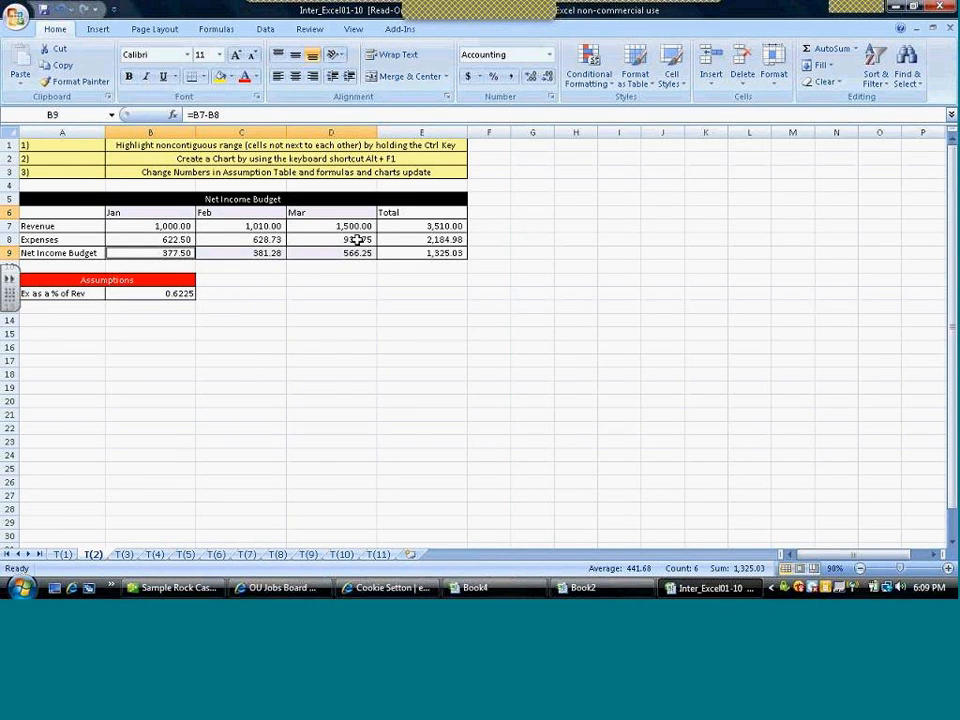
key(alt+F1)
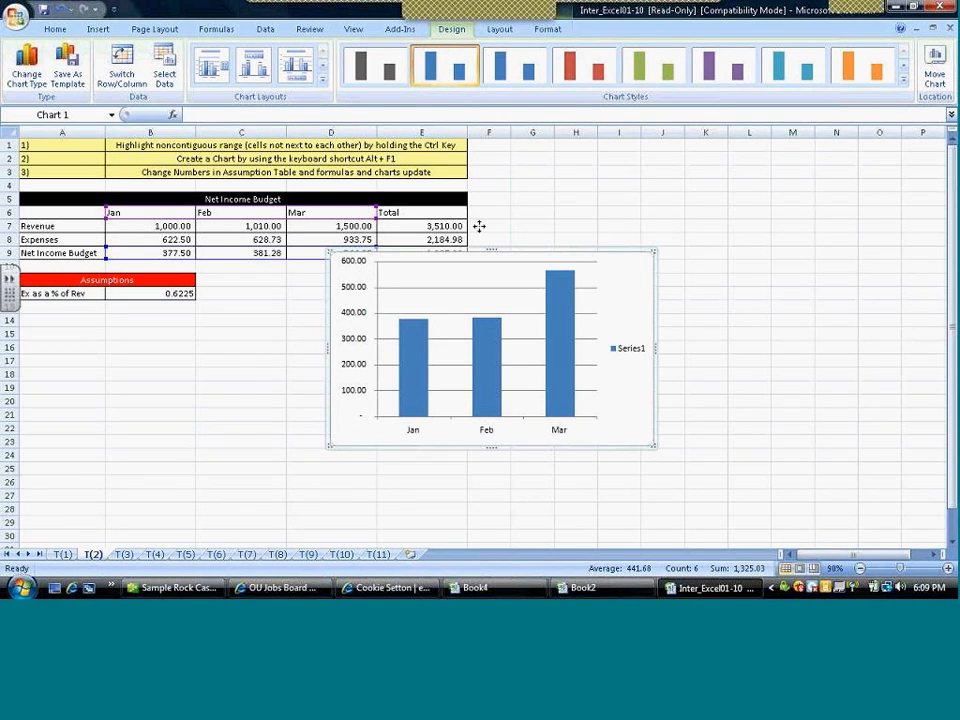
drag(357, 278, 532, 176)
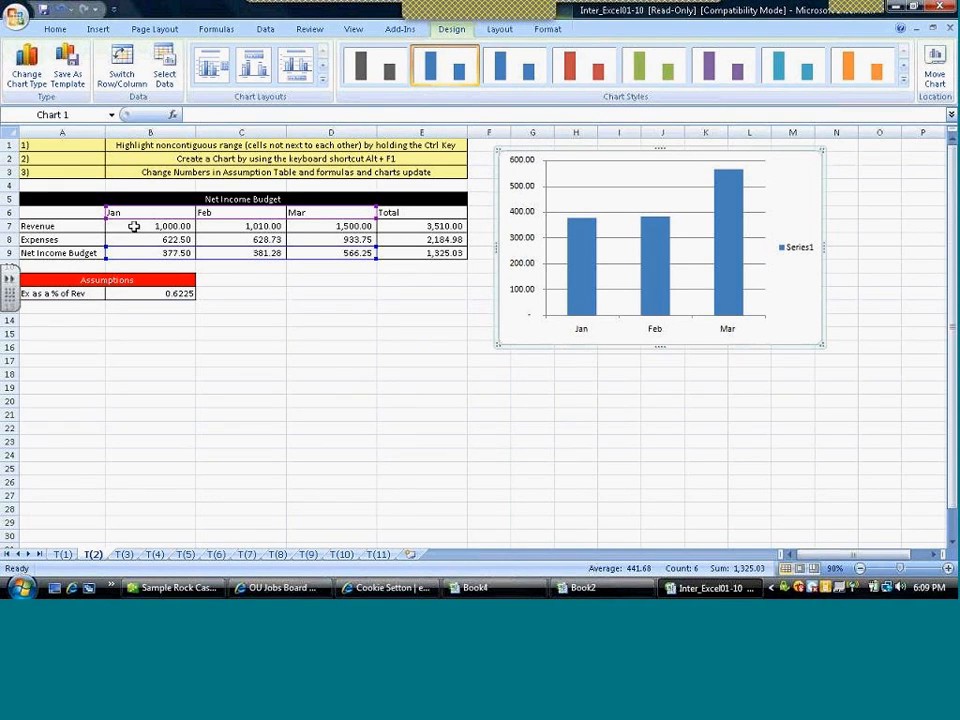
- Set the January revenue in cell B7 to 2000
click(133, 226)
click(128, 254)
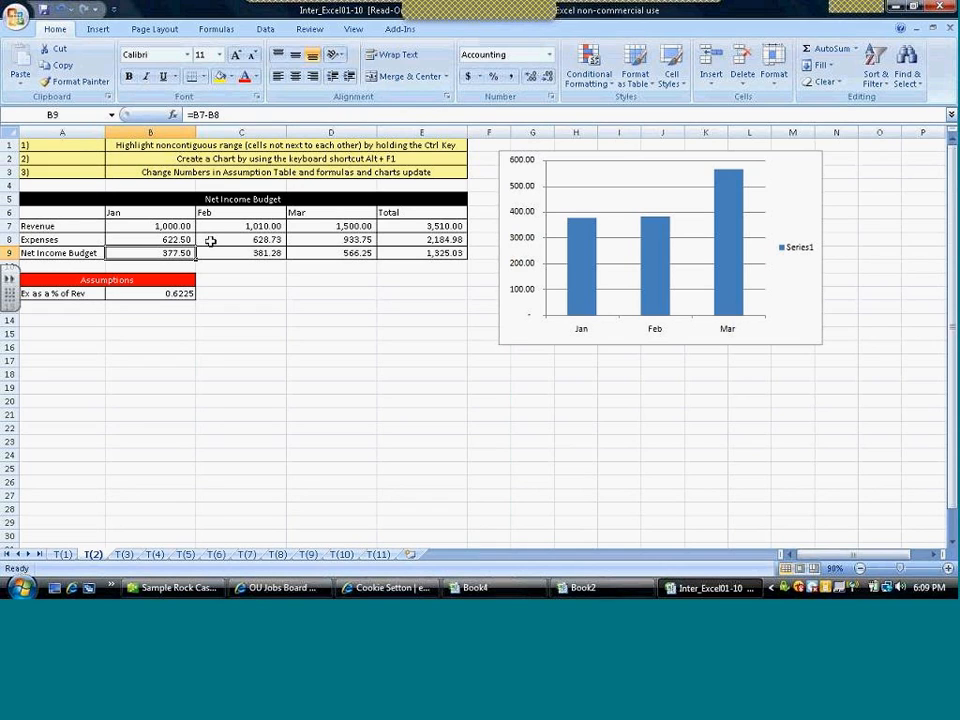
click(178, 227)
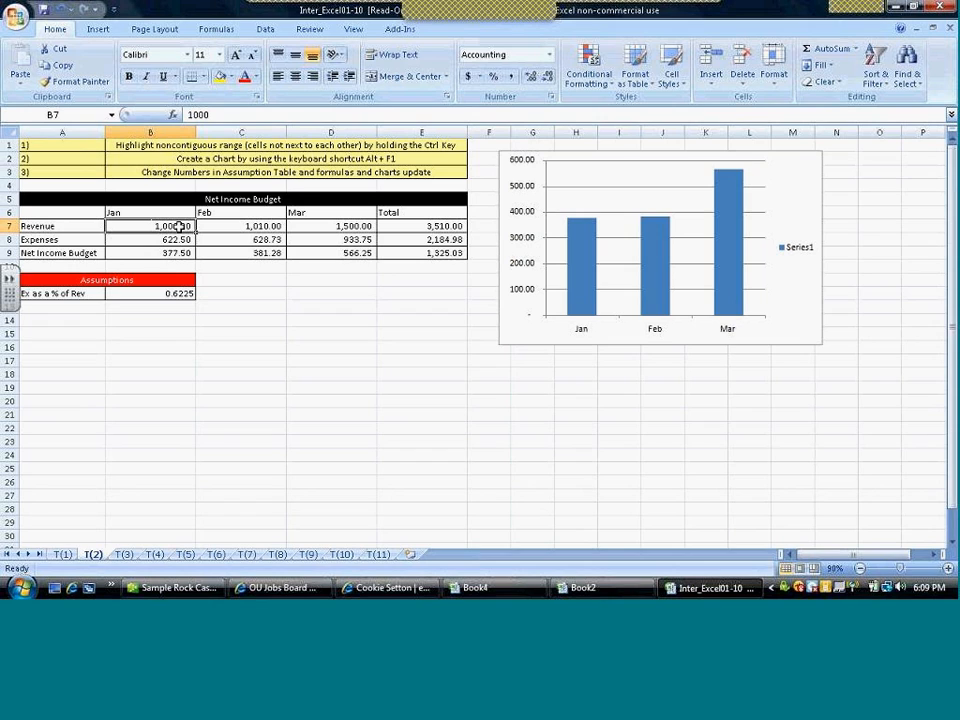
click(175, 240)
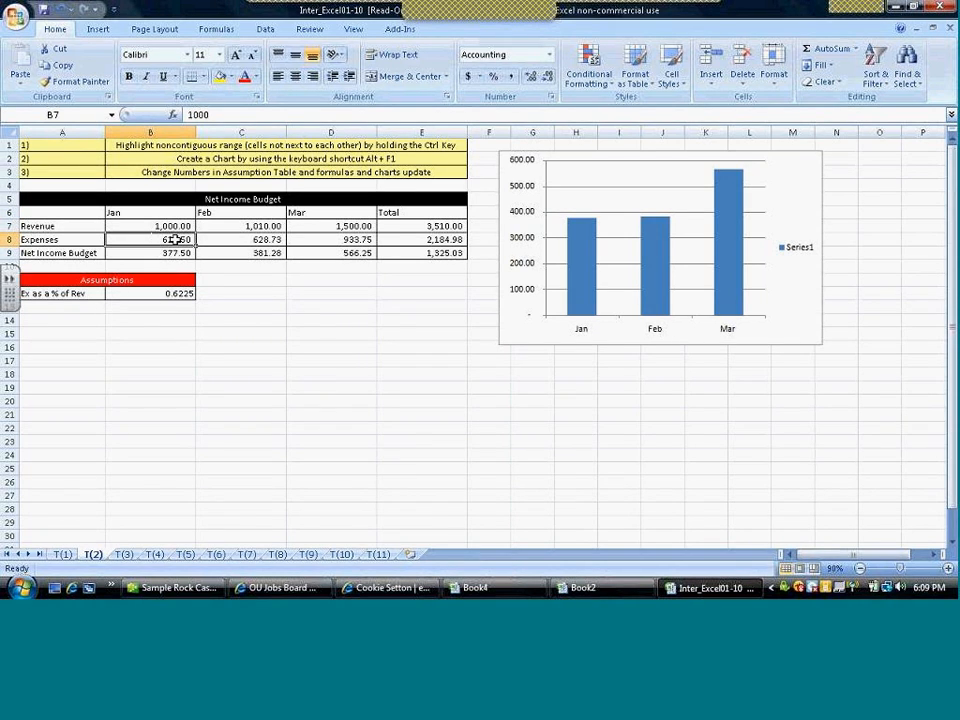
click(172, 225)
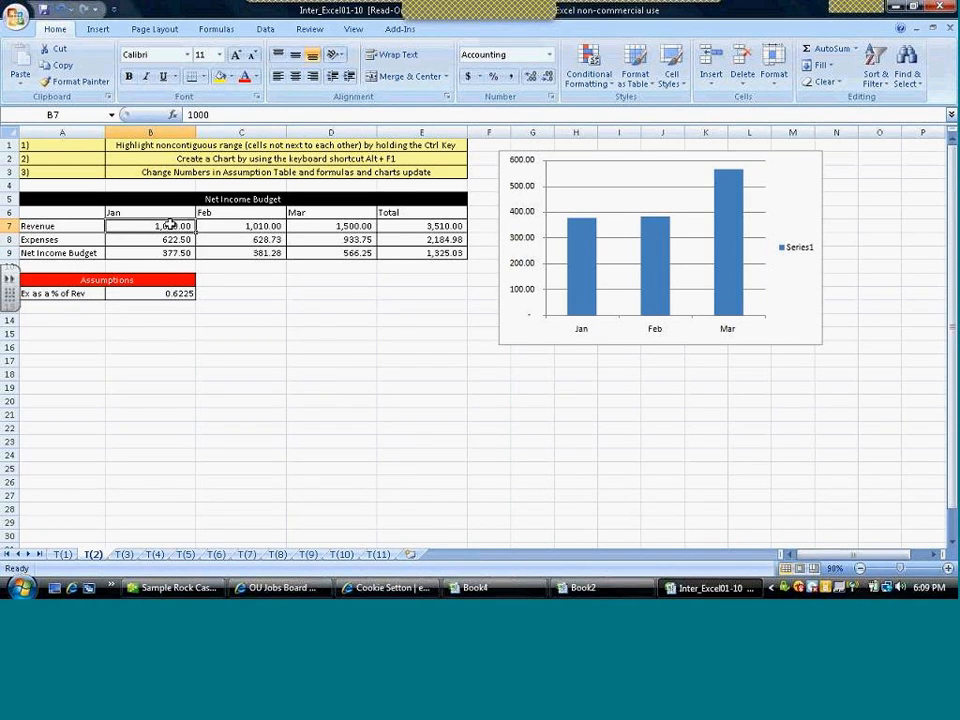
text(2,00)
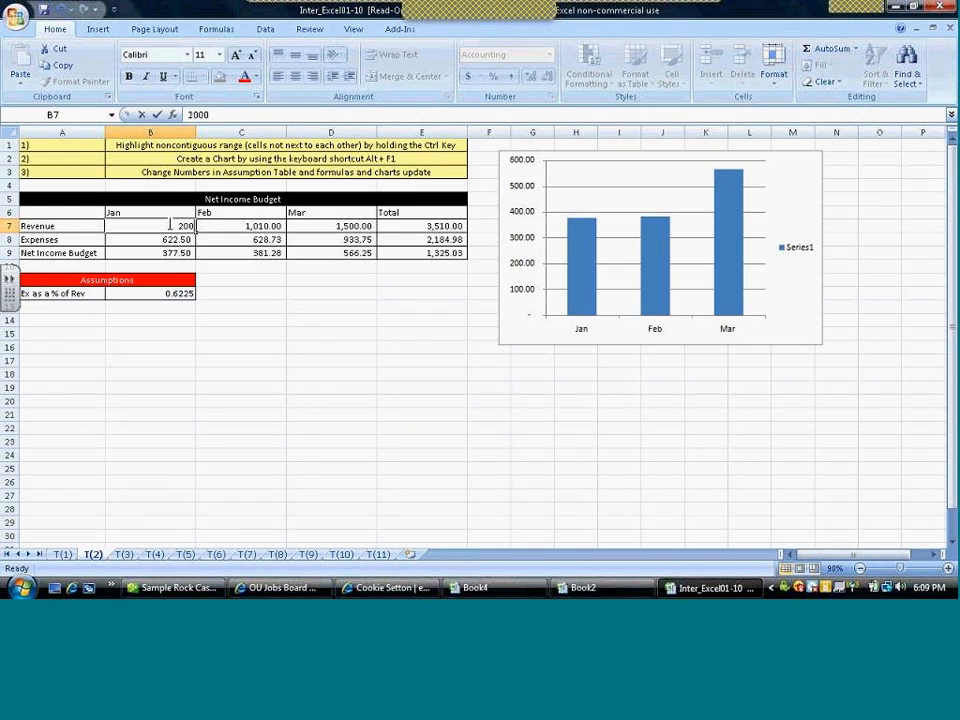
text(0)
key(Return)
scroll(170, 224, right, 10)
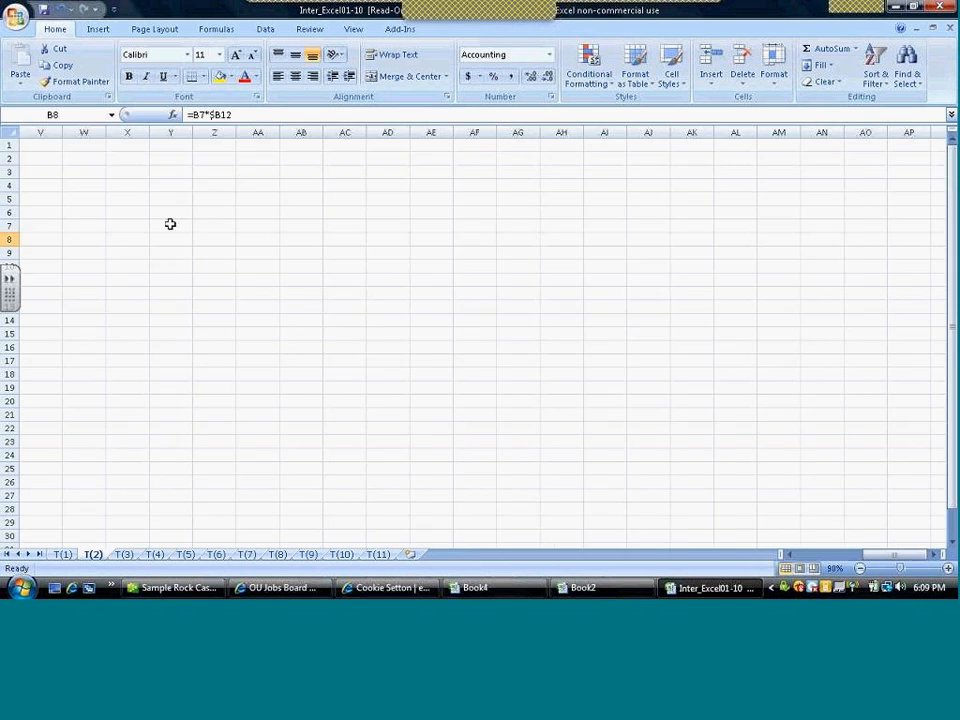
key(ctrl+Home)
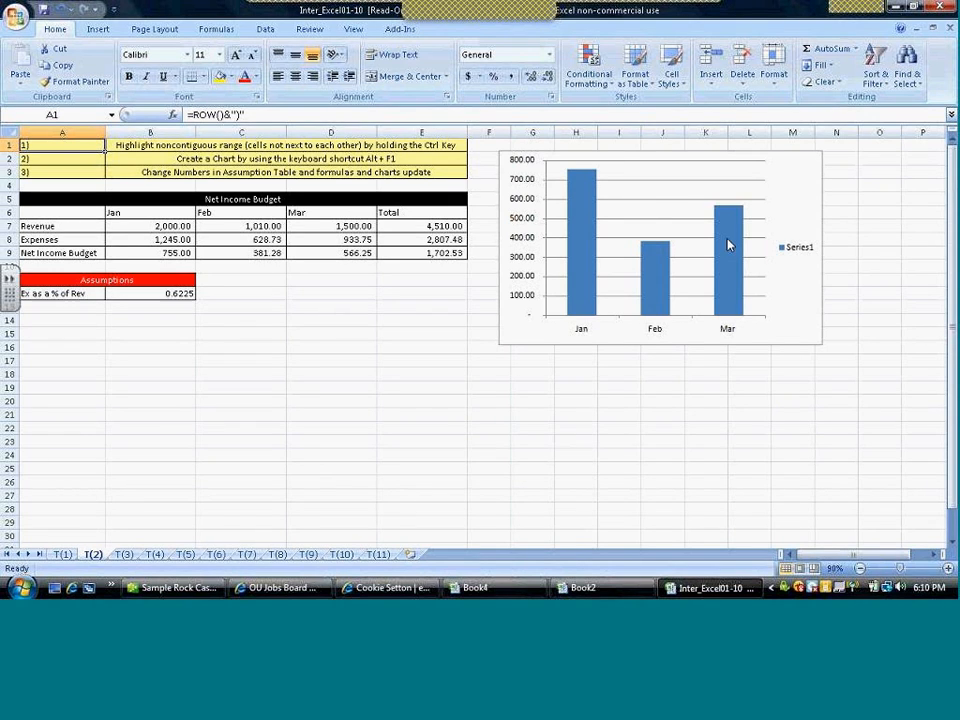
- Delete the chart's legend and add a title placed above the chart
click(805, 252)
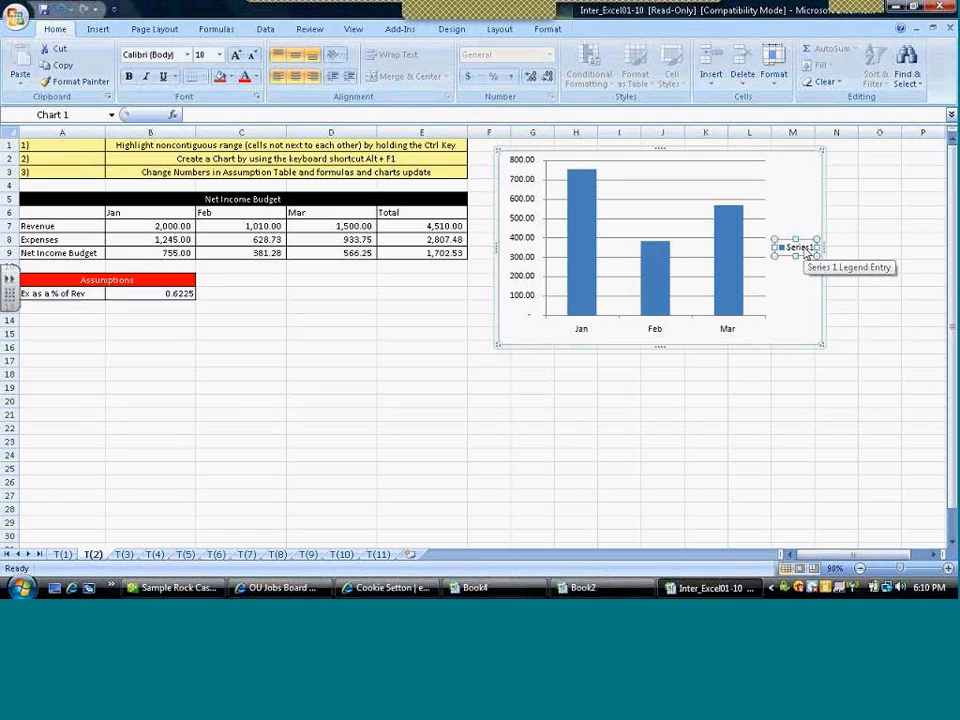
key(Delete)
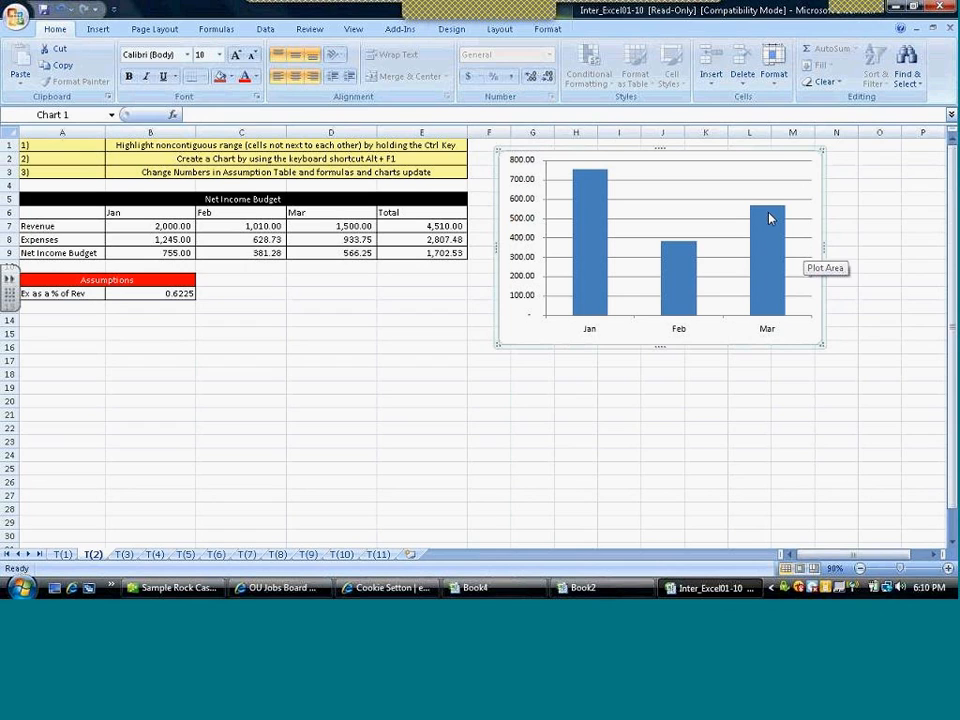
click(500, 30)
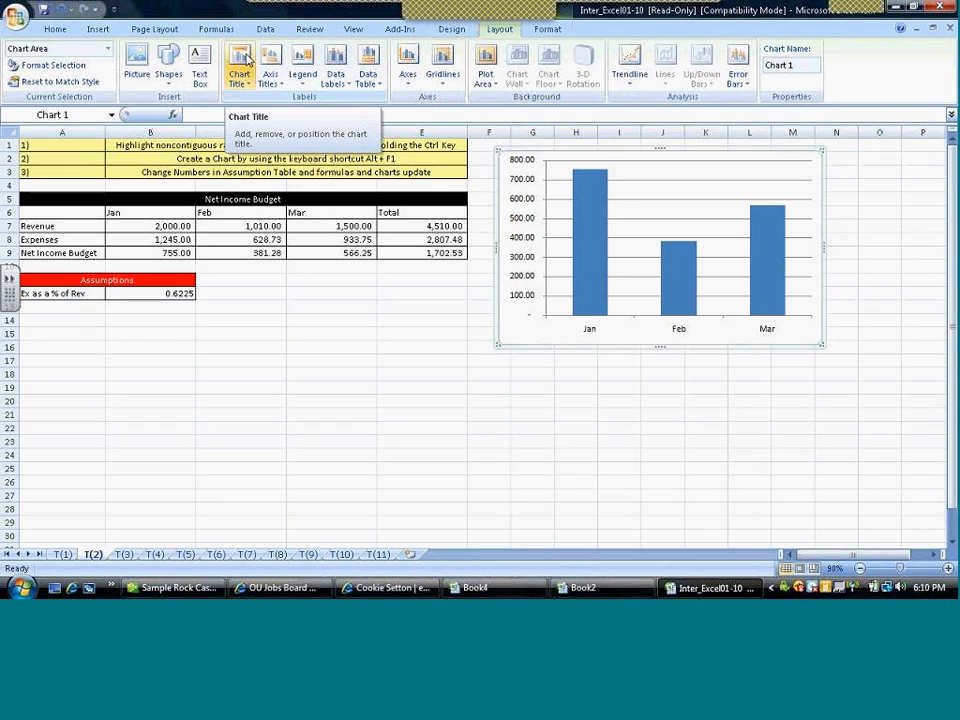
click(242, 62)
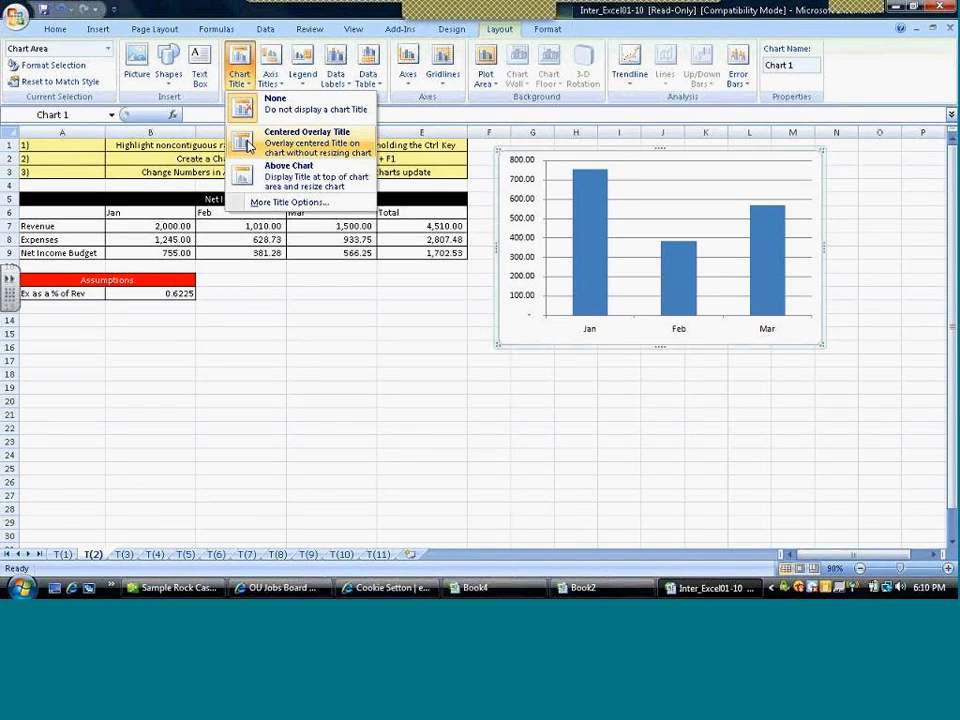
click(241, 180)
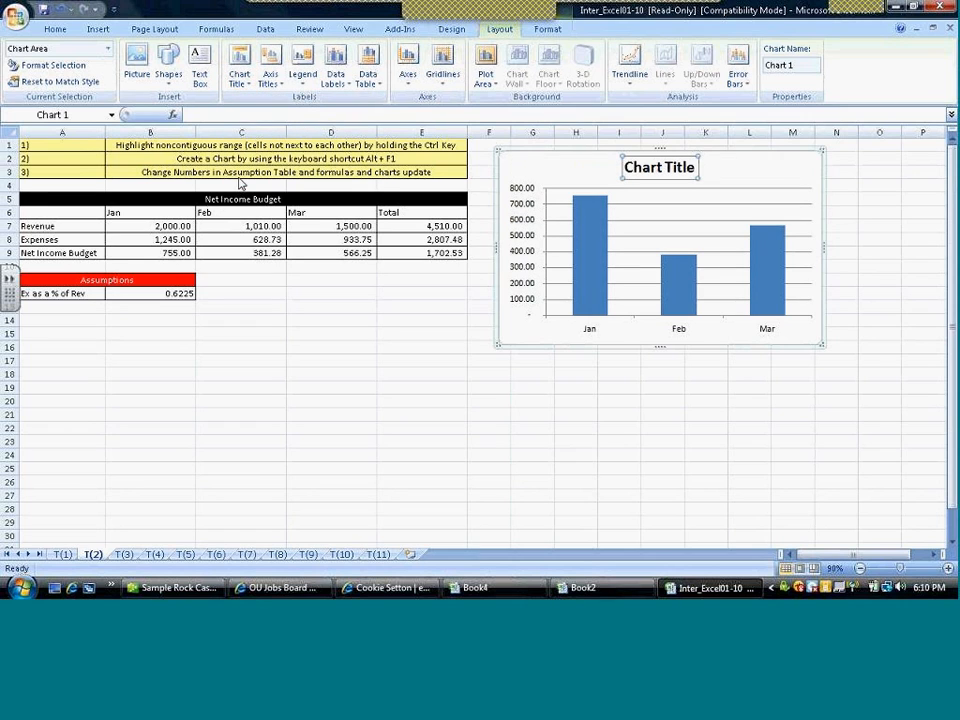
- Change the chart title text to Net Income
click(686, 172)
triple_click(688, 172)
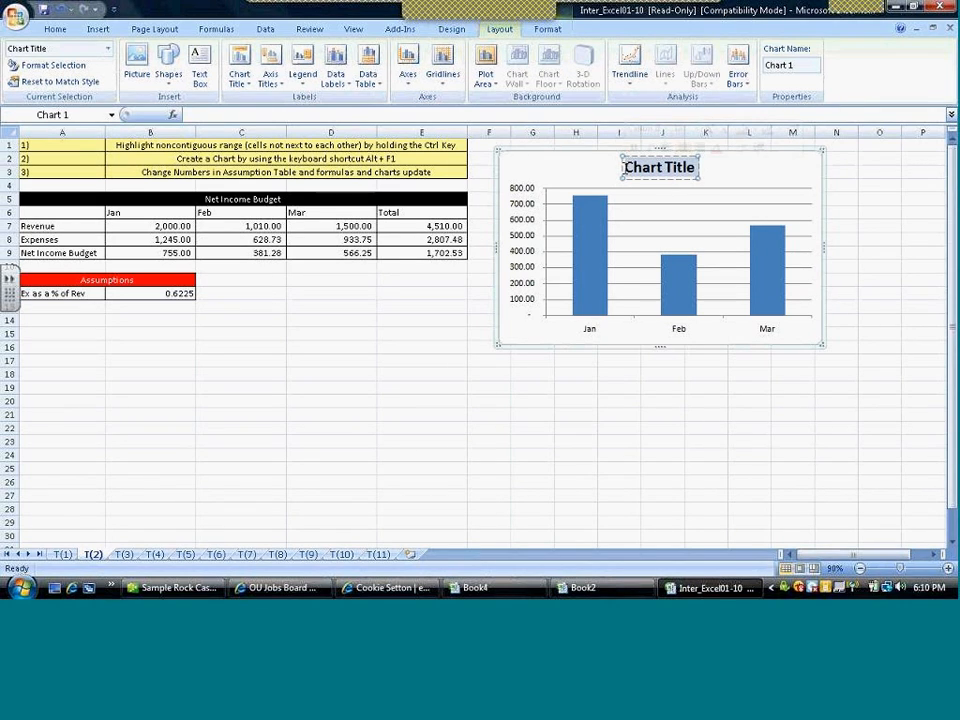
text(nET)
key(BackSpace)
key(BackSpace)
key(BackSpace)
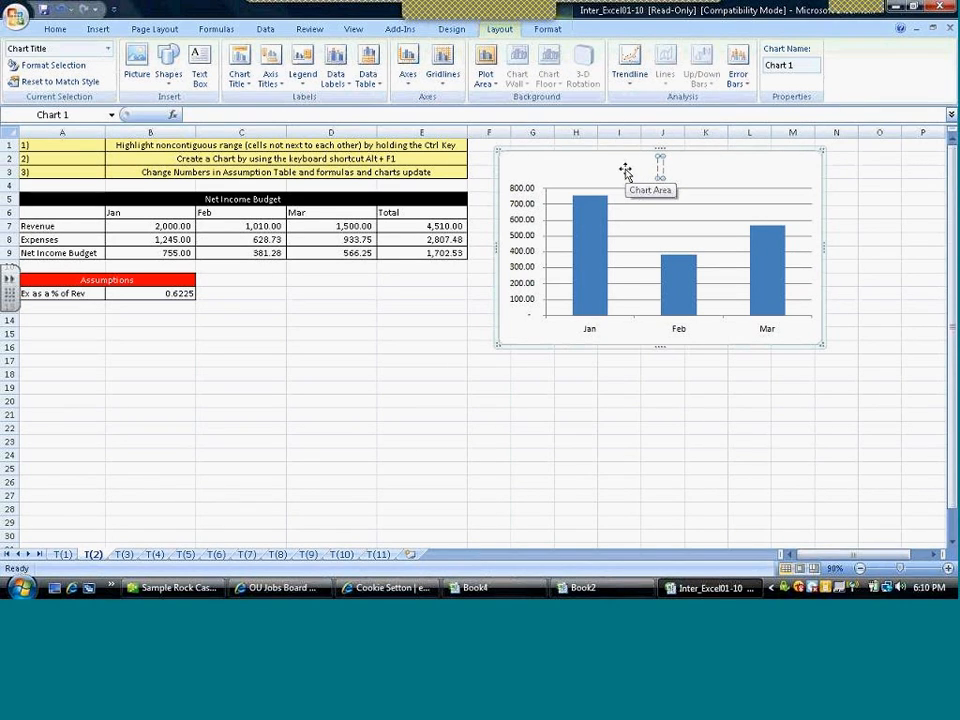
text(Net Income)
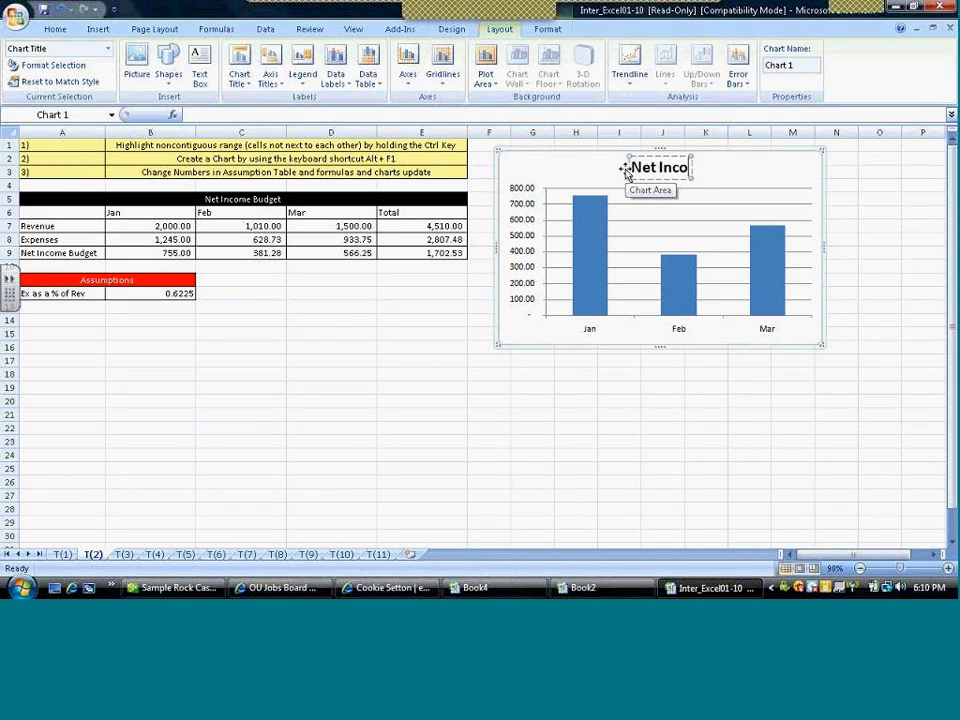
click(738, 220)
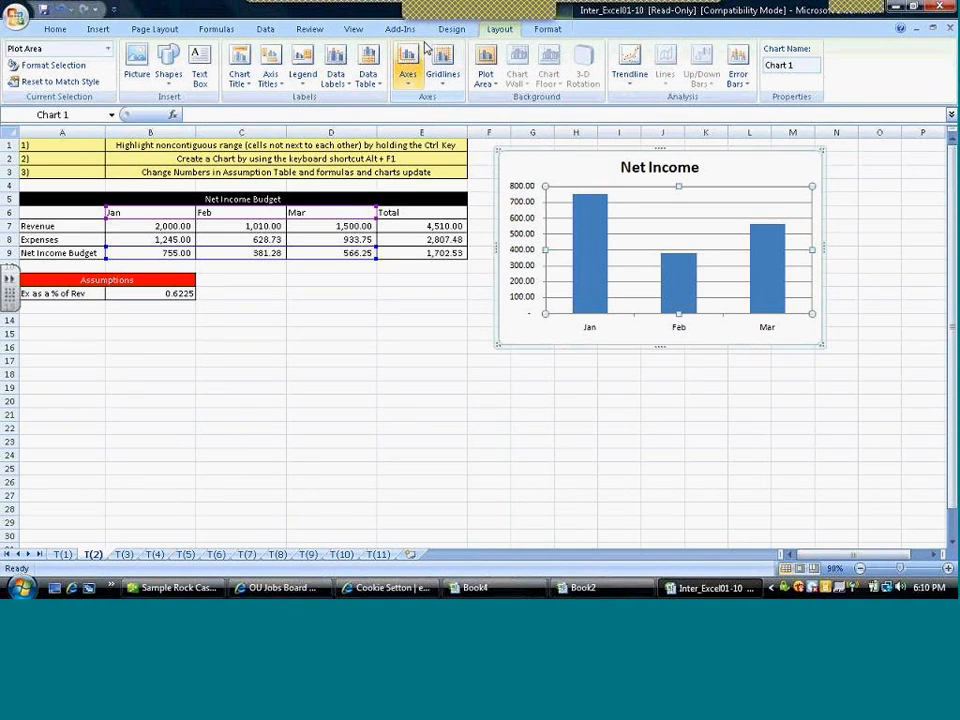
click(452, 29)
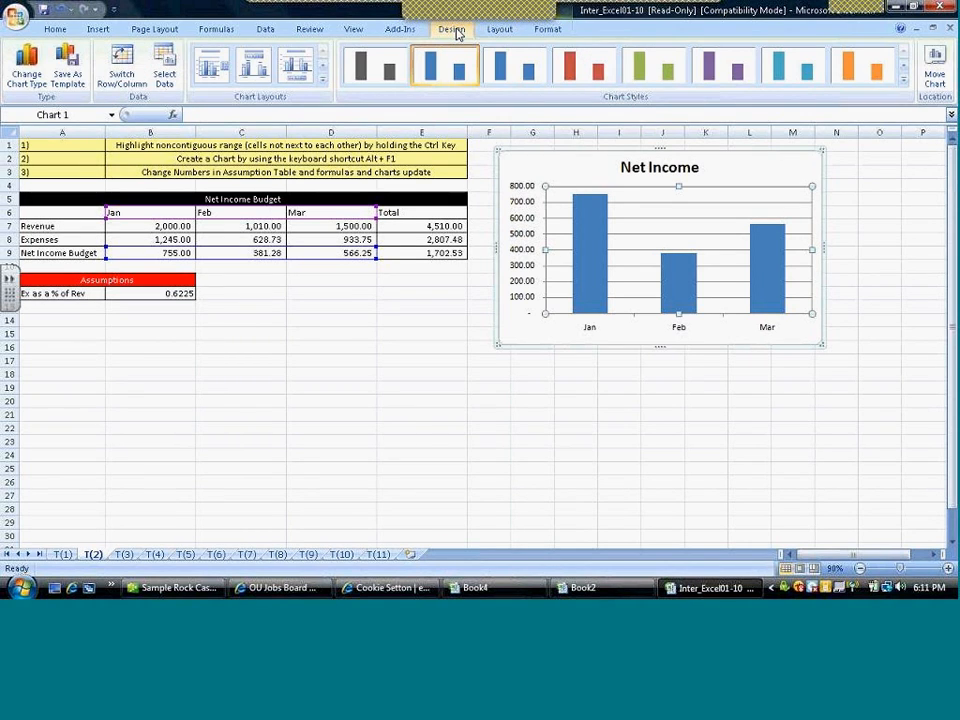
click(904, 79)
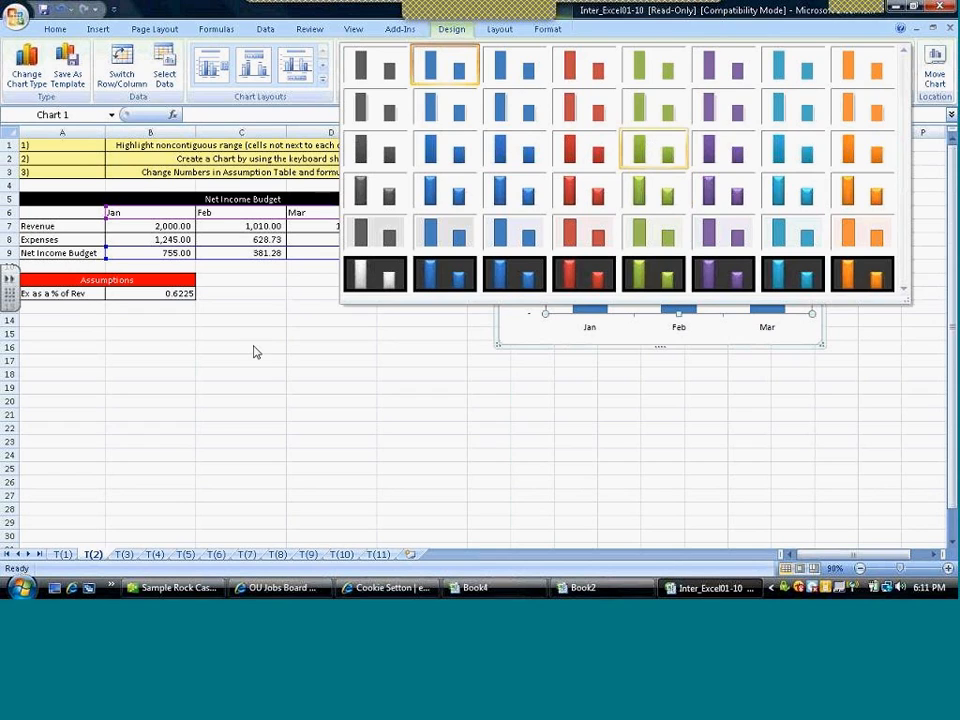
key(Escape)
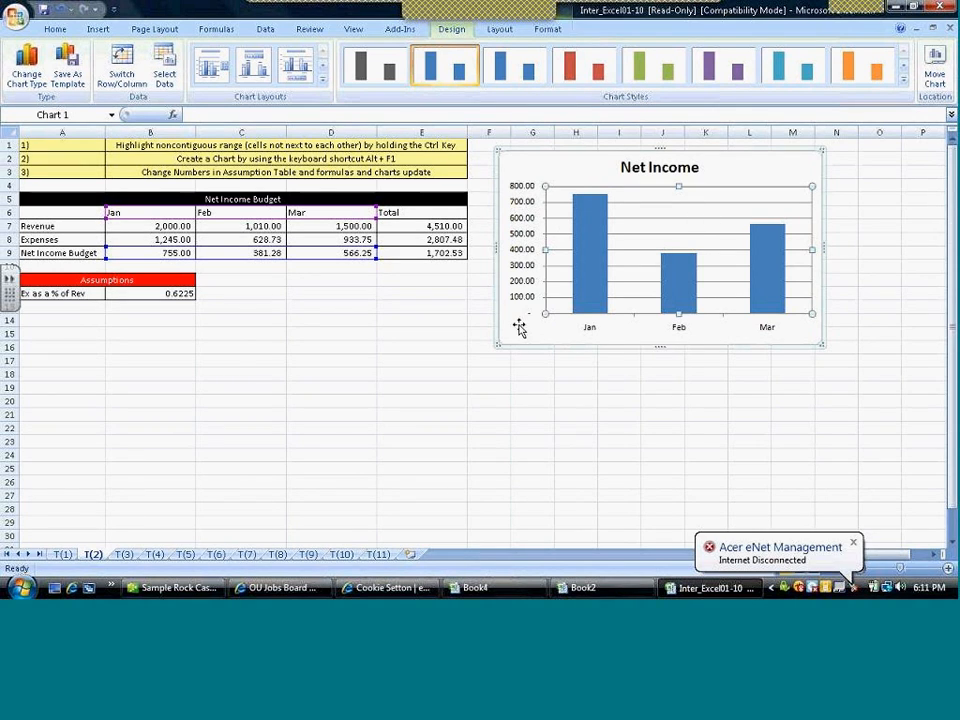
- Move the Net Income chart lower on the sheet and resize it to be narrower and taller
drag(516, 323, 403, 450)
drag(452, 427, 501, 391)
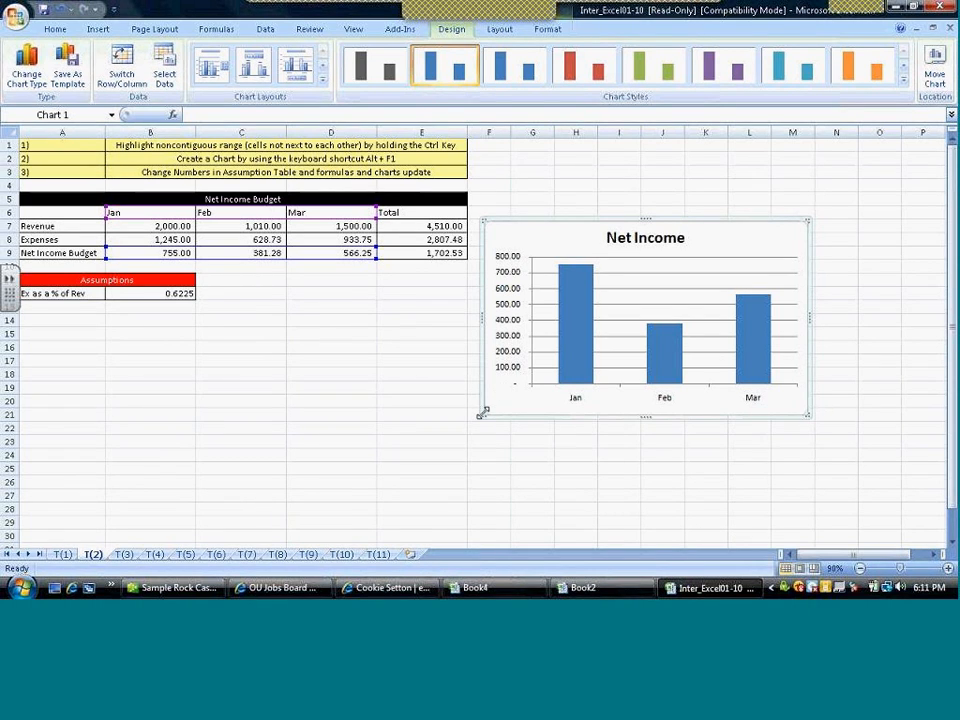
drag(480, 413, 518, 448)
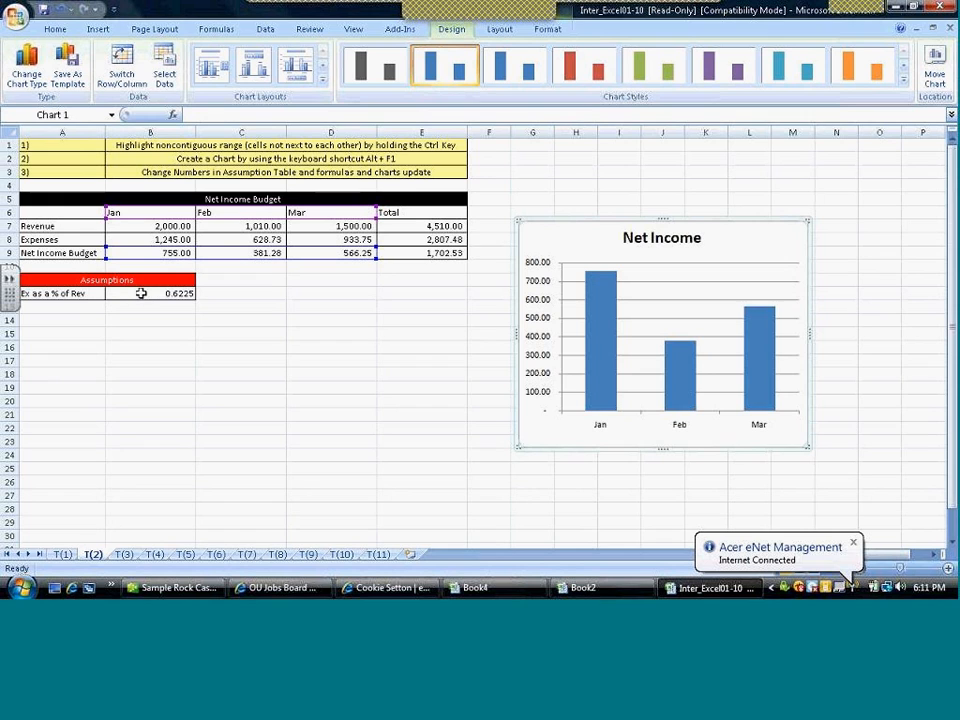
- Set the Ex as a % of Rev assumption in cell B12 to 0.5
click(141, 293)
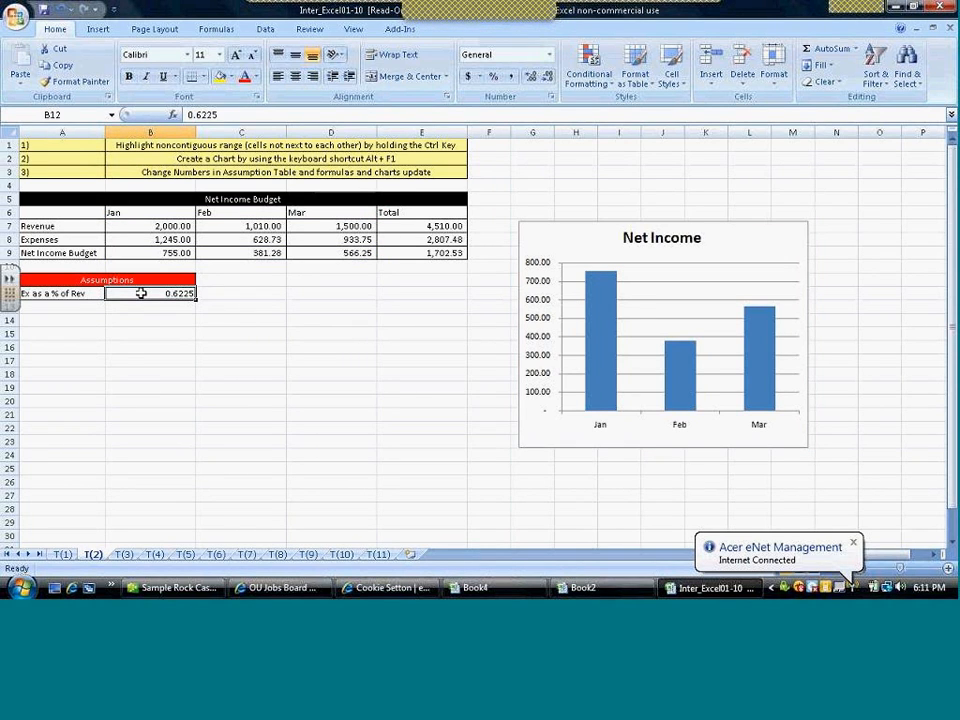
text(0.5)
key(Return)
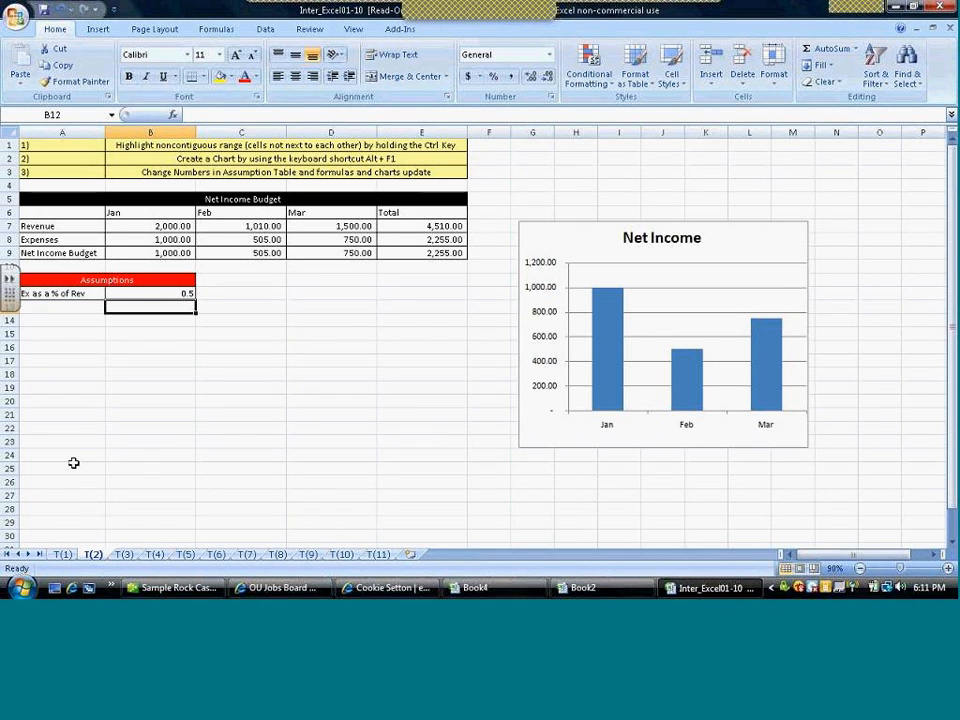
- Switch to the T(3) worksheet and enlarge its view to 110%
click(124, 555)
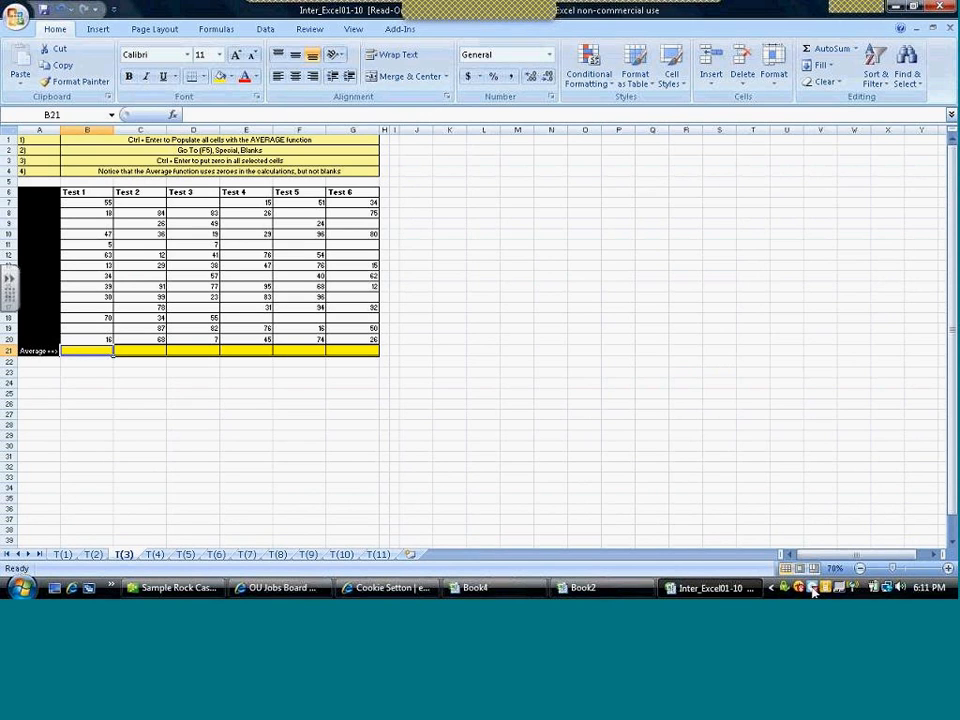
click(948, 571)
click(948, 571)
click(948, 571)
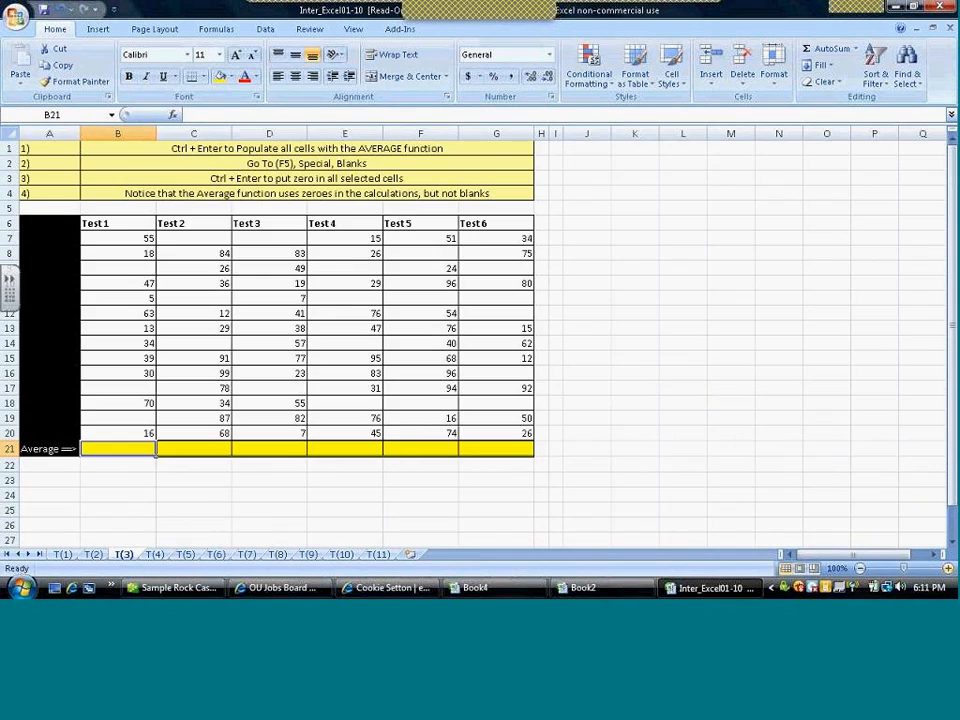
click(948, 571)
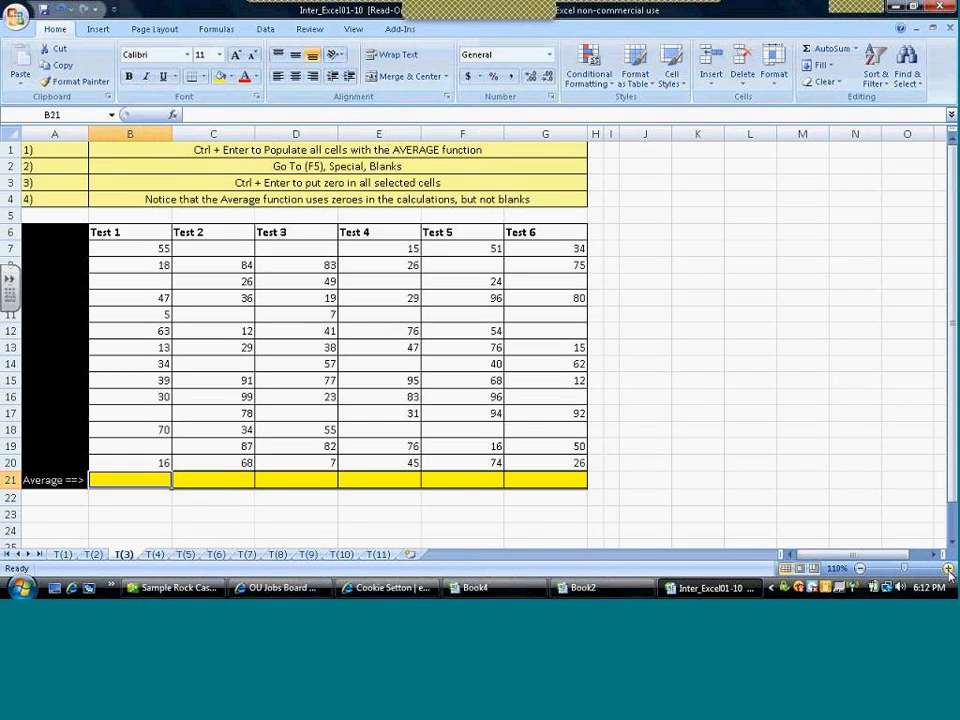
click(857, 49)
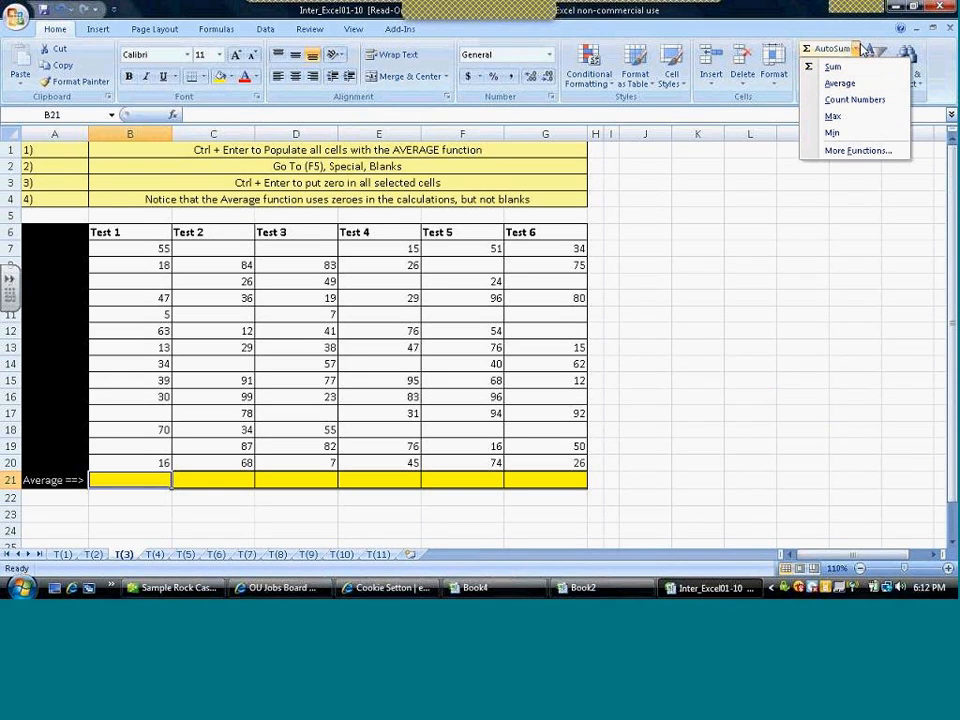
click(858, 48)
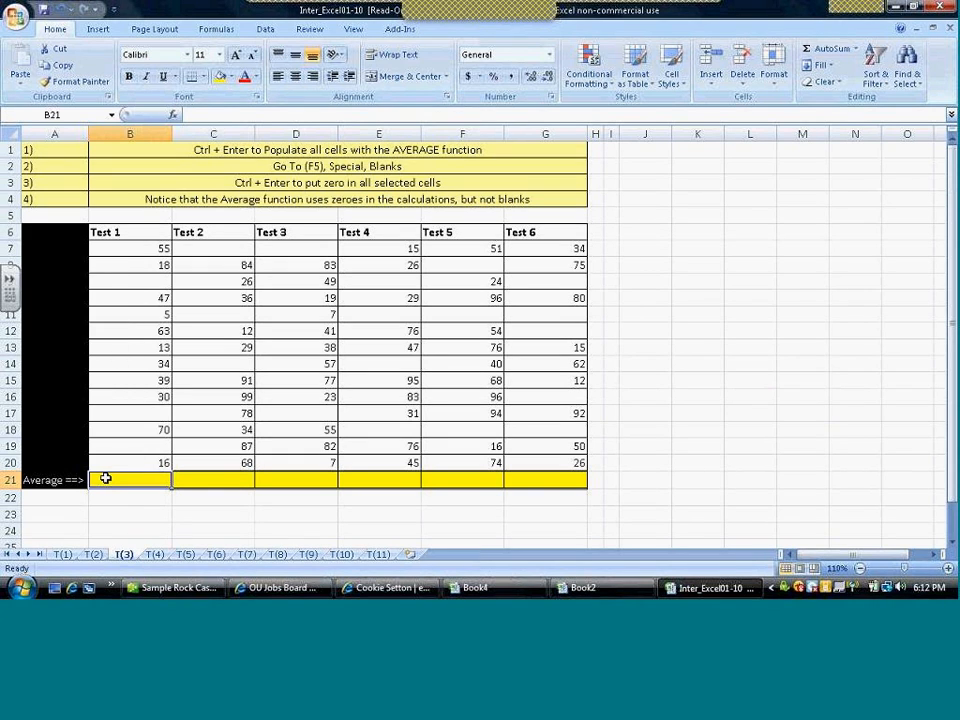
click(856, 50)
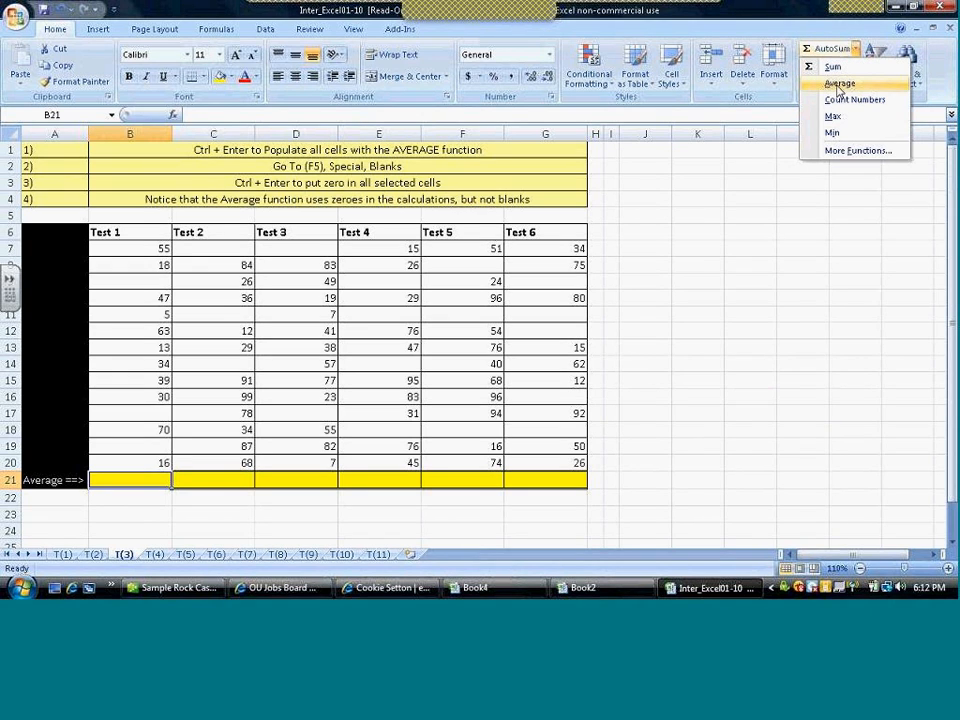
click(838, 85)
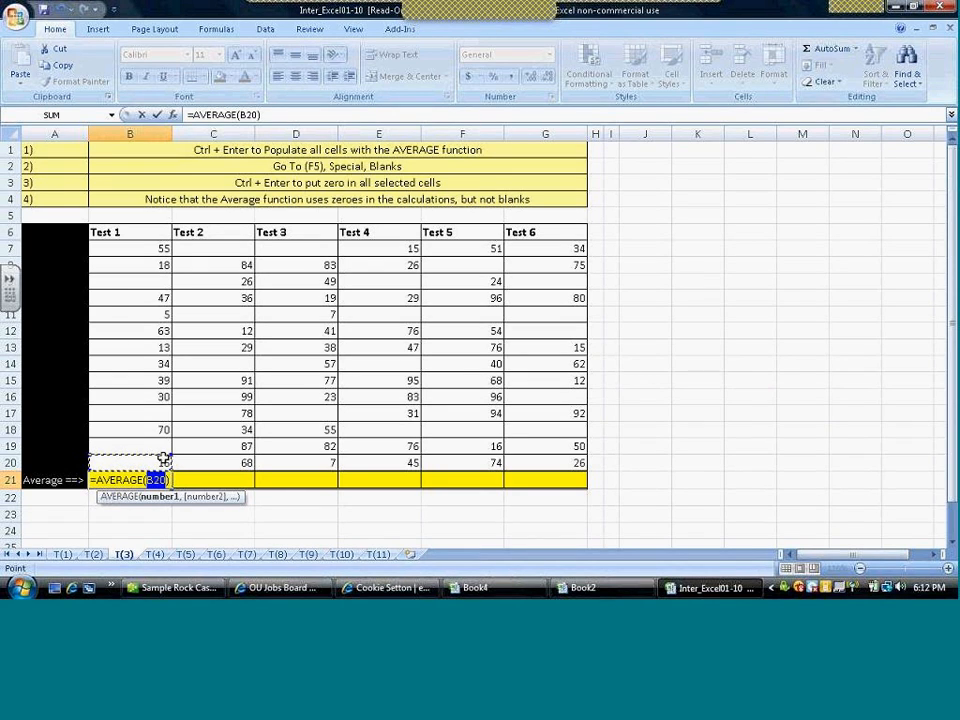
click(155, 383)
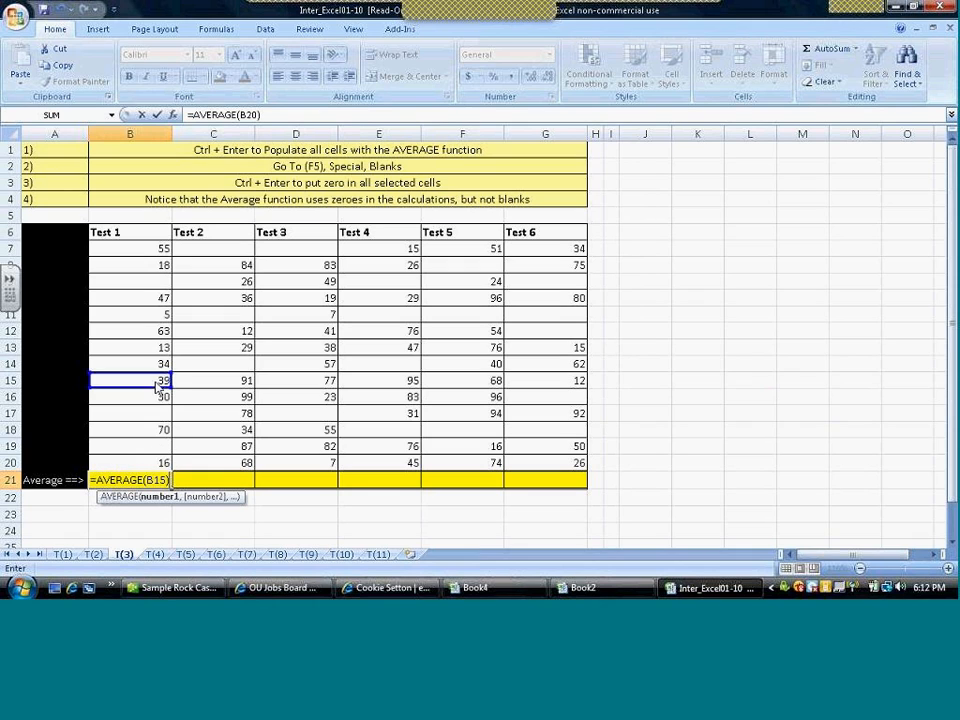
click(148, 459)
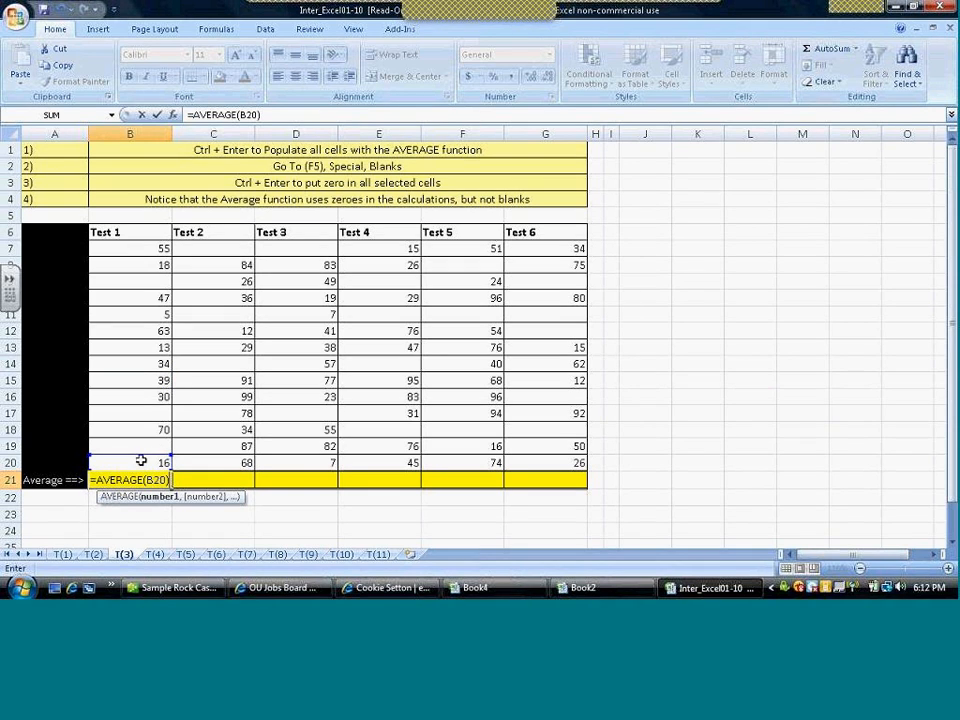
drag(141, 460, 141, 255)
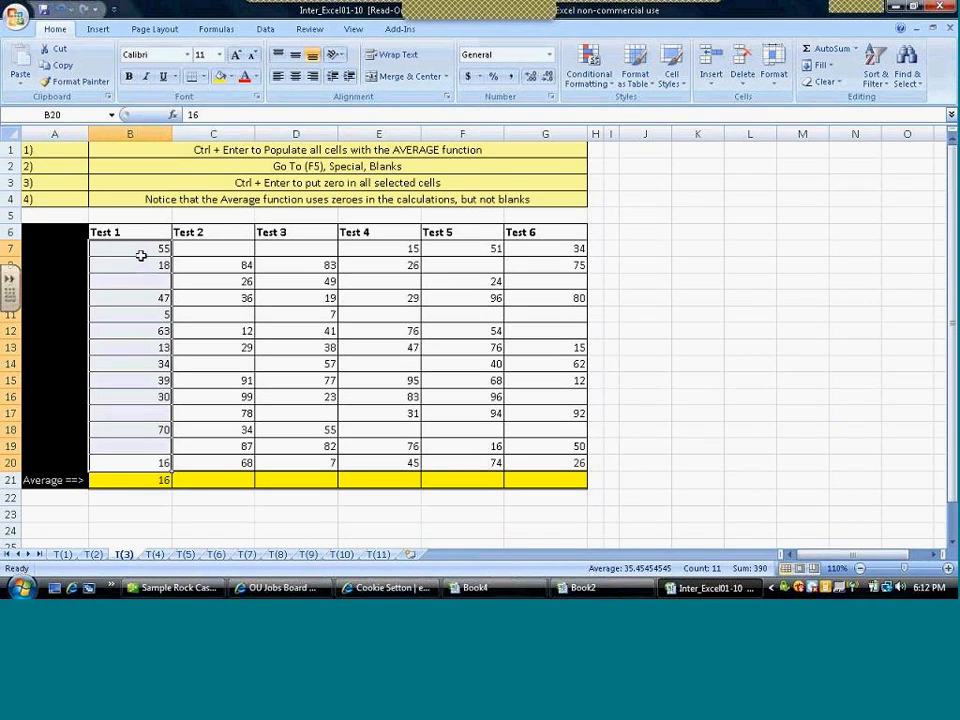
key(ctrl+z)
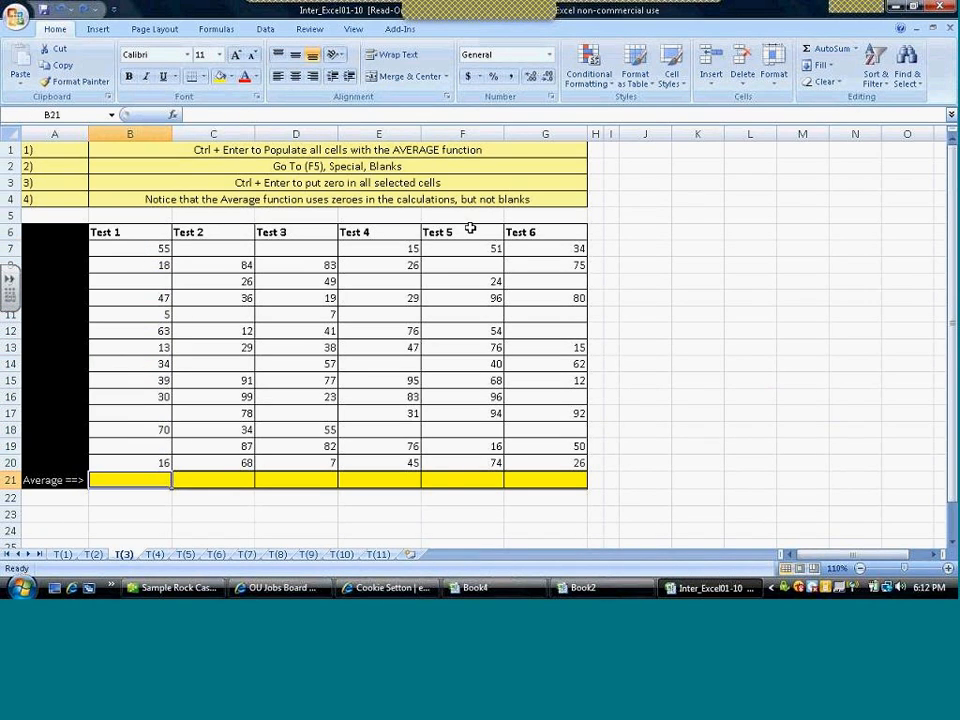
- Calculate the average of the Test 1 scores in B7:B20 in cell B21
scroll(817, 40, right, 1)
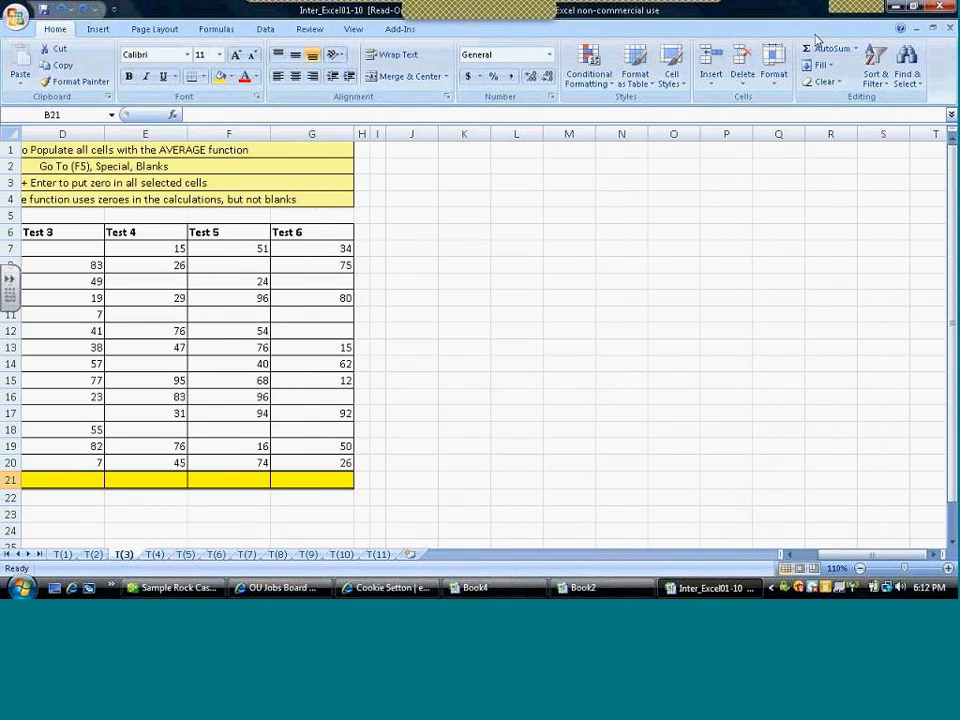
click(854, 49)
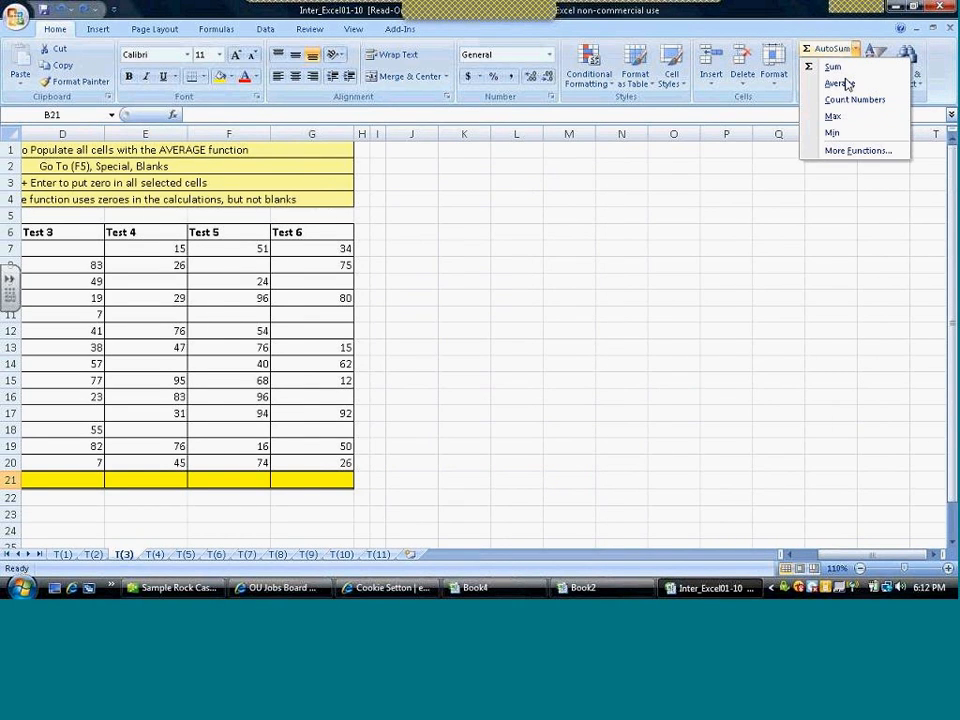
click(845, 83)
drag(56, 461, 51, 246)
key(Return)
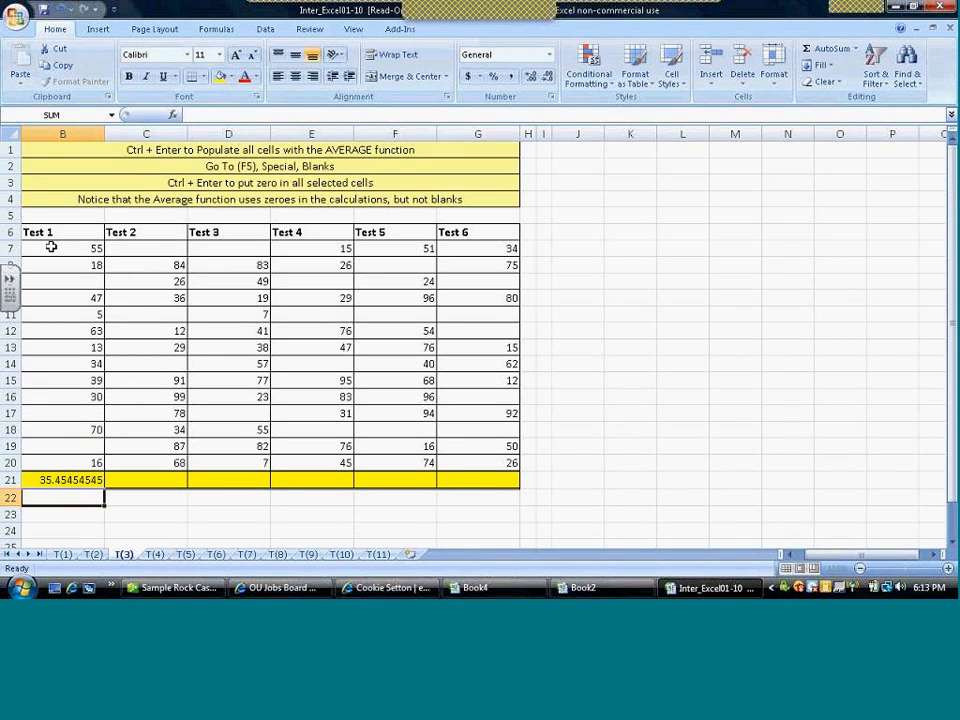
click(61, 481)
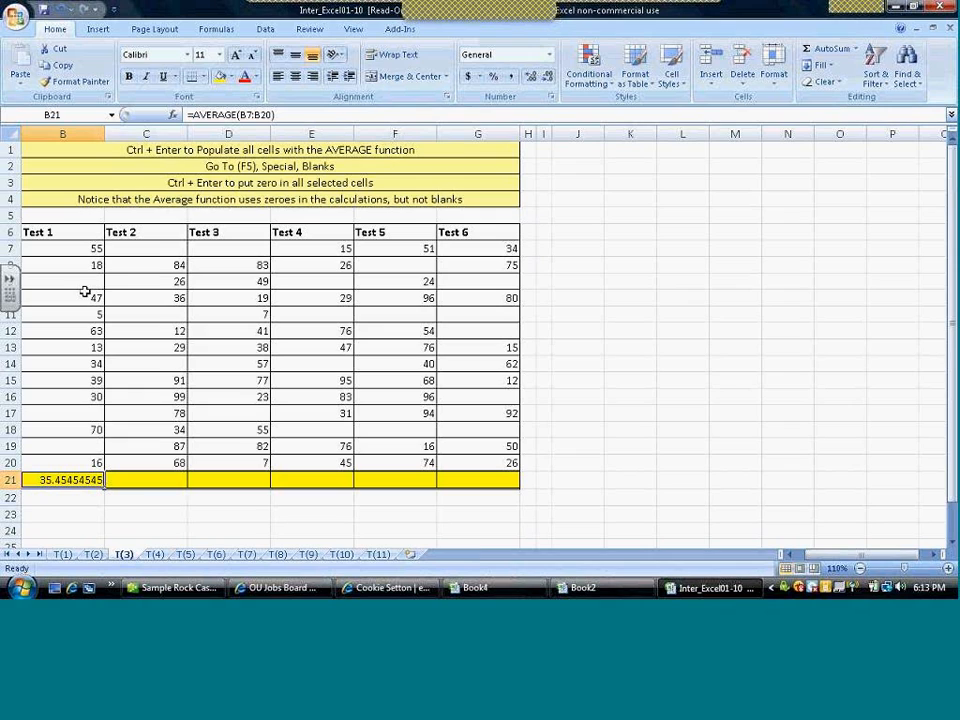
- Select every blank cell in the test score table with Go To Special
click(148, 247)
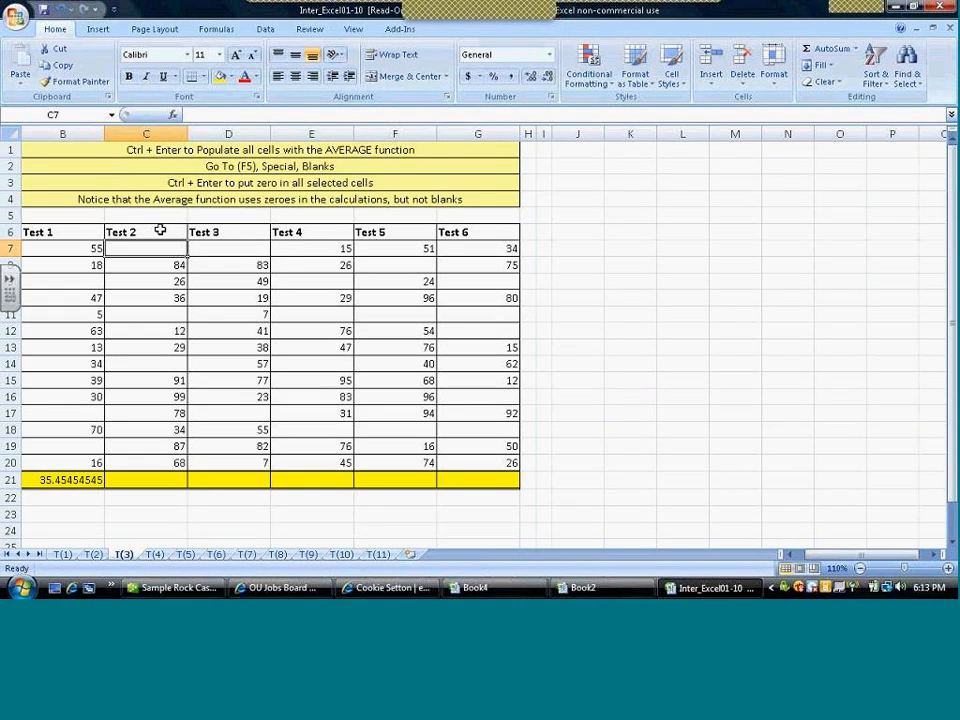
drag(38, 247, 479, 461)
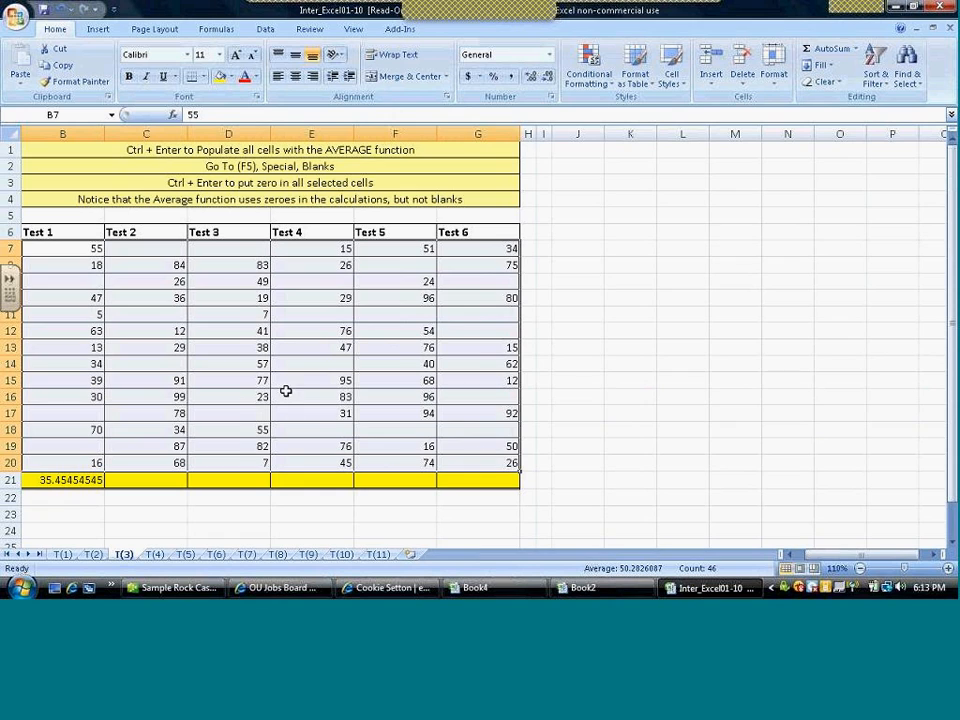
click(288, 392)
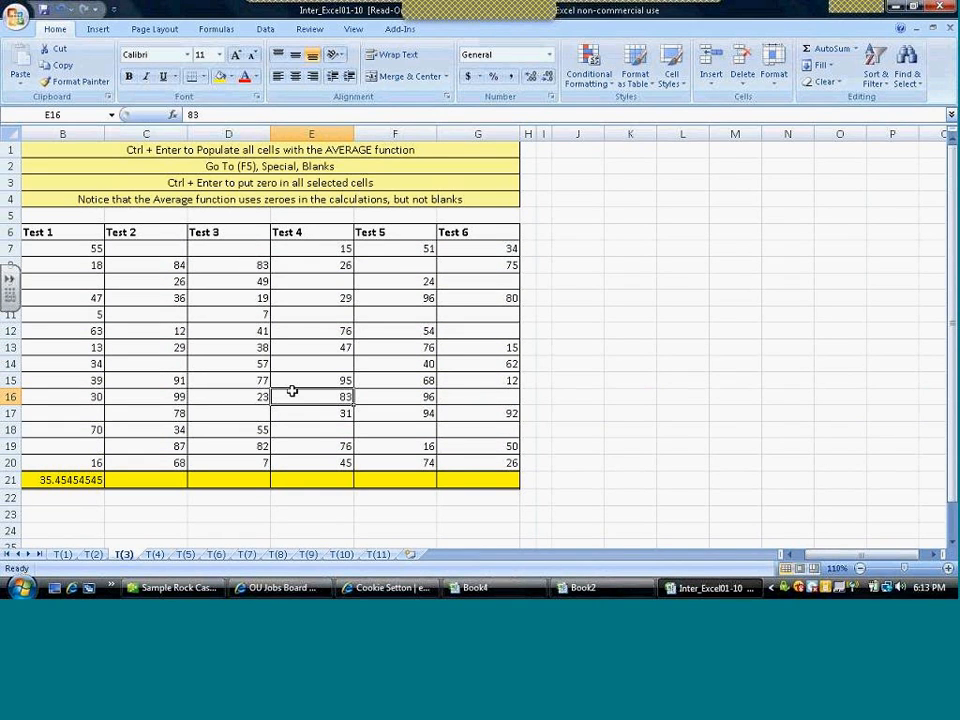
key(ctrl+a)
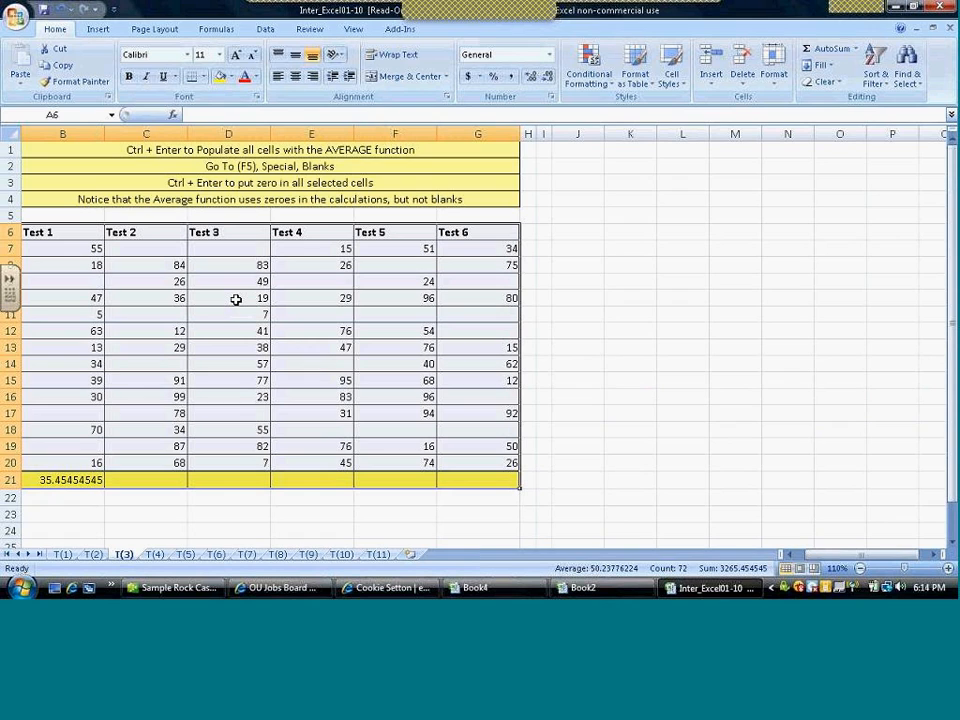
key(F5)
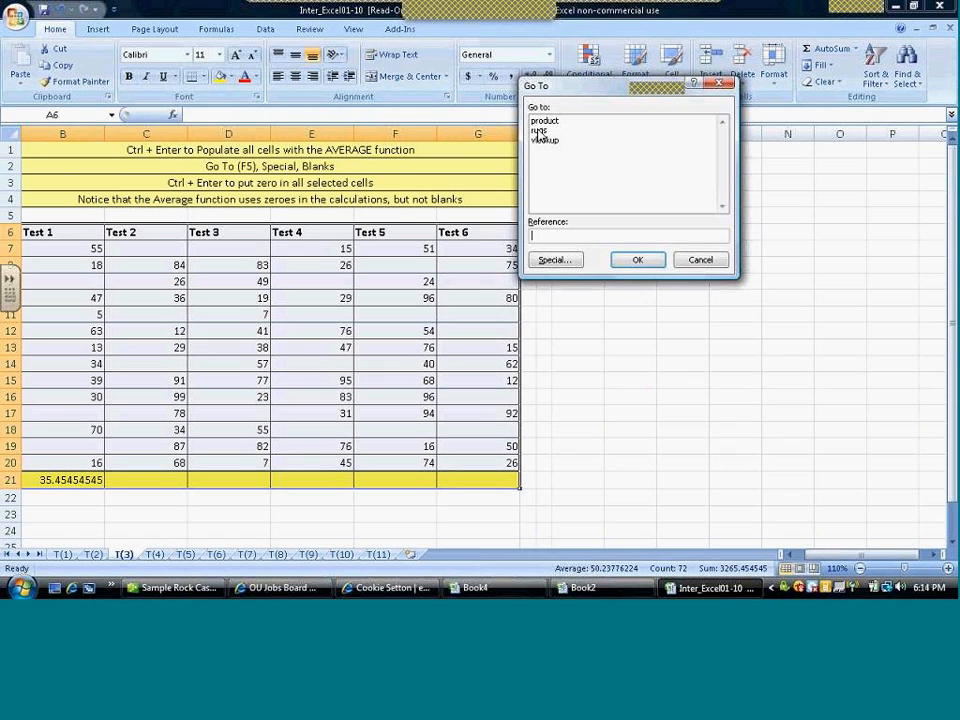
click(551, 260)
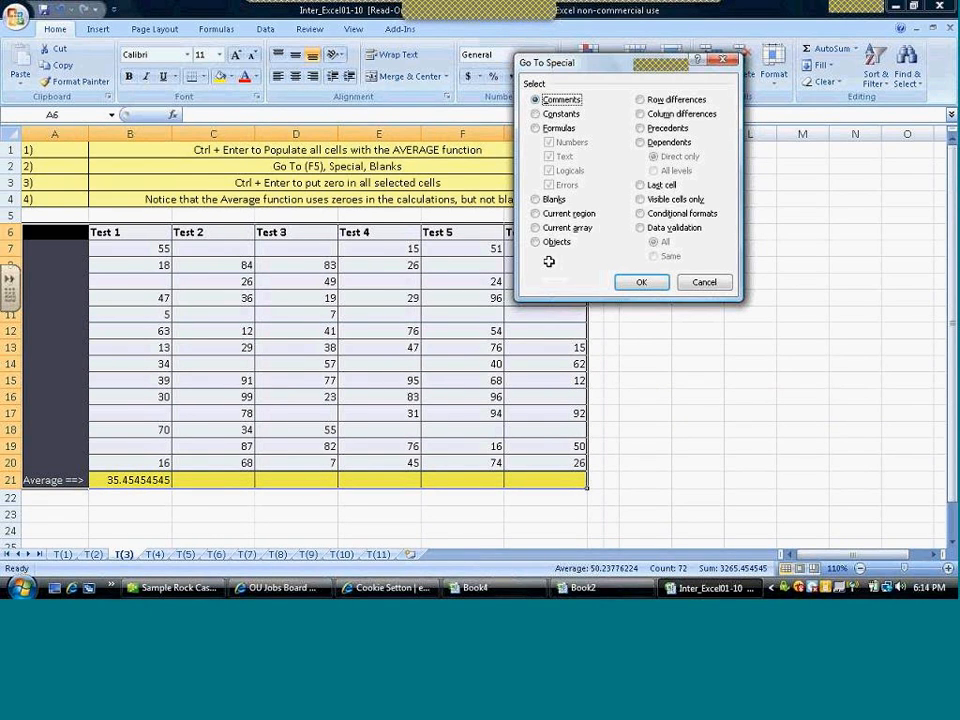
click(536, 200)
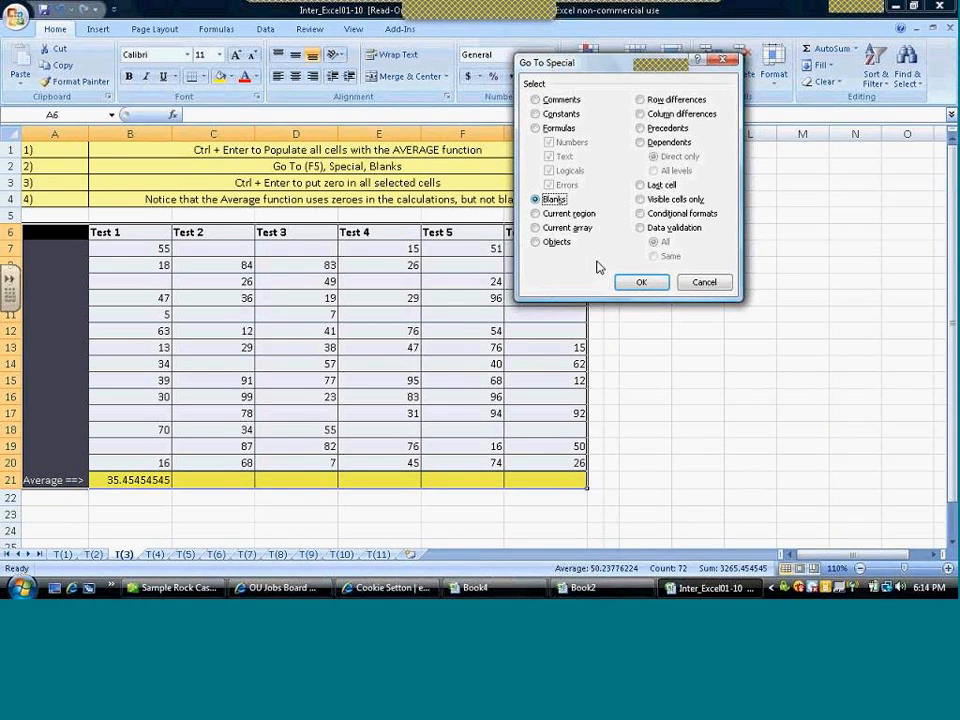
click(634, 285)
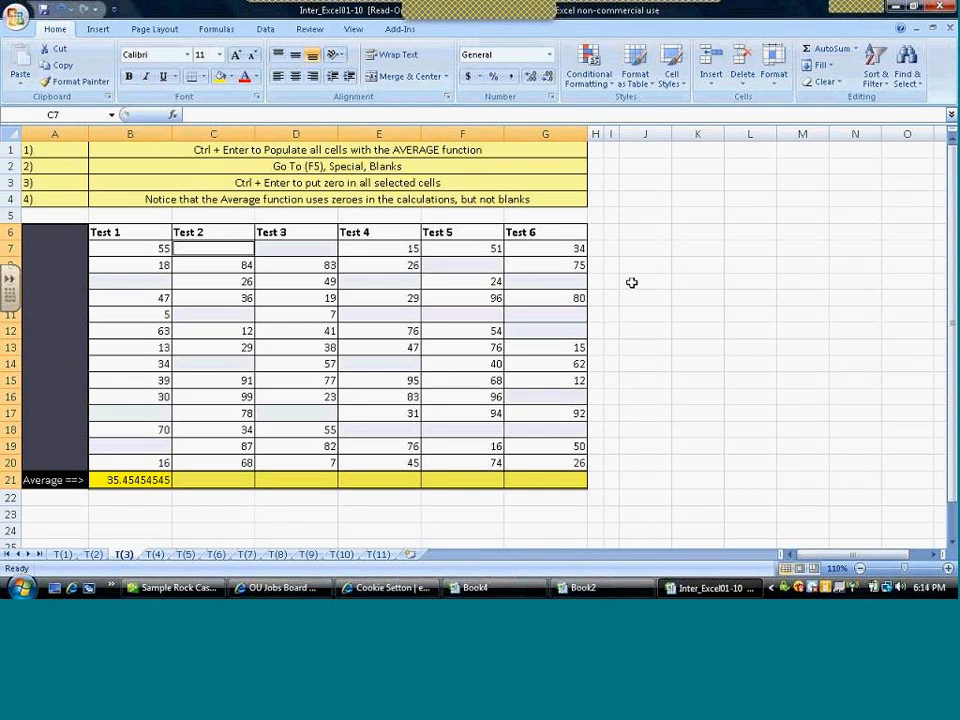
- Fill all the selected blank cells with 0 at once and undo the fill
text(0)
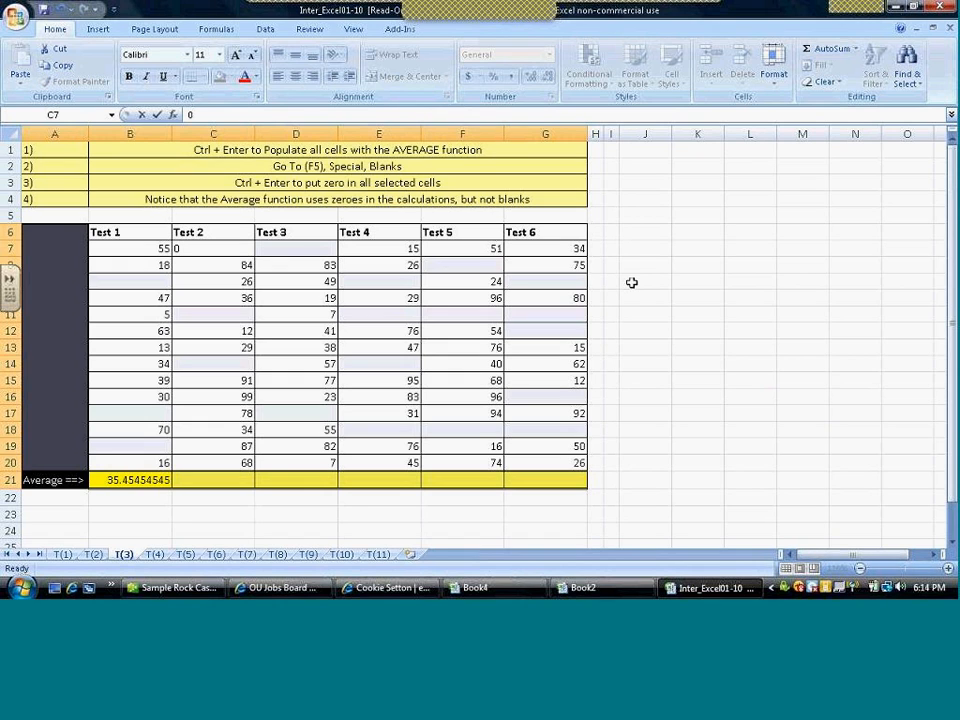
key(ctrl+Return)
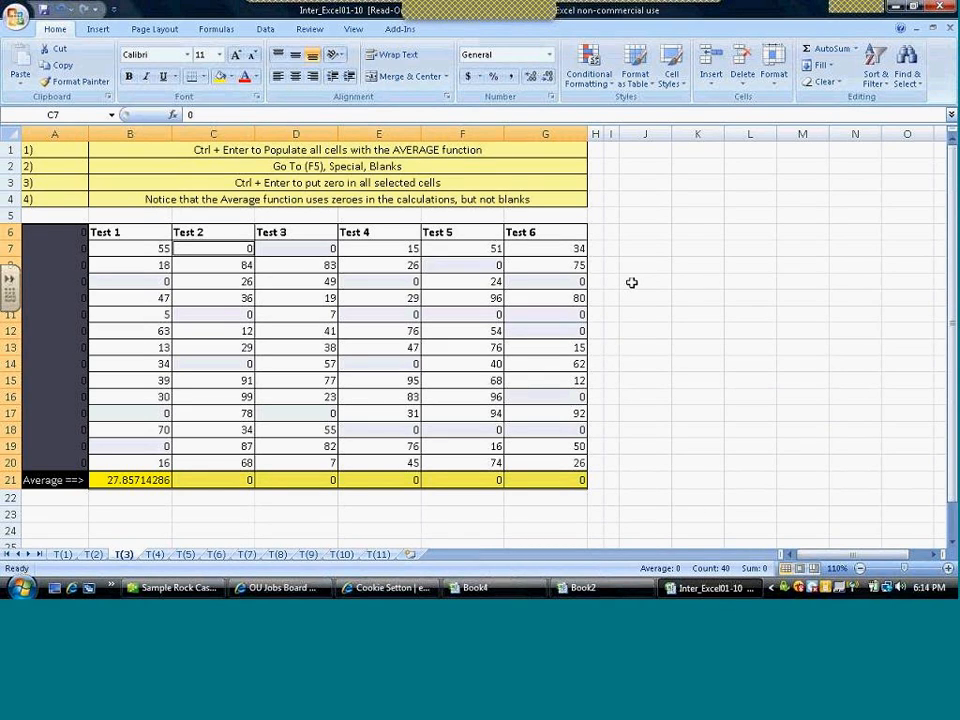
key(ctrl+z)
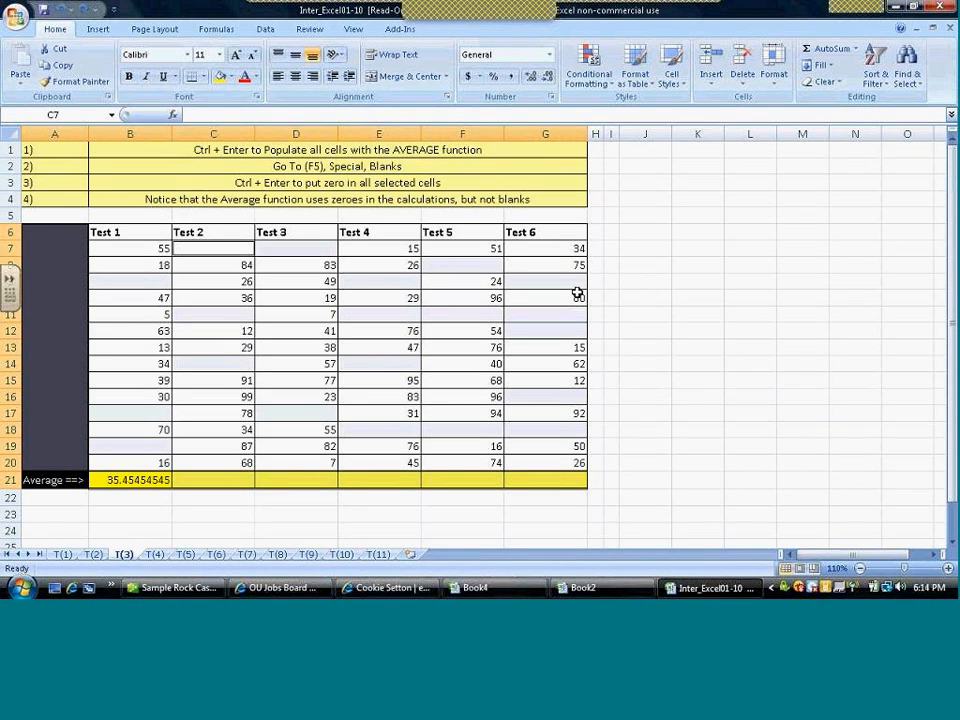
- Fill all the selected blank cells with 5, and replace that value with 0 in the whole selection
text(5)
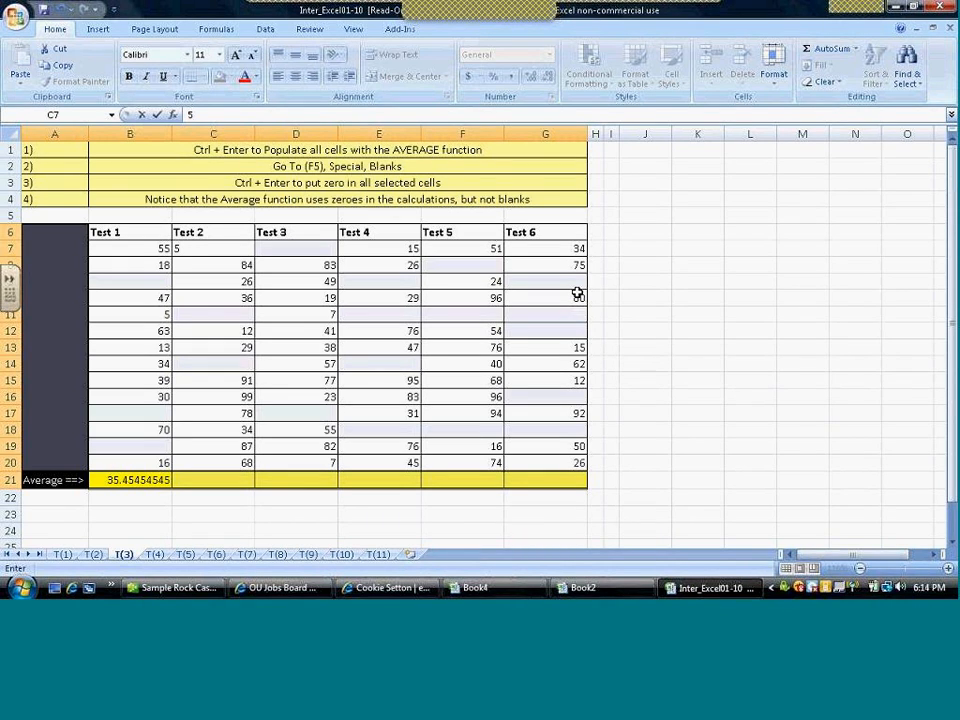
key(ctrl+Return)
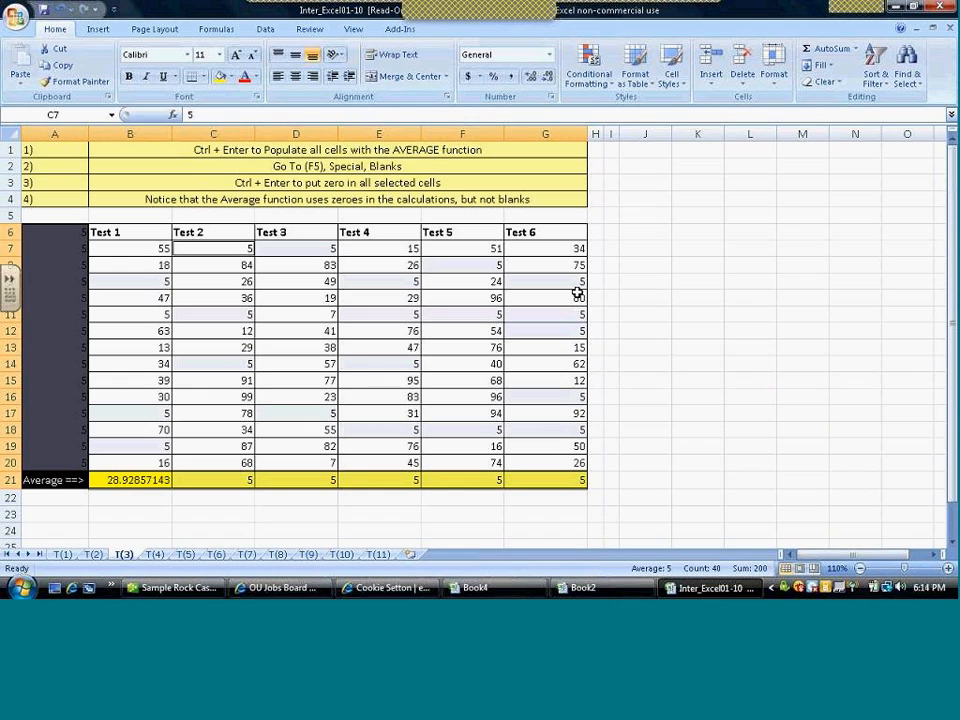
text(0)
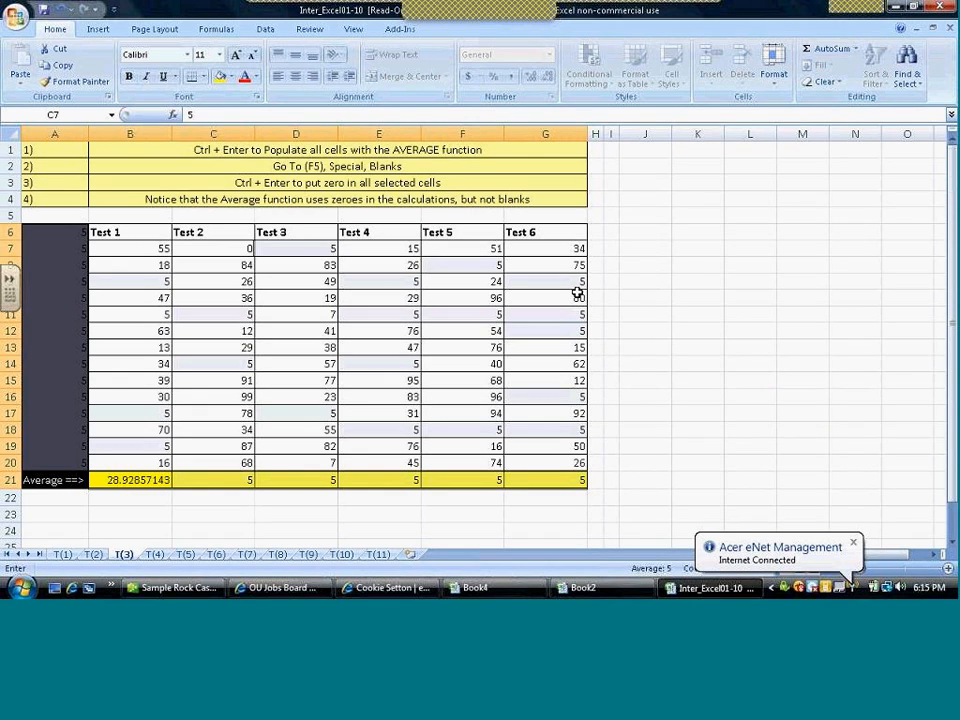
key(ctrl+Return)
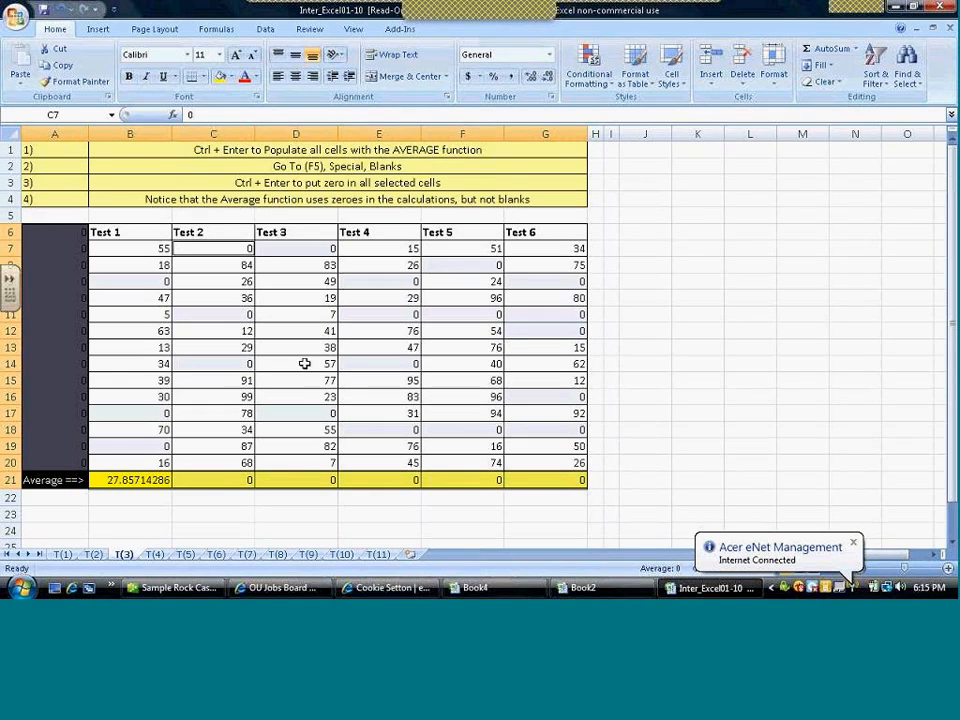
- Undo the last two fills of the blank cells and clear the Test 1 average from cell B21
click(146, 480)
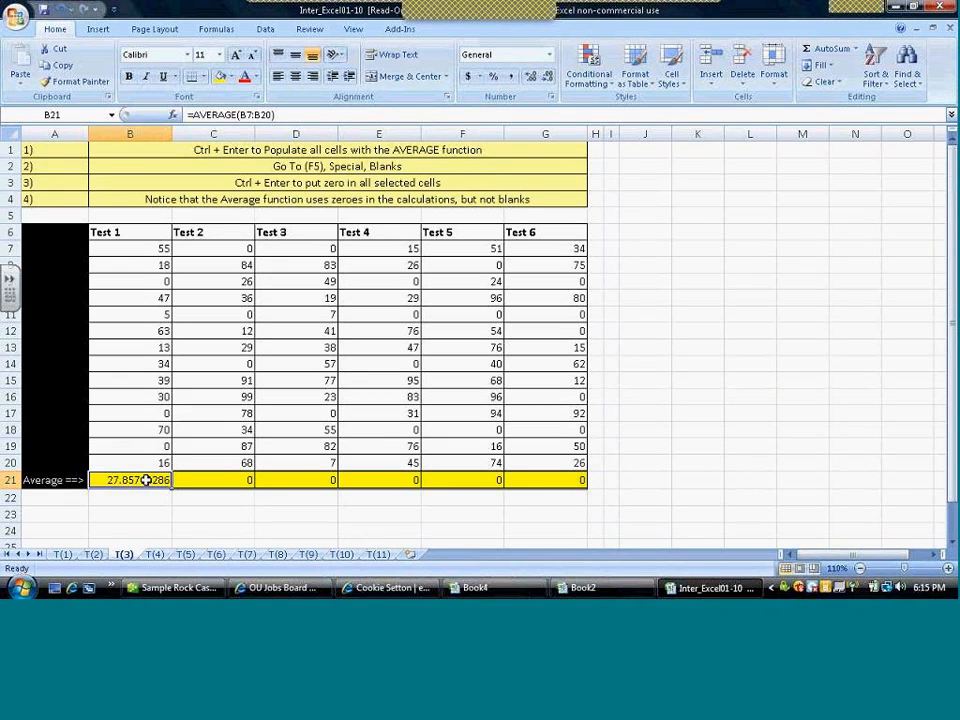
key(ctrl+z)
key(ctrl+z)
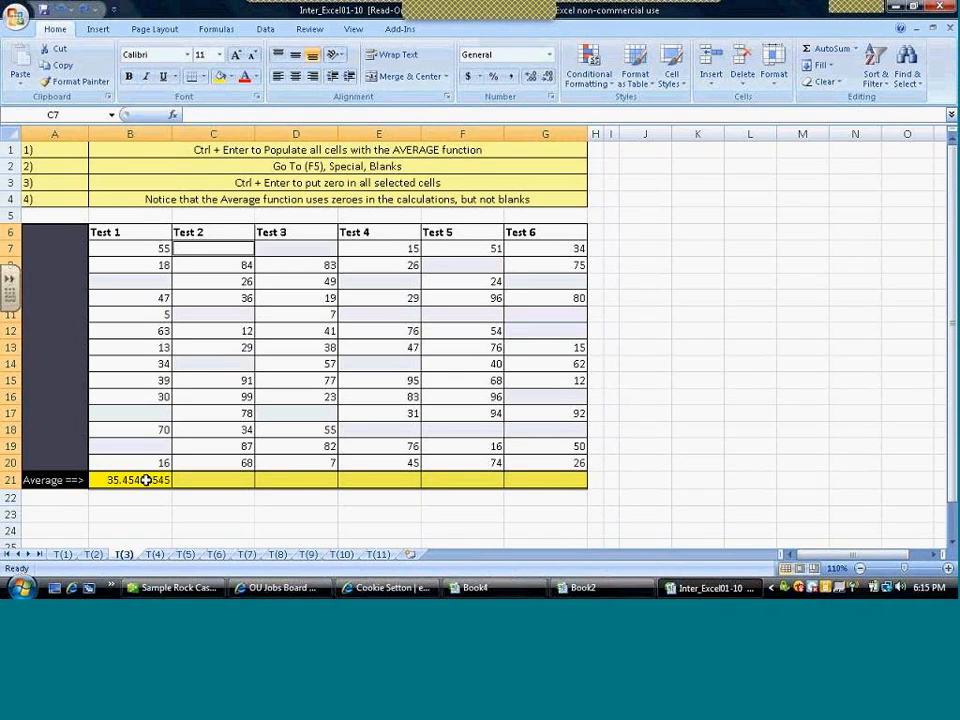
click(146, 480)
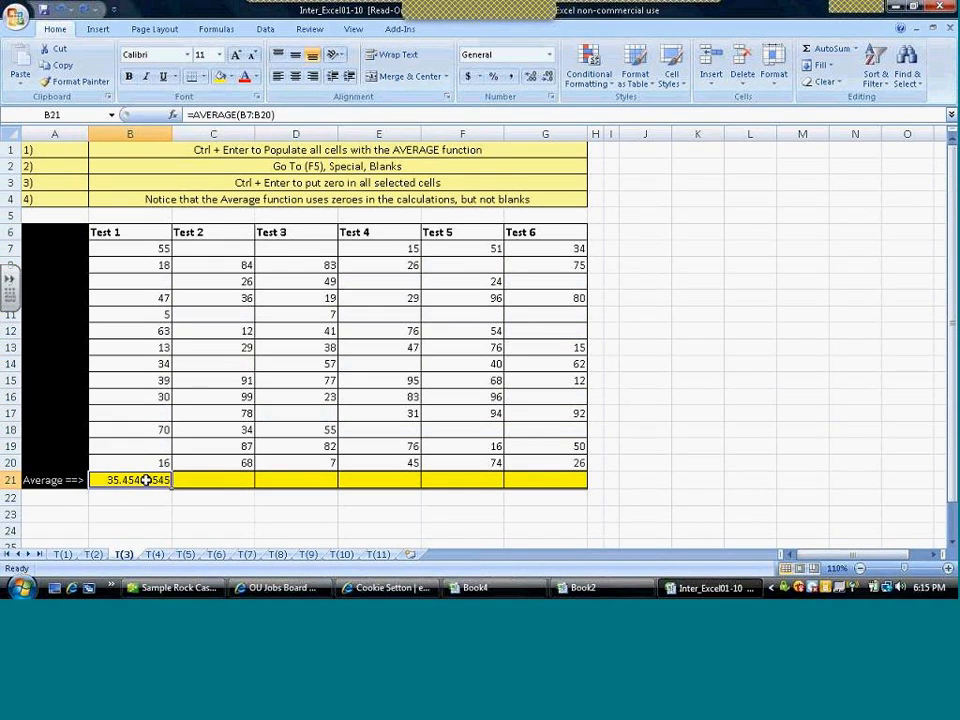
key(Delete)
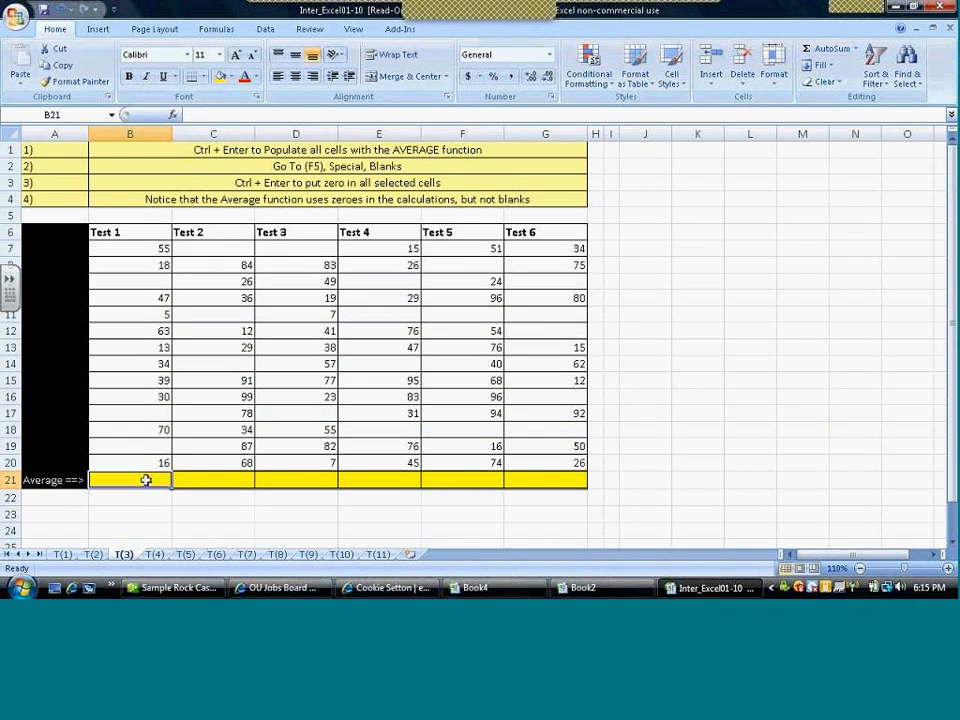
click(277, 336)
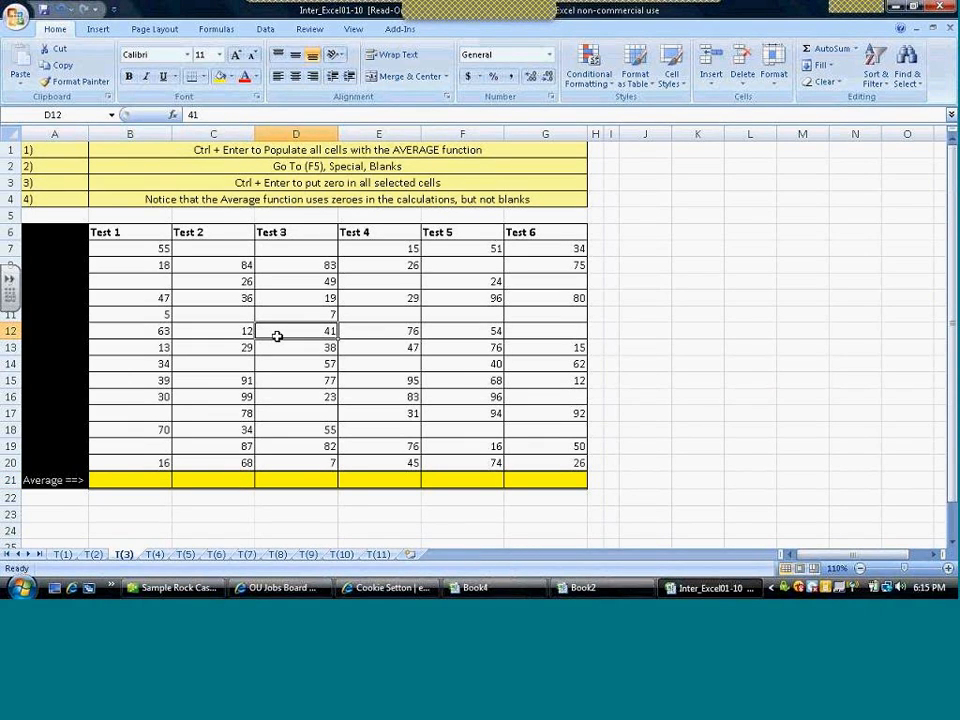
- Select only the blank cell within the partial Test 3 range D6:D12 with Go To Special
key(ctrl+a)
drag(277, 336, 297, 237)
key(F5)
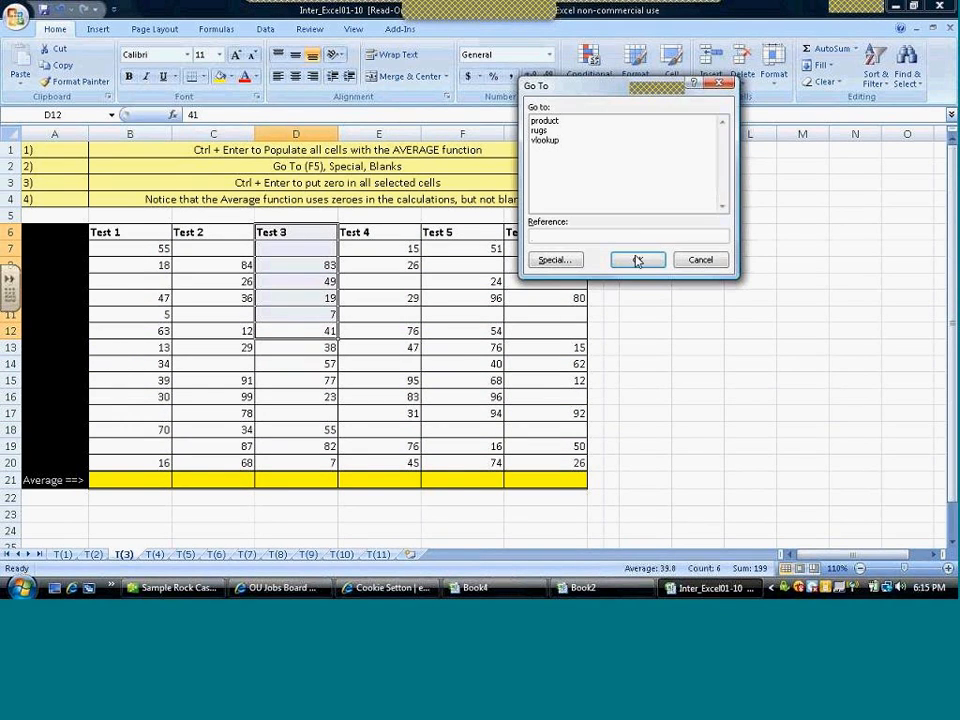
click(562, 262)
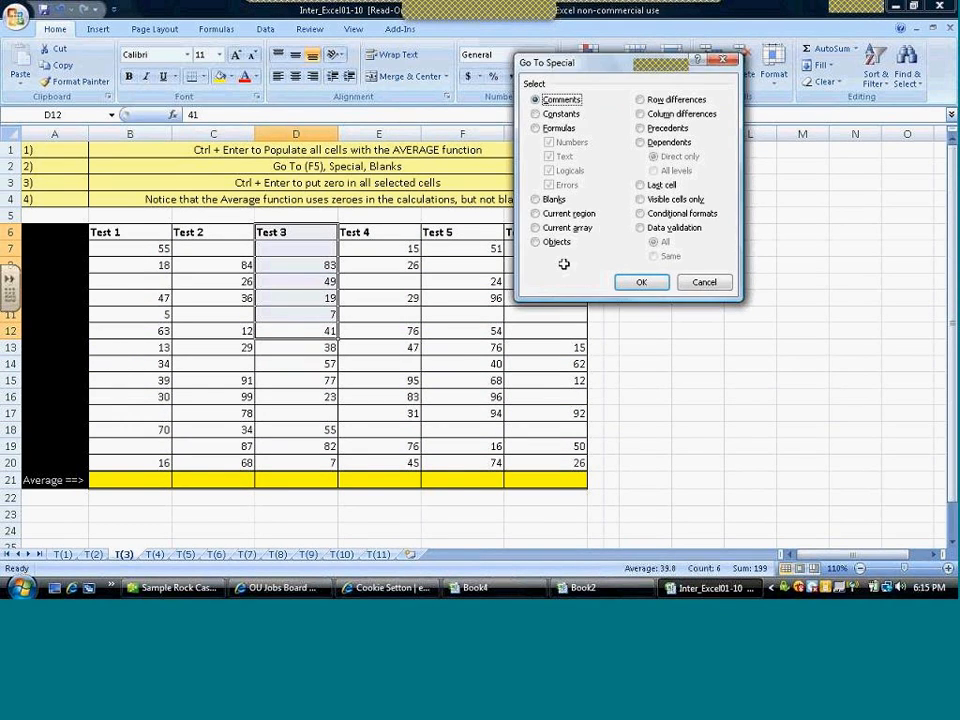
click(538, 200)
click(638, 284)
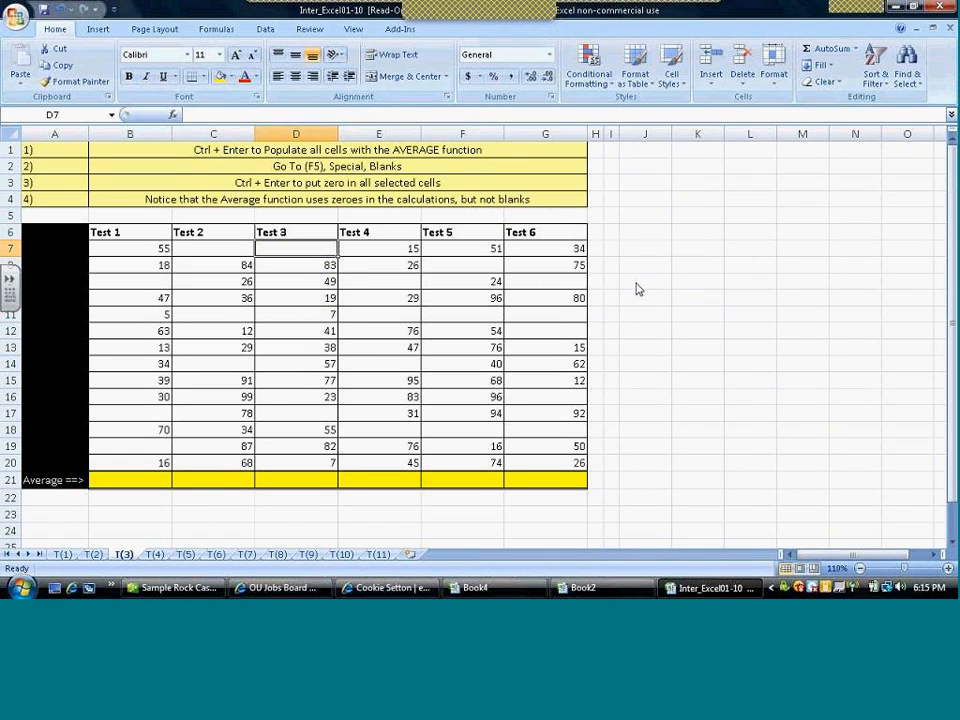
- Select all blank cells in the test score table A6:G21 with Go To Special and fill them with 0
click(213, 246)
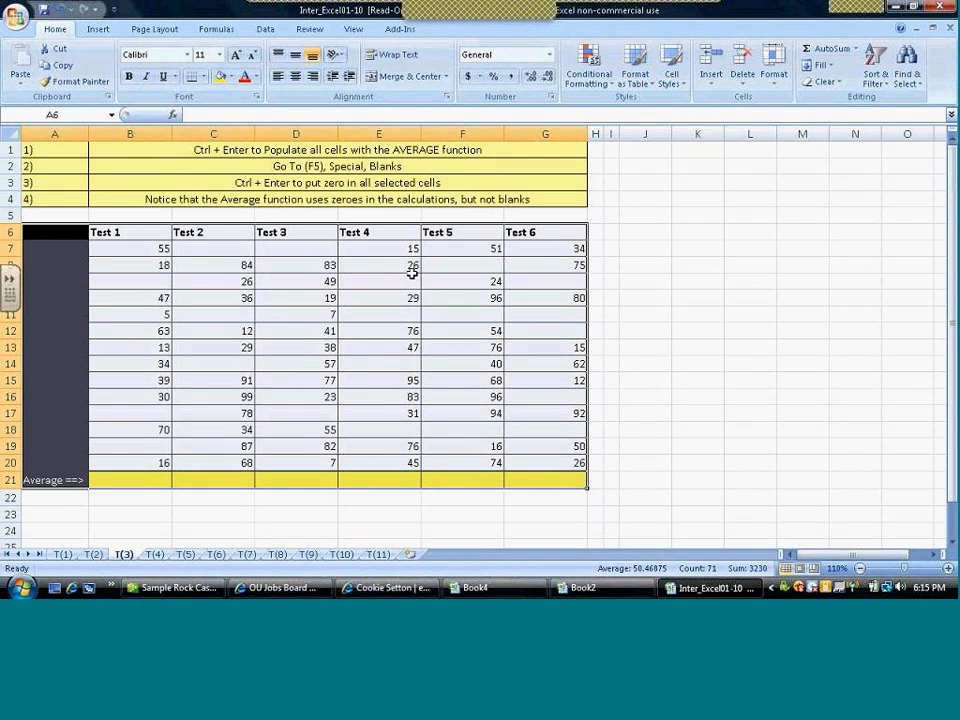
key(F5)
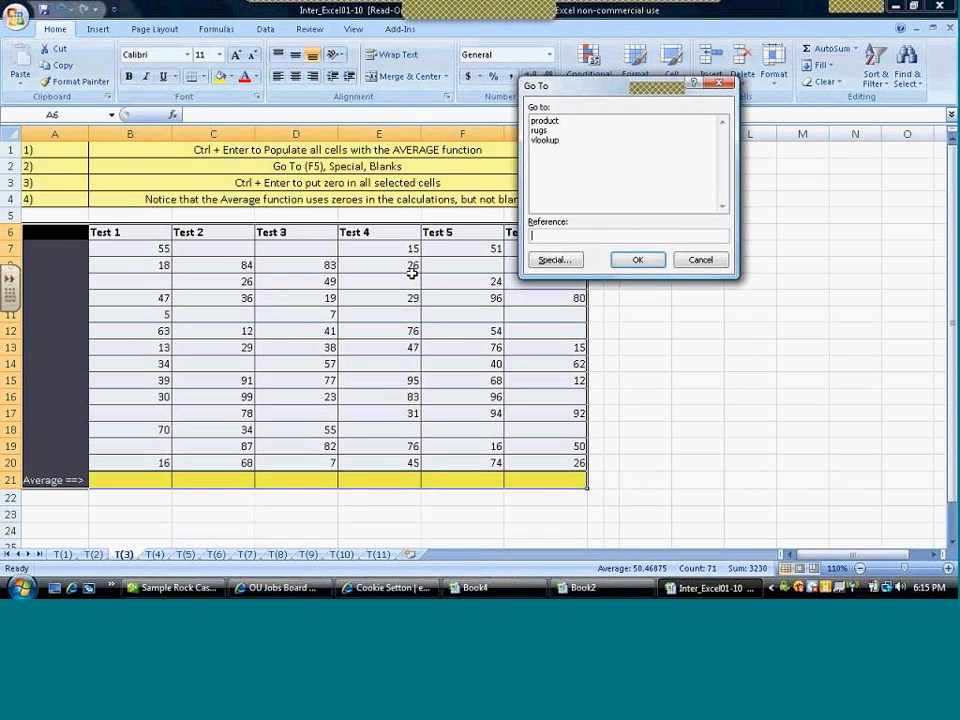
click(555, 260)
click(538, 200)
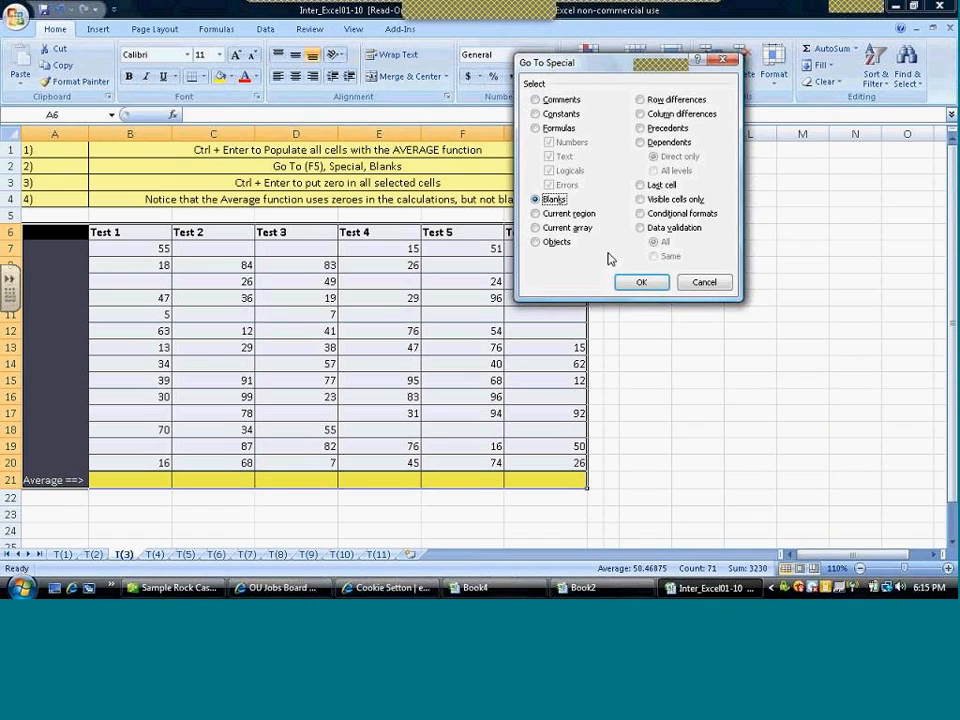
click(641, 283)
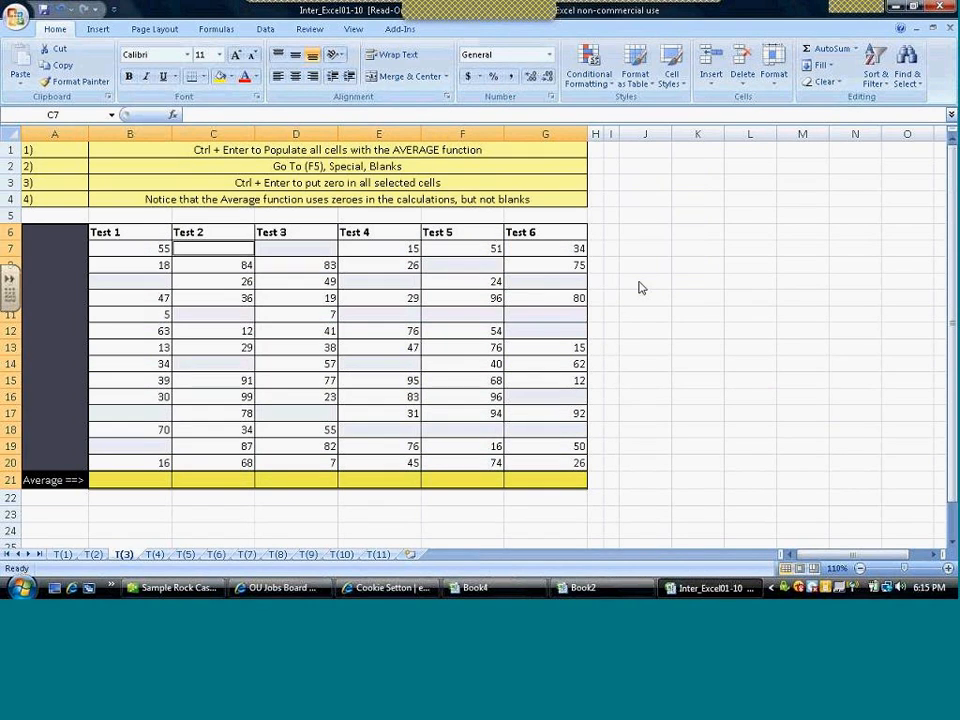
text(0)
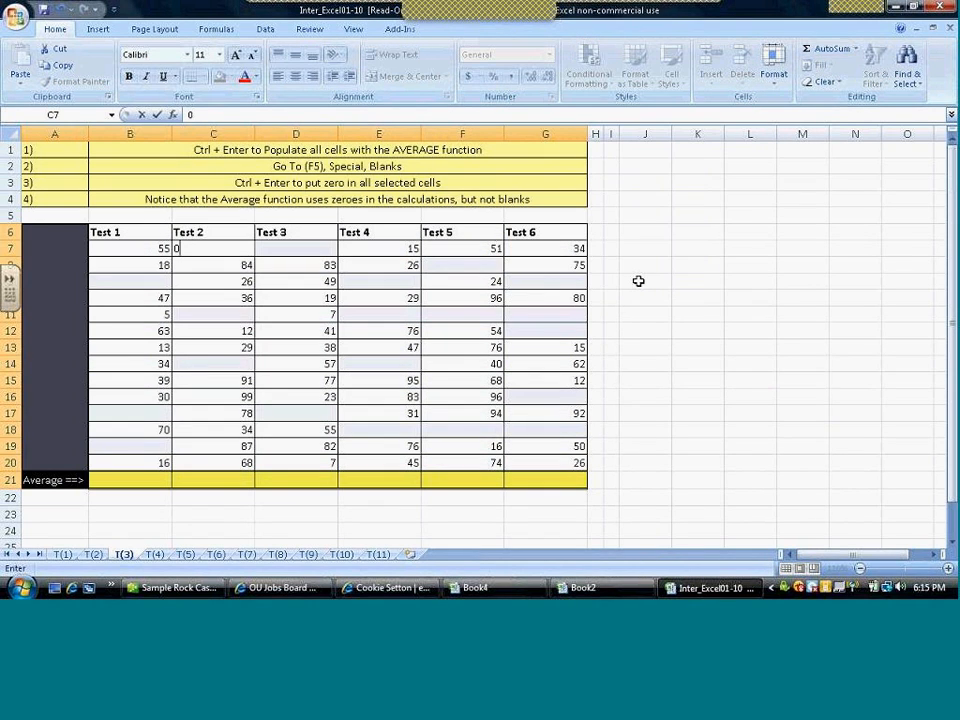
key(ctrl+Return)
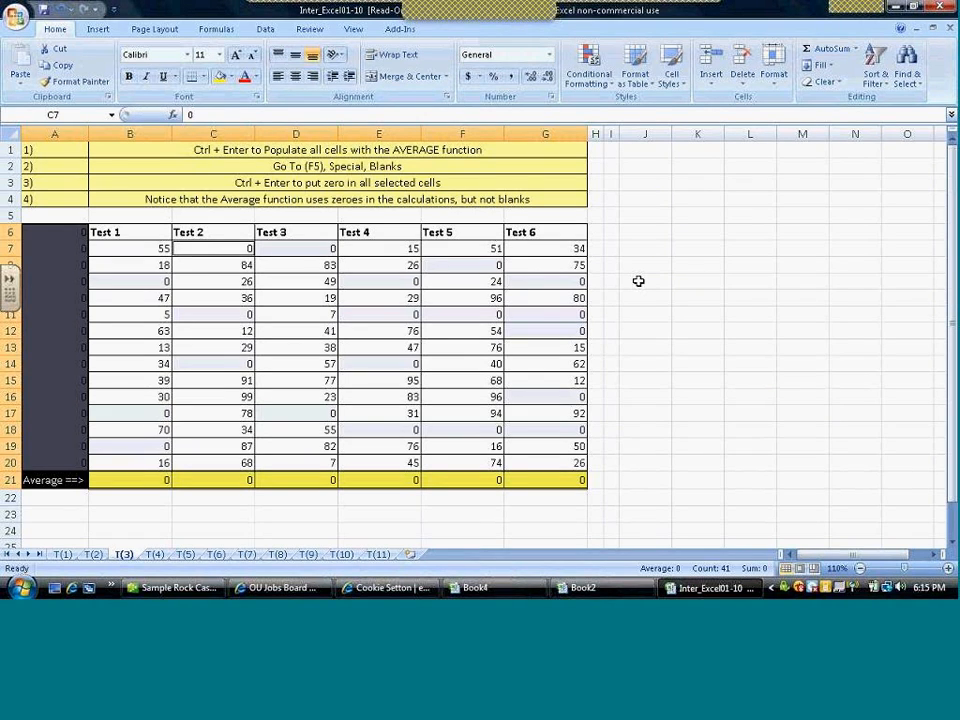
- Try to calculate the averages across B21:G21 with AutoSum, first as a sum and again as an average
click(114, 480)
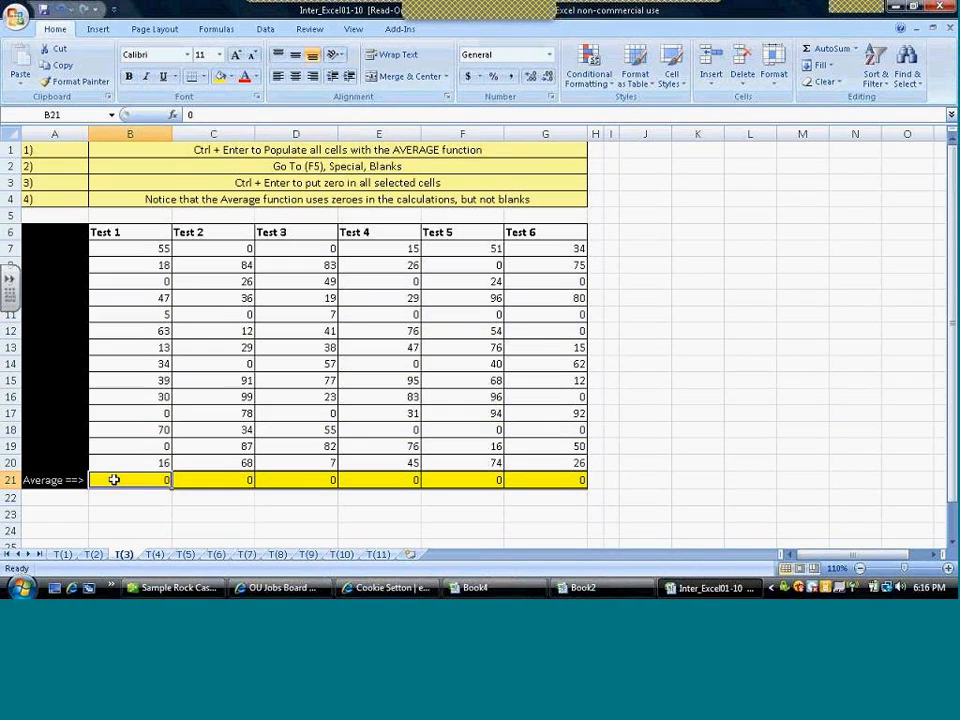
drag(114, 480, 542, 480)
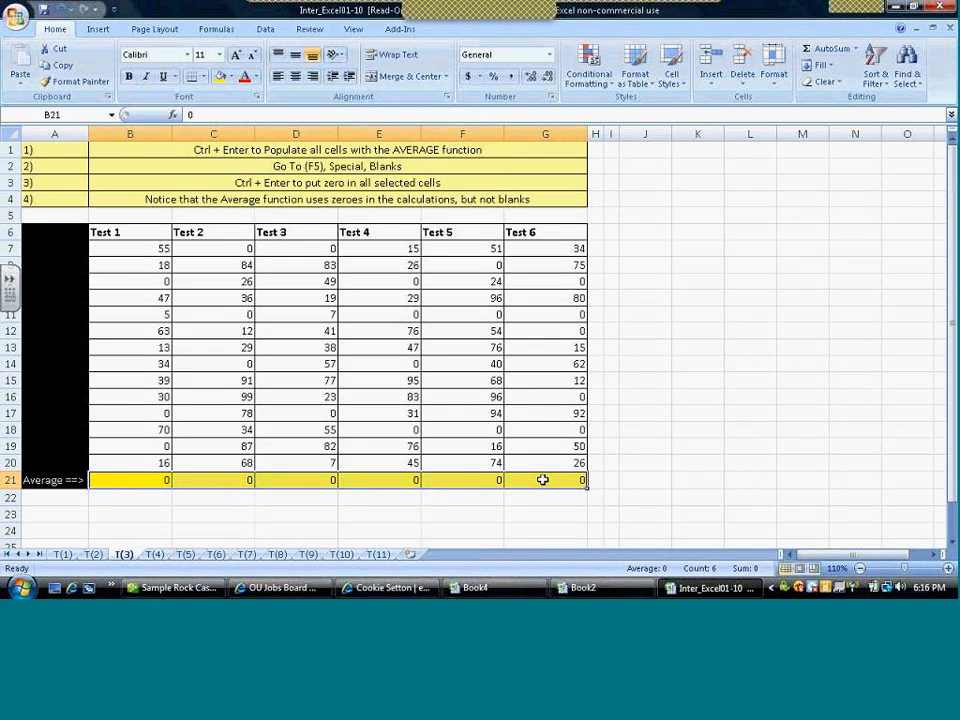
click(843, 50)
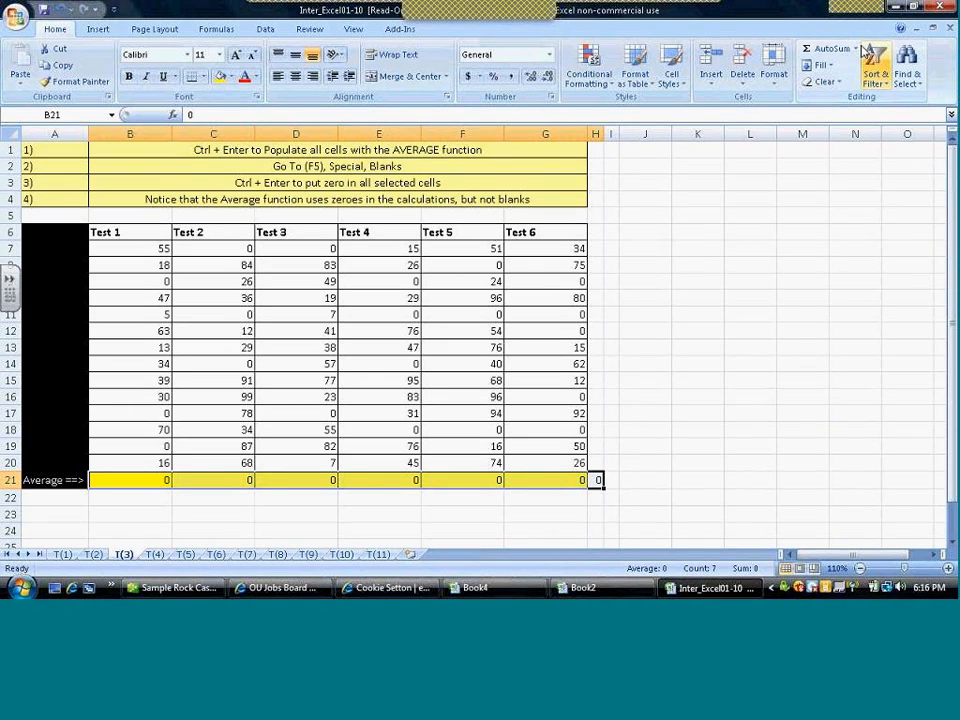
click(857, 50)
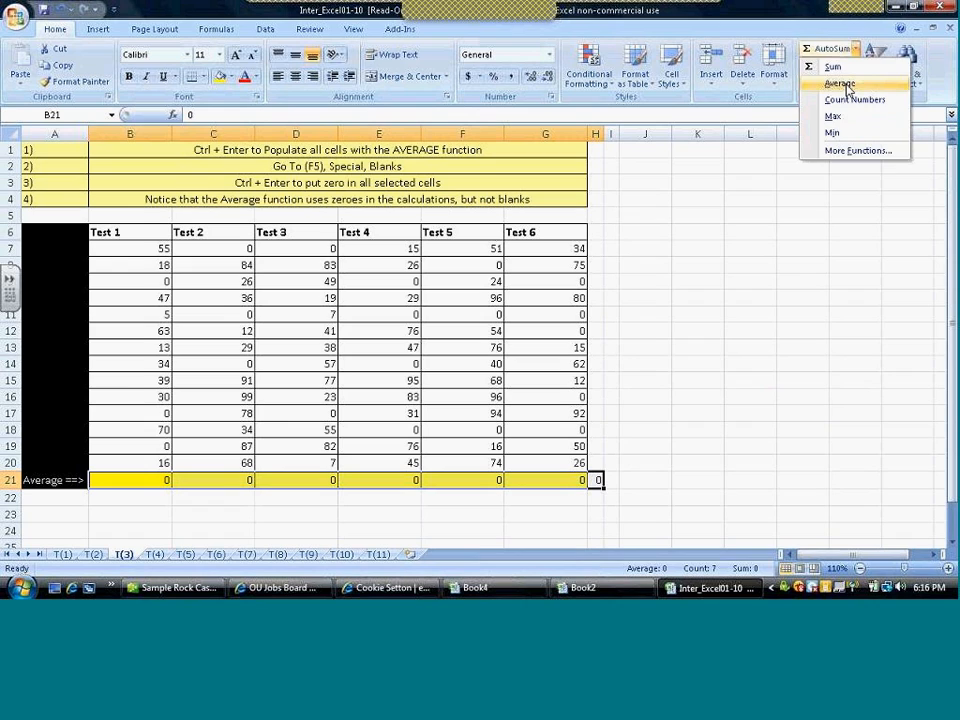
click(838, 83)
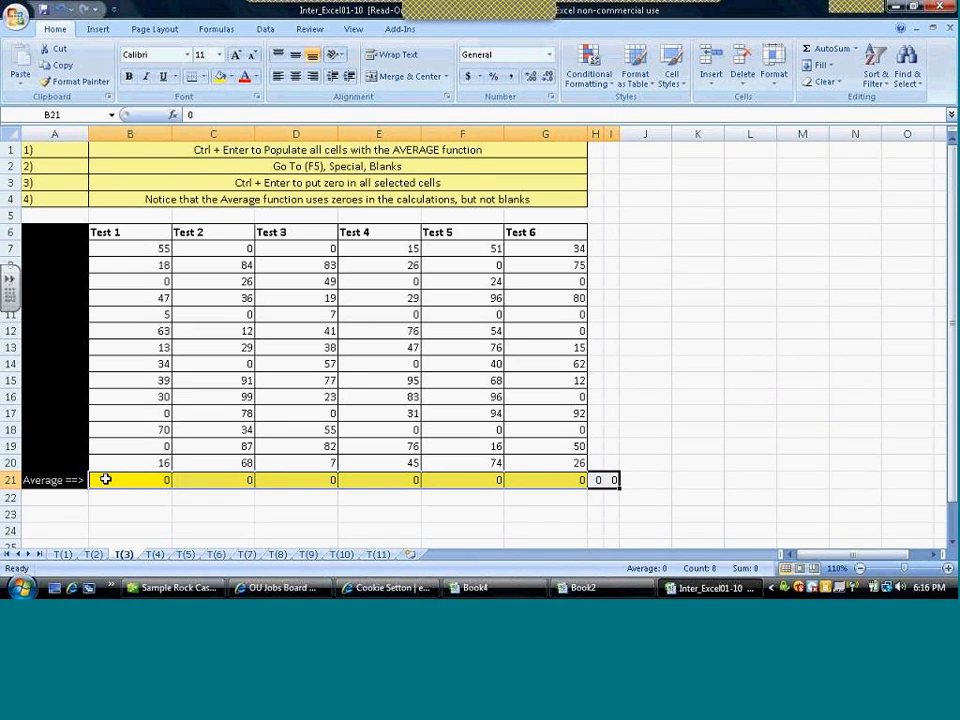
- Enter =AVERAGE(B7:B20) in the whole range B21:G21 at once to average every test column
drag(105, 480, 521, 480)
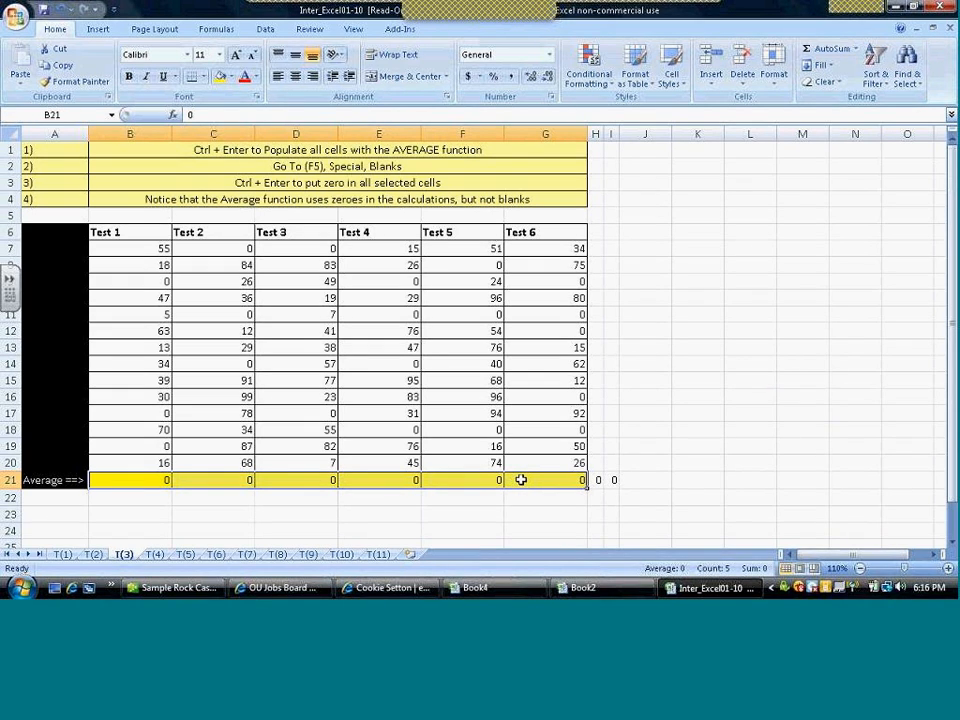
text(=av)
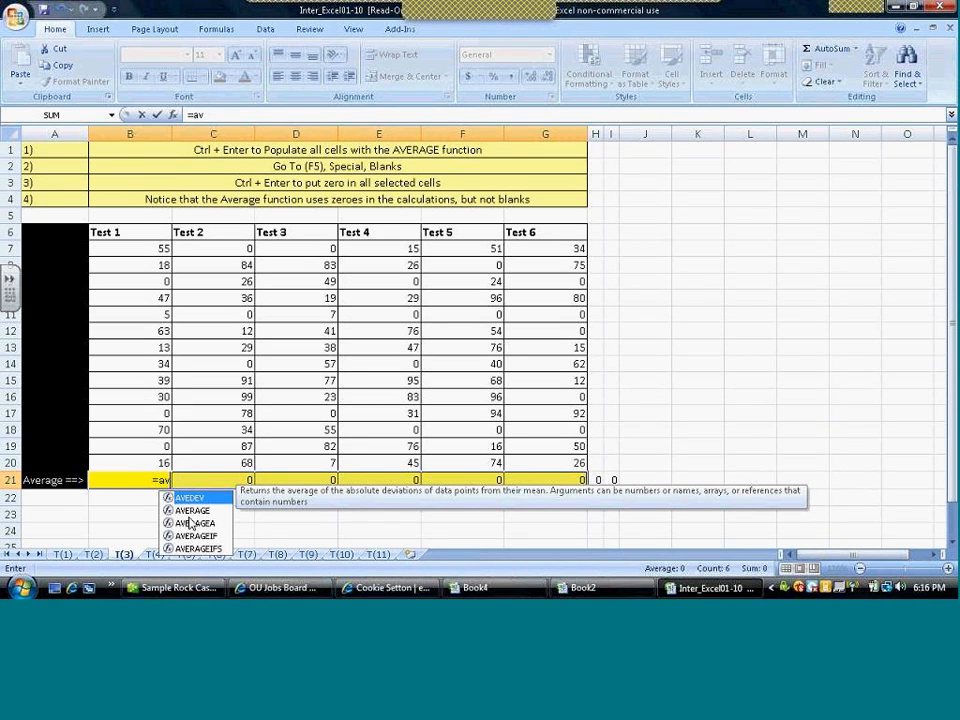
key(Down)
key(Tab)
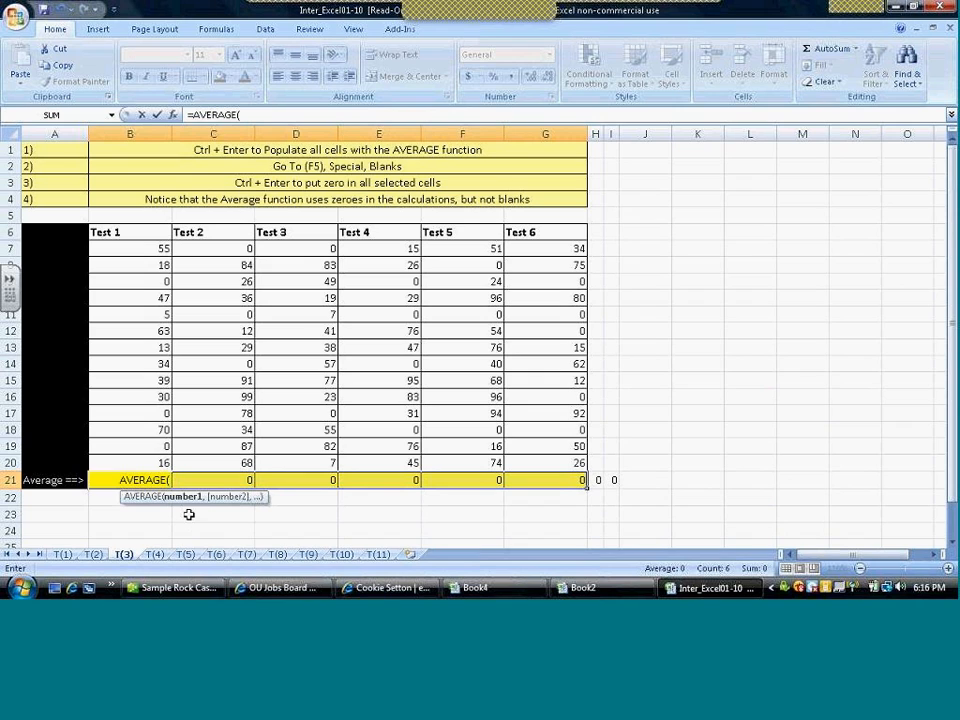
drag(145, 463, 139, 247)
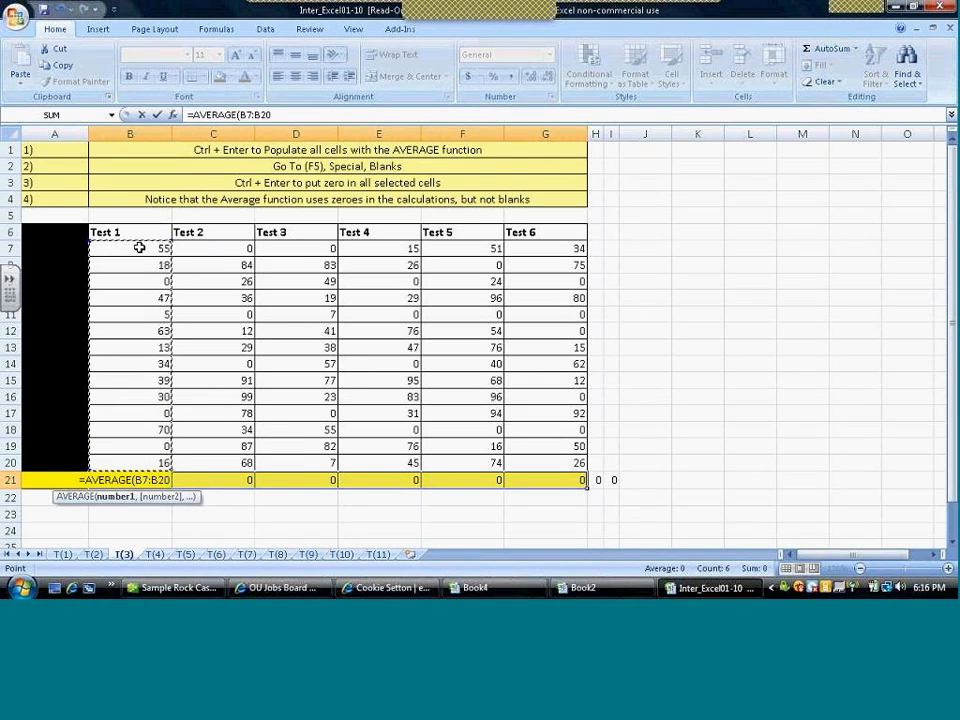
text())
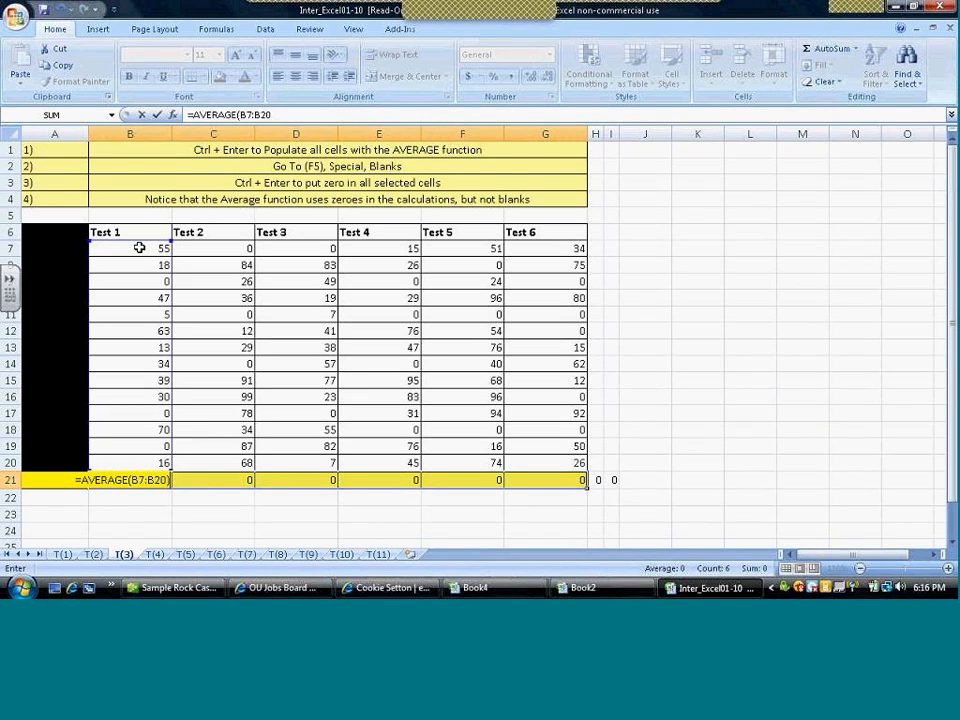
key(ctrl+Return)
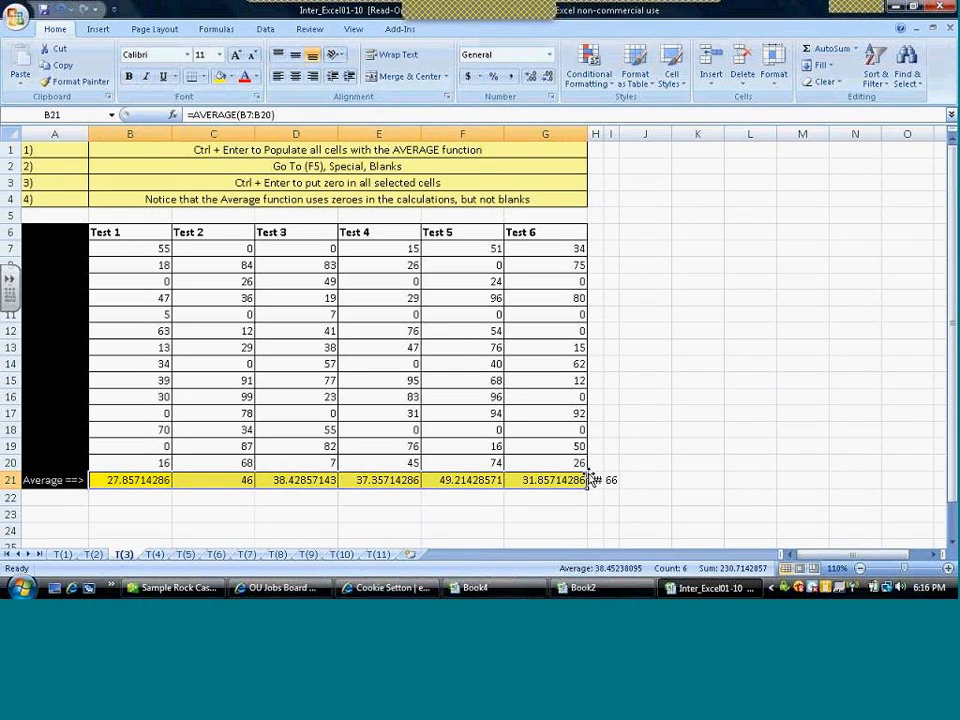
- Widen column H to show its full value and clear the stray formulas from cells H21 and I21
mouse_move(596, 480)
click(595, 480)
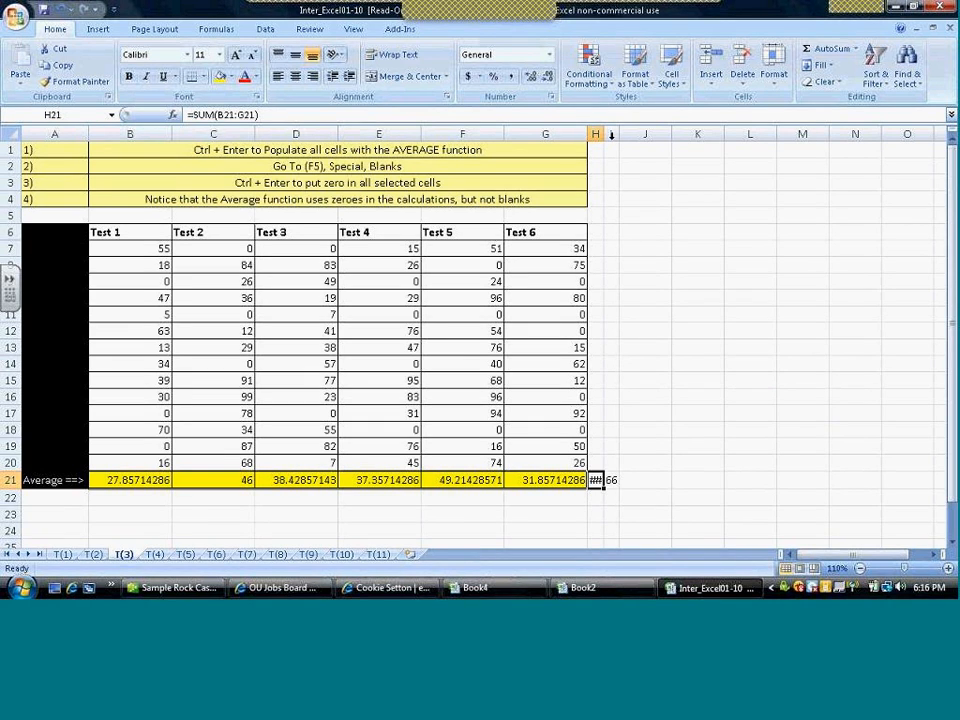
drag(605, 134, 666, 140)
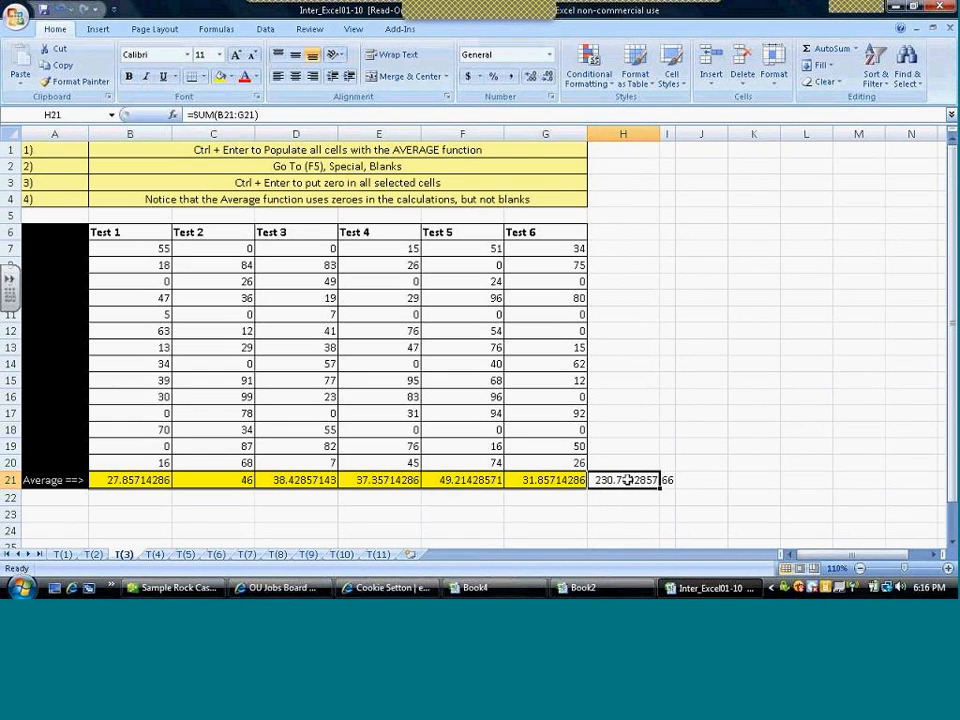
click(553, 480)
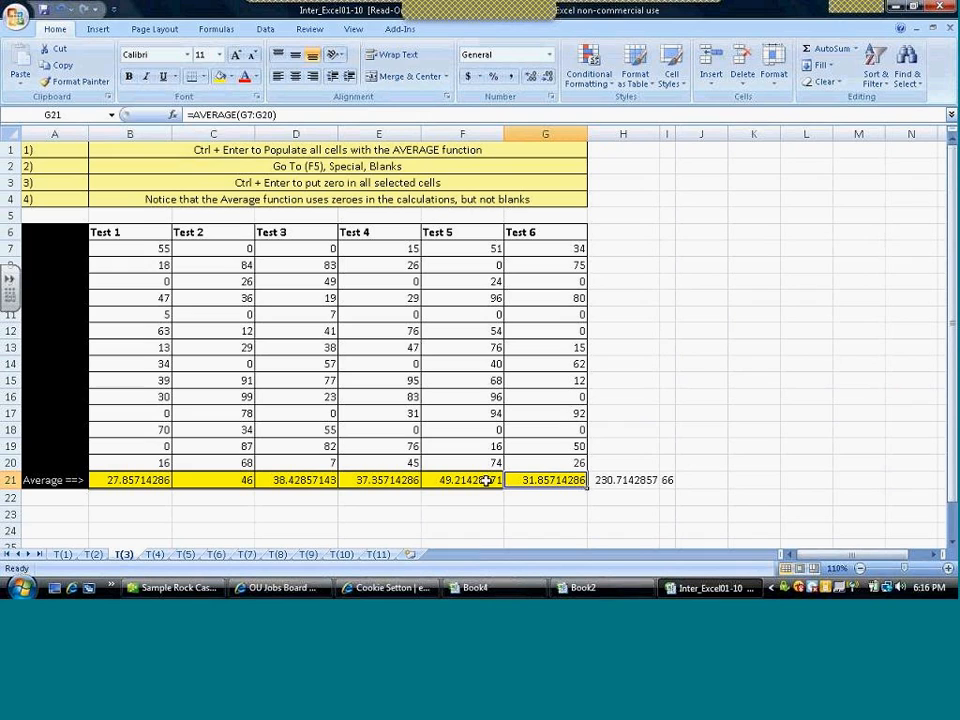
drag(632, 480, 663, 480)
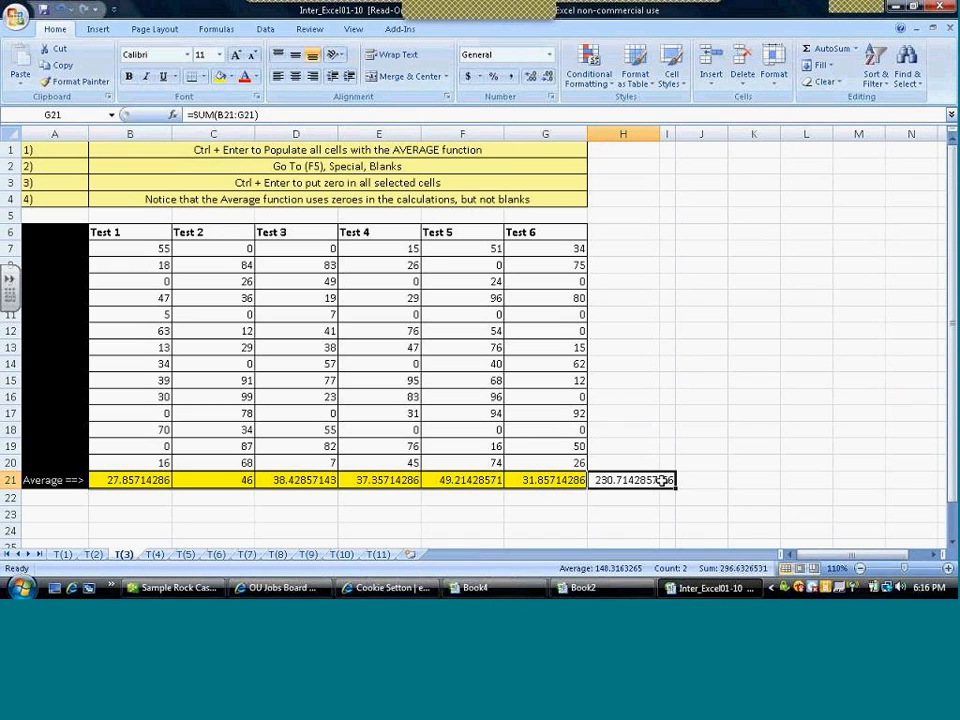
key(Delete)
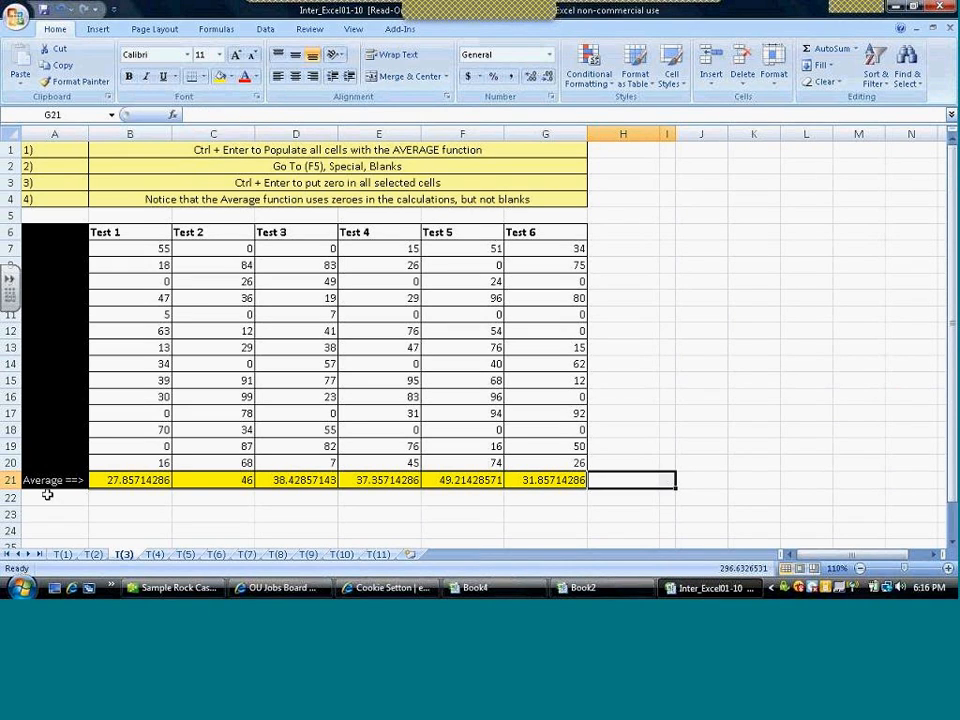
- Reduce the test averages in B21:G21 to zero decimal places
click(111, 481)
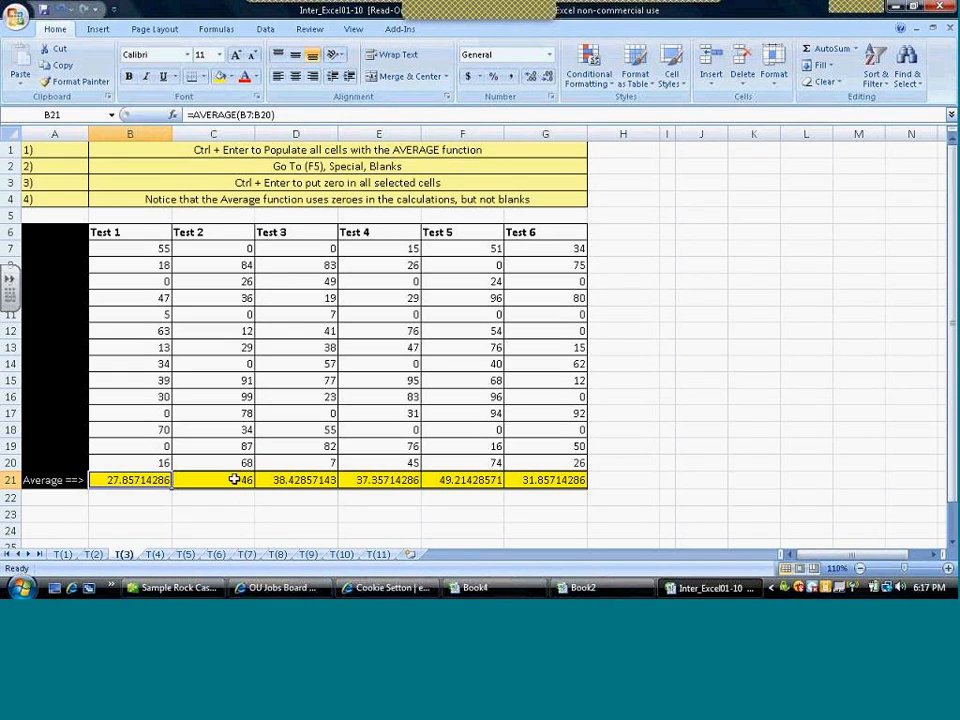
drag(247, 487, 552, 481)
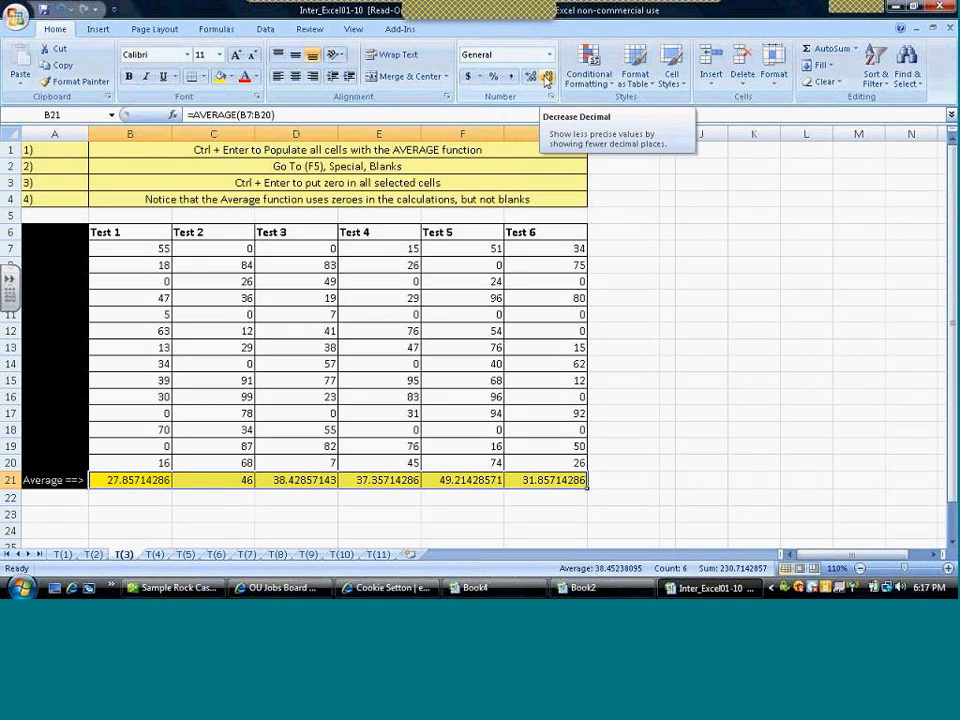
click(546, 78)
click(546, 78)
click(546, 78)
click(546, 78)
click(546, 78)
click(546, 78)
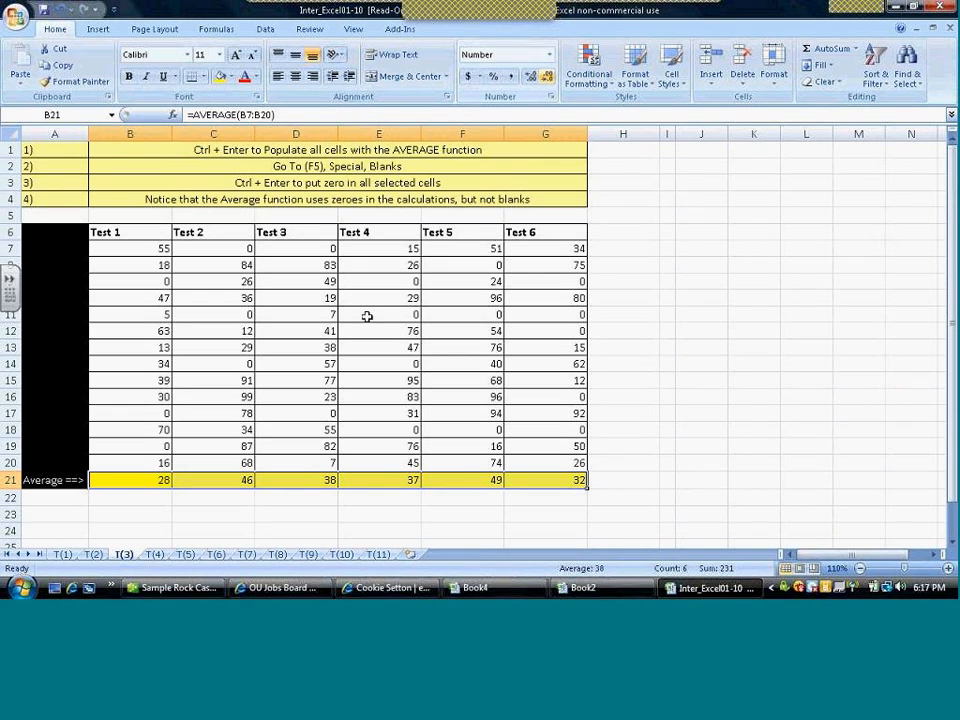
click(364, 484)
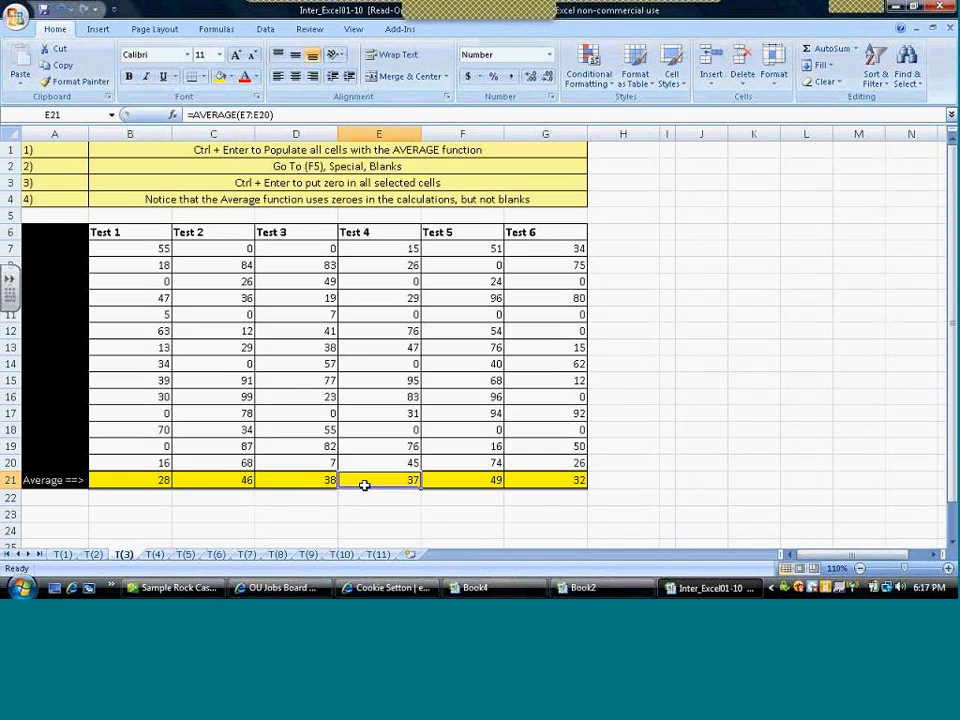
- On sheet T(4), select the empty table A5:F9 and start entering 1 in its first cell
click(154, 555)
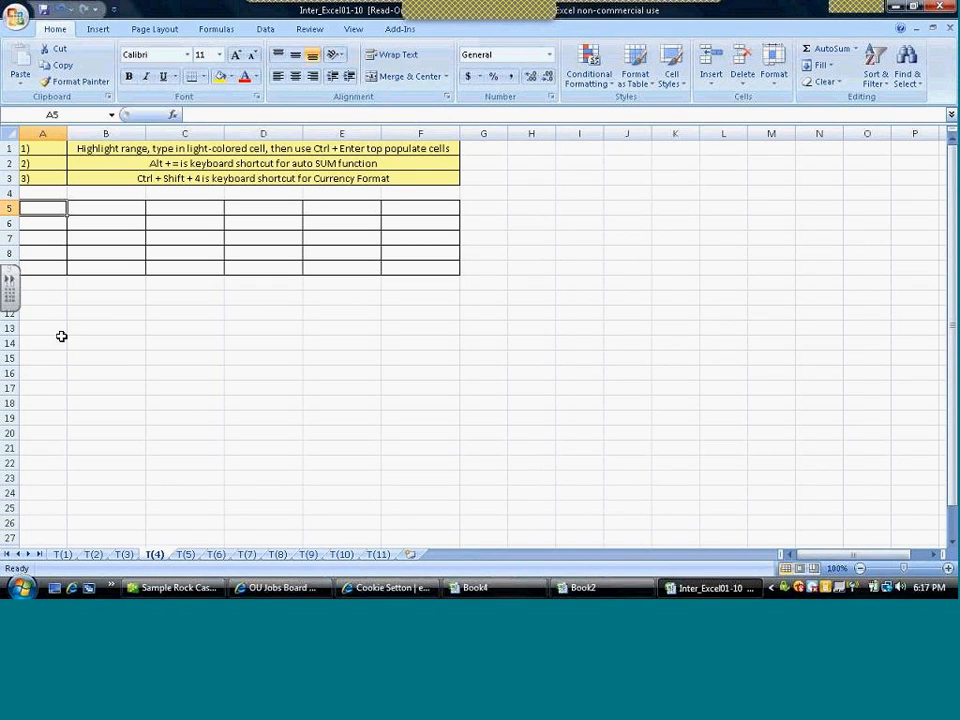
click(88, 222)
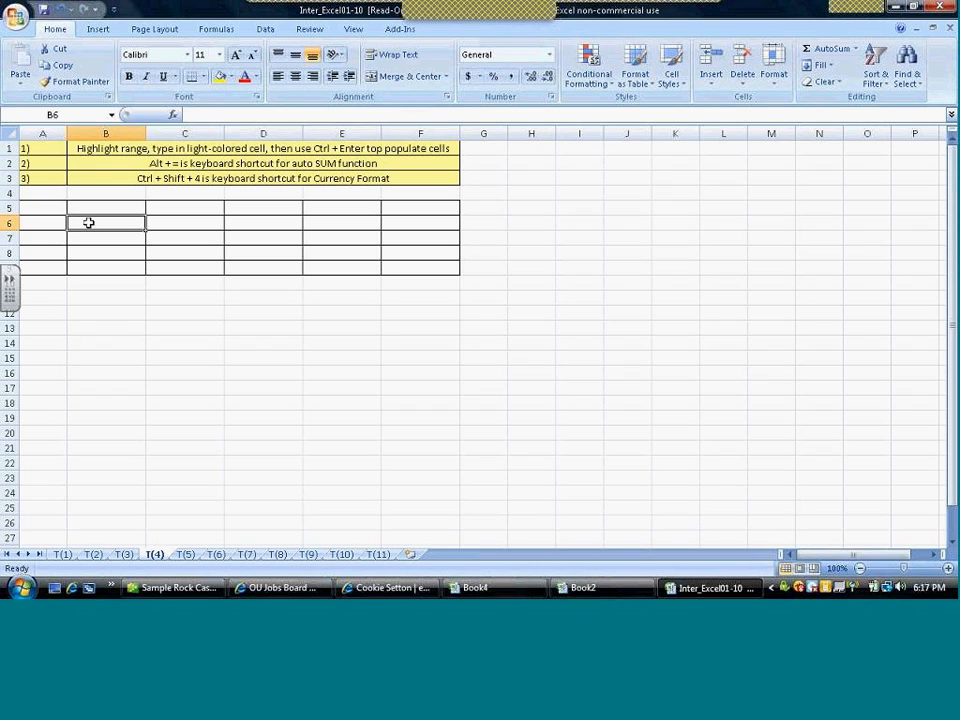
drag(47, 206, 397, 268)
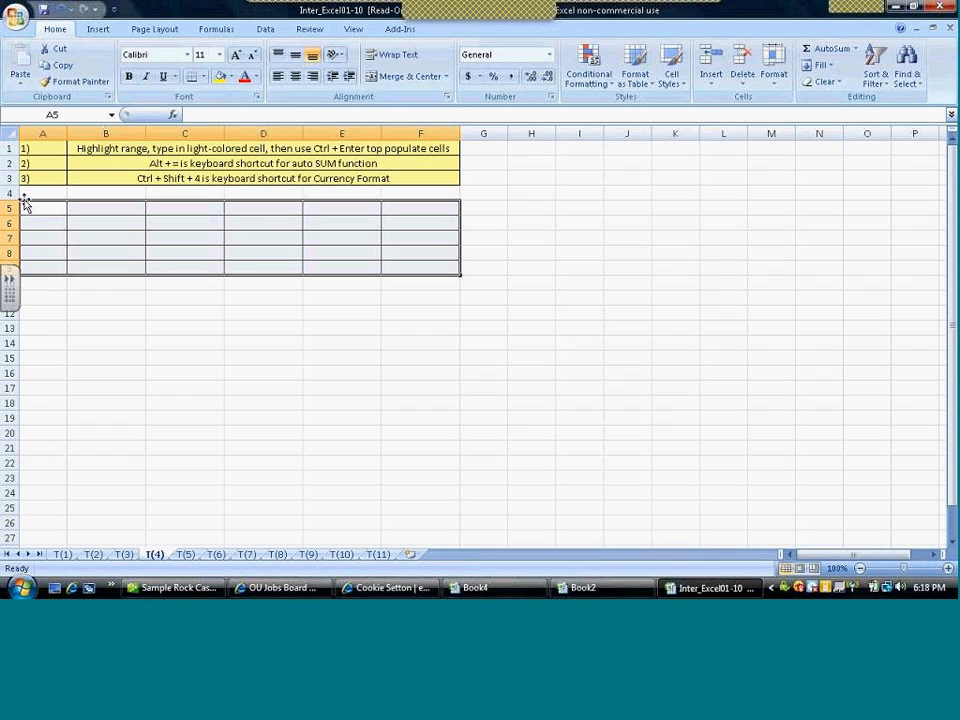
text(1)
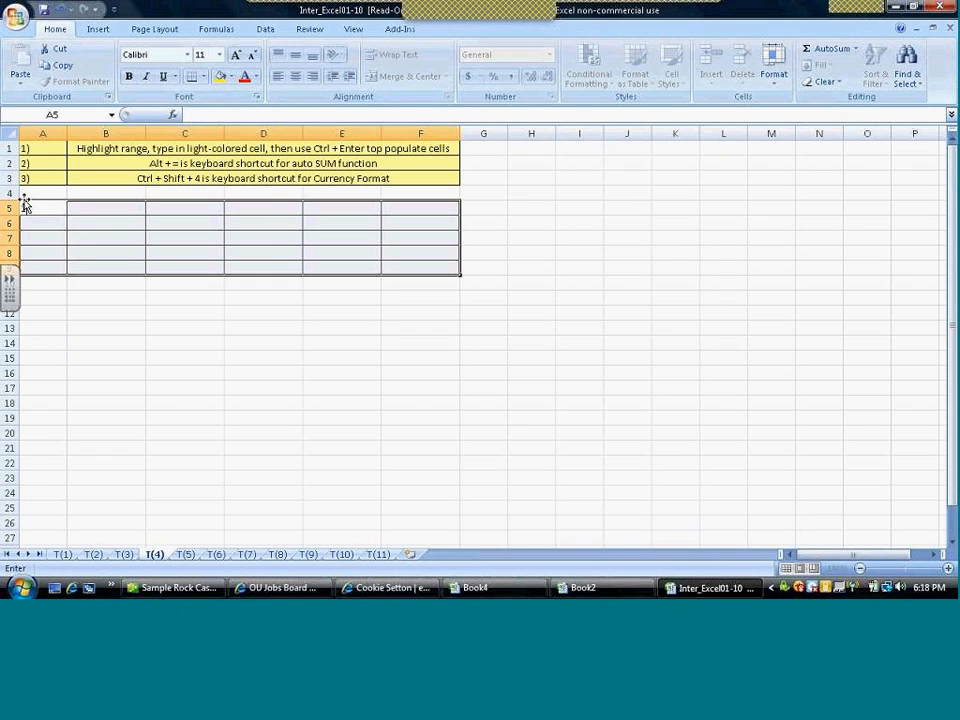
- Fill every cell of the bordered range A5:F9 with the value 1
key(ctrl+Return)
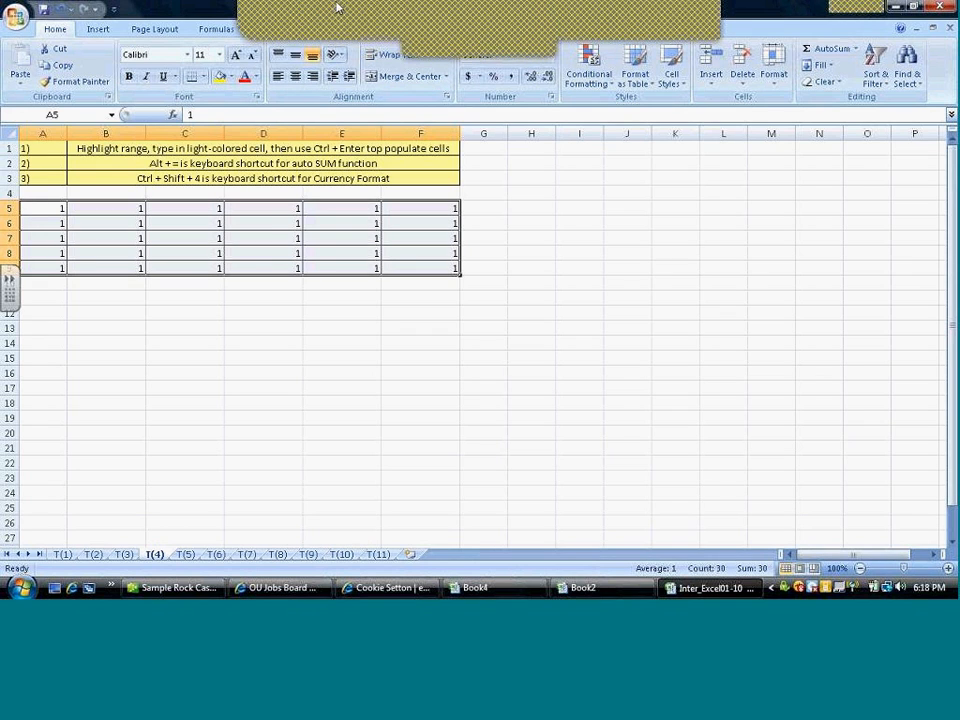
click(372, 31)
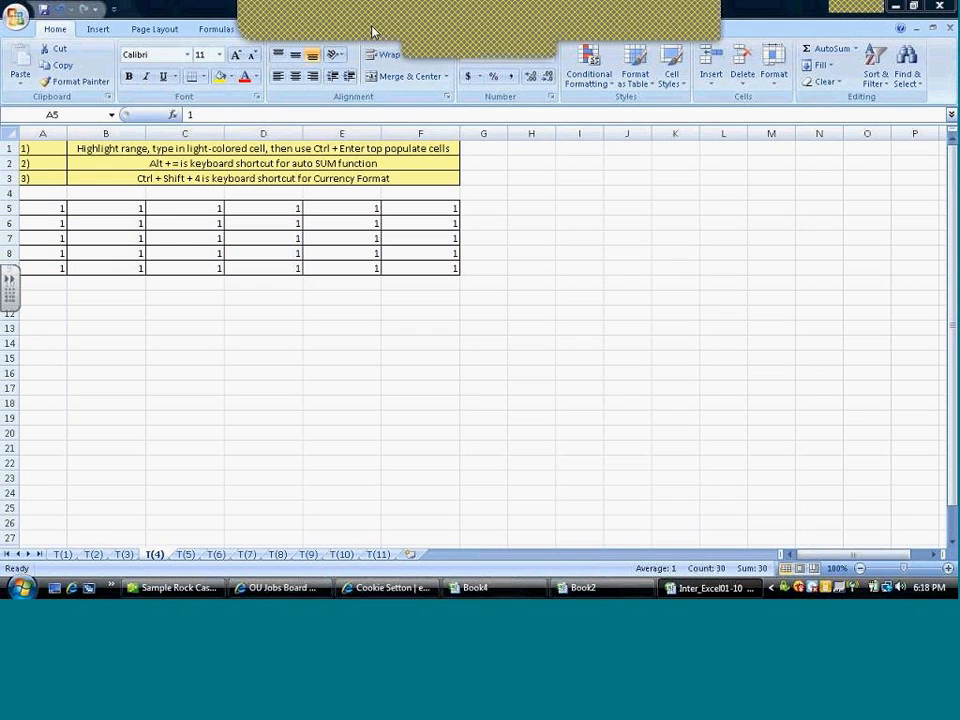
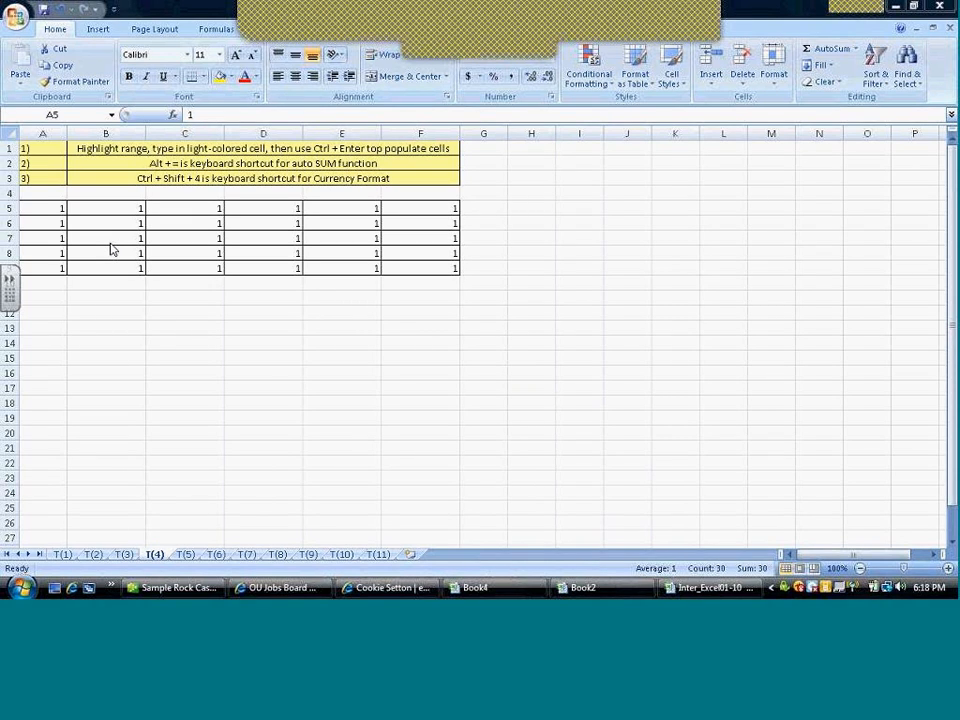
- Enter an AutoSum total of A5:A9 in cell A10
click(56, 280)
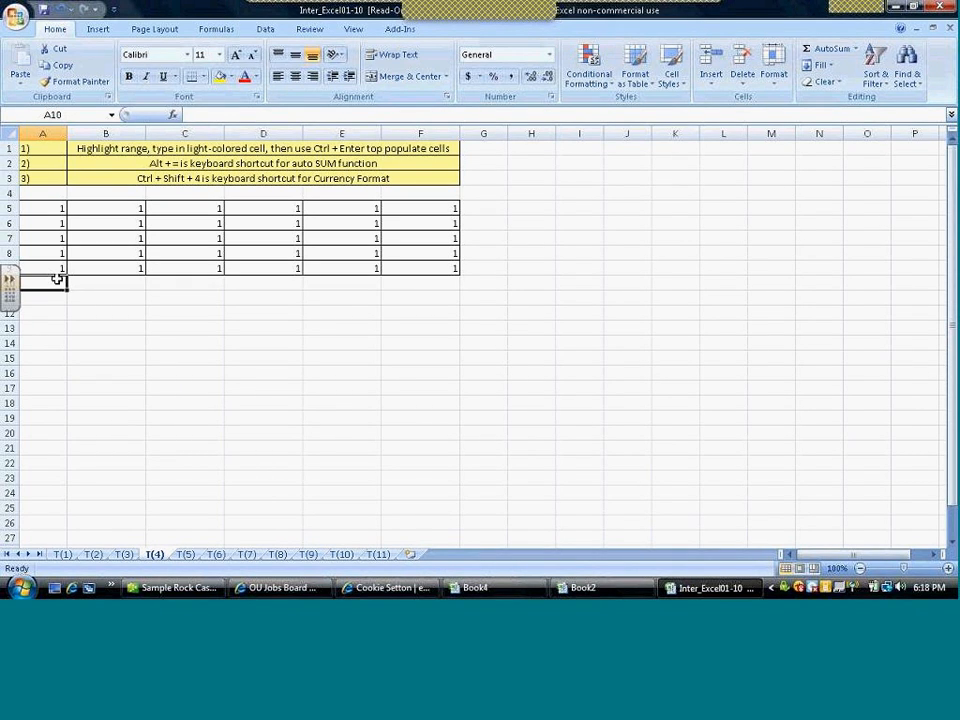
key(alt+equal)
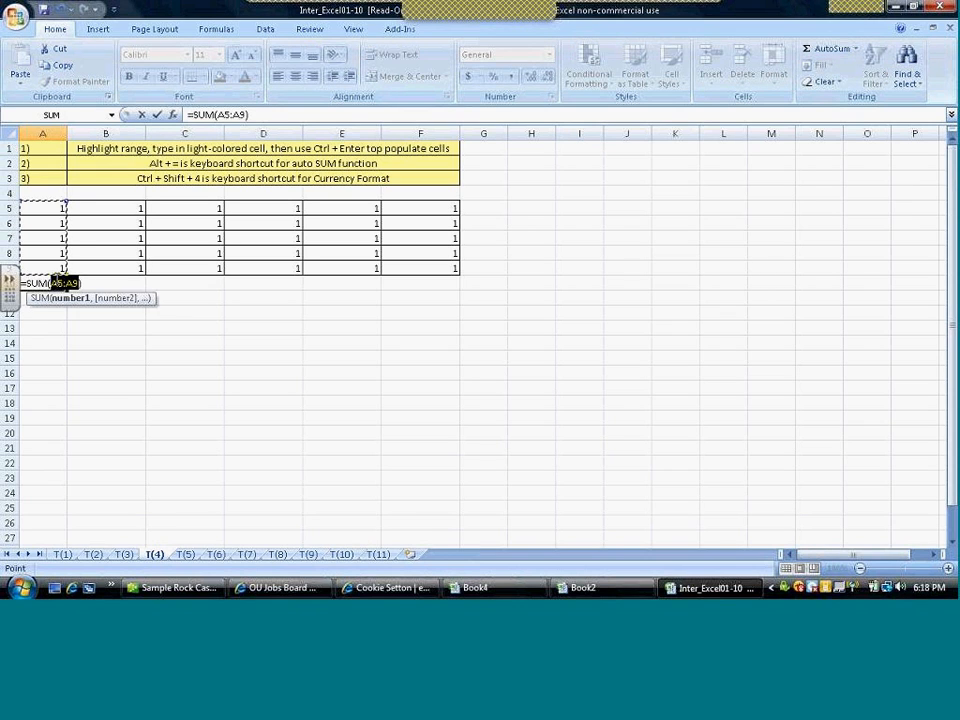
key(Return)
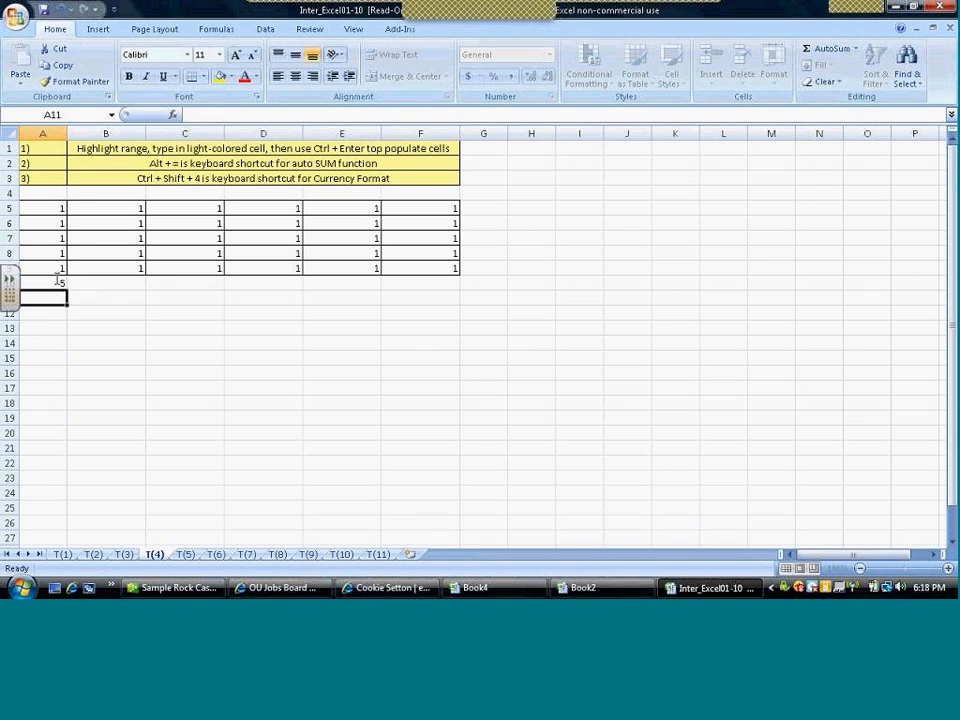
- Add AutoSum totals across A10:F10 in one go, and clear that totals row again
drag(56, 280, 428, 280)
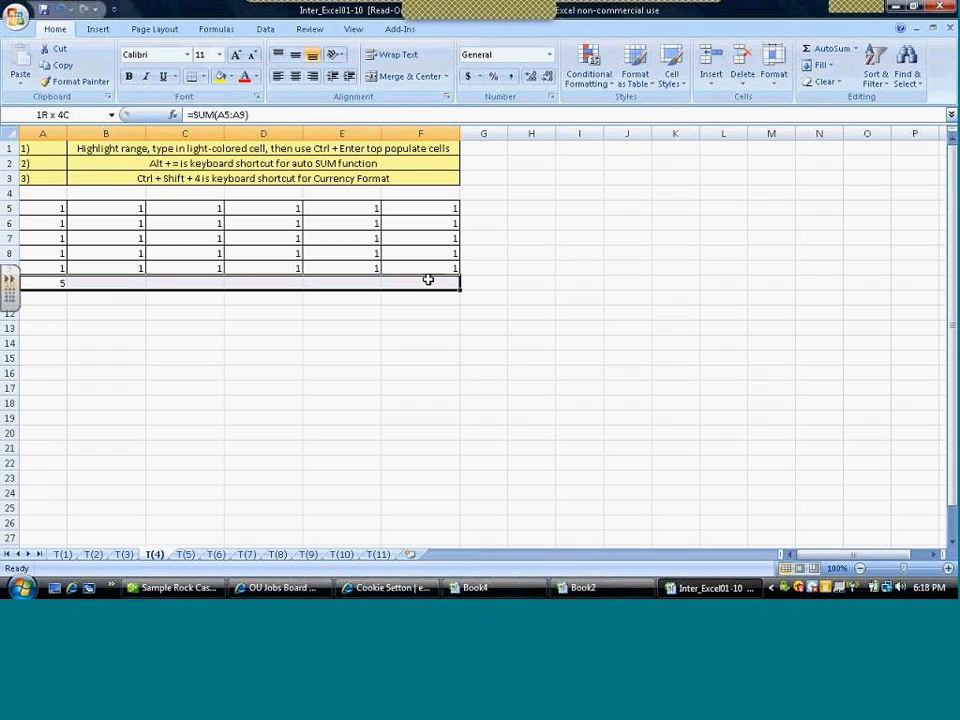
key(alt+equal)
drag(47, 284, 431, 284)
key(Delete)
drag(431, 284, 36, 282)
- Sum A5:A9 in cell A10 and copy the formula across through F10
click(36, 282)
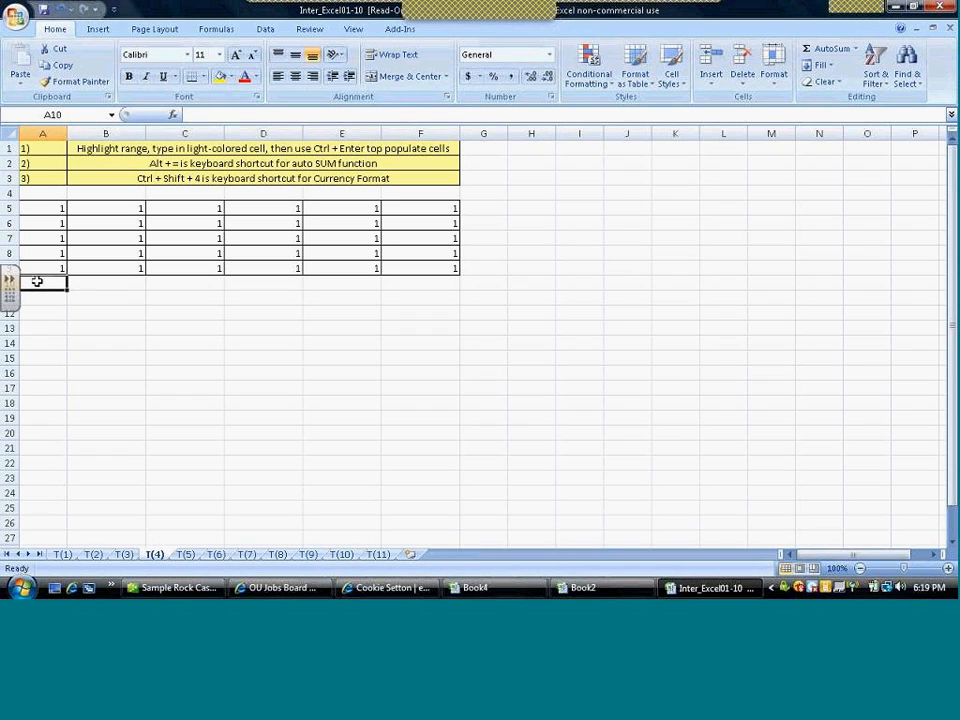
key(alt+equal)
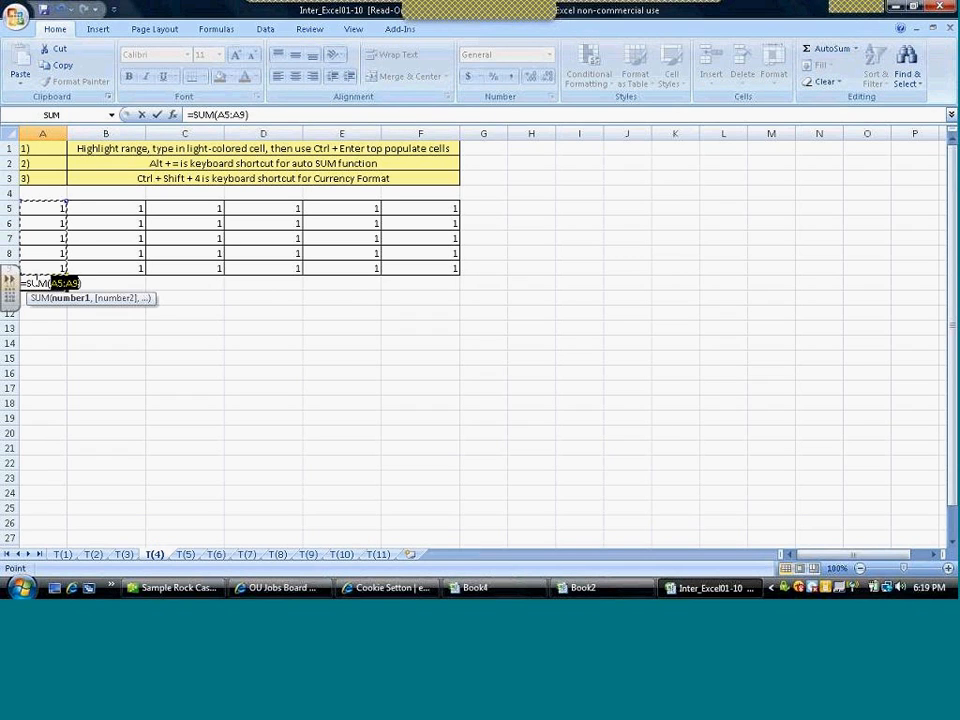
key(ctrl+Return)
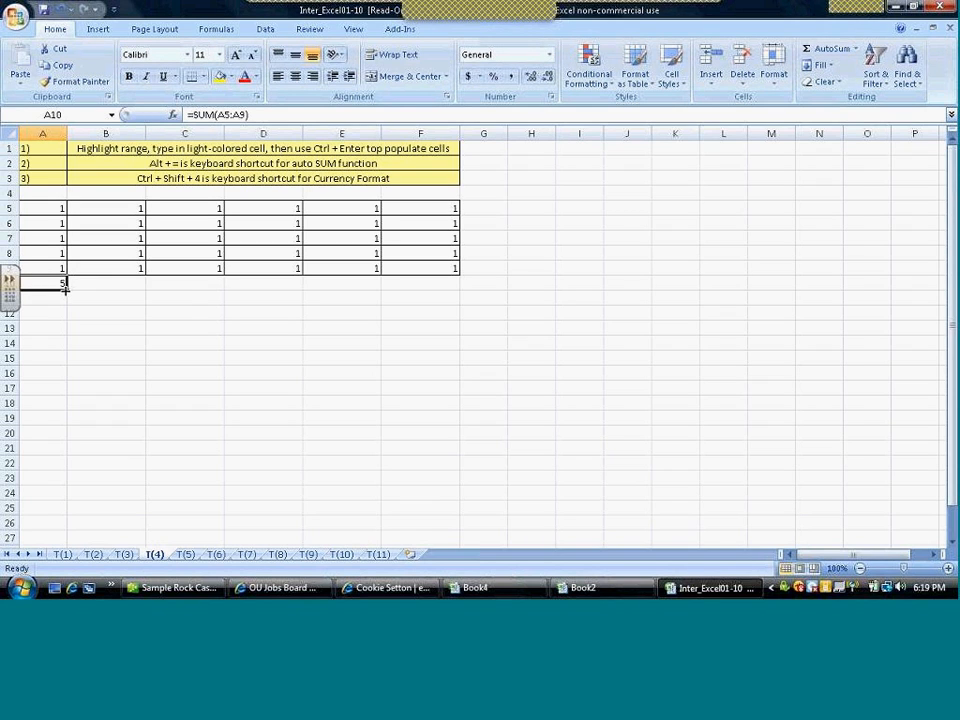
drag(64, 287, 435, 304)
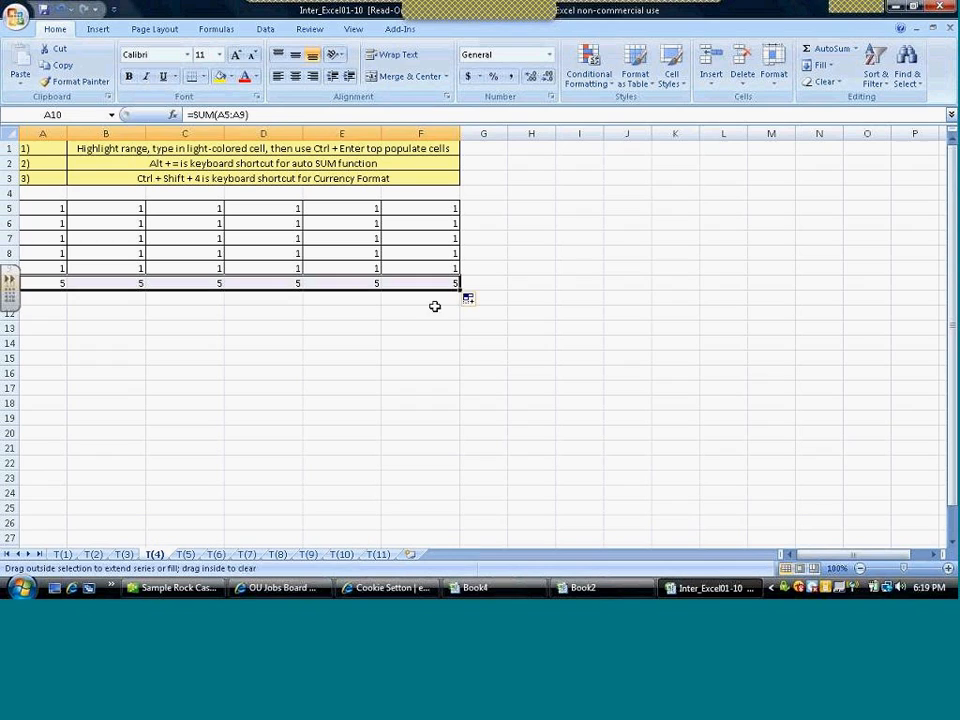
click(423, 329)
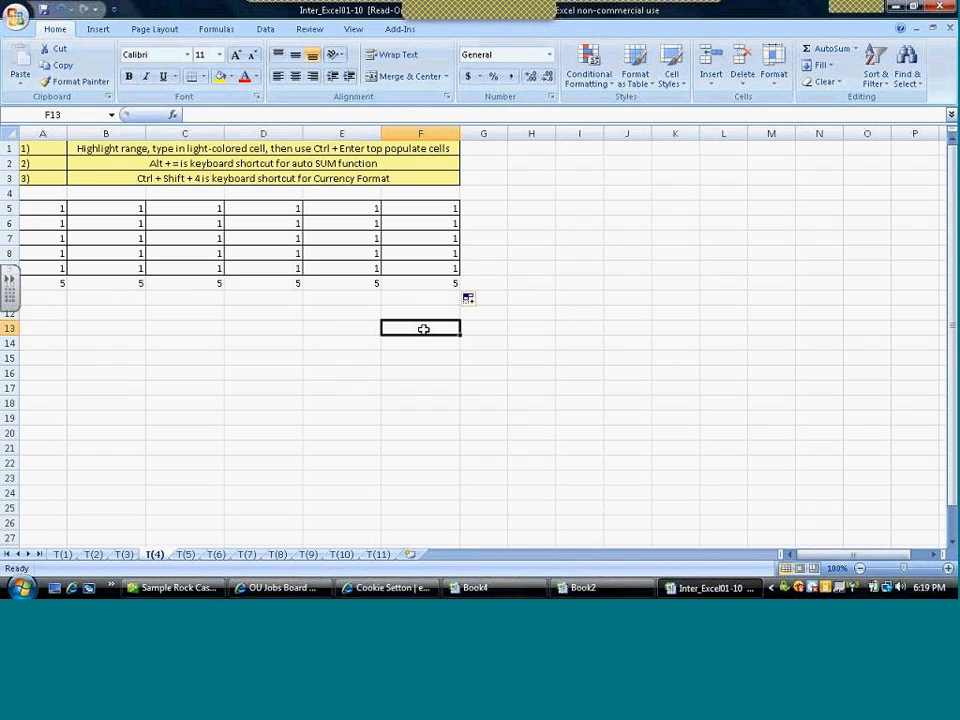
- Apply the Currency format to the whole table A5:F10, including the totals row
click(407, 283)
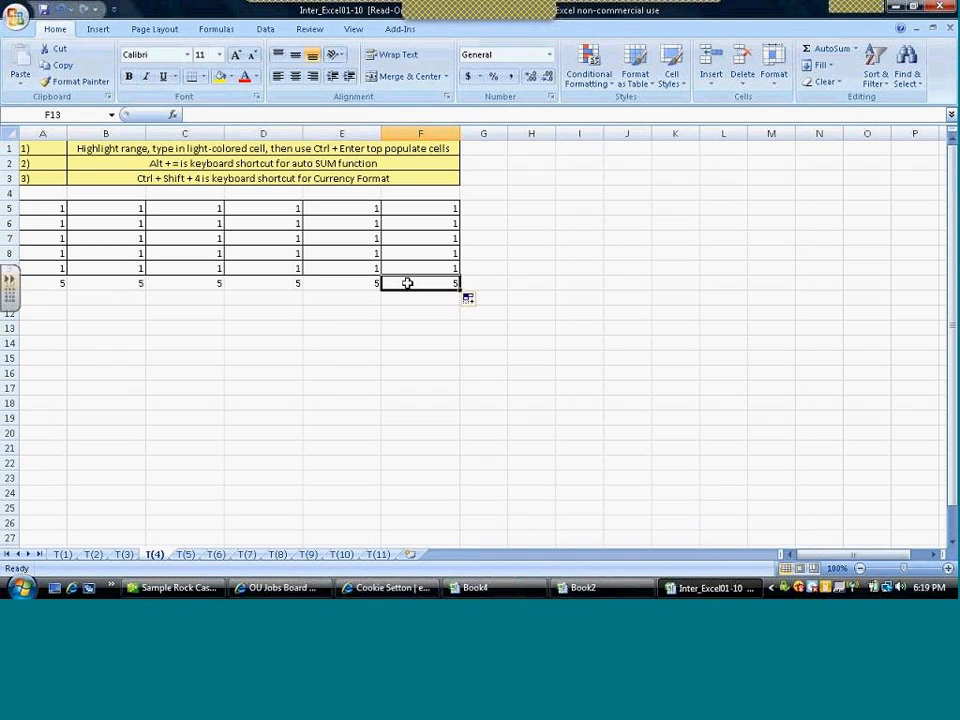
key(ctrl+a)
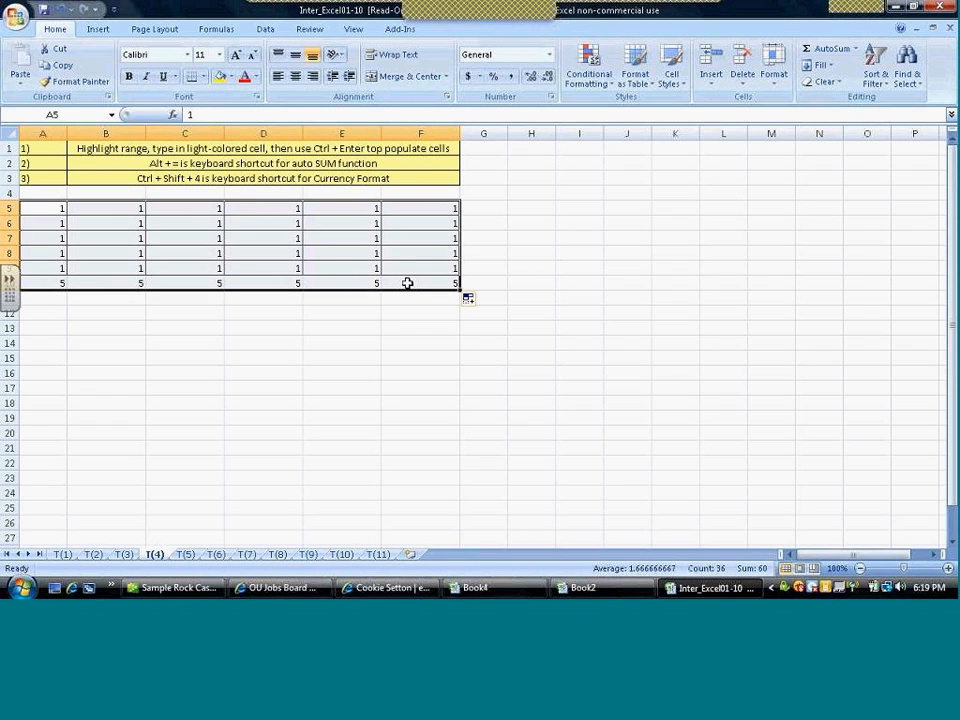
key(ctrl+shift+4)
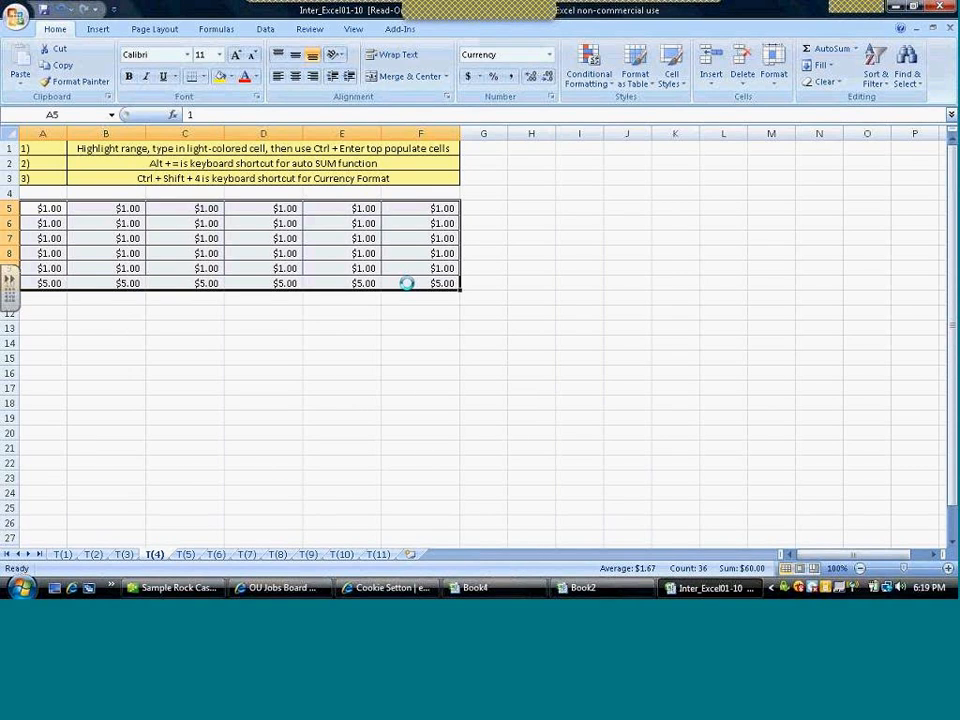
click(398, 342)
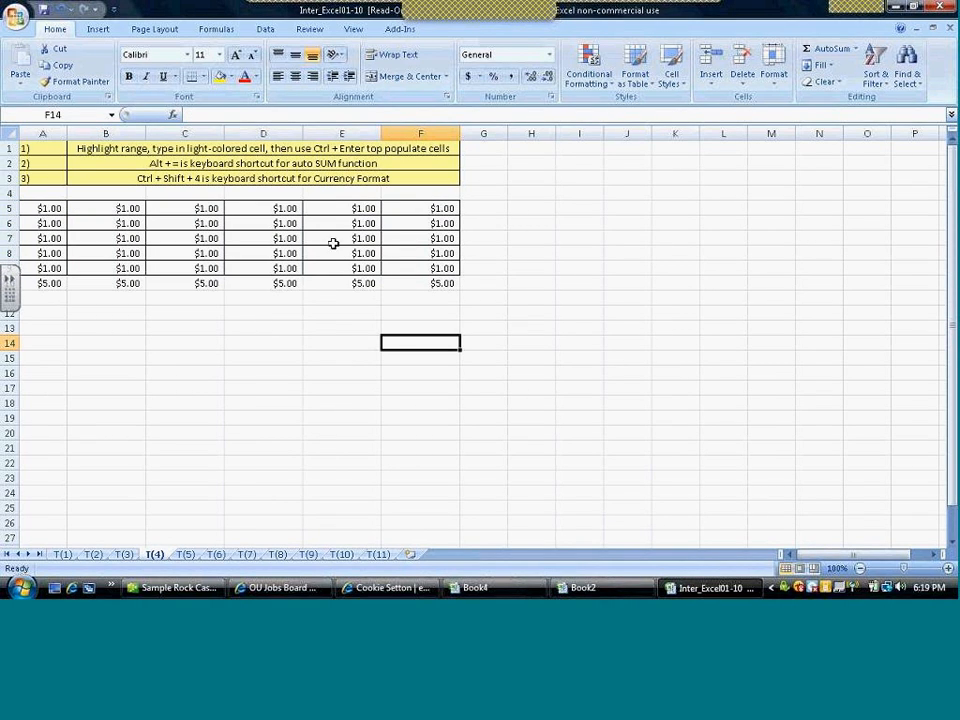
- Select the entire data region A5:F10 starting from cell E8 to check its extent
click(335, 253)
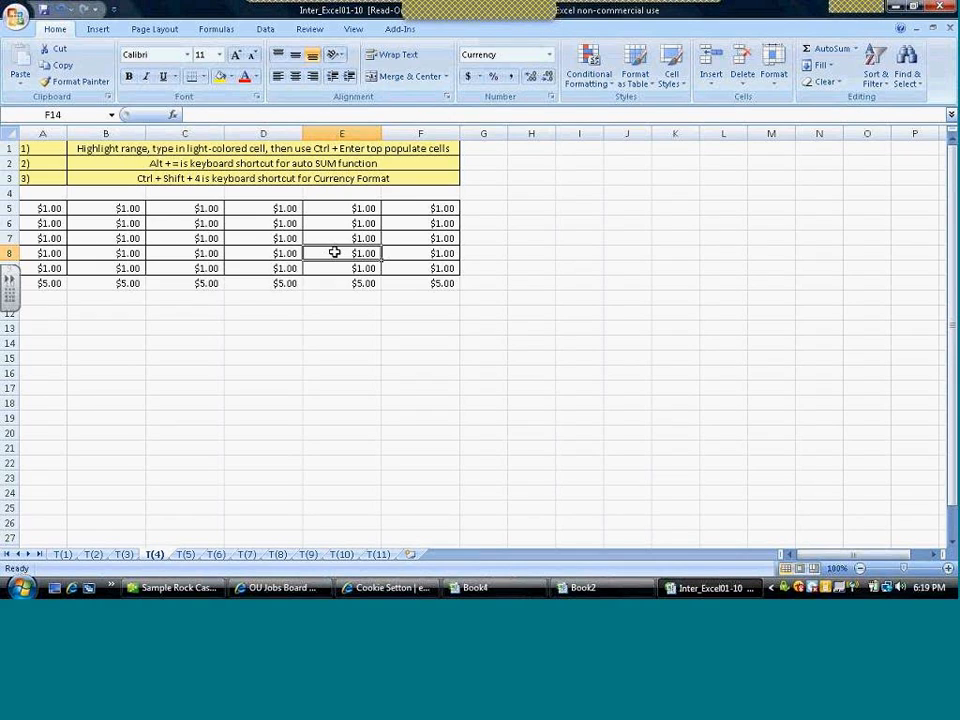
key(ctrl+a)
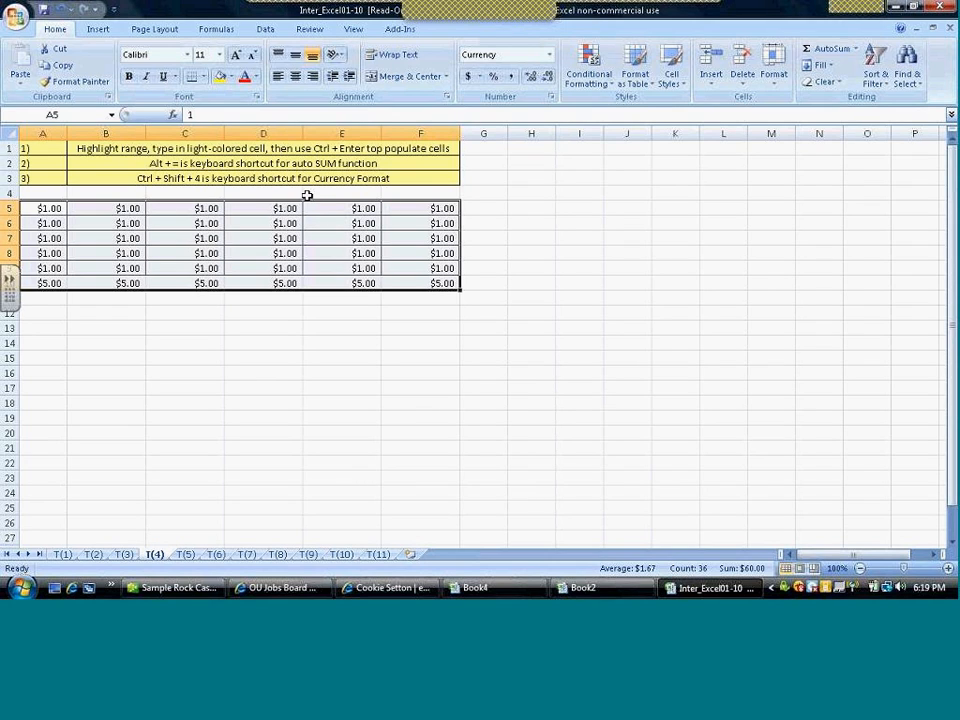
click(472, 342)
- Enter "abc" in cell G8 beside the table and select the whole current region from inside the table
click(488, 256)
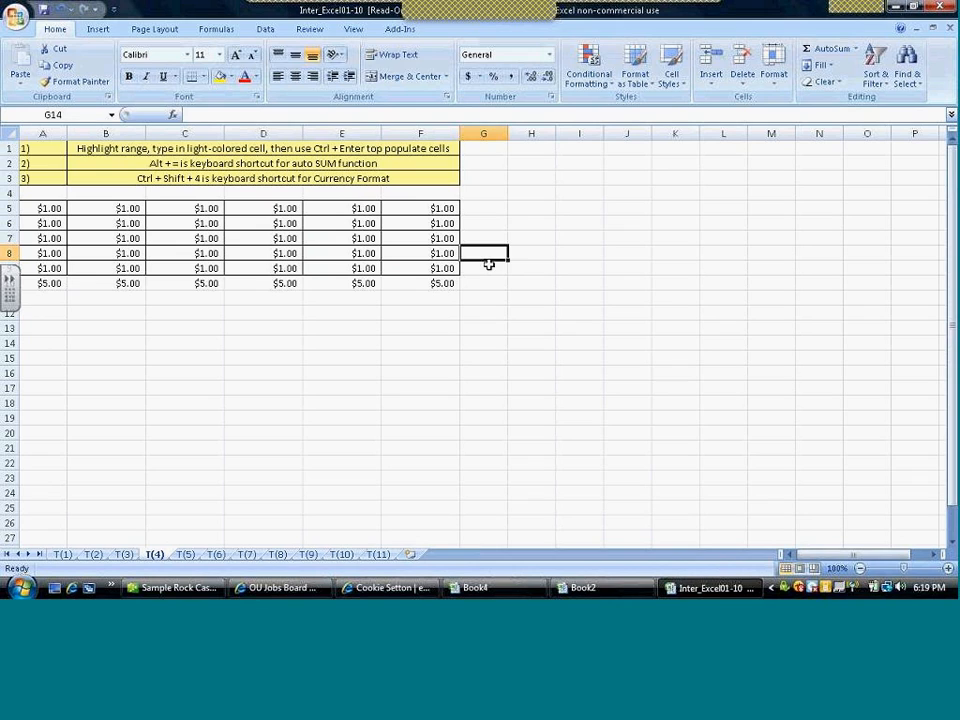
text(abc)
key(ctrl+Return)
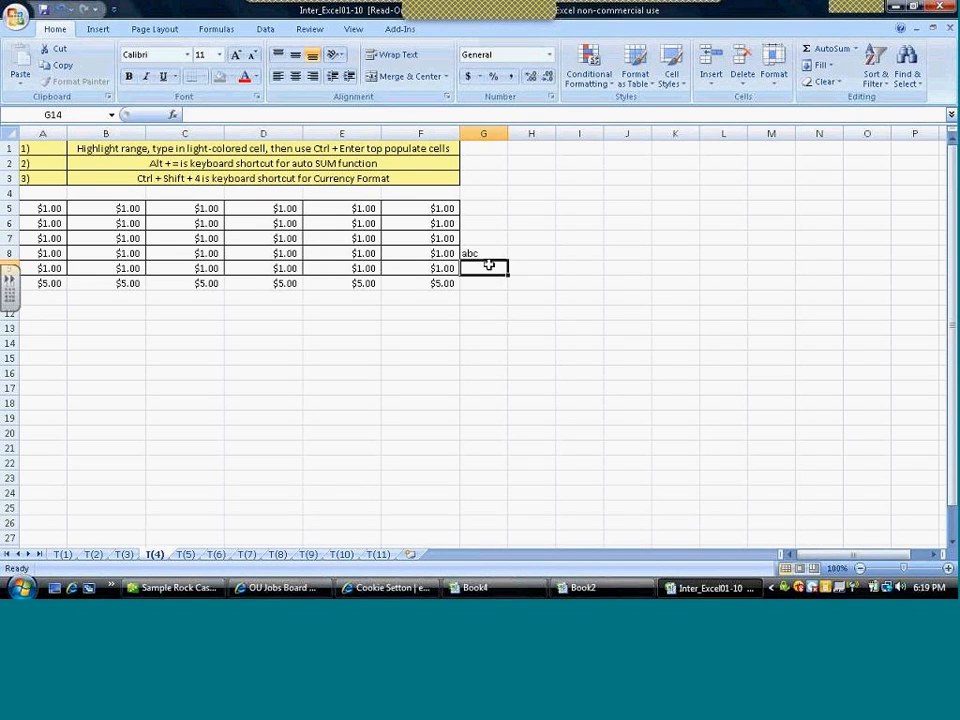
click(328, 223)
key(ctrl+a)
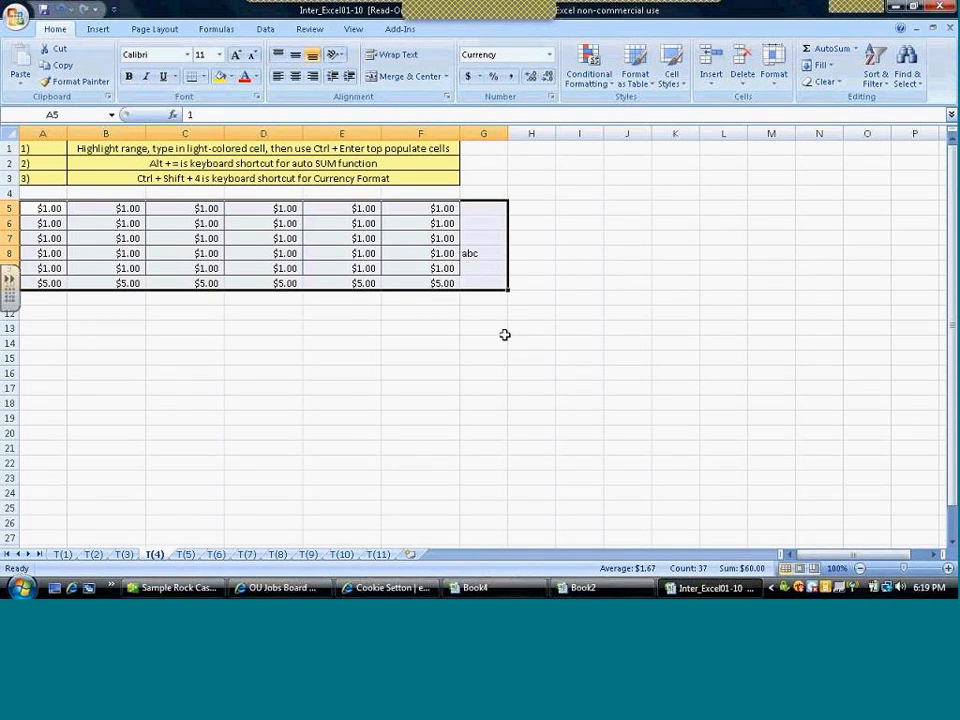
- Clear the "abc" text from cell G8 and return to the total in E10
click(493, 255)
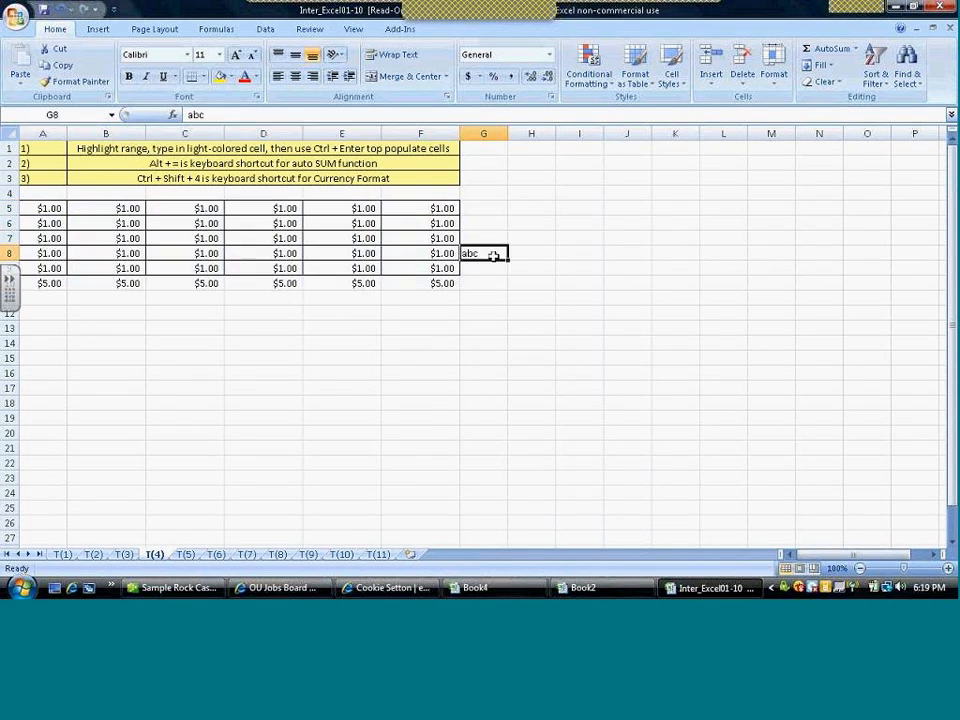
key(Delete)
click(343, 281)
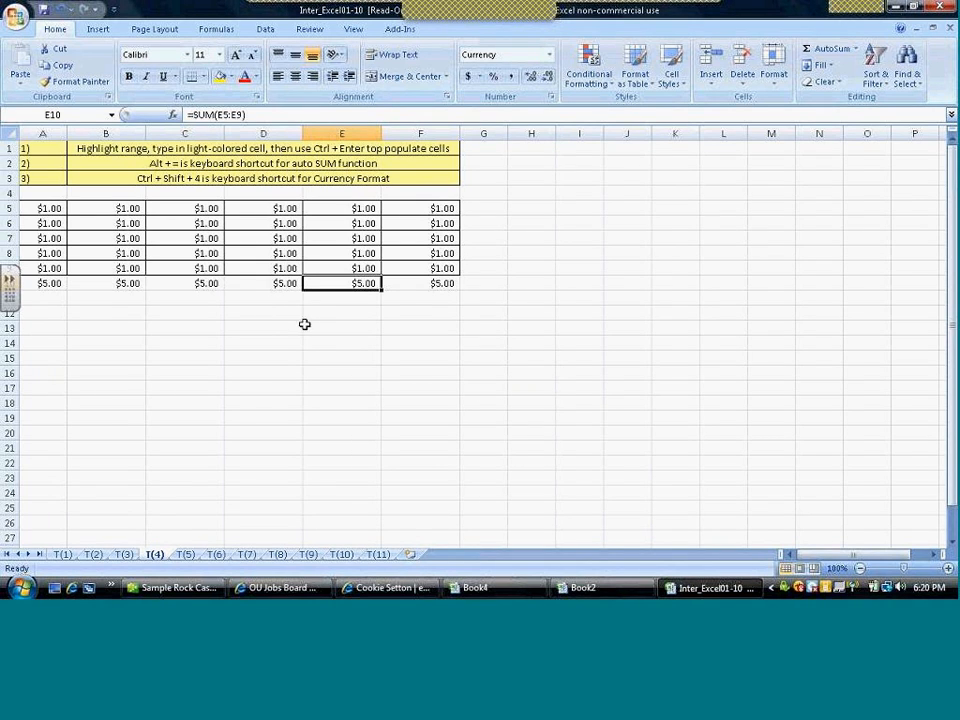
- Switch to the T(5) worksheet and check which named ranges already exist in the workbook
click(185, 555)
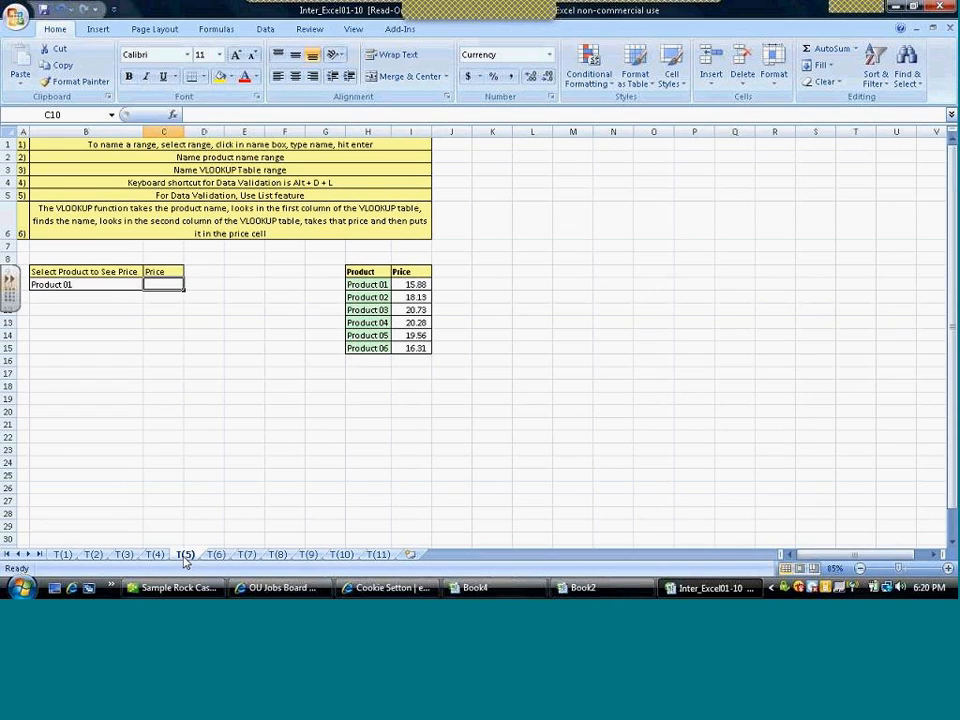
click(947, 569)
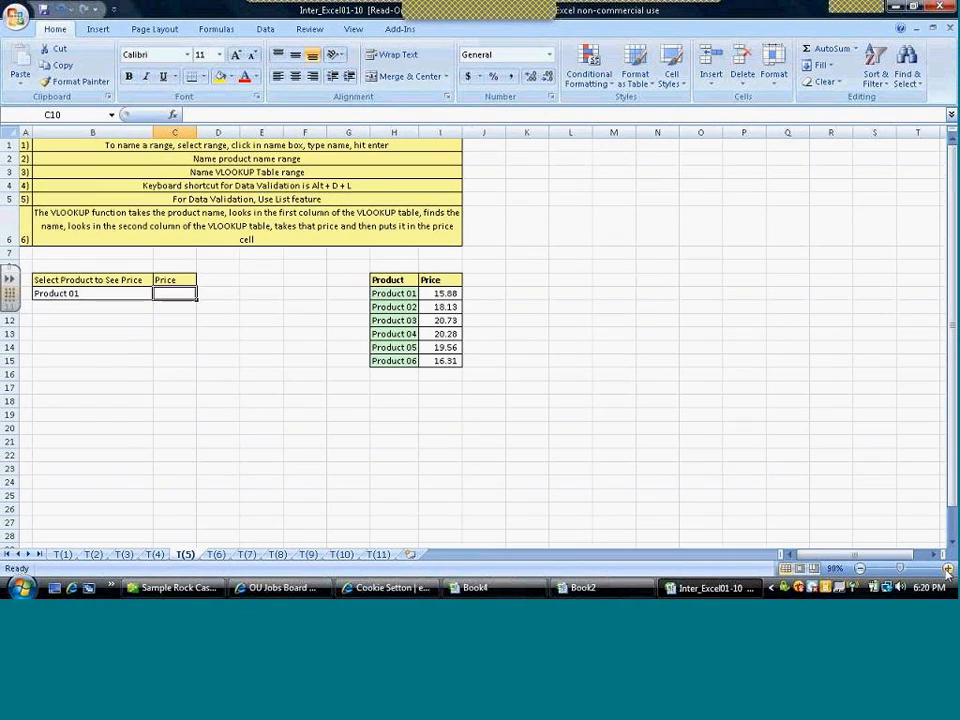
click(947, 569)
click(947, 569)
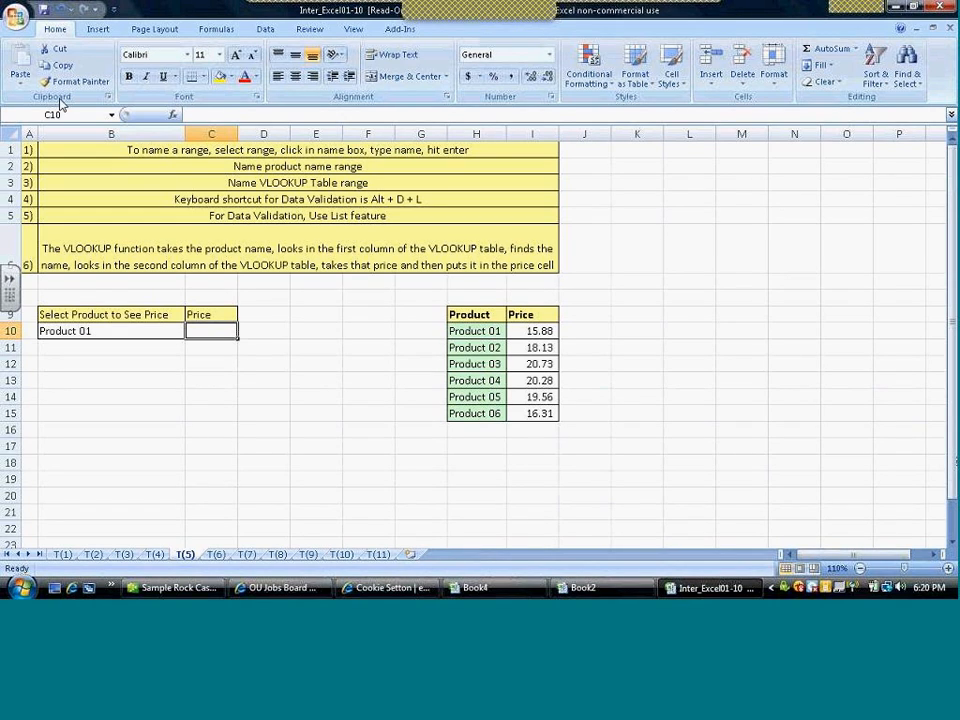
click(111, 115)
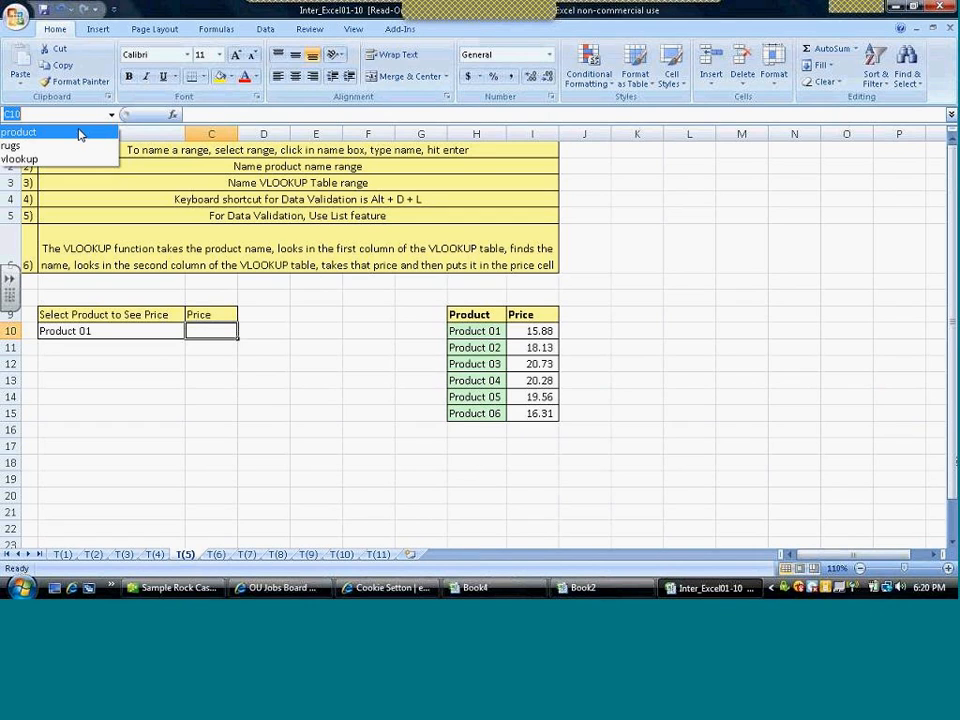
click(310, 38)
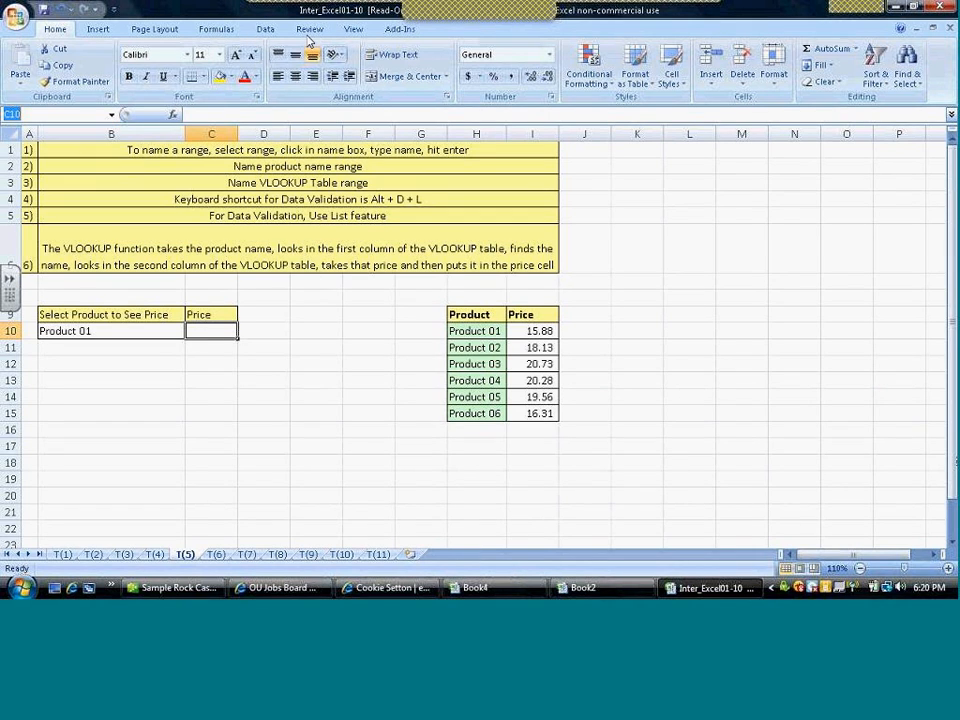
- Delete the defined name "product" in the Name Manager and confirm the deletion
click(308, 32)
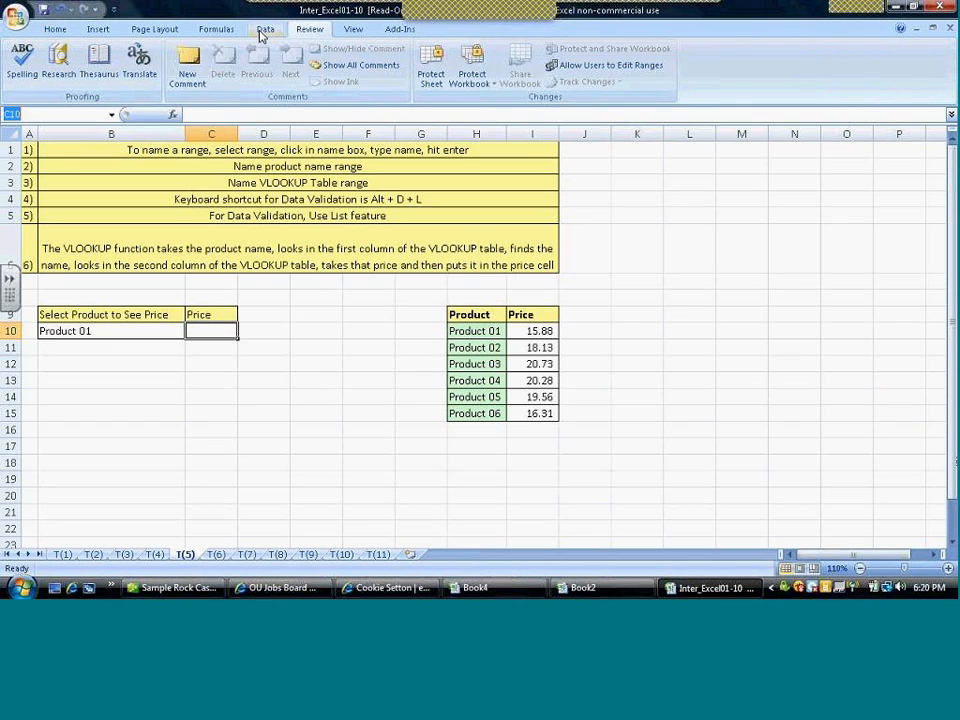
click(264, 30)
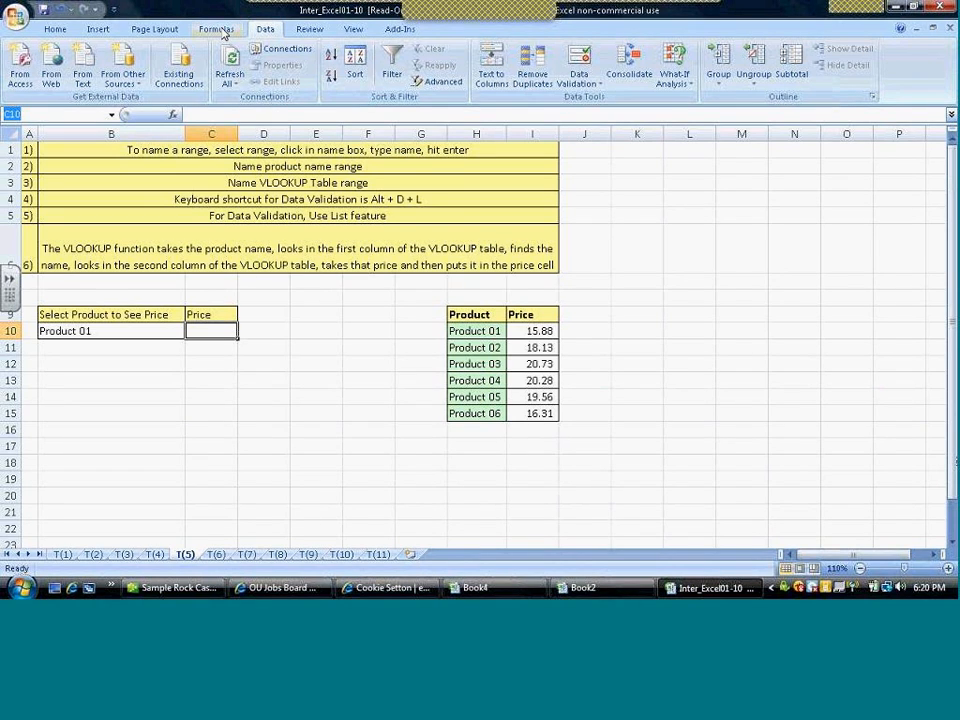
click(222, 30)
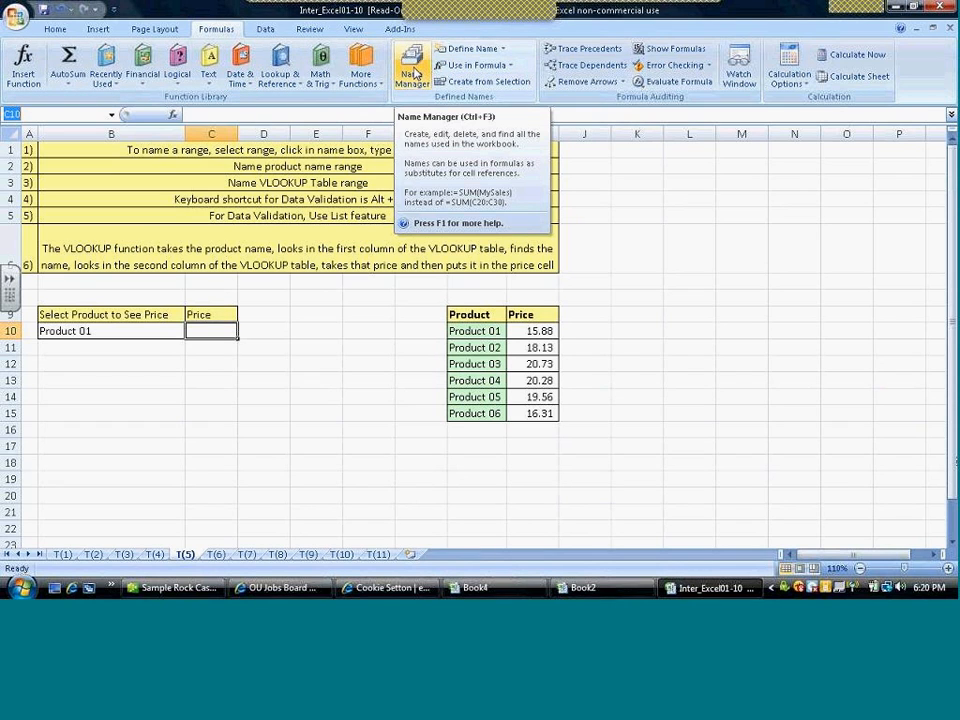
click(414, 72)
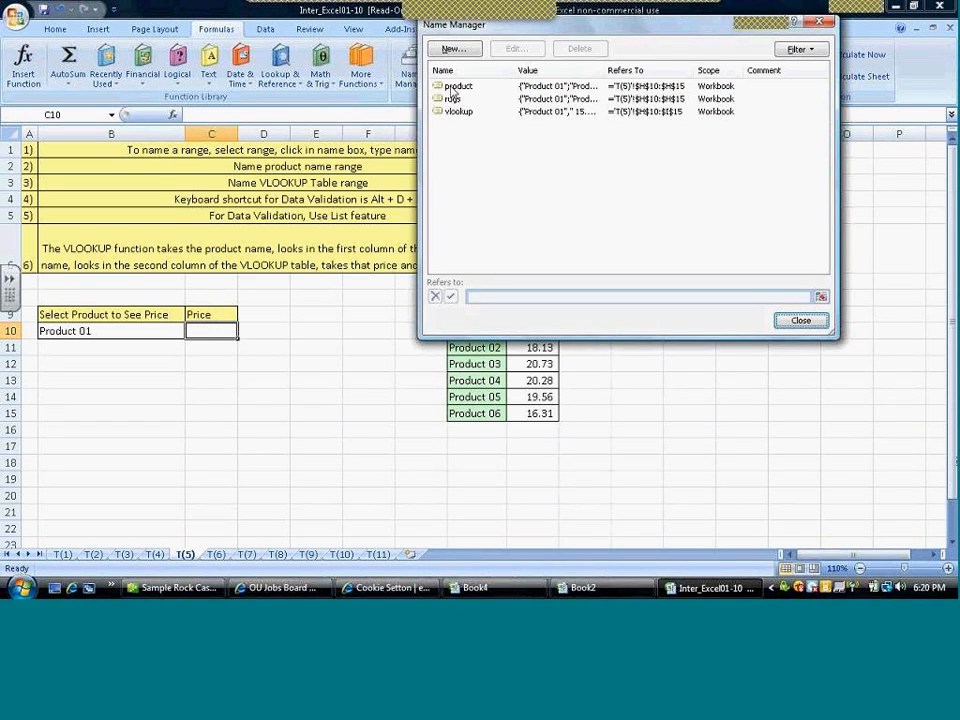
click(450, 87)
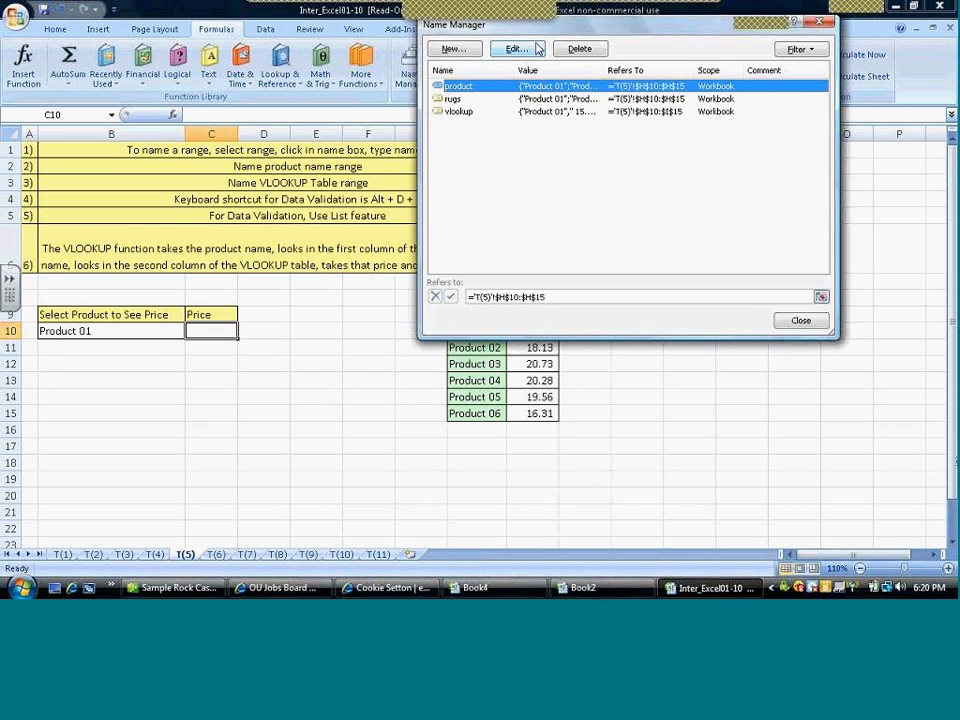
click(580, 50)
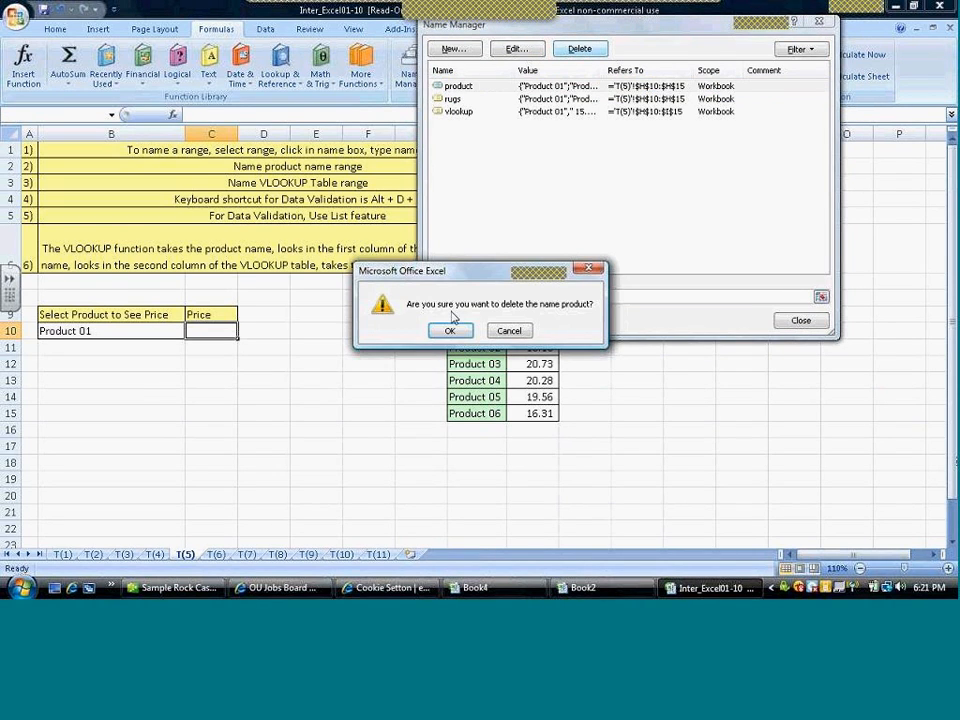
click(450, 330)
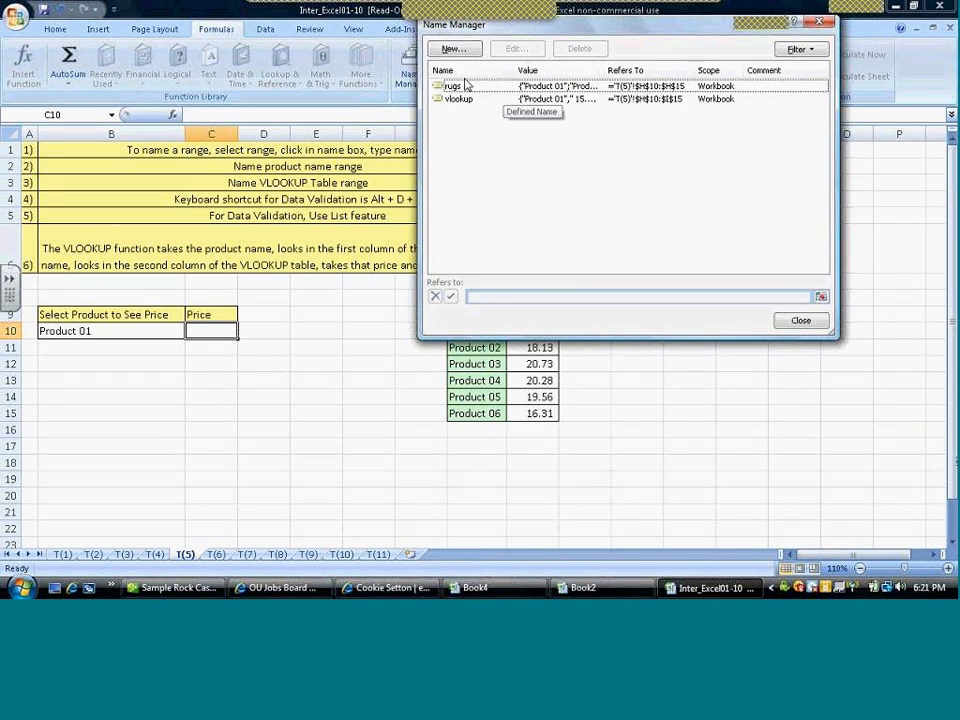
- Delete the defined names "rugs" and "vlookup" in the Name Manager and close it
click(465, 85)
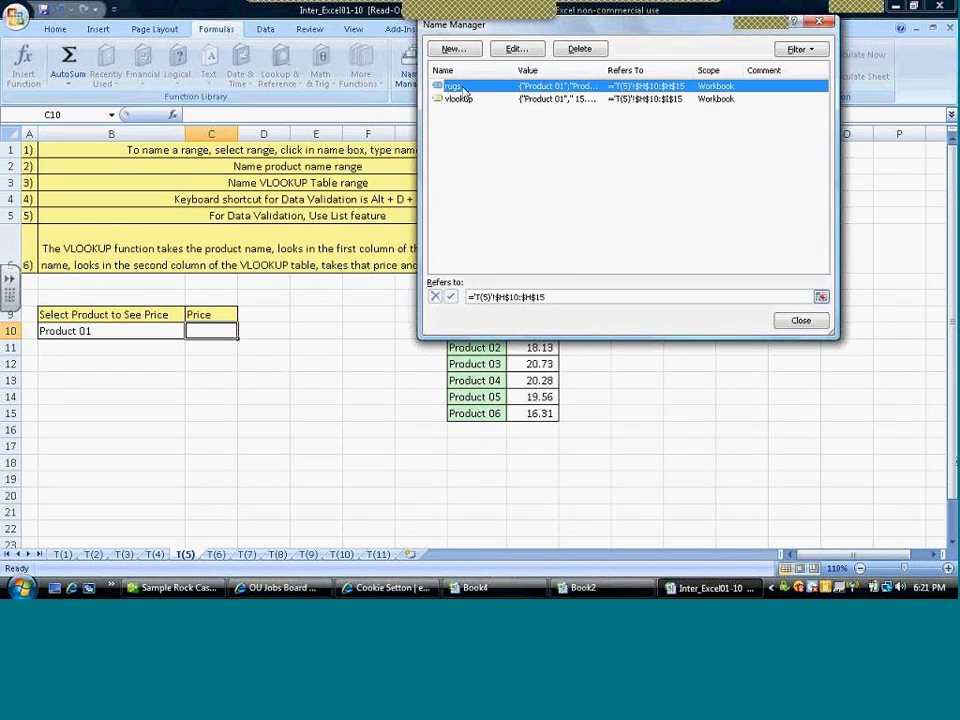
click(581, 48)
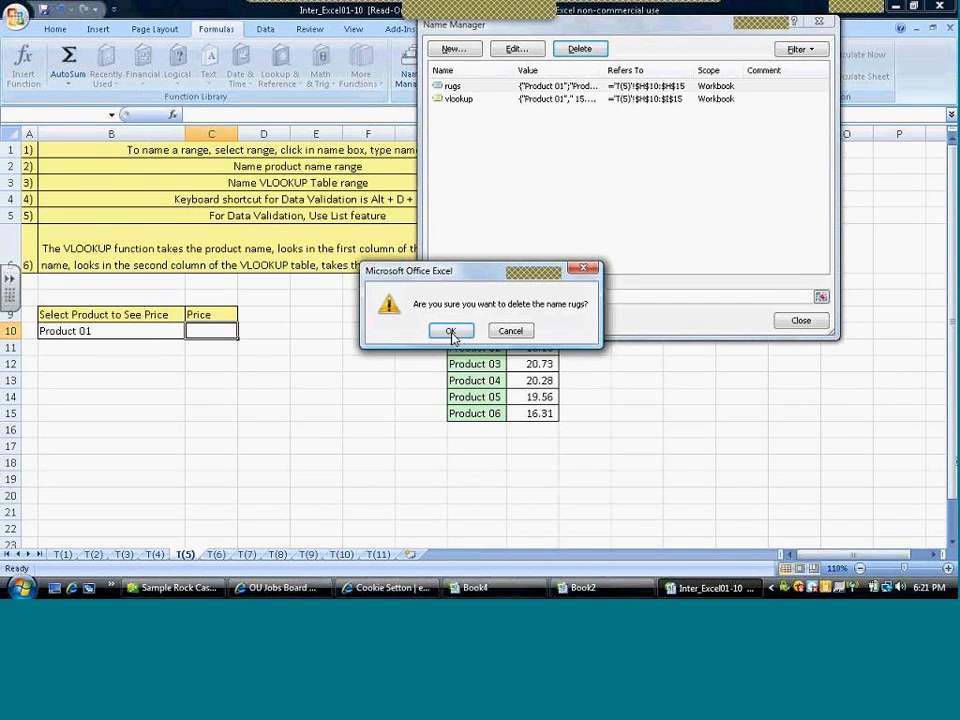
click(451, 332)
click(464, 88)
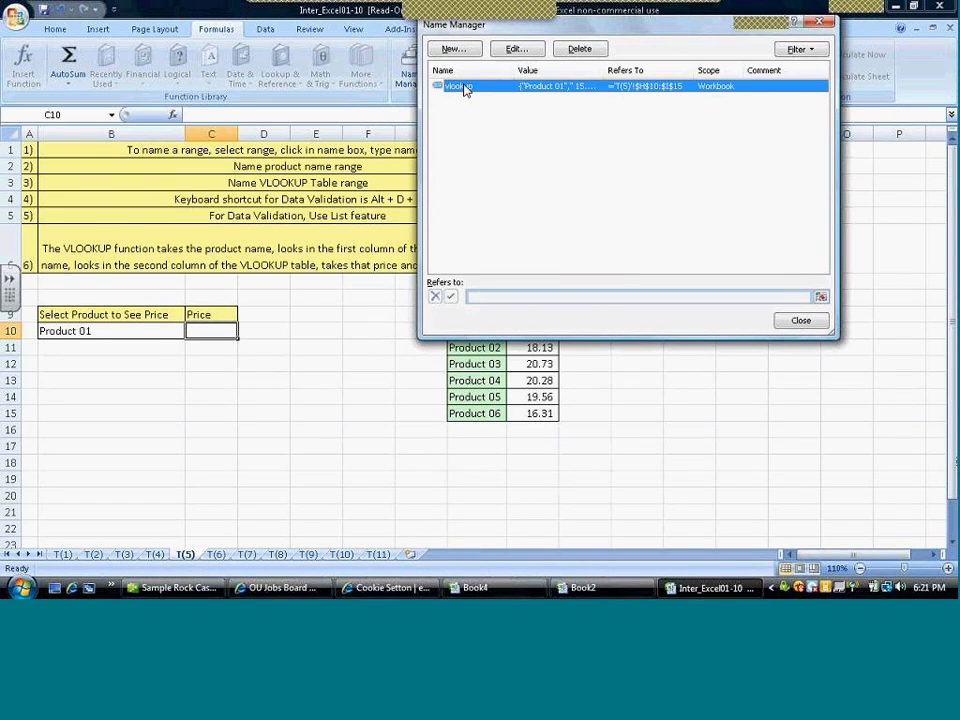
click(580, 49)
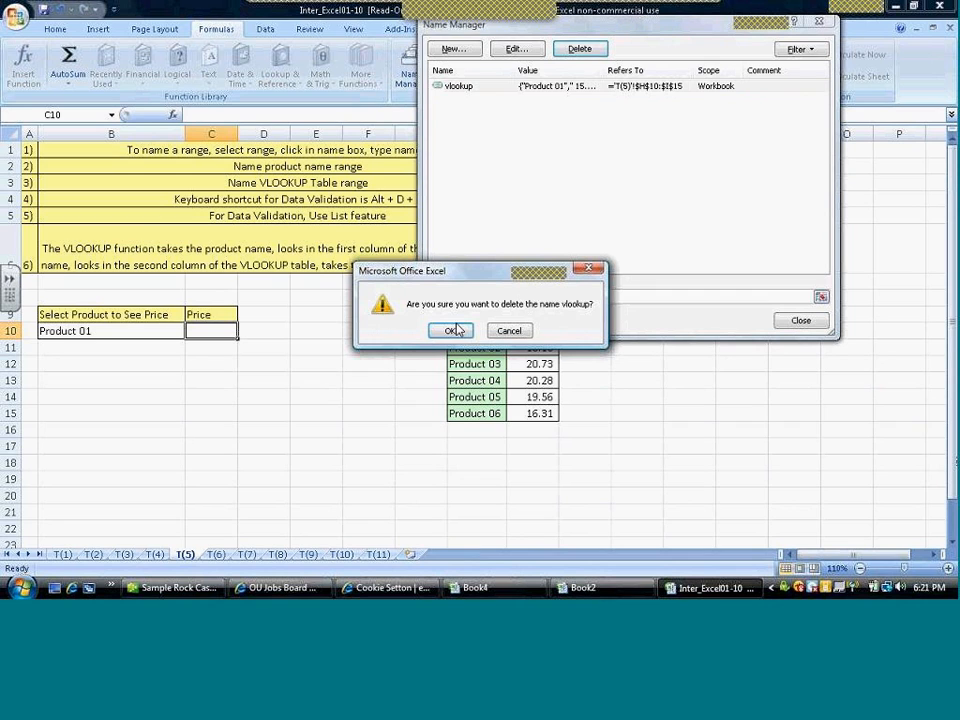
click(454, 330)
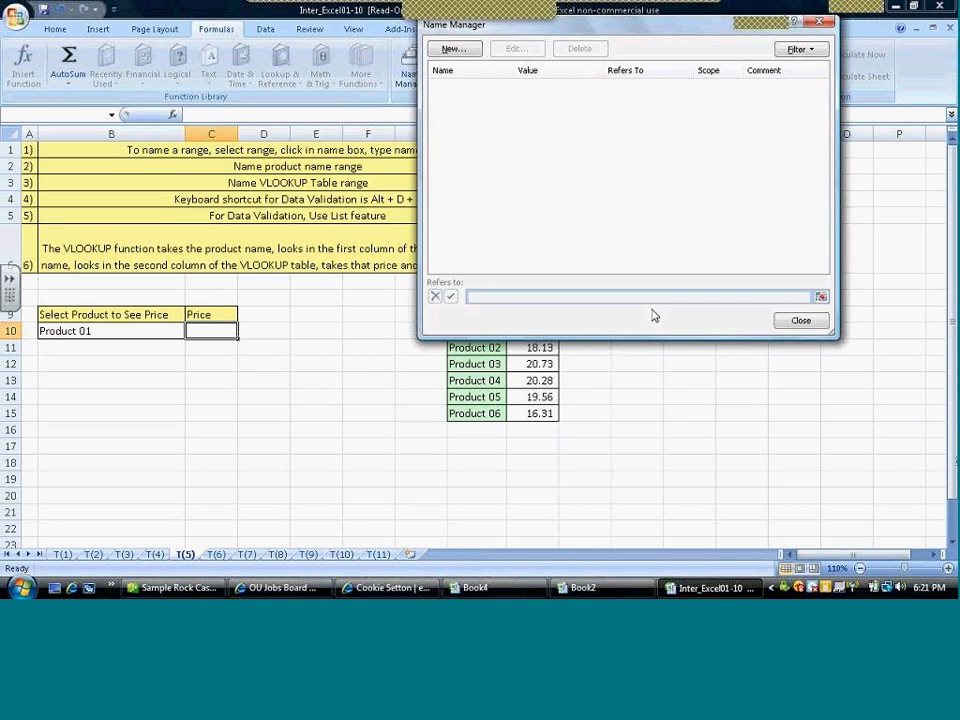
click(815, 324)
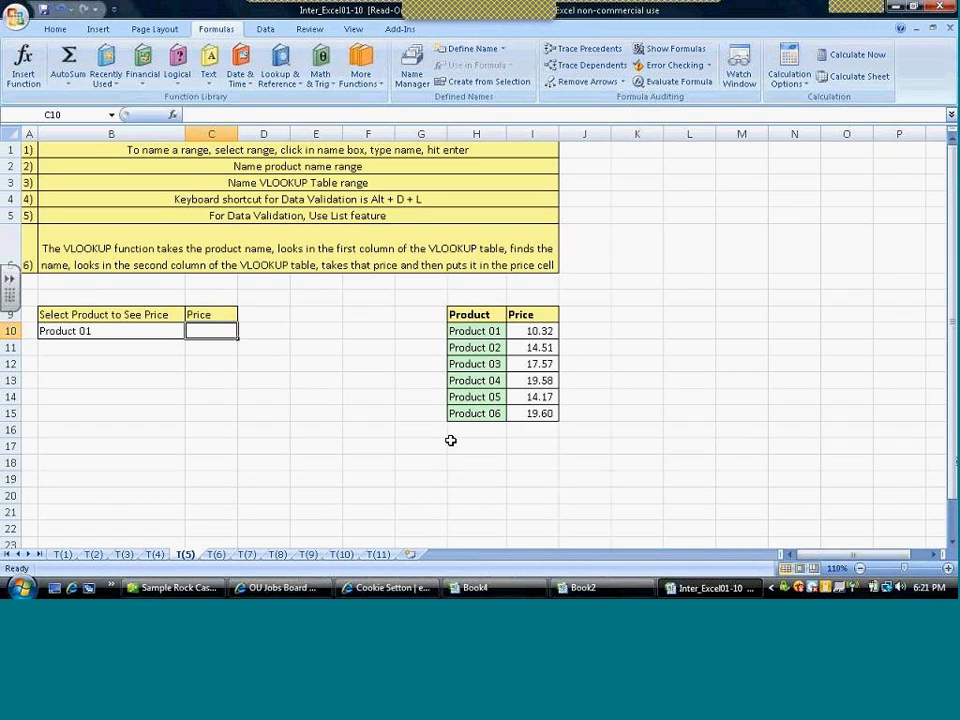
- Name the product cells H10:H15 "product" and deselect the range
click(73, 333)
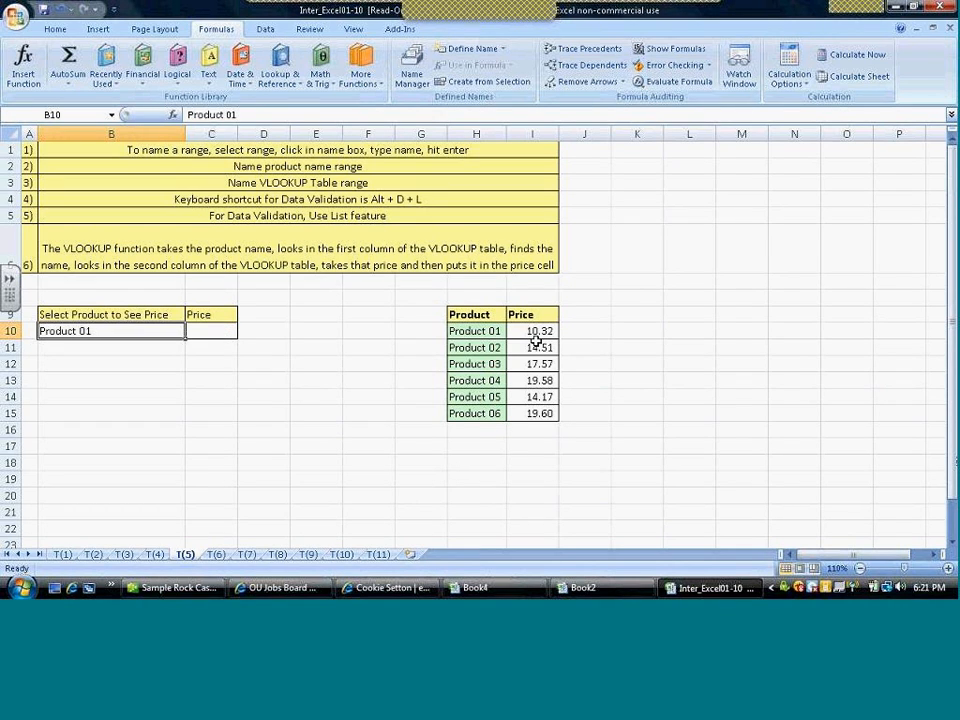
drag(494, 332, 483, 413)
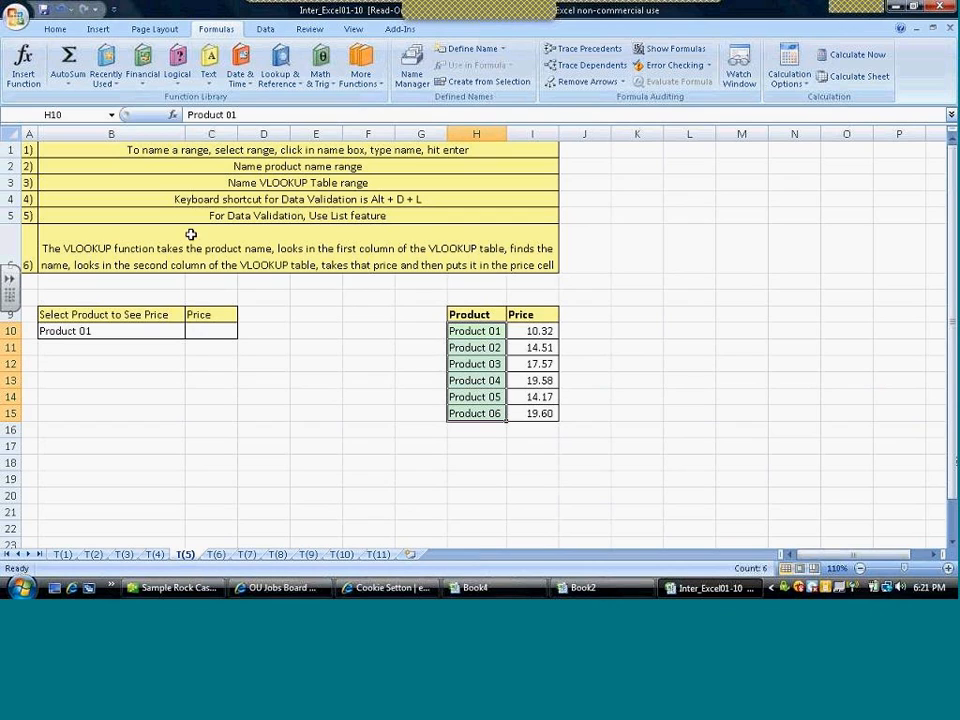
click(68, 114)
text(product)
key(Return)
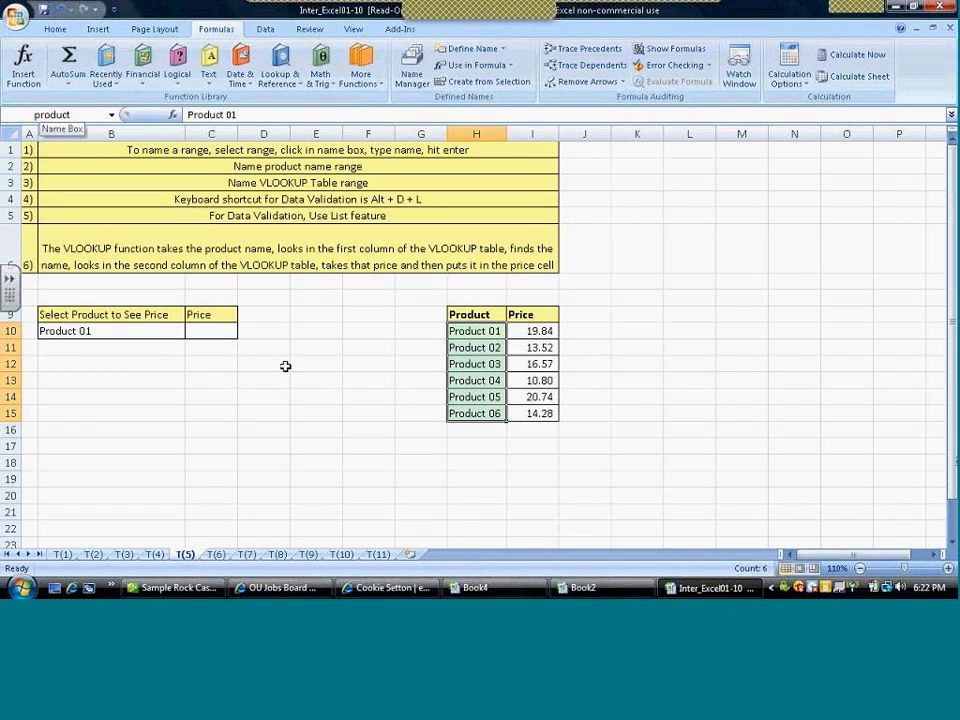
click(285, 365)
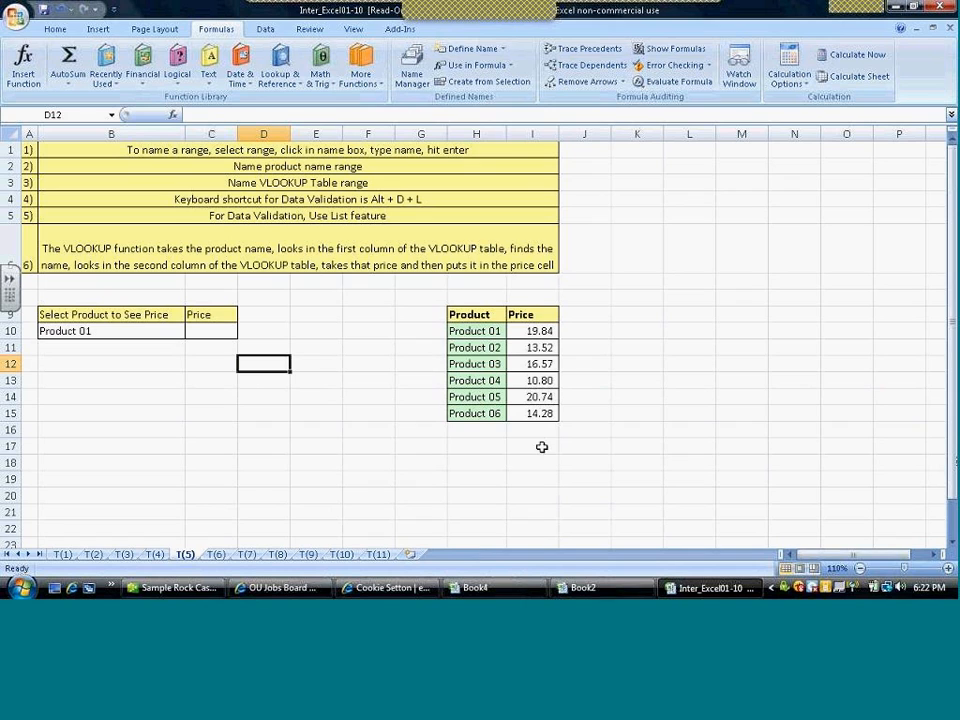
- Recalculate the sheet and replace the random price formulas of Product 01 and Product 02 with 20.84 and 15.6
key(F9)
click(546, 332)
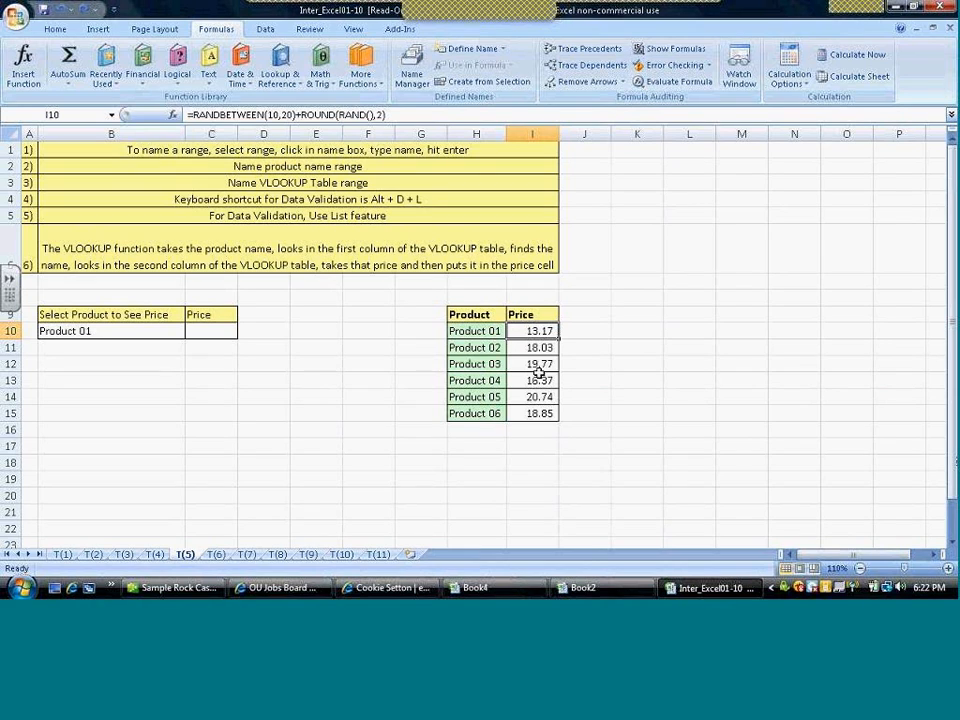
text(20.8)
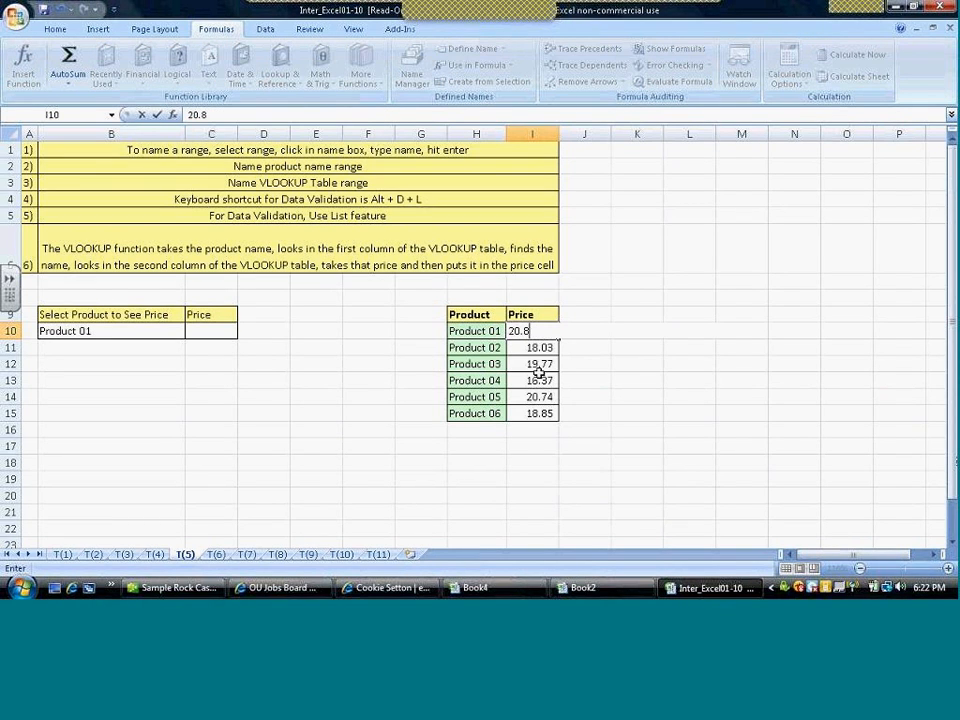
text(4)
key(Return)
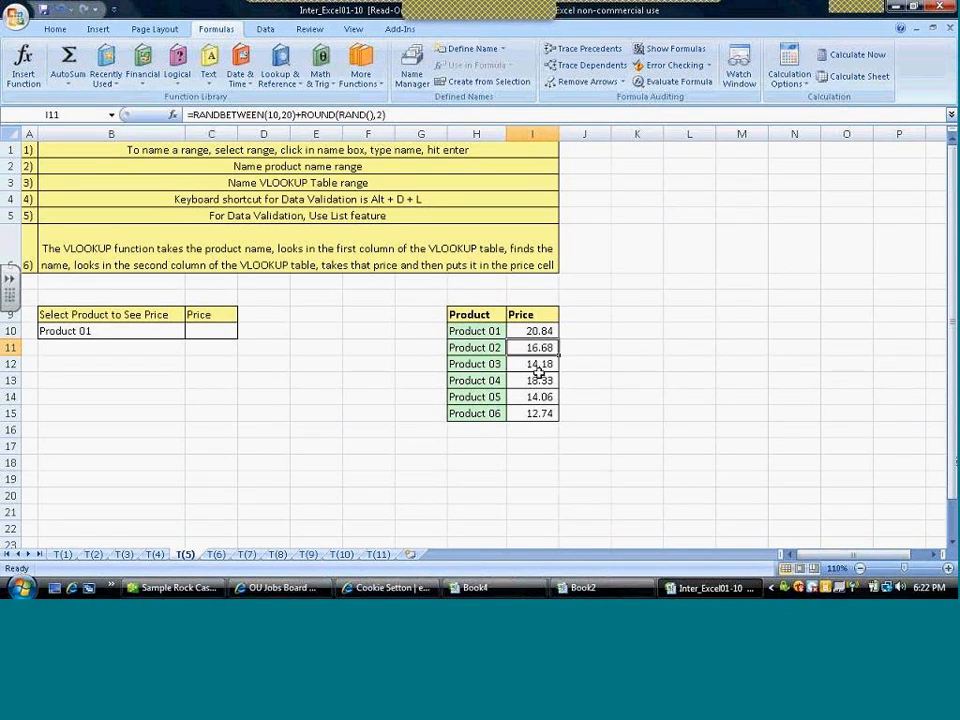
text(15.6)
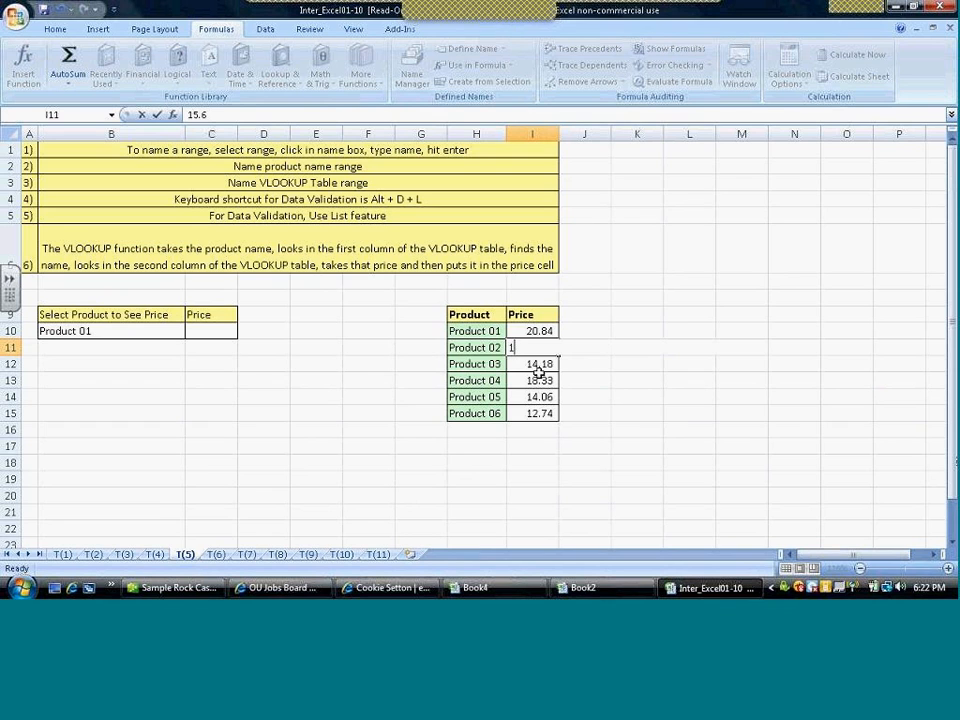
key(Return)
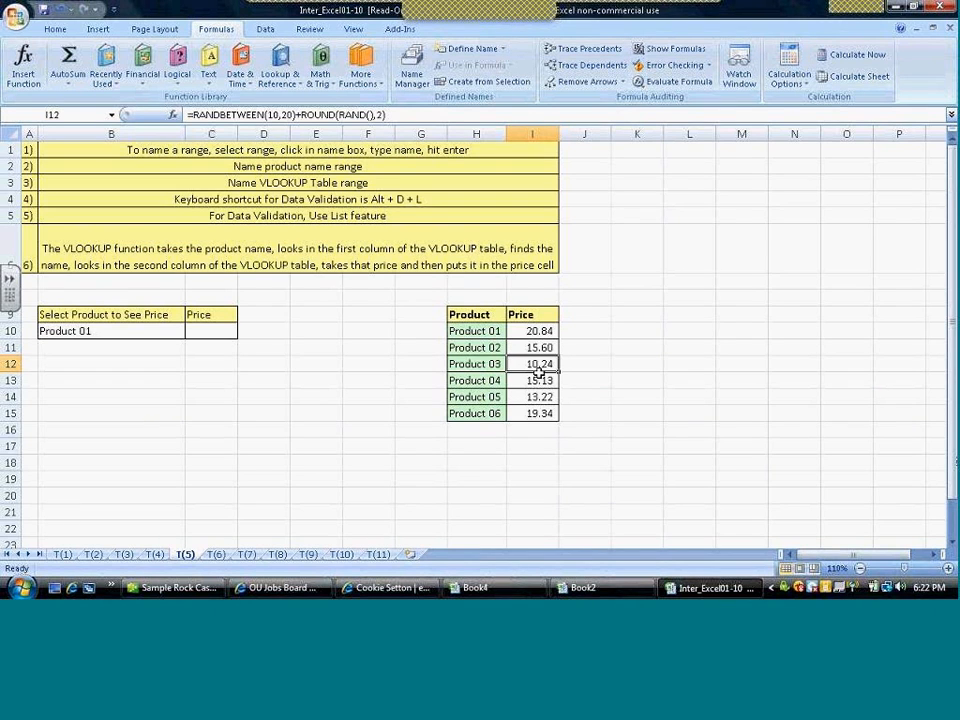
- Replace the price formulas of Product 03 and Product 04 with the fixed values 13.40 and 13.76
text(13.40)
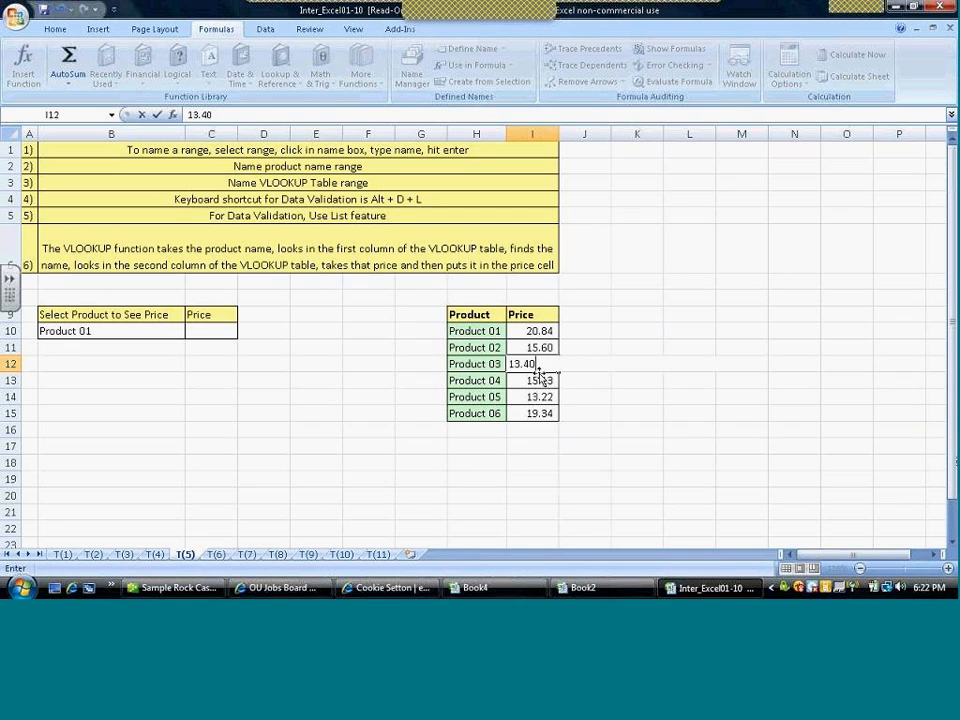
key(Return)
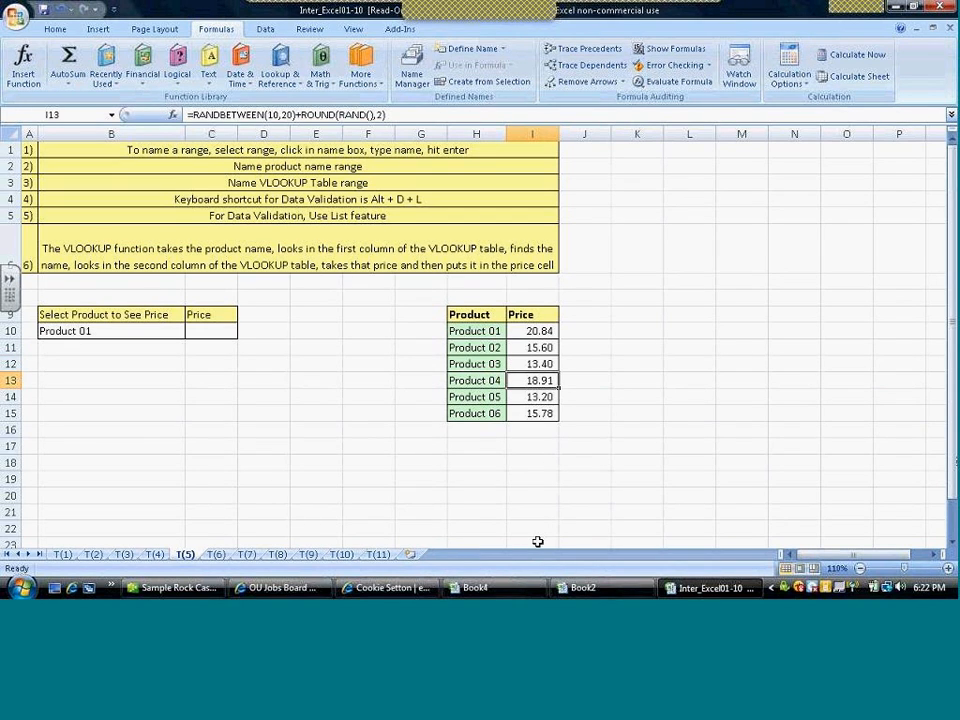
text(13.7)
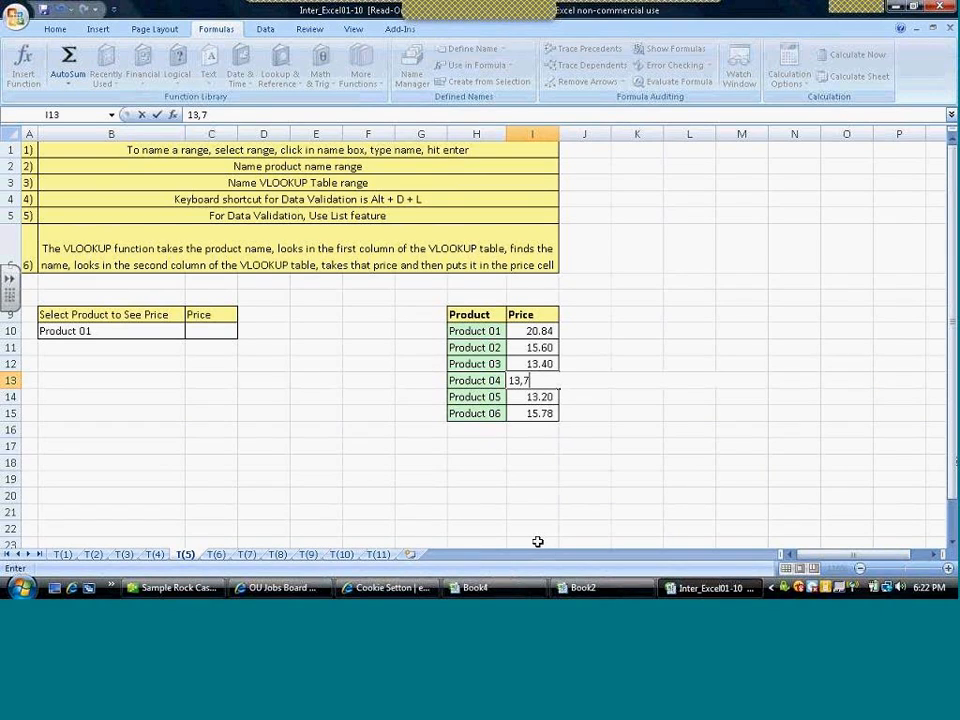
key(BackSpace)
key(BackSpace)
text(.76)
key(Tab)
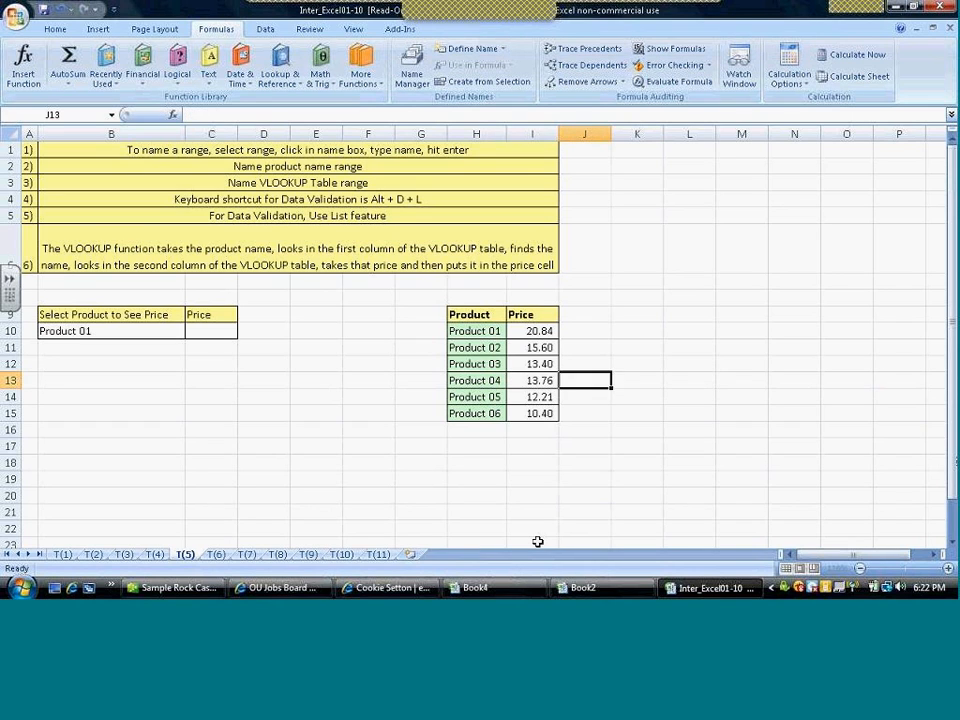
- Replace the price formulas of Product 05 and Product 06 with the fixed values 11.05 and 10.32
click(537, 399)
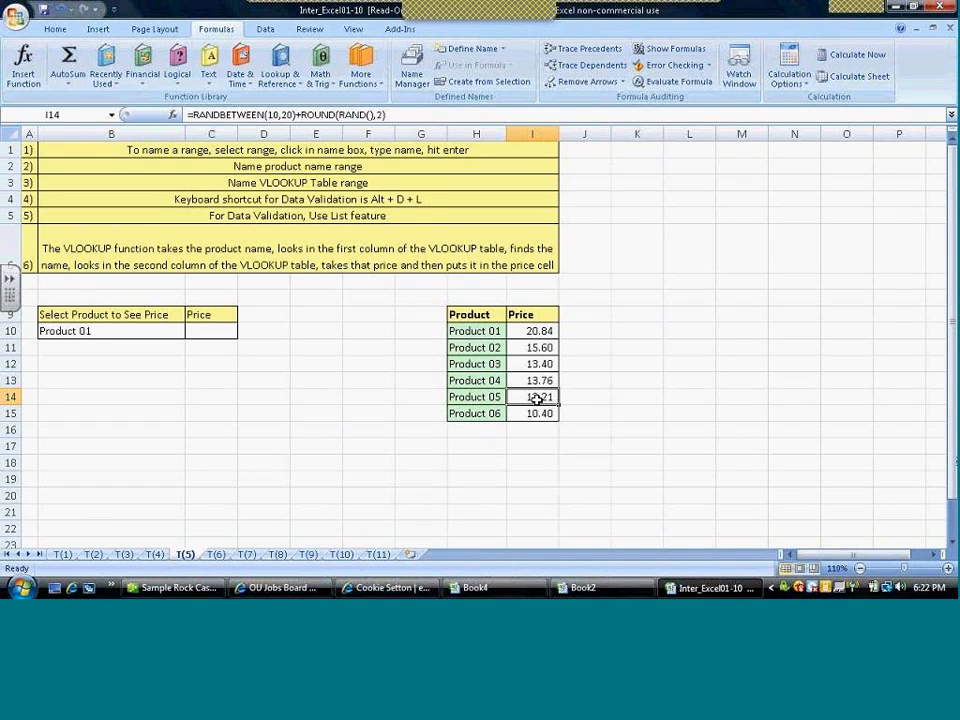
text(11.05)
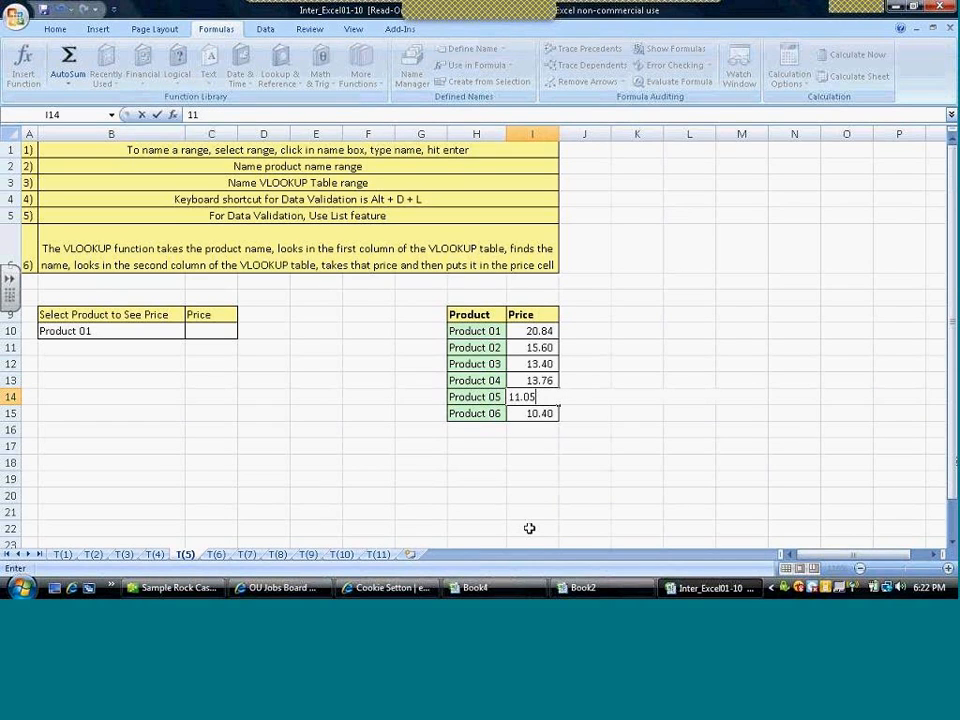
key(Tab)
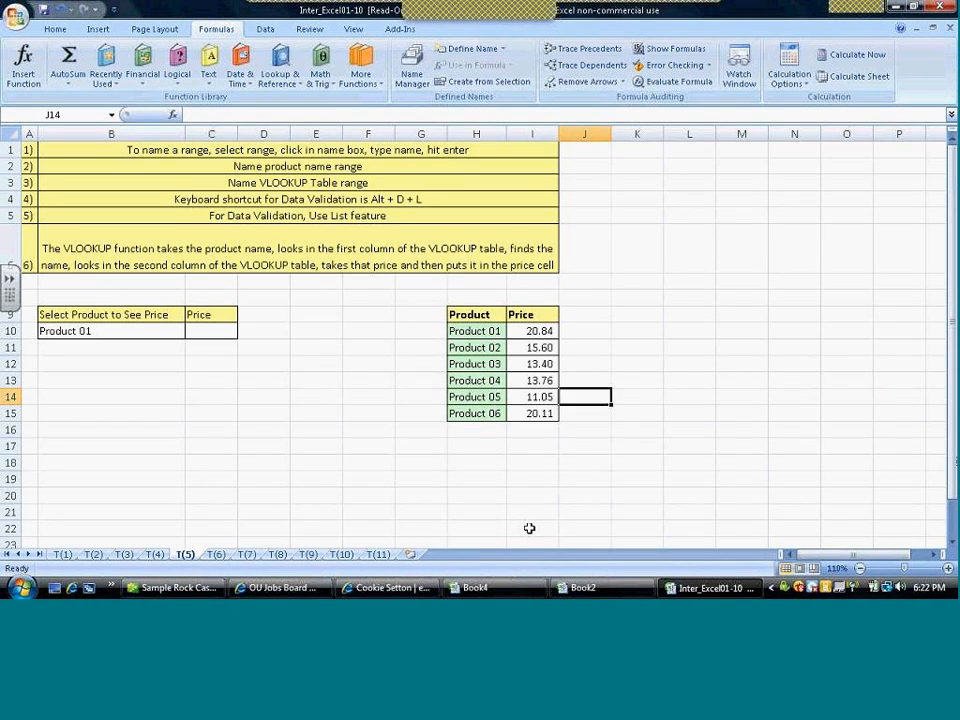
key(Down)
key(Left)
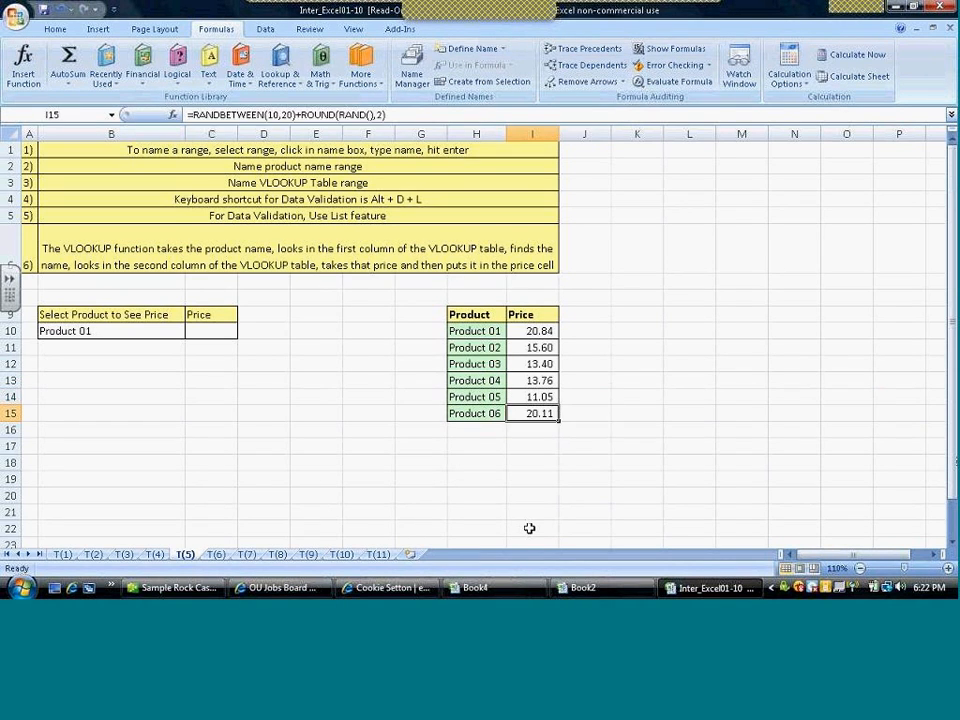
text(10)
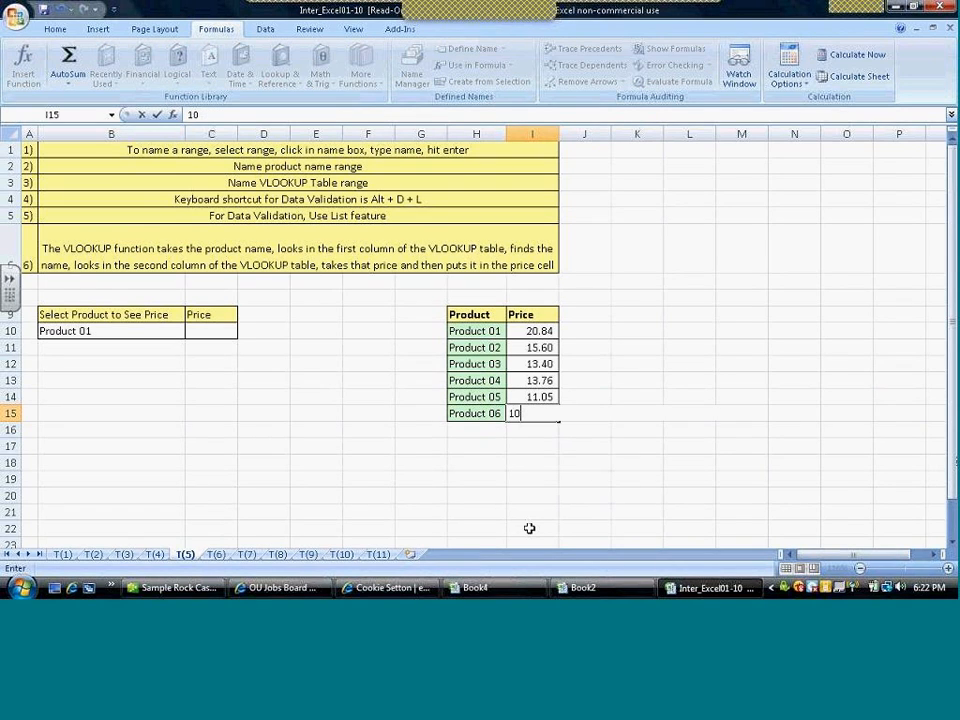
text(.32)
key(Return)
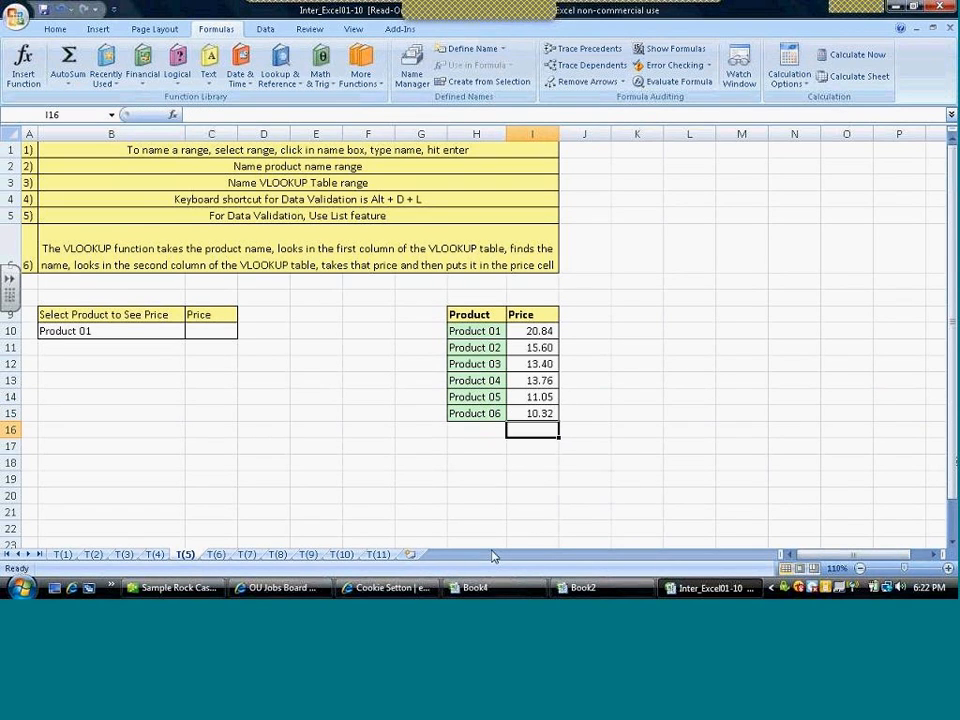
- Check the list of defined names and enter the name "product" for the cells H10:H15 again
click(113, 118)
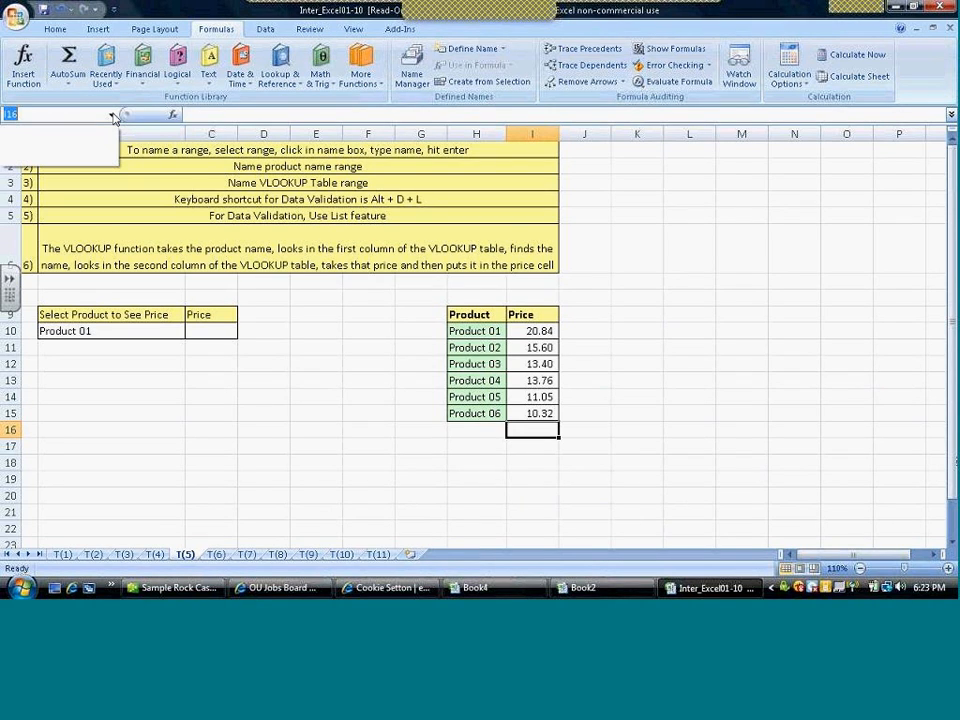
click(465, 352)
click(465, 352)
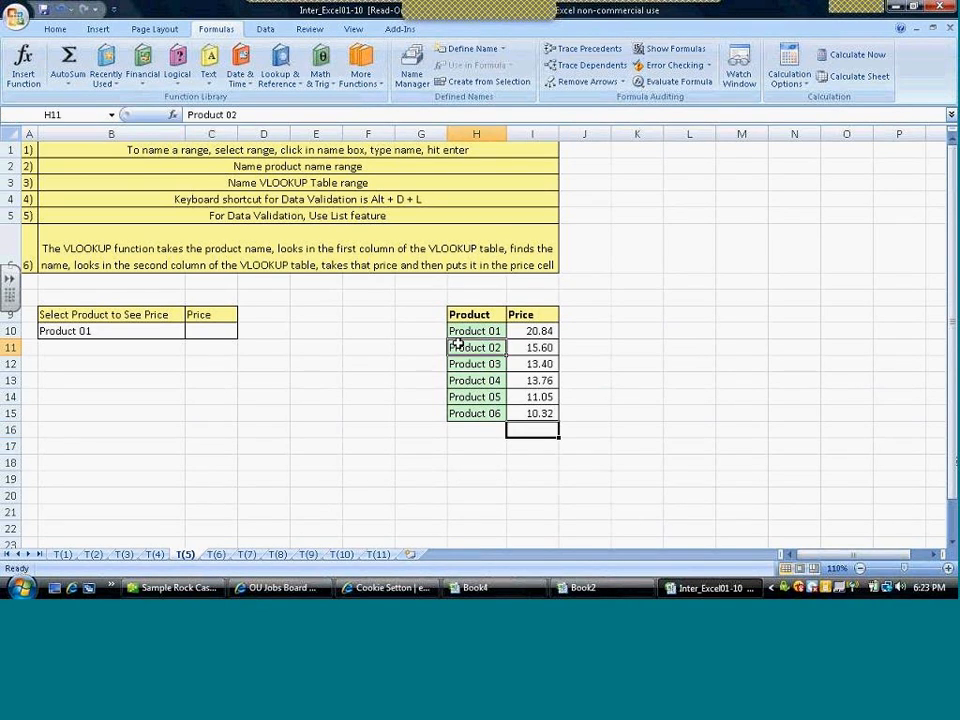
click(113, 118)
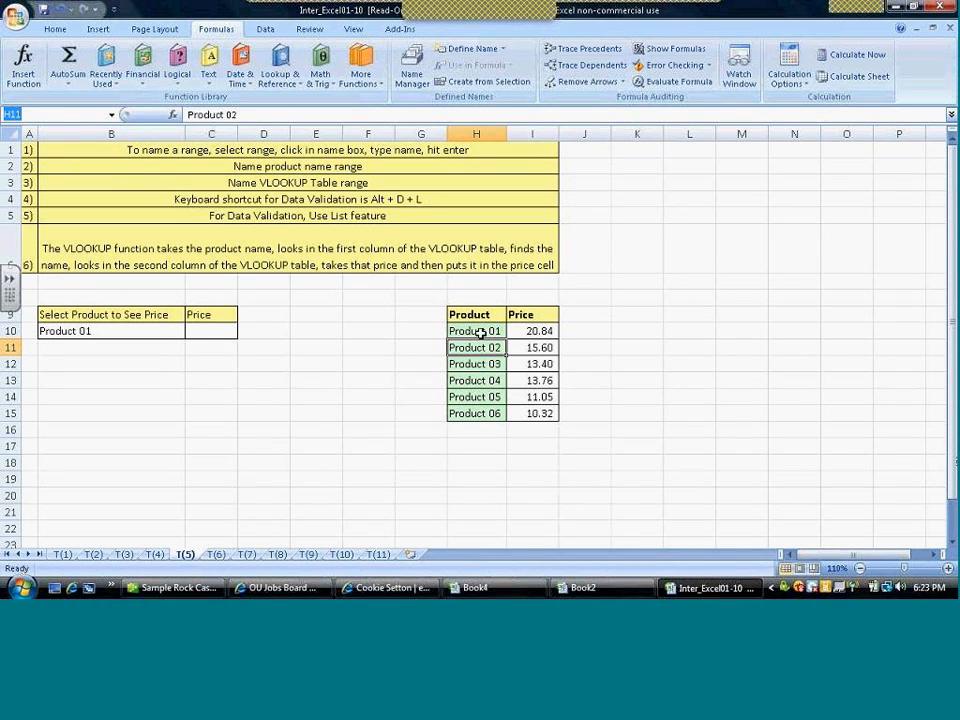
drag(480, 330, 481, 413)
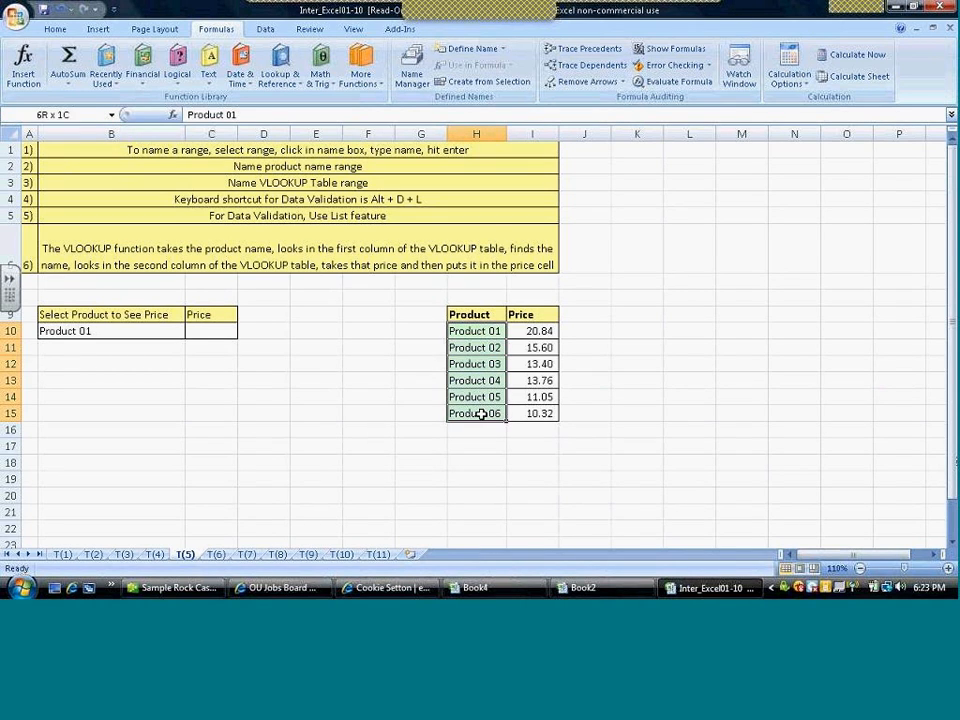
click(60, 115)
text(product)
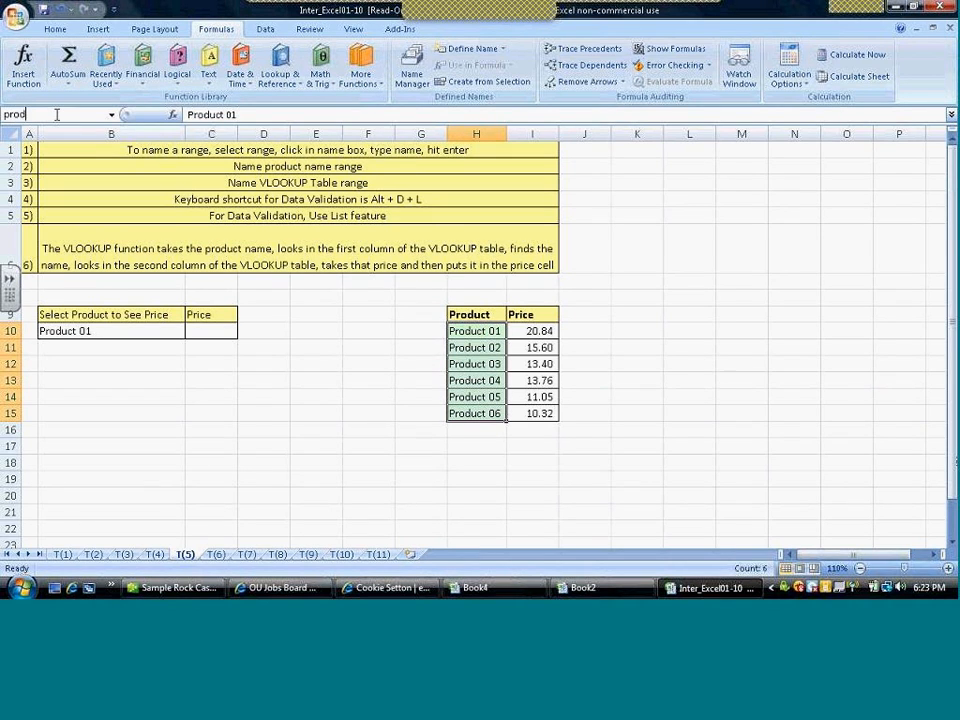
key(Return)
- Select an empty cell and go to the named range "product" to verify which cells it covers
click(284, 382)
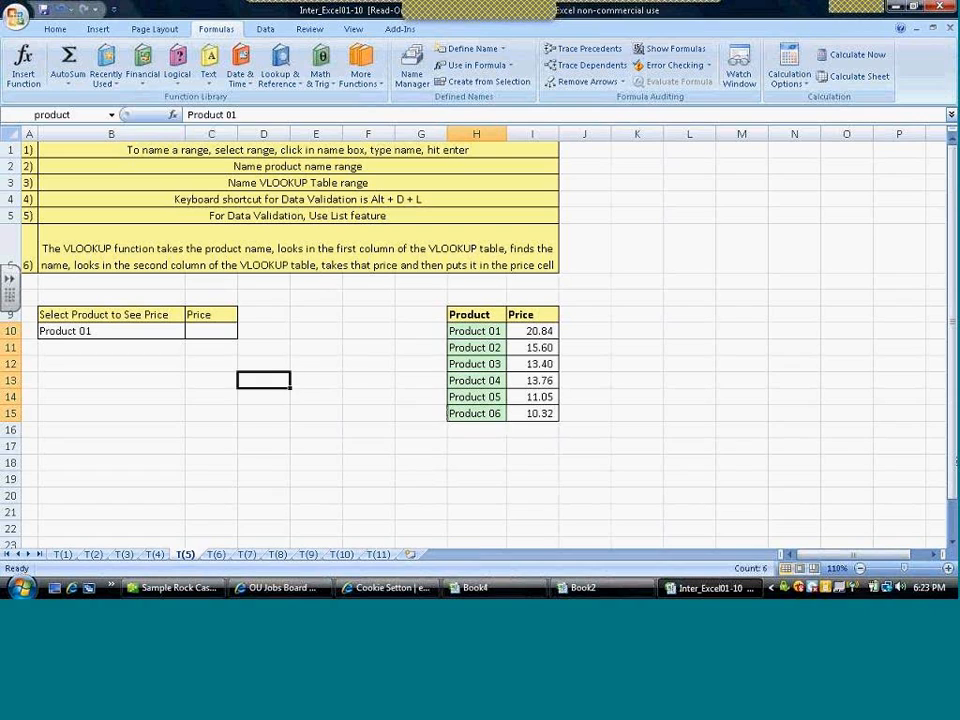
click(112, 115)
click(85, 131)
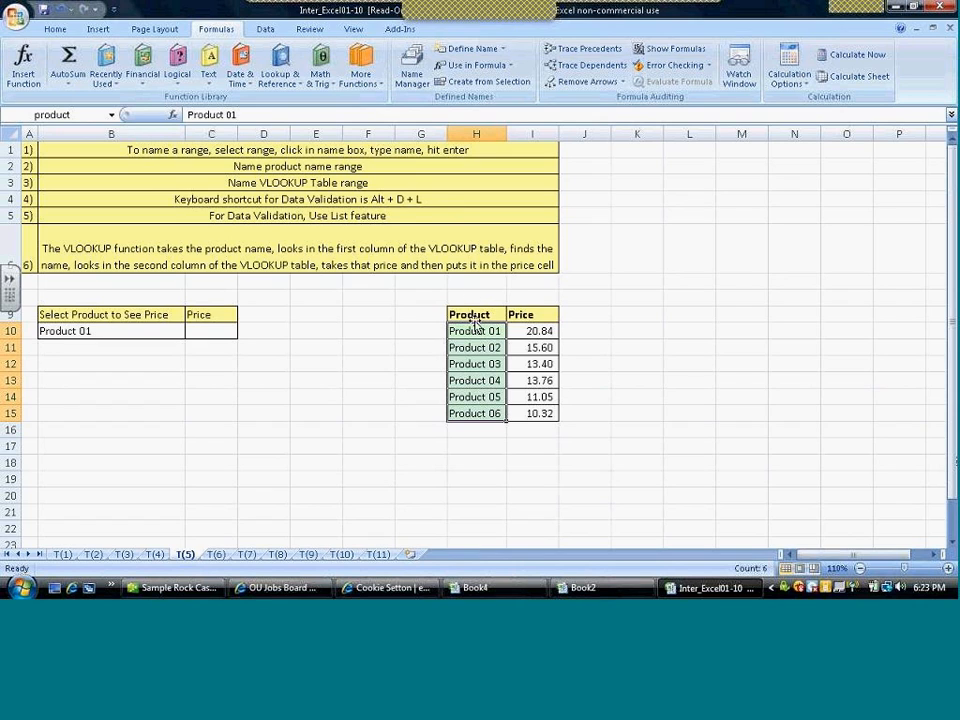
- Name the whole product and price table H9:I15, including its headers, "vlookuptable"
drag(527, 403, 527, 418)
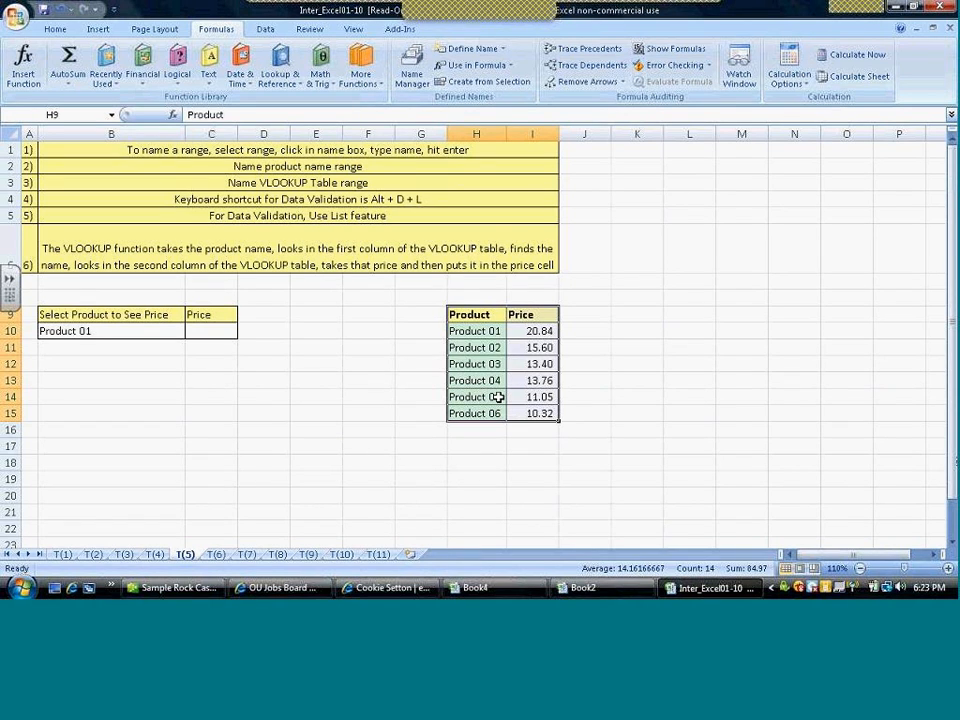
click(69, 116)
text(vlookuptable)
key(Return)
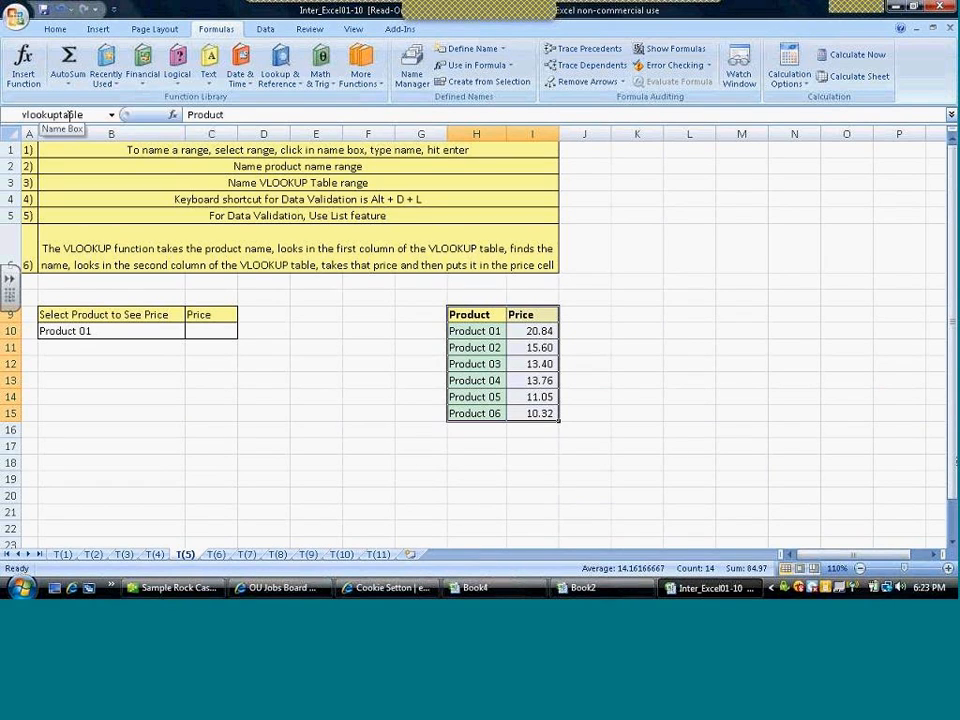
- Select an empty cell and go to the named range "vlookuptable" to verify which cells it covers
click(181, 362)
click(113, 115)
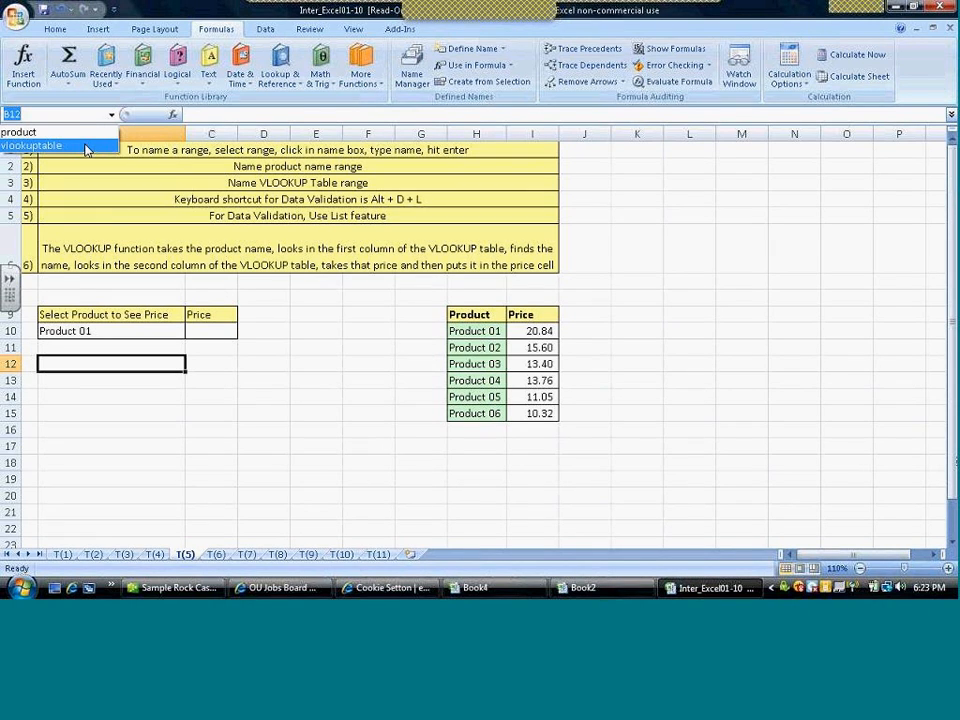
click(85, 149)
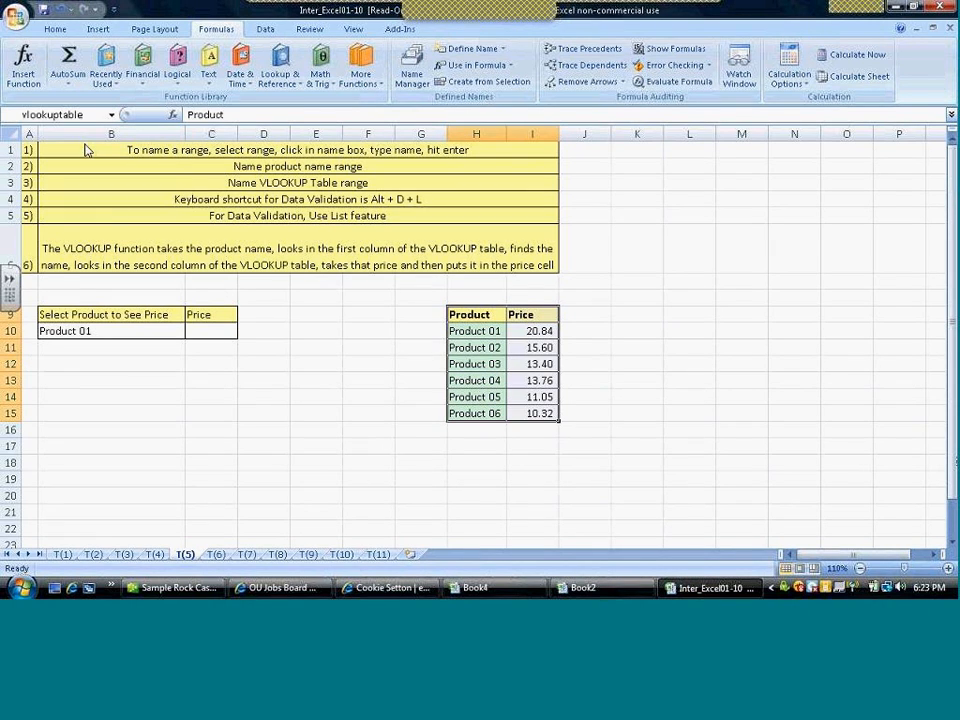
- Add List data validation to the product selection cell B10, using the named range "product" as its source (=product)
click(63, 331)
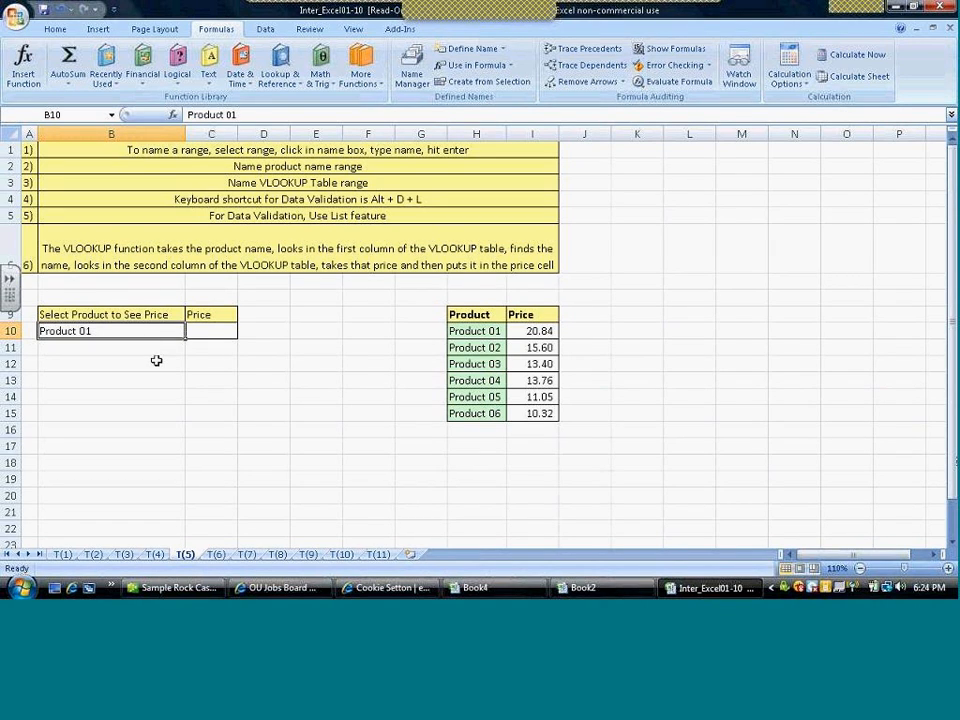
key(alt+d)
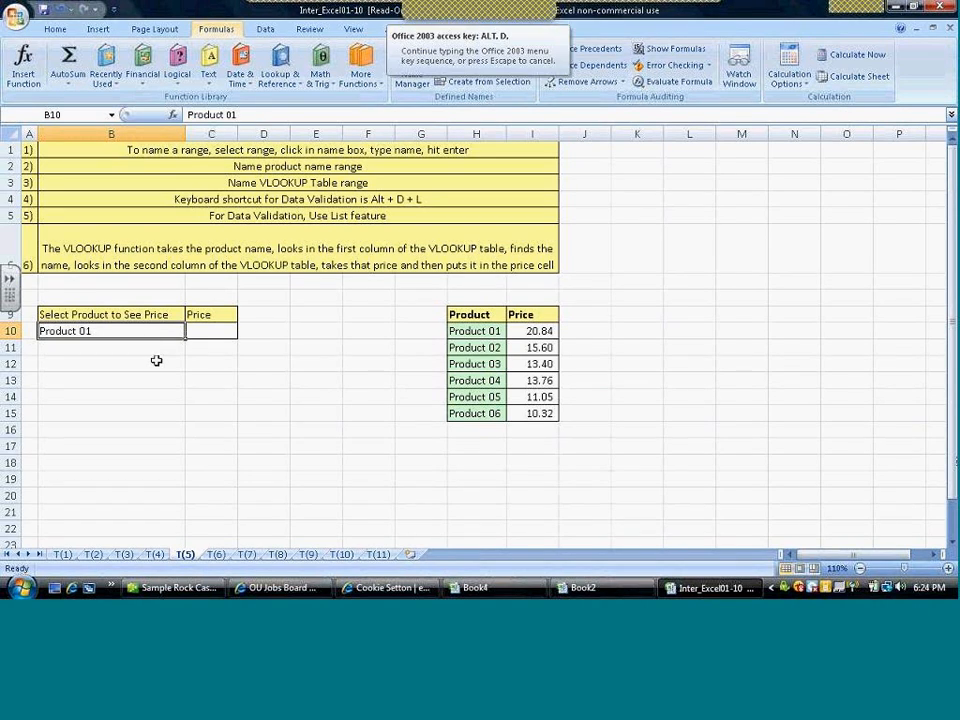
key(l)
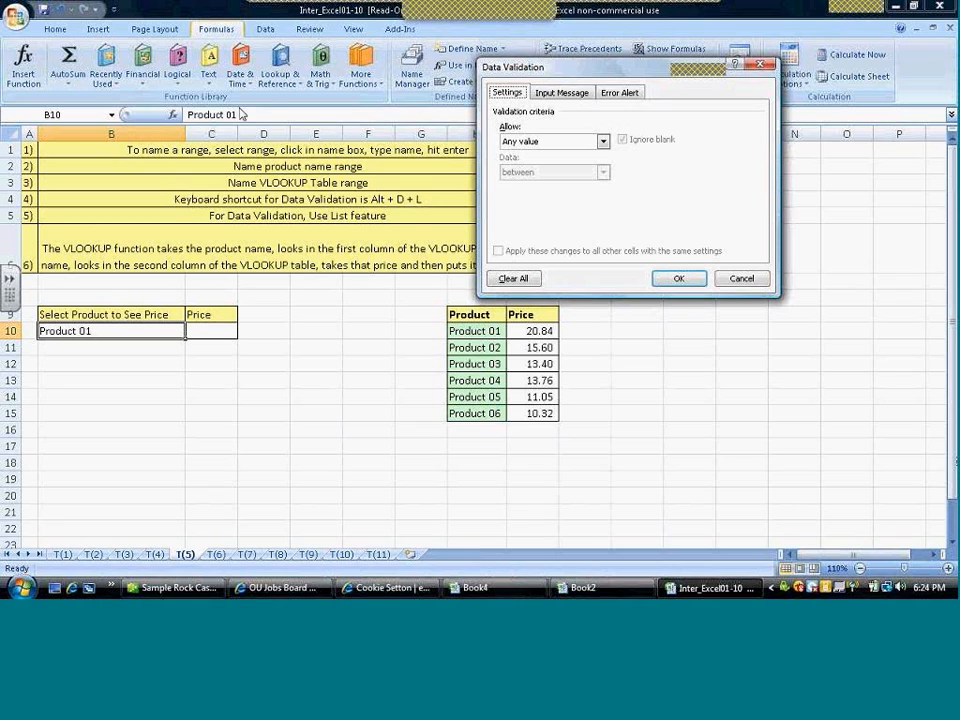
click(603, 143)
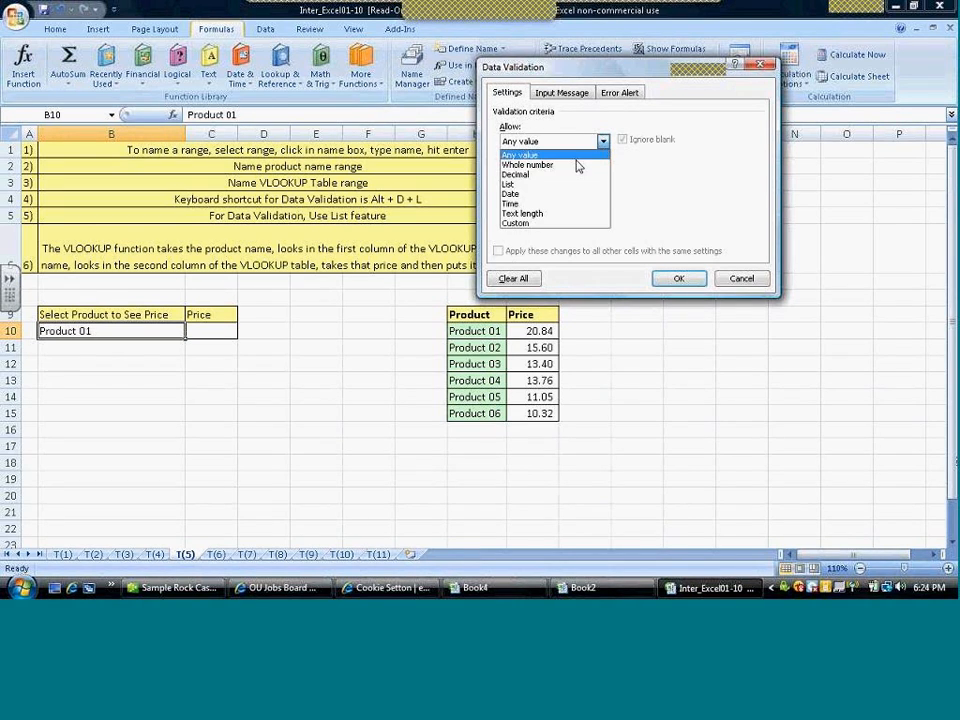
click(528, 186)
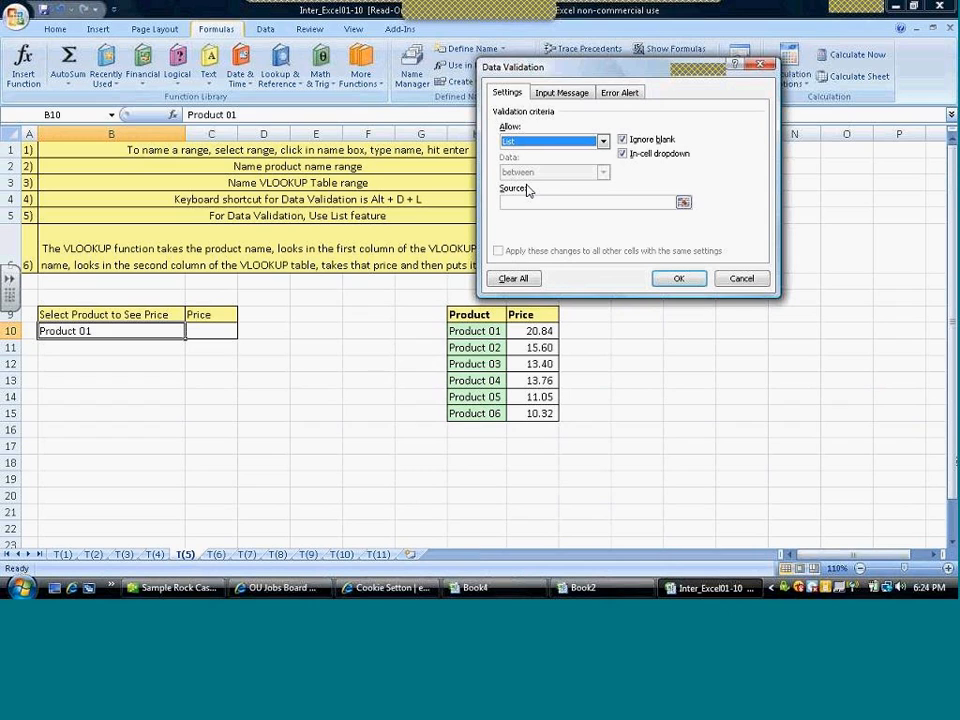
click(652, 205)
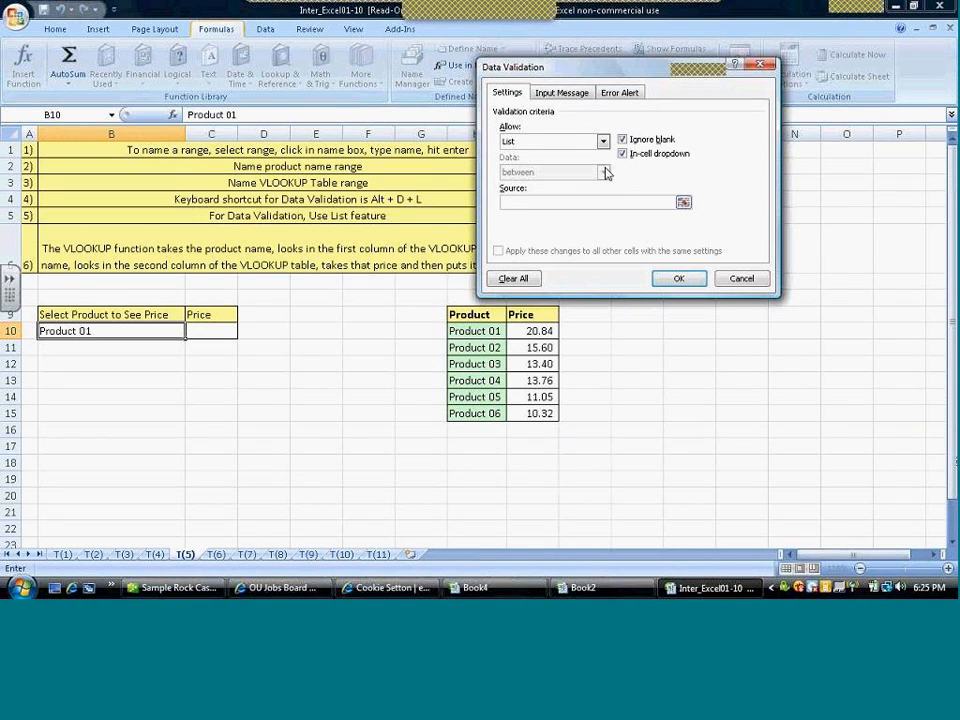
key(F3)
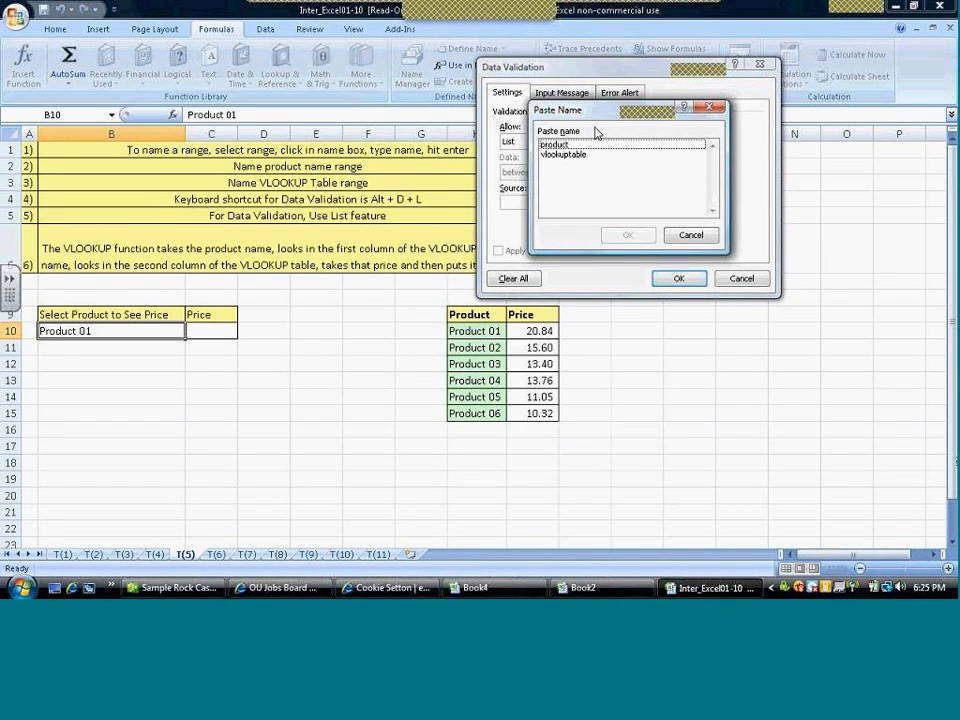
click(552, 147)
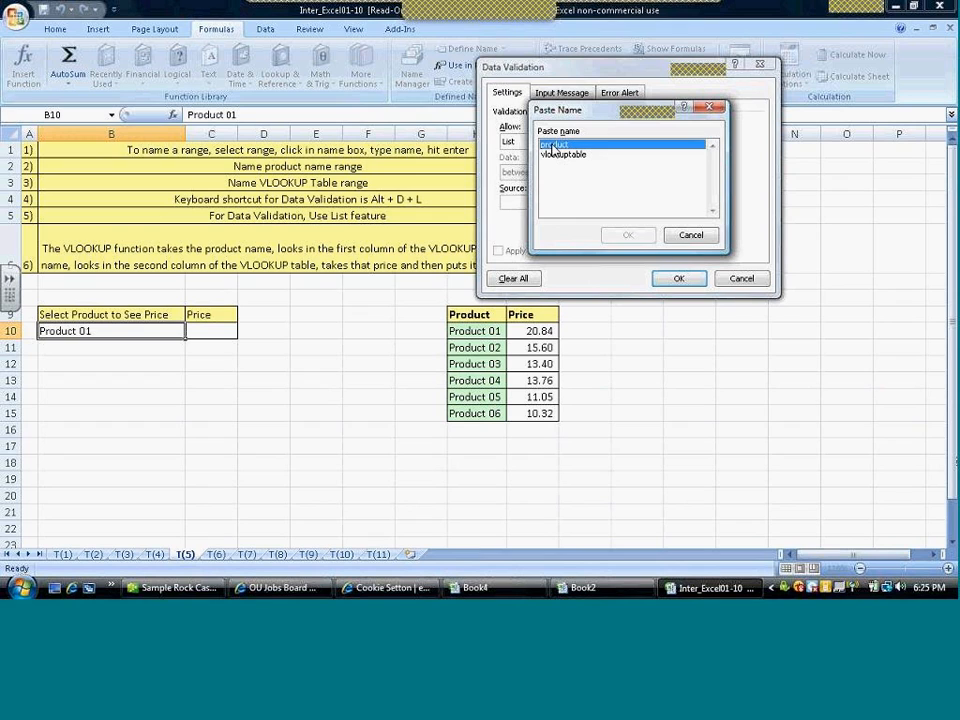
click(626, 235)
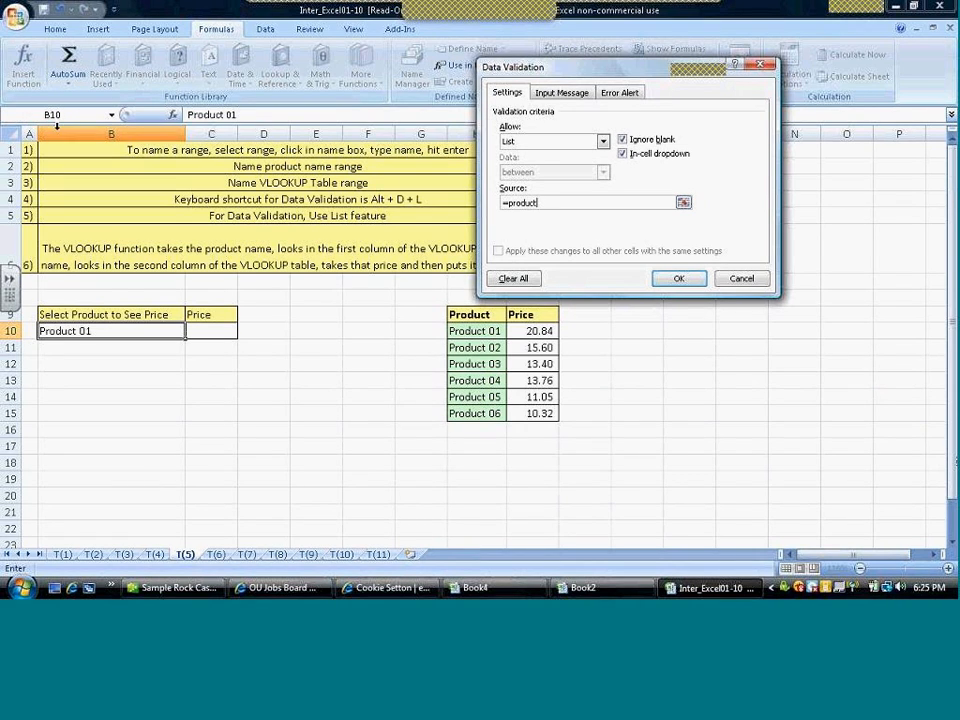
click(677, 280)
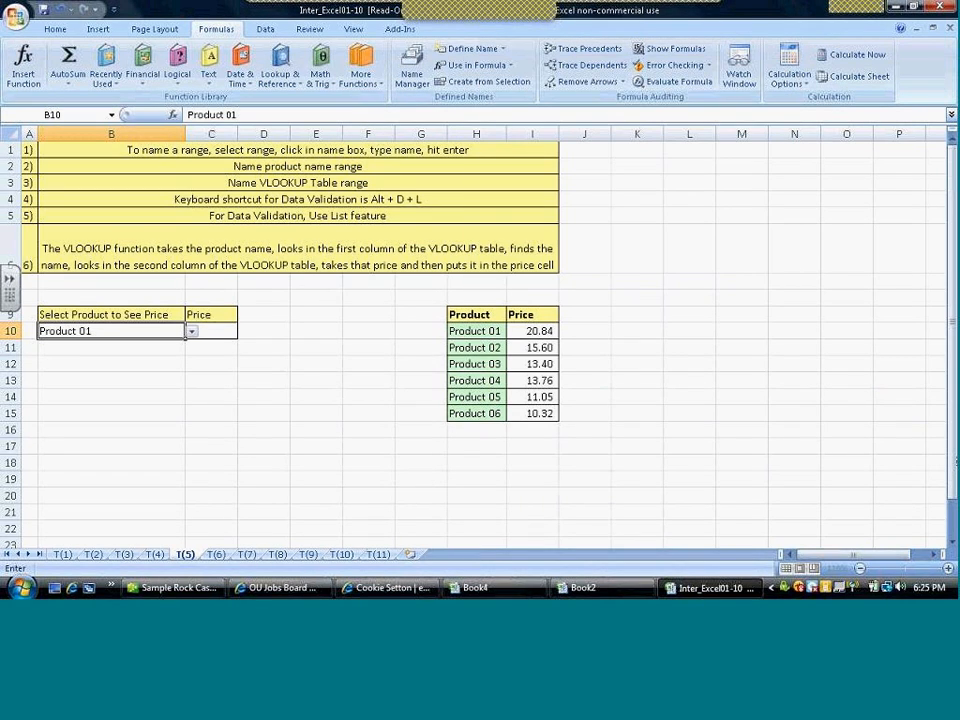
- Test the product list in B10 by choosing Product 04 and then Product 06
click(201, 394)
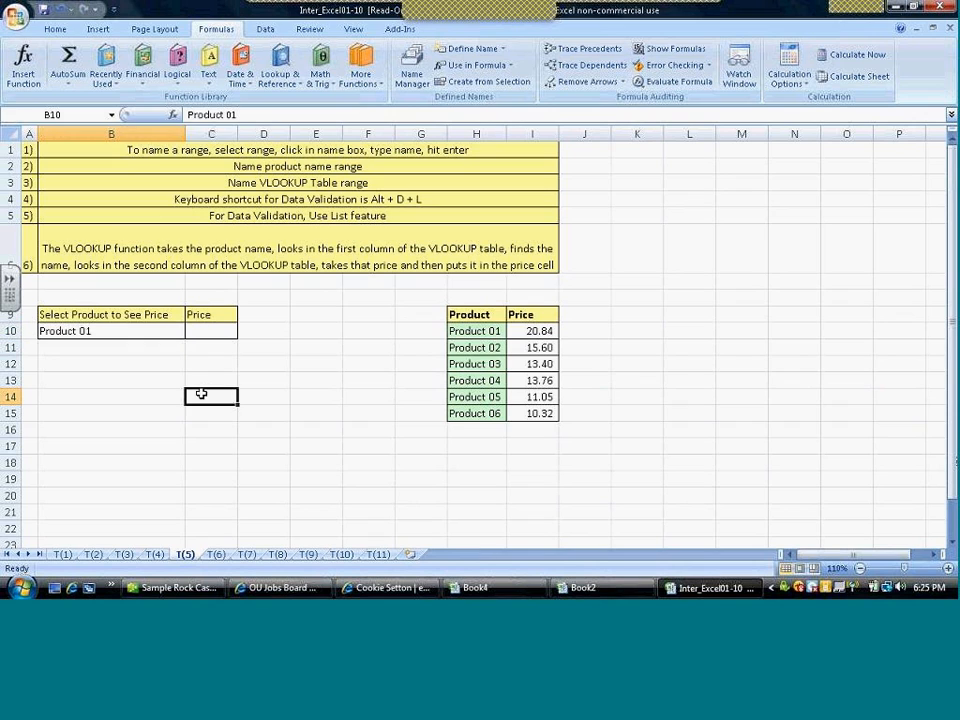
click(161, 332)
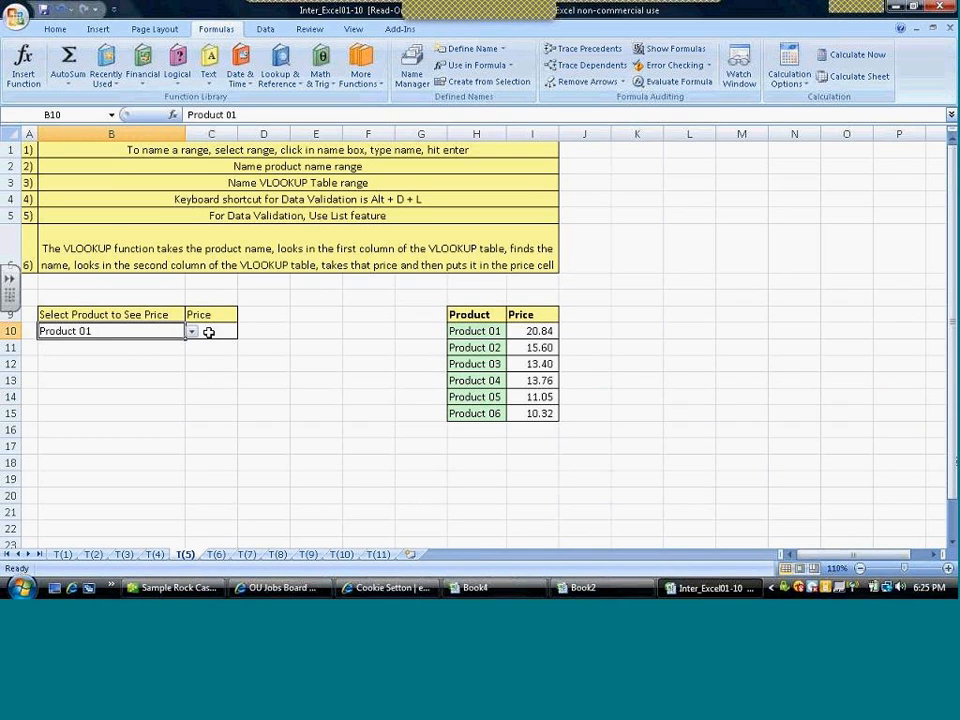
click(192, 333)
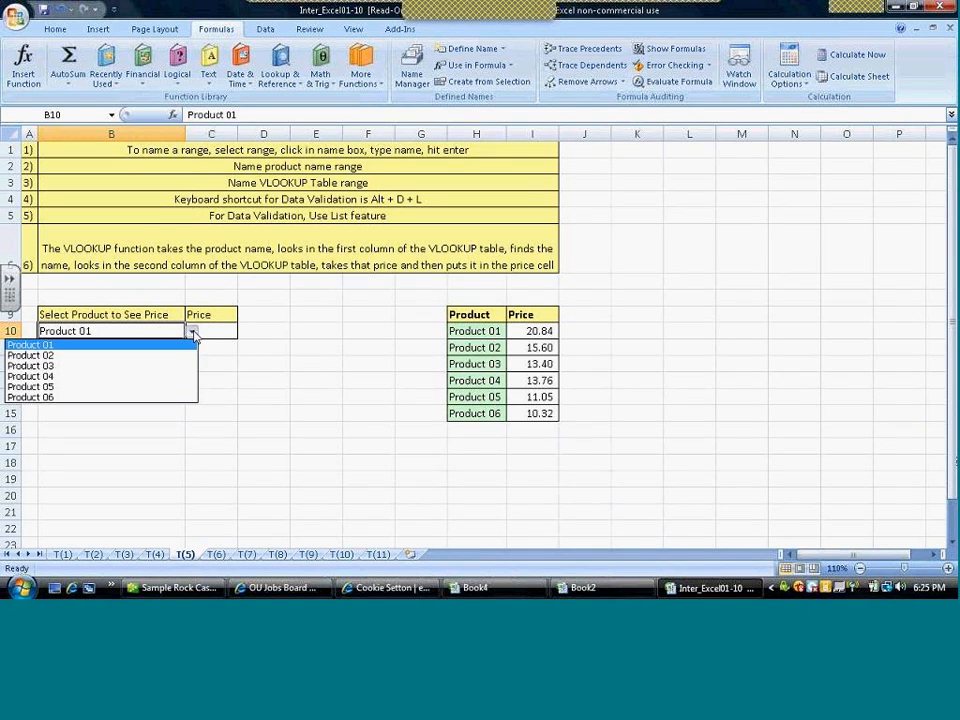
click(145, 378)
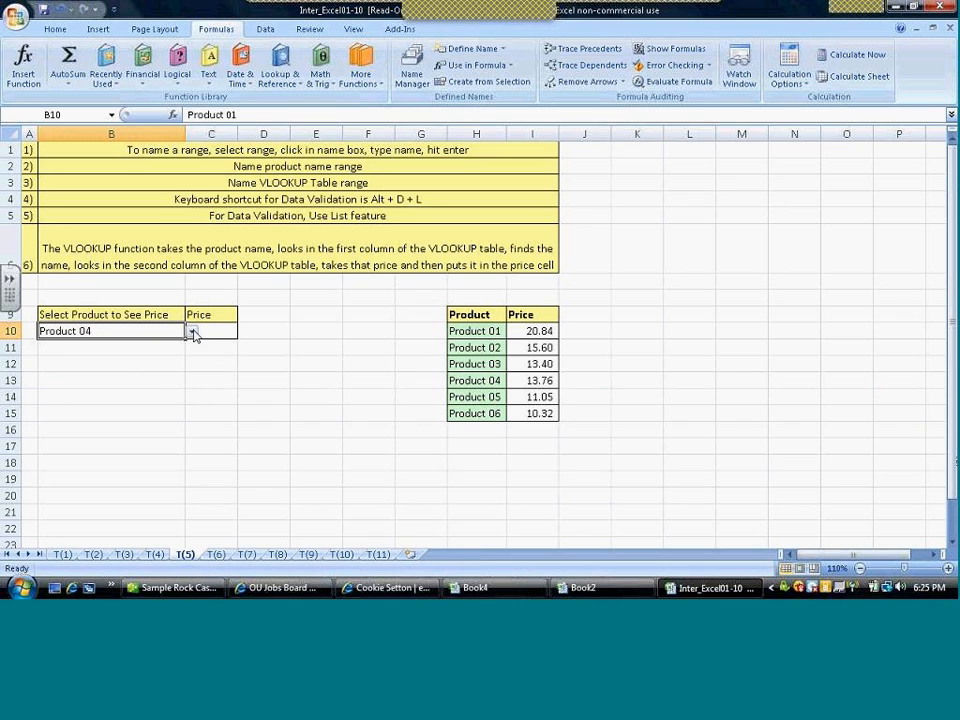
click(192, 332)
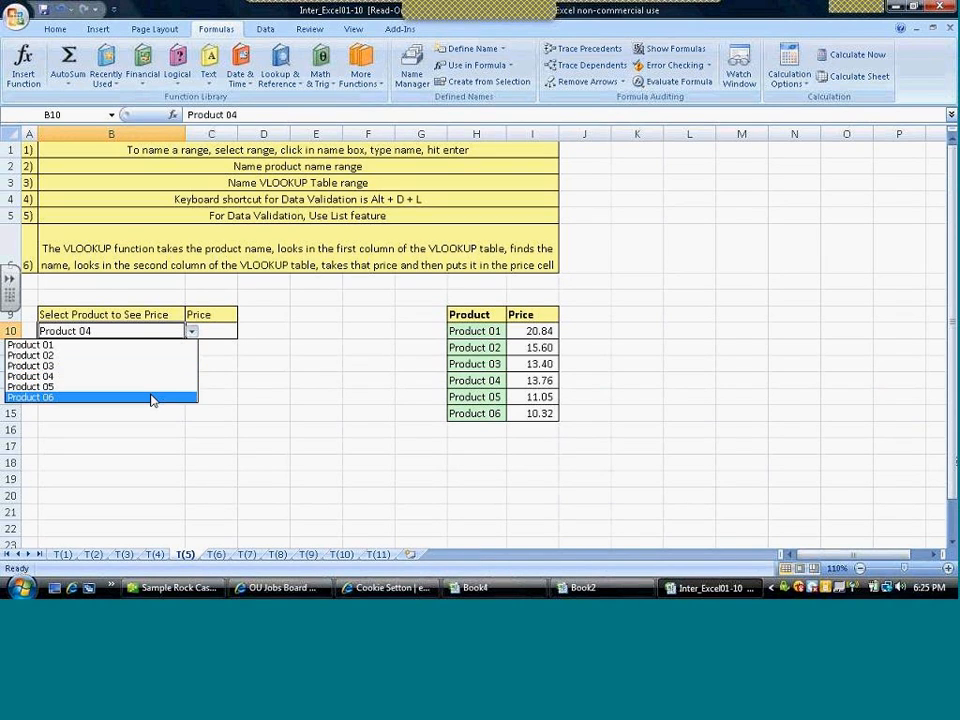
click(152, 397)
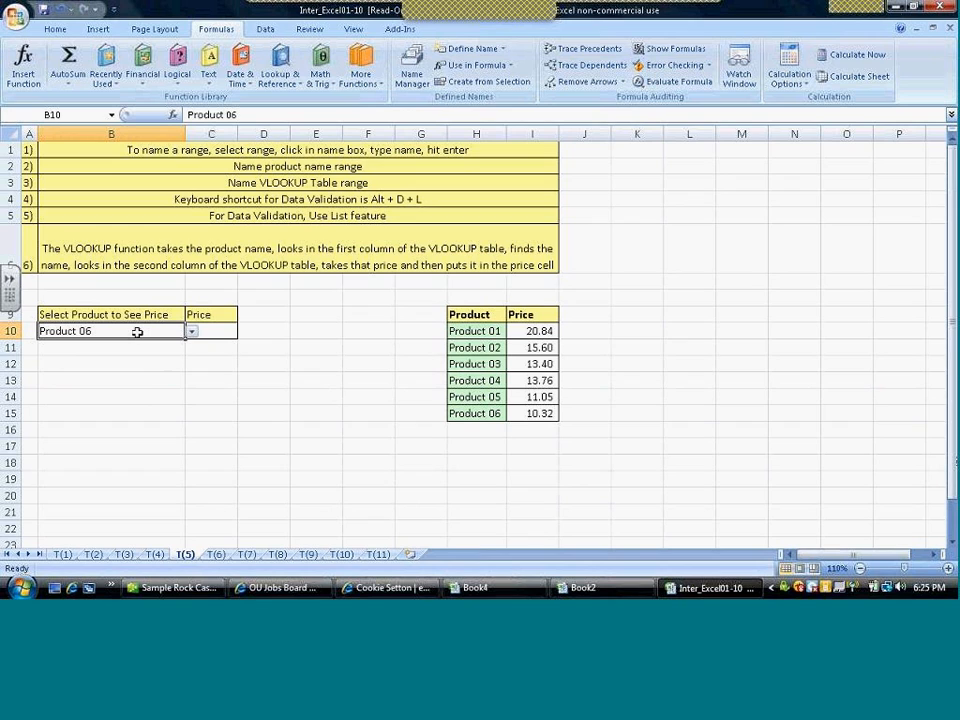
- Try to enter the unlisted value "product 7" in B10, and cancel the entry
text(pro)
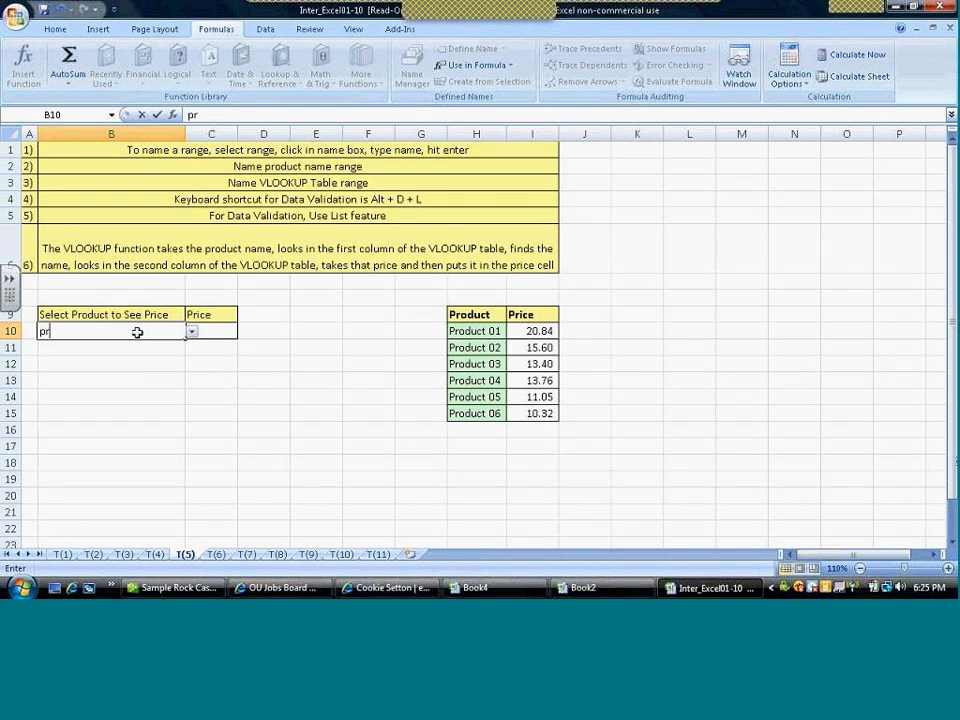
text(ct)
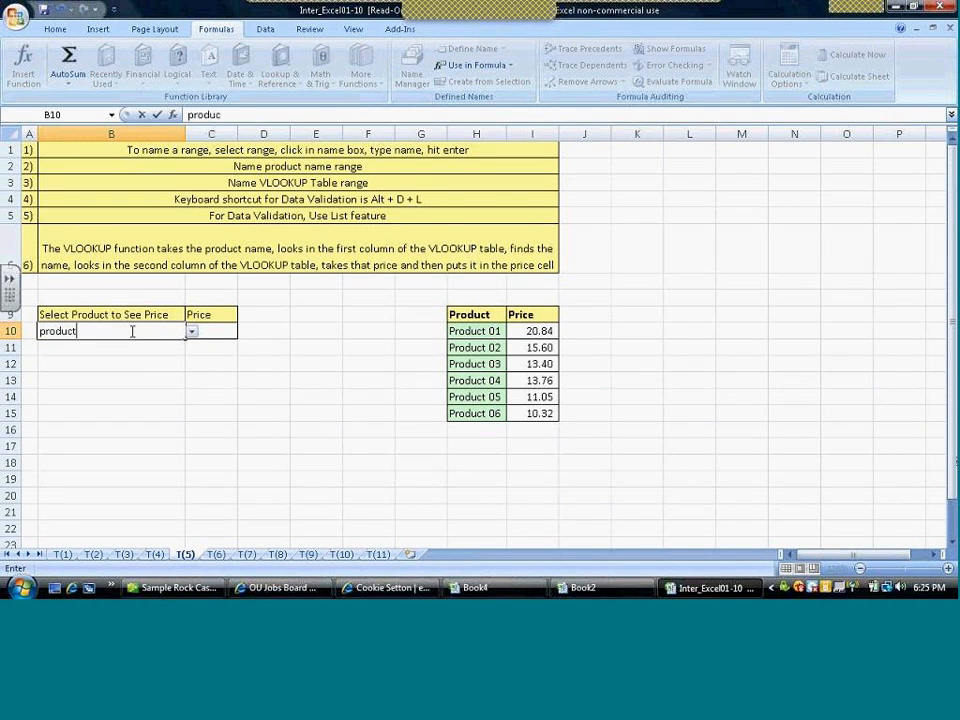
text( 7)
key(Return)
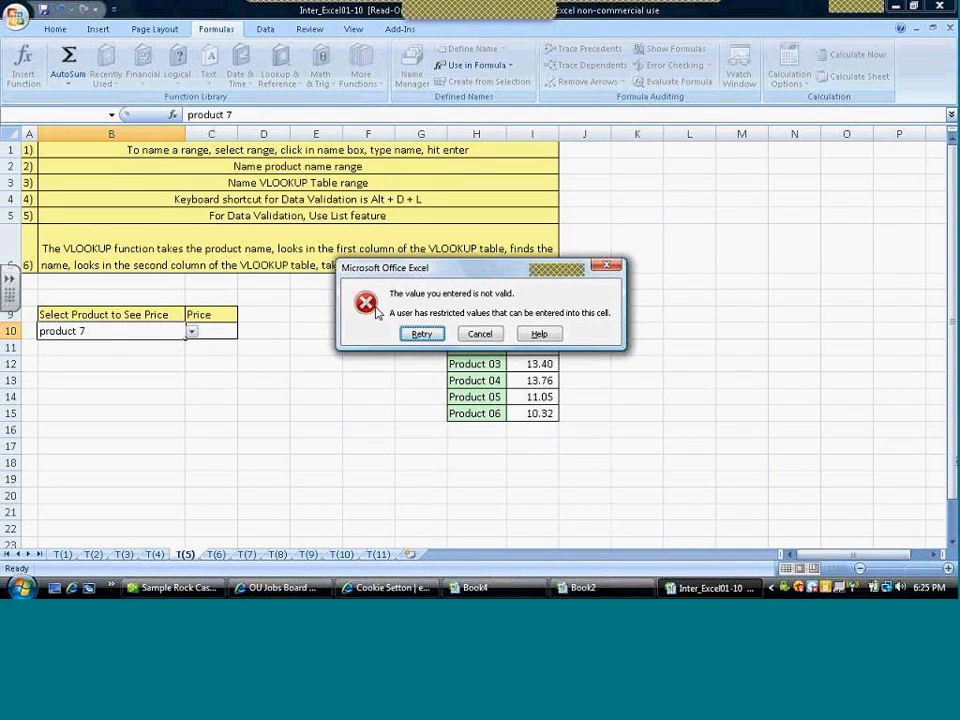
click(490, 336)
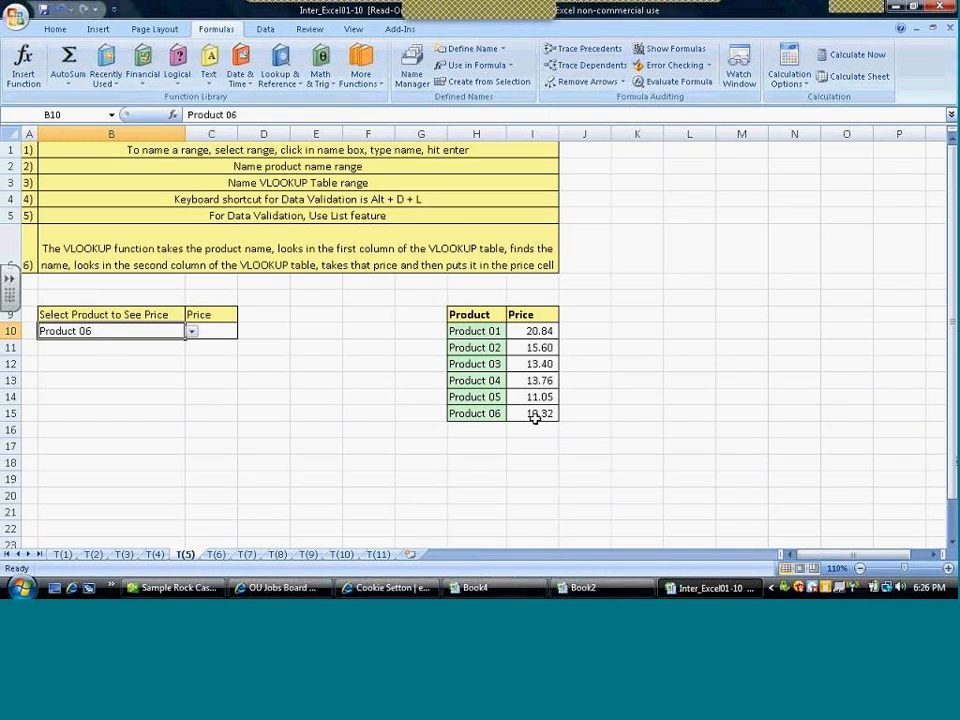
- Enter the formula =VLOOKUP(B10,vlookuptable,2,0) in price cell C10, inserting the table's defined name from the list of names
click(219, 330)
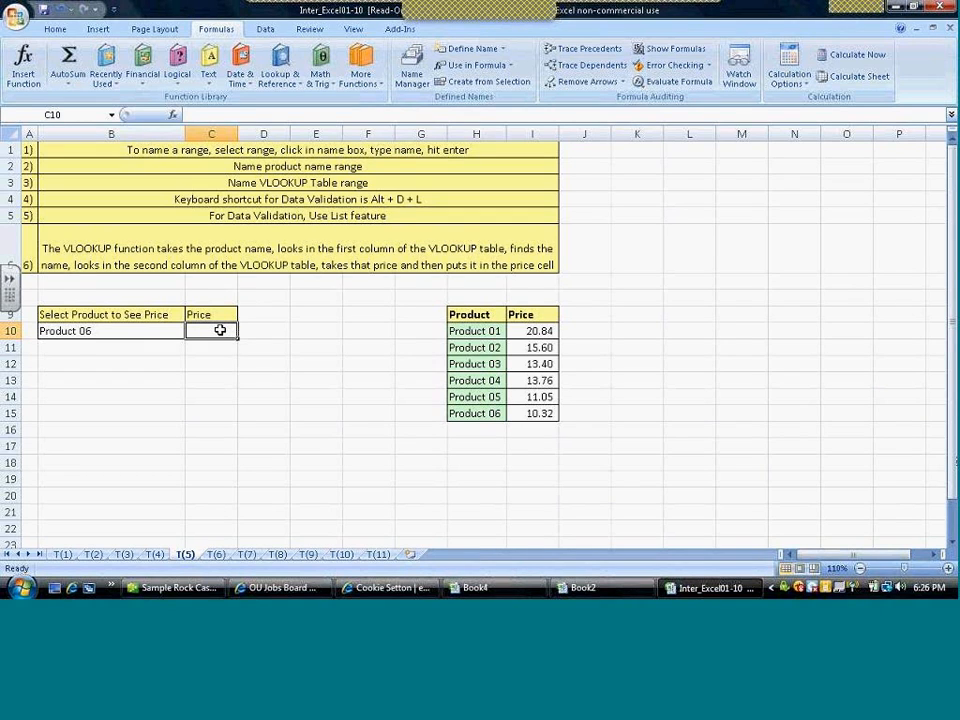
text(=)
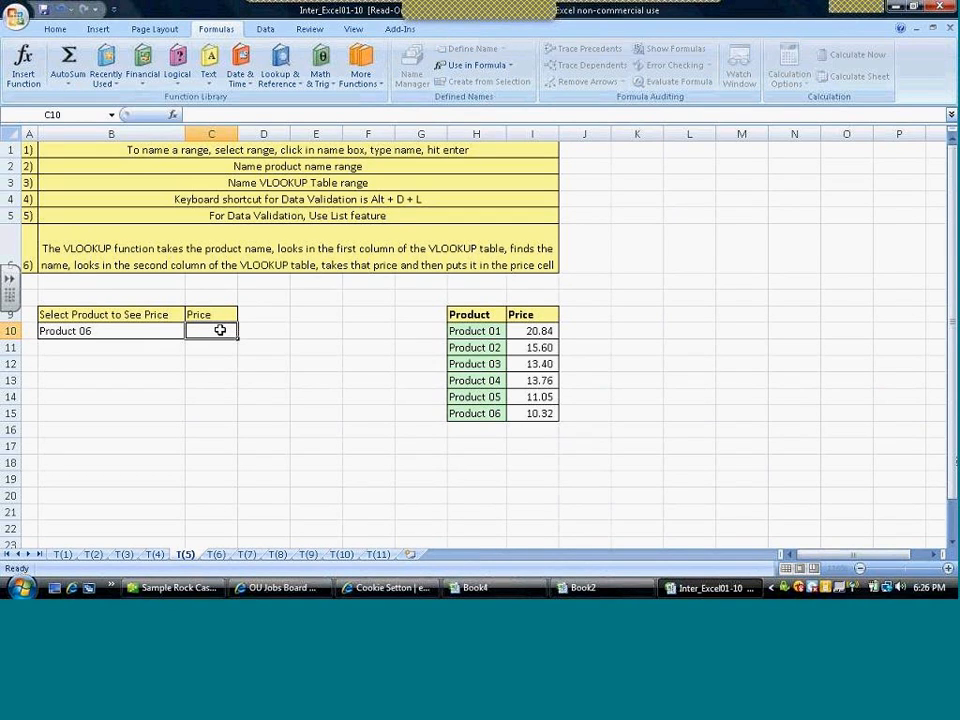
text(vl)
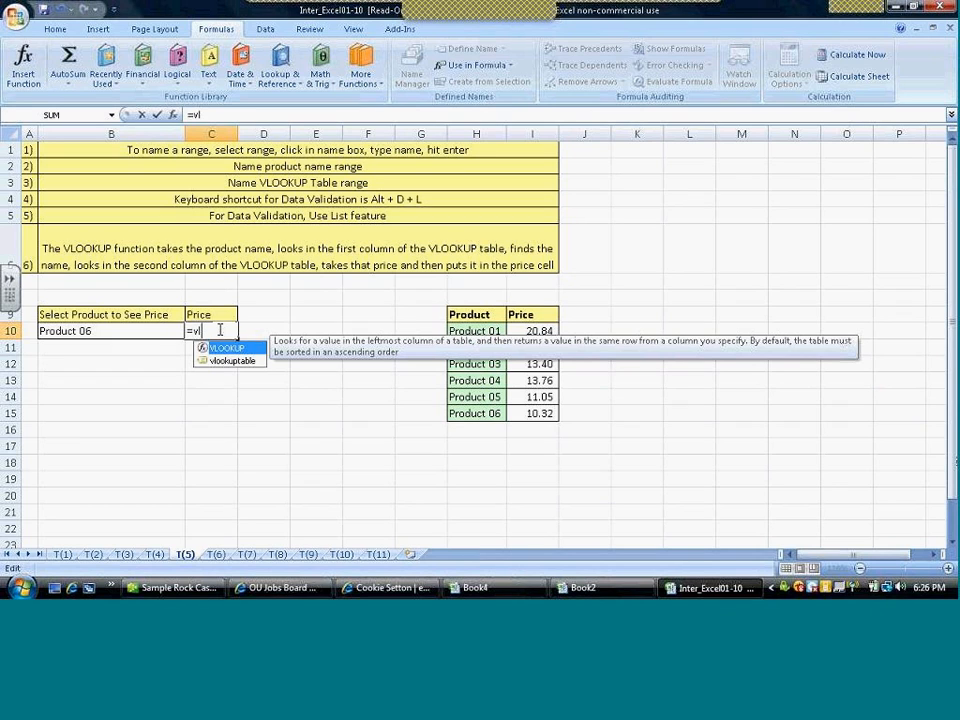
key(Tab)
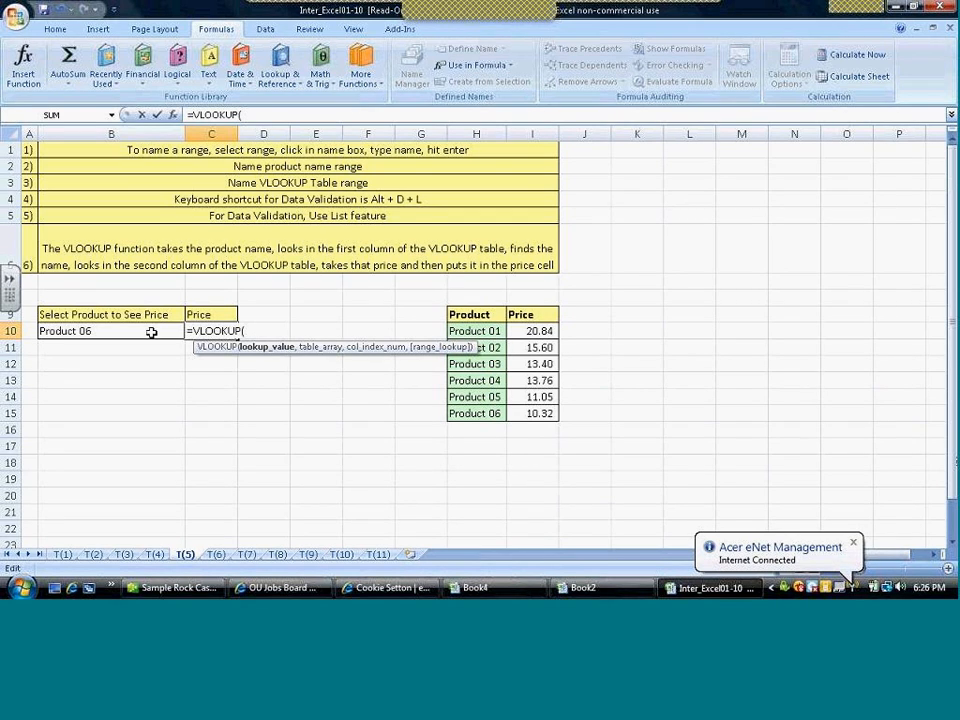
click(61, 331)
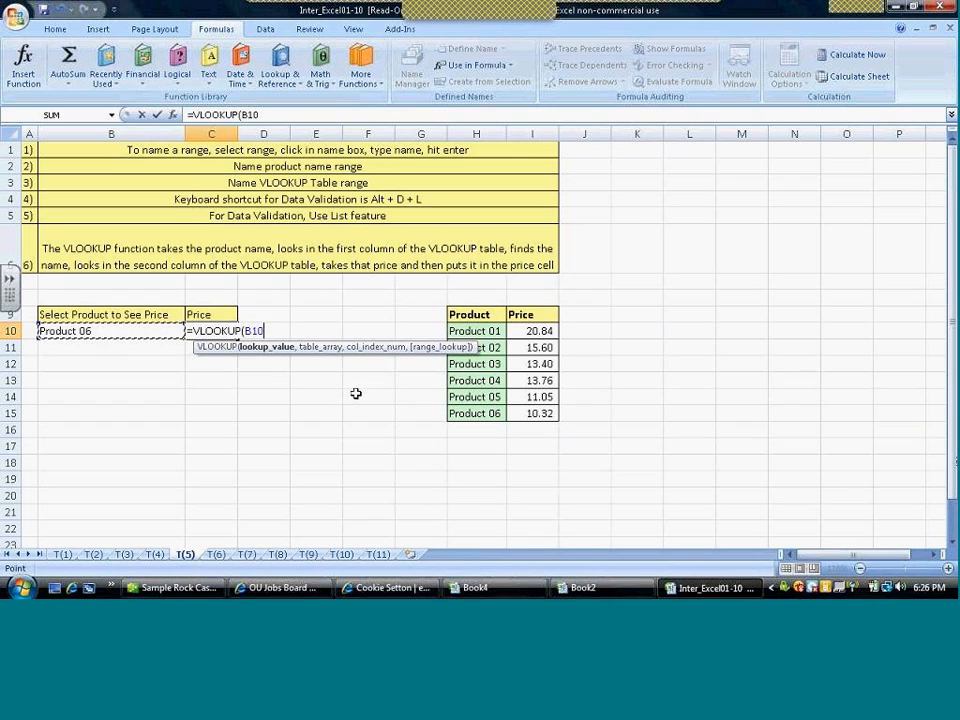
text(,,)
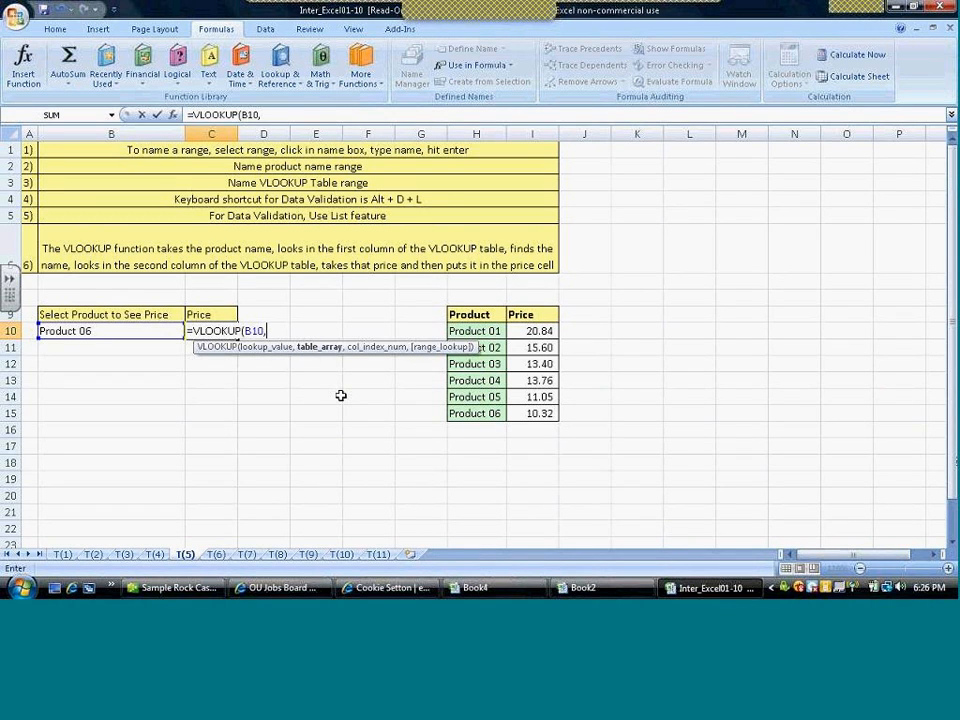
key(F3)
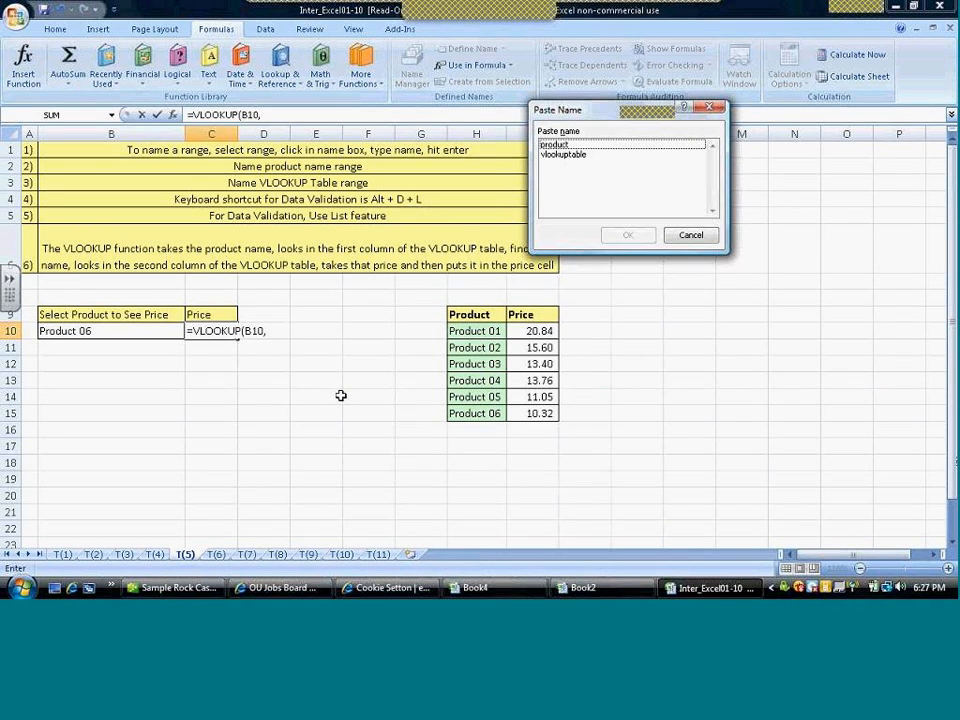
click(565, 155)
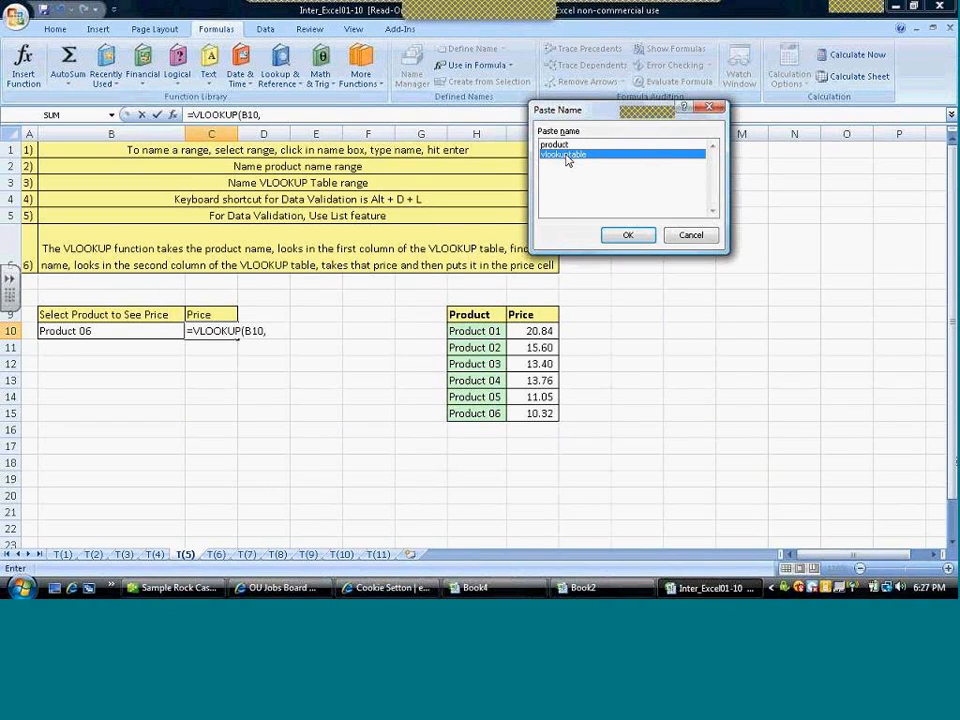
click(627, 236)
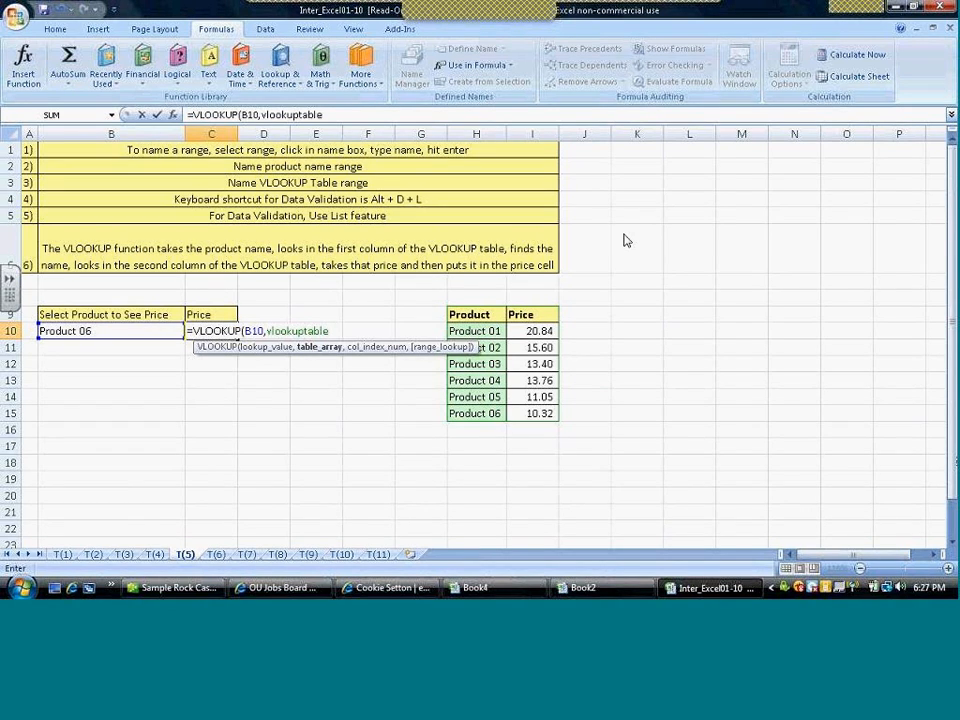
text(,)
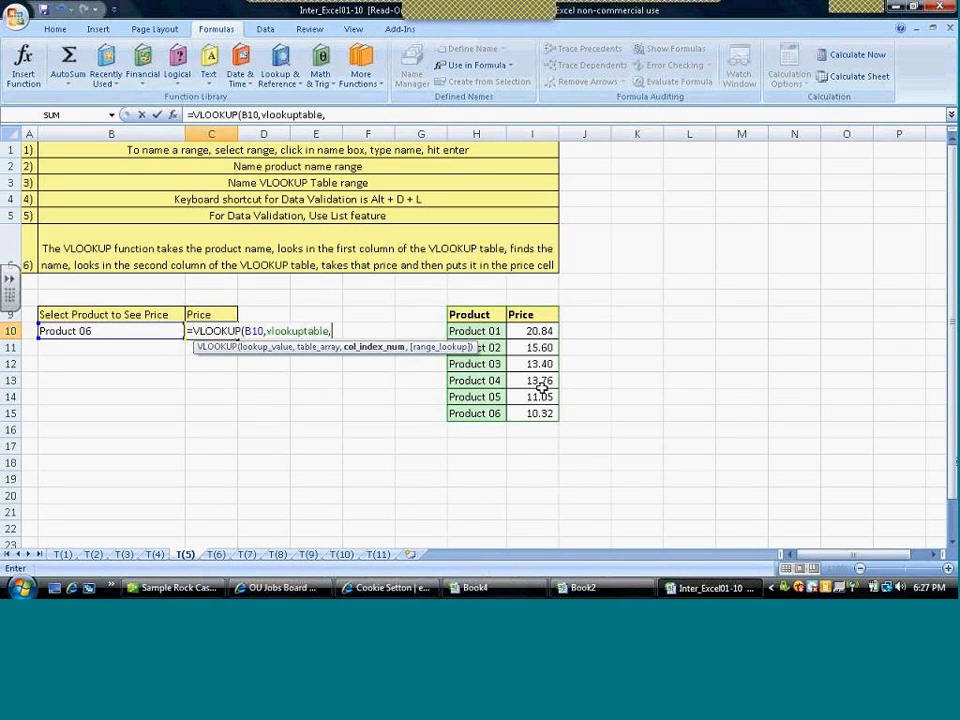
text(2,)
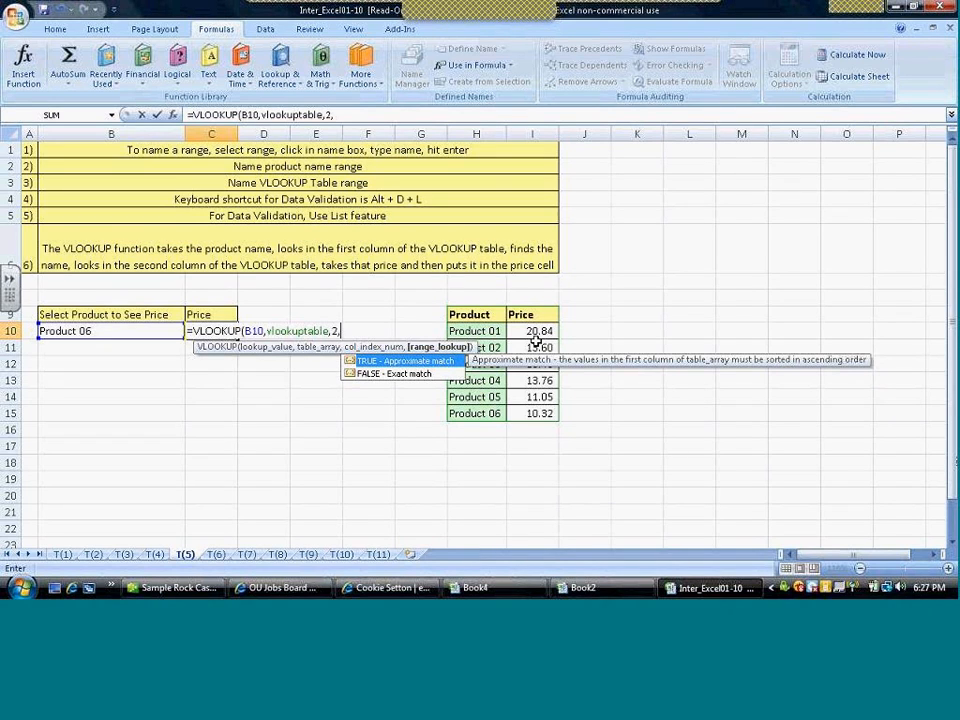
text(0))
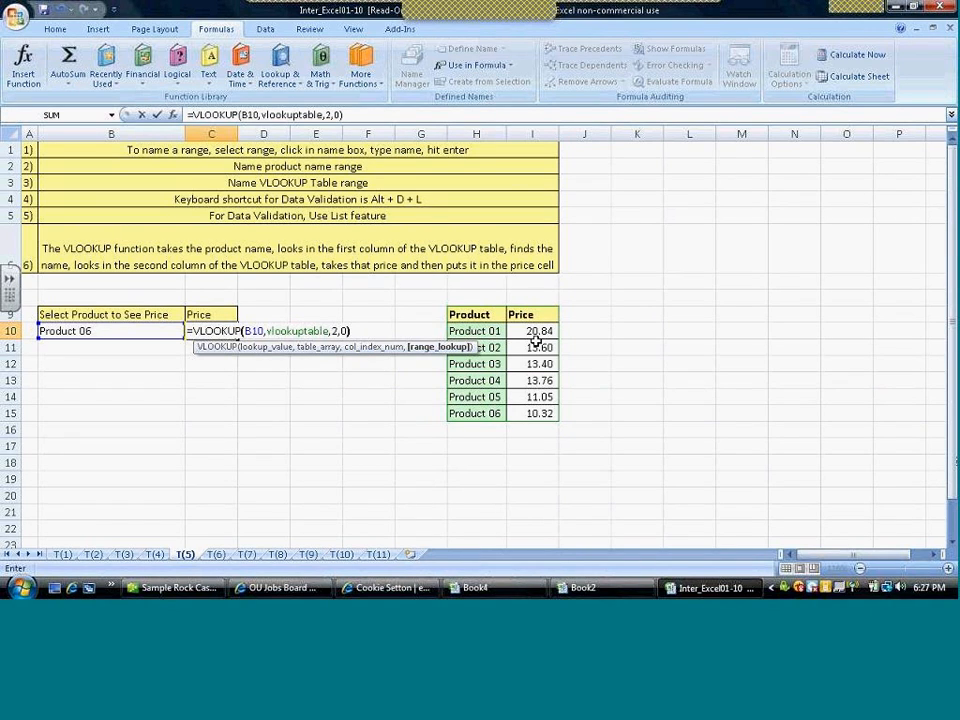
key(Return)
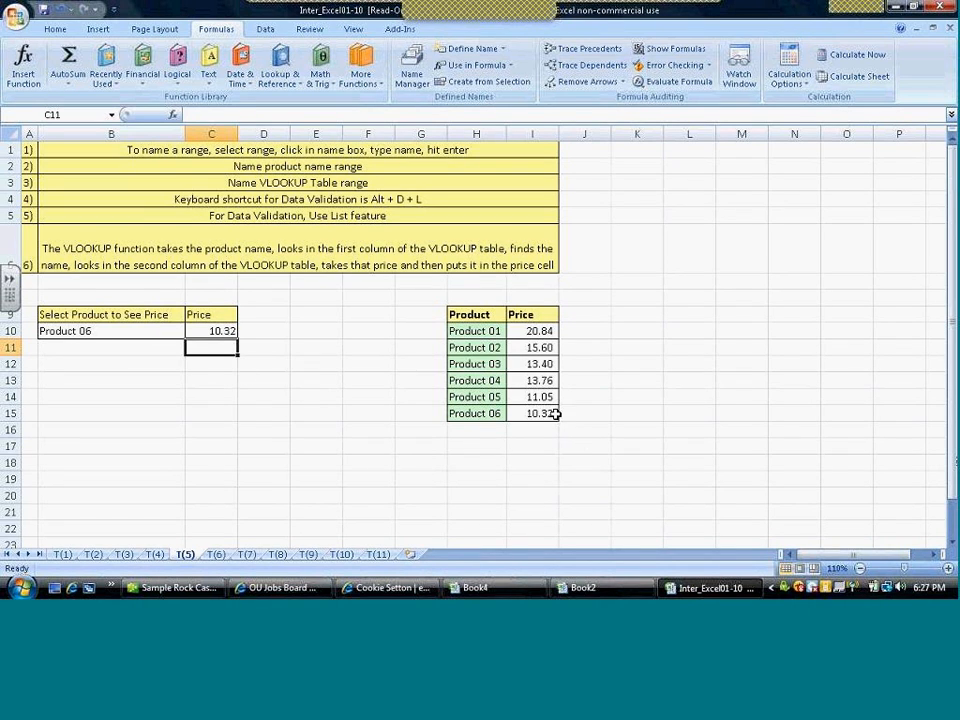
- Test the price lookup by choosing Product 03 from the product list in B10
click(133, 330)
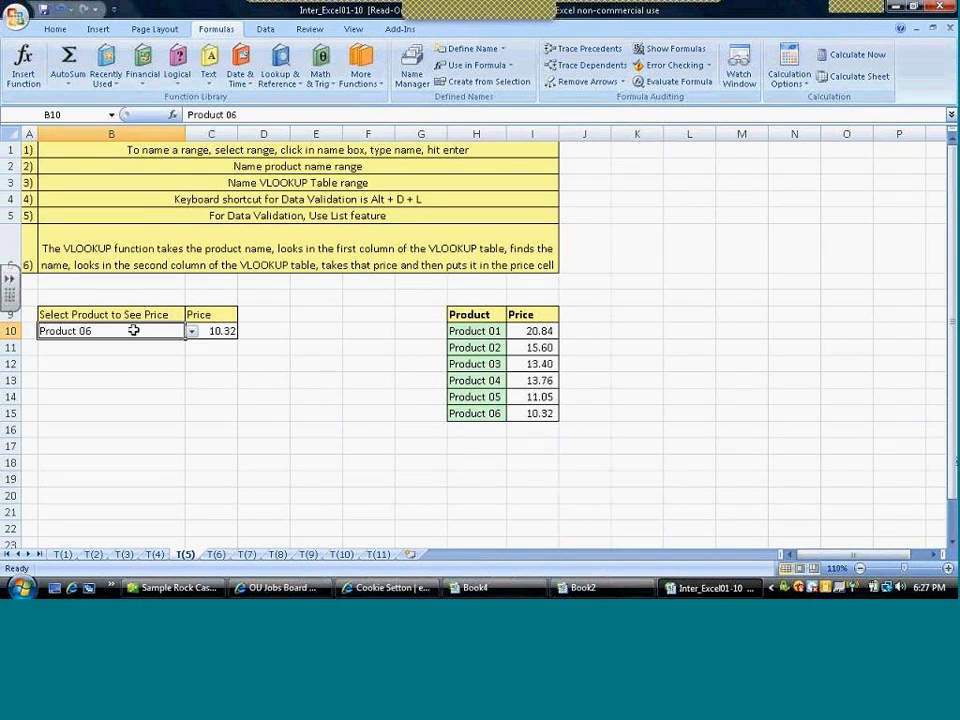
click(191, 331)
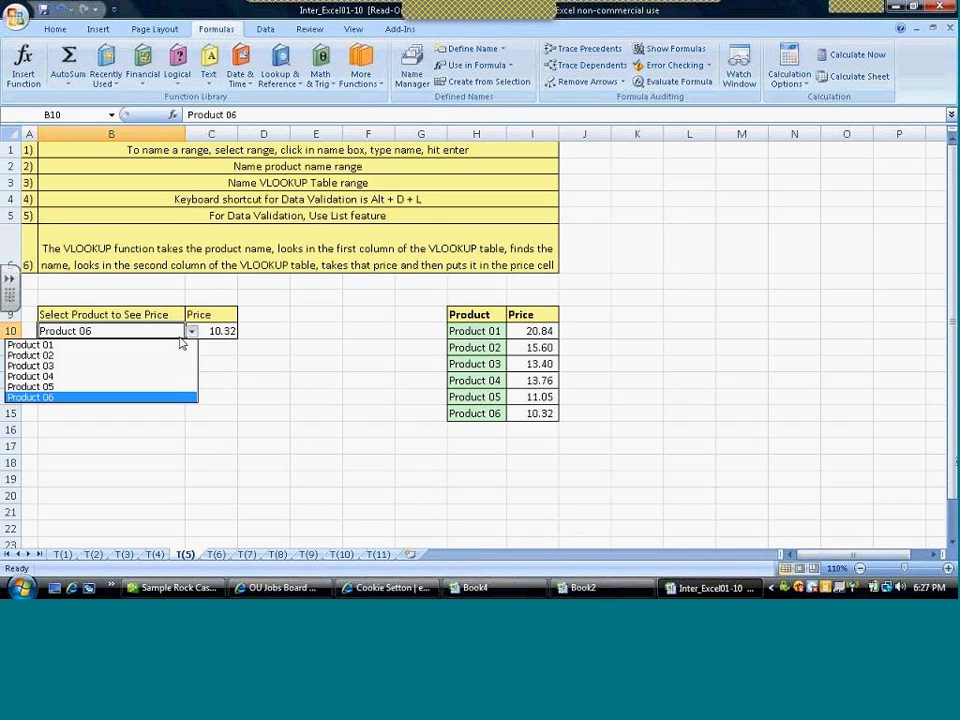
click(150, 366)
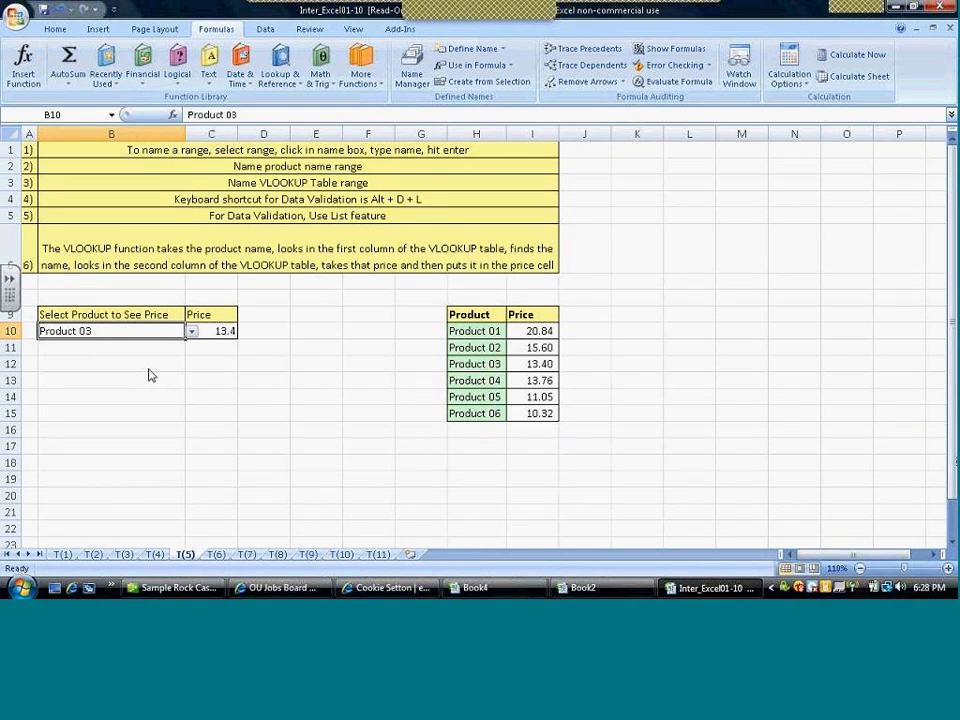
- Increase the decimals of the looked-up price in C10 so it displays two decimal places
click(212, 330)
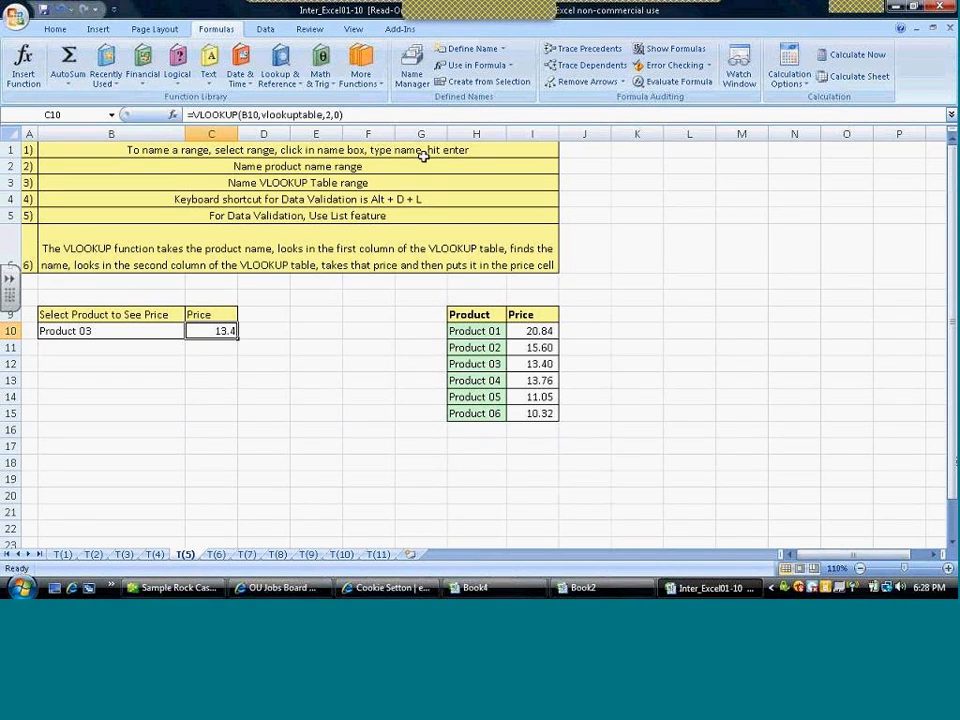
click(56, 30)
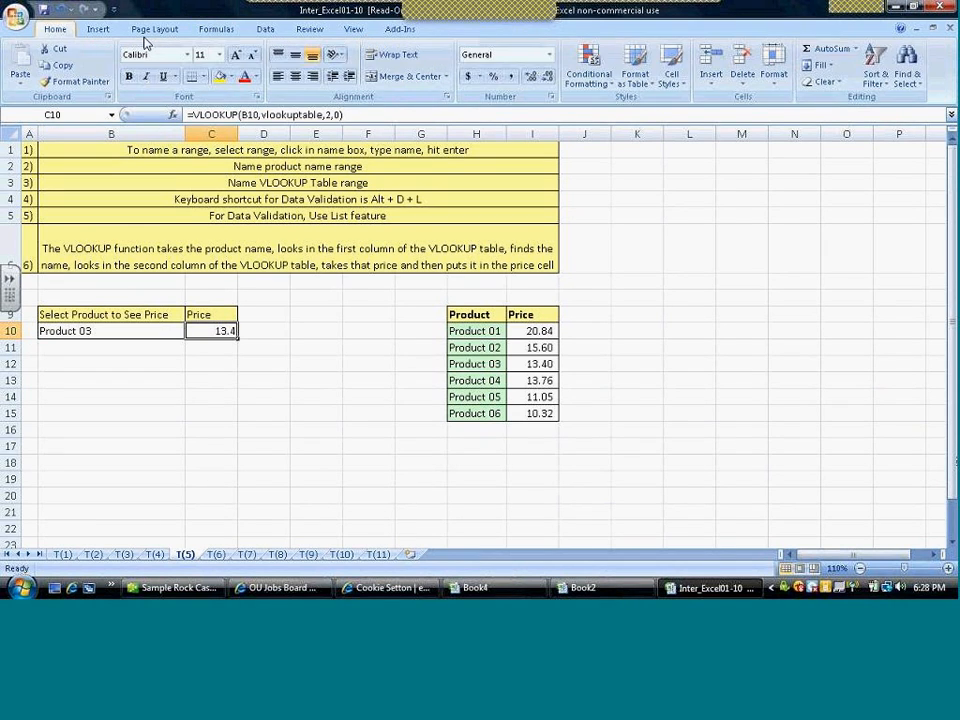
click(531, 78)
- Choose Product 05 from the product list in B10 to test the formatted price lookup
click(150, 331)
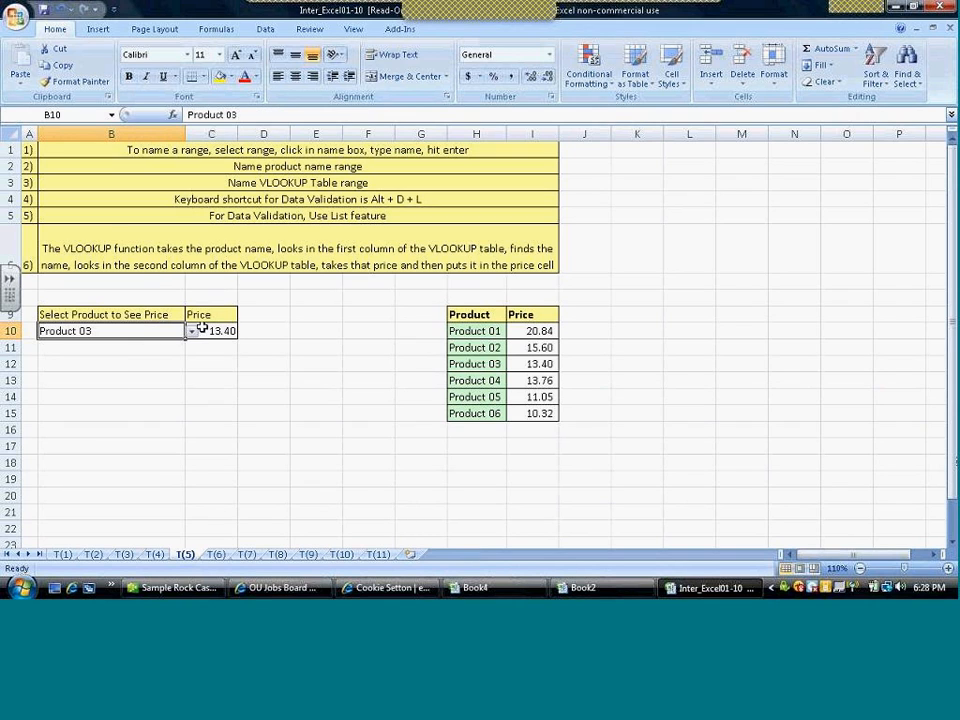
click(192, 332)
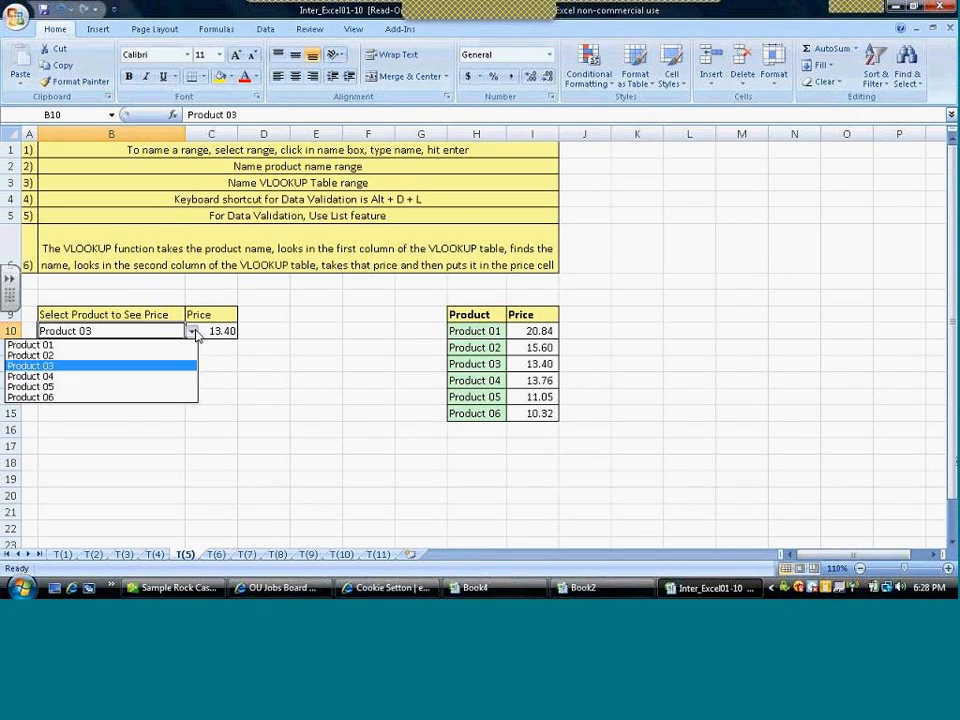
click(167, 387)
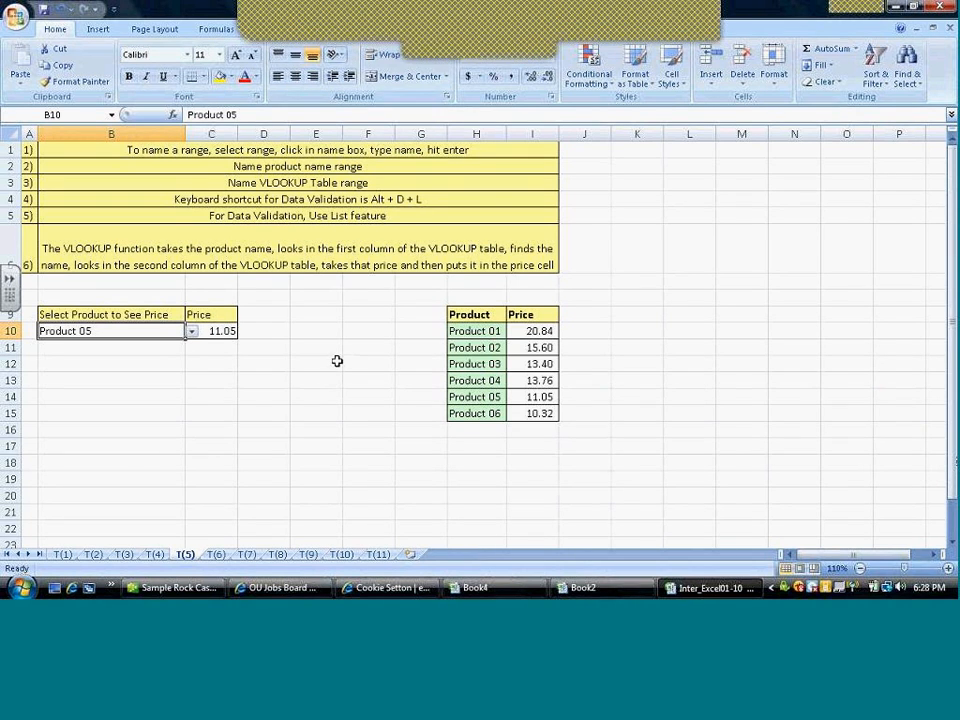
- Go to sheet T(6), enlarge the view to 120%, and select the Hurdle value in B5
click(216, 555)
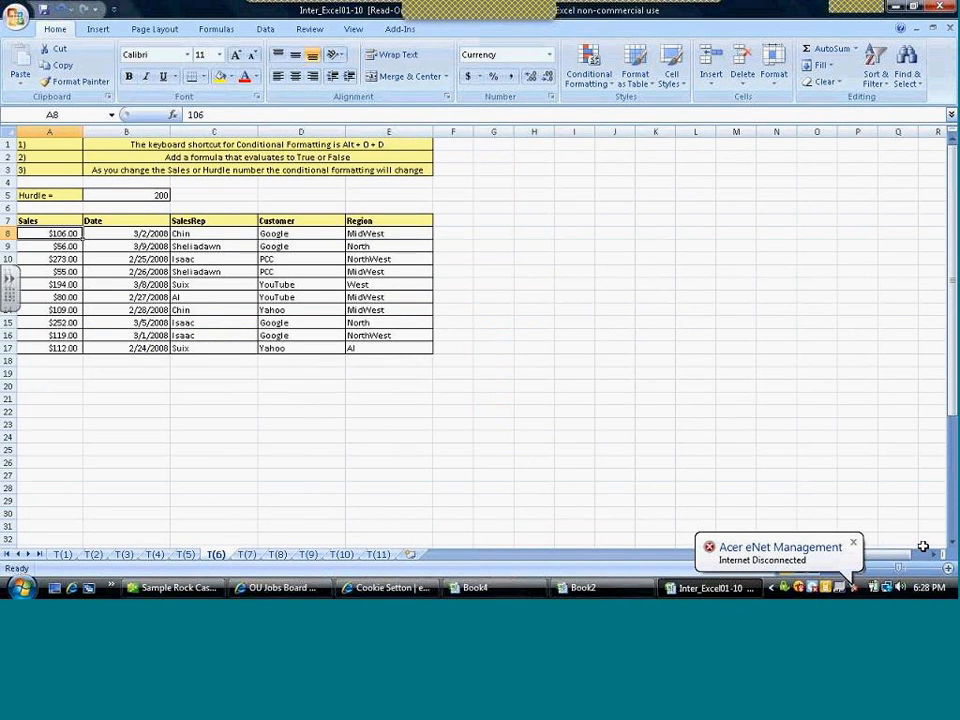
click(948, 568)
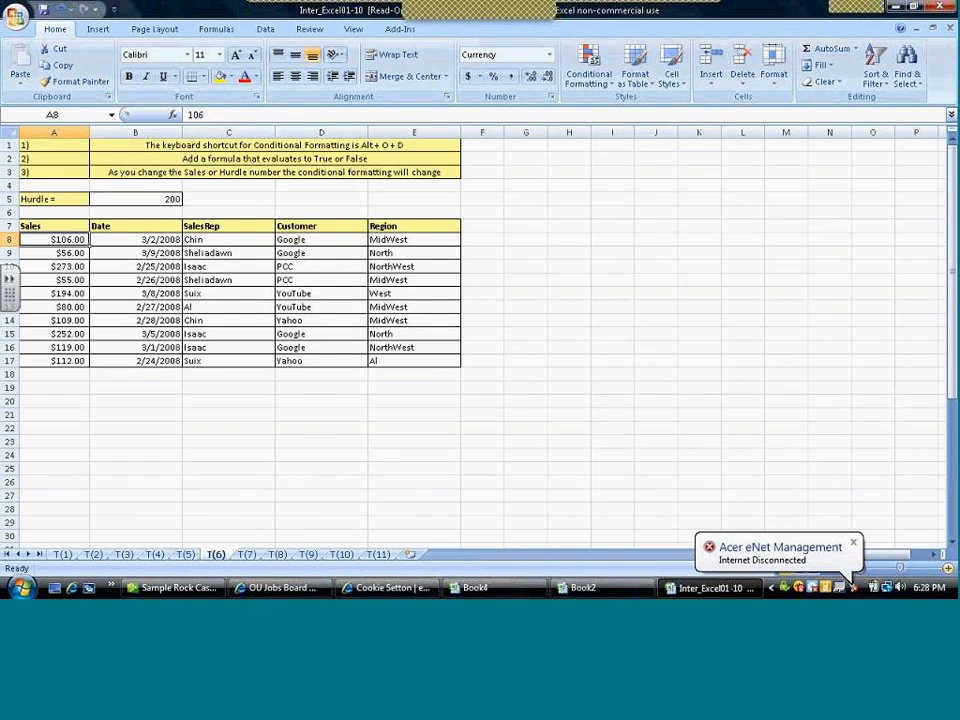
click(949, 569)
click(948, 568)
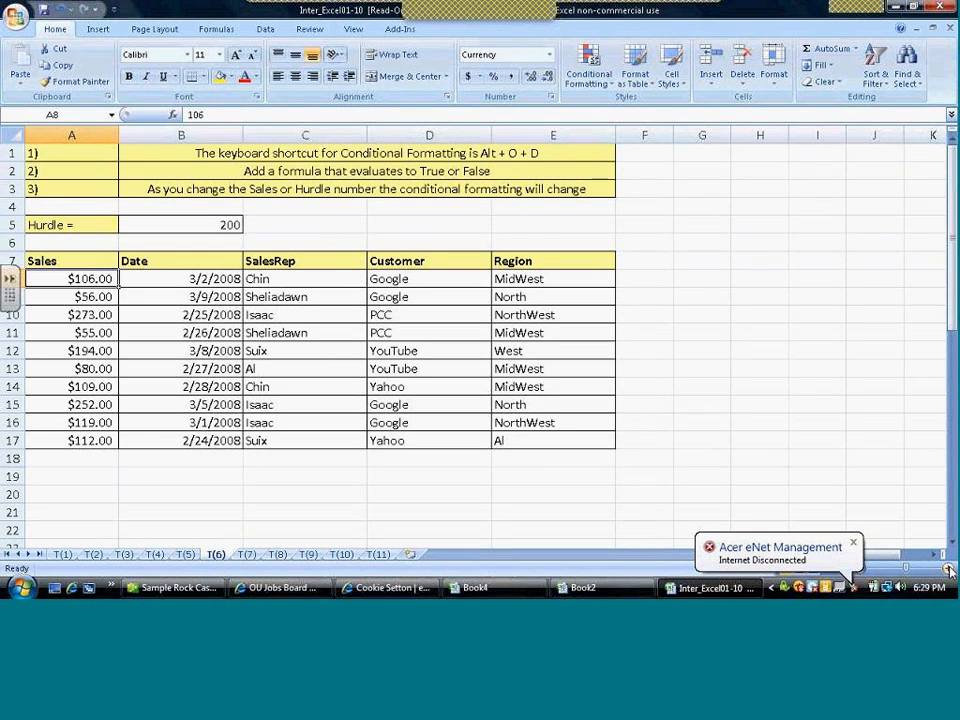
click(162, 226)
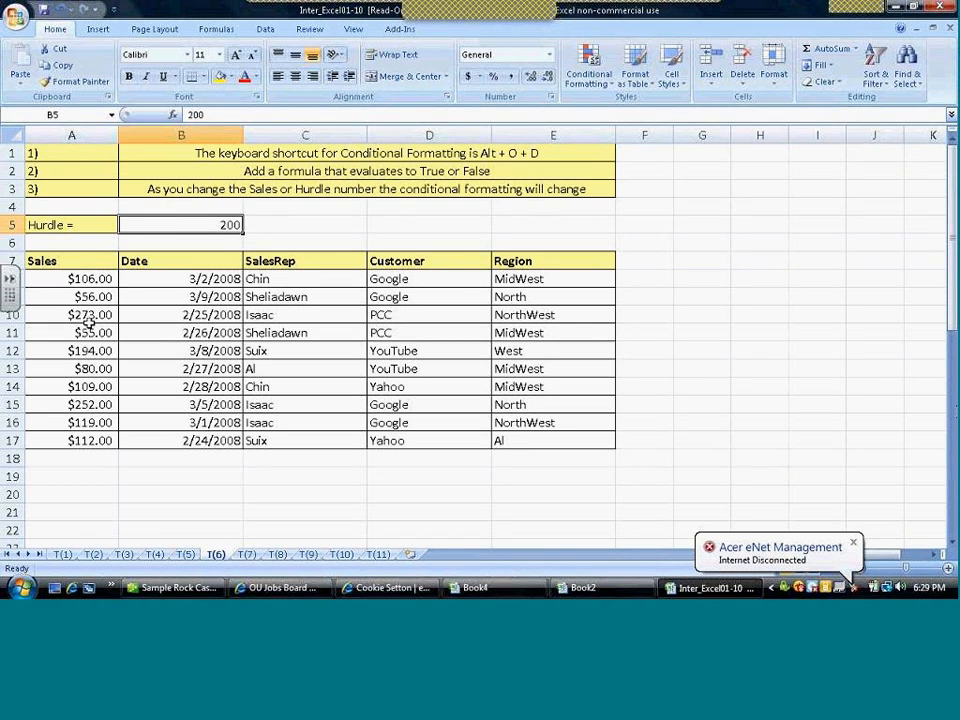
- Fill the sales records in A10:E10 and A15:E15 with yellow by hand, and undo the fill
drag(100, 316, 495, 315)
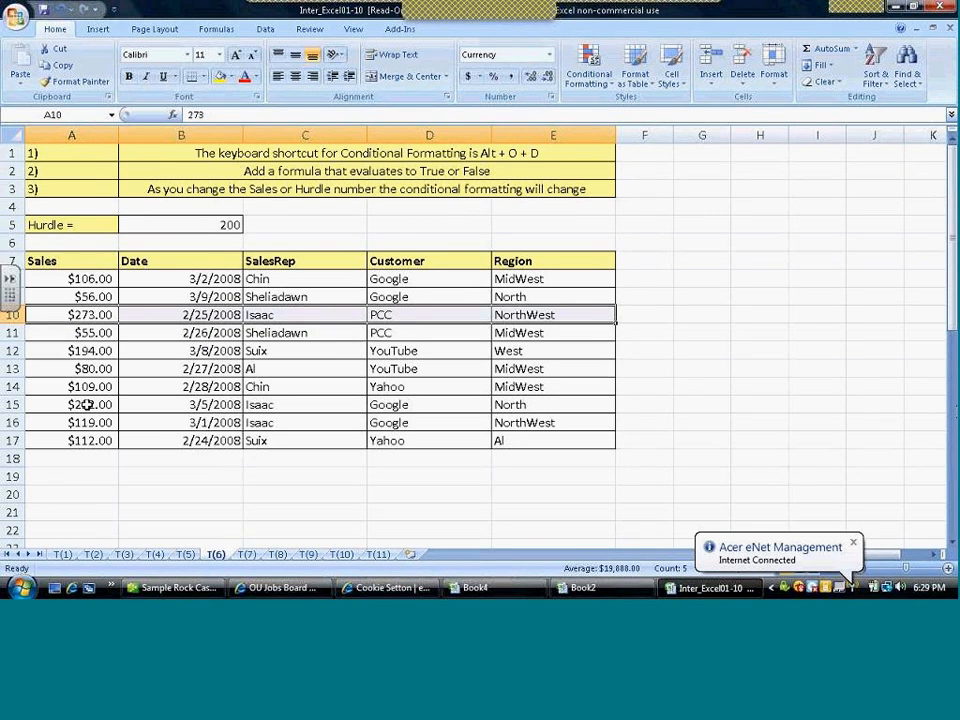
drag(87, 404, 525, 404)
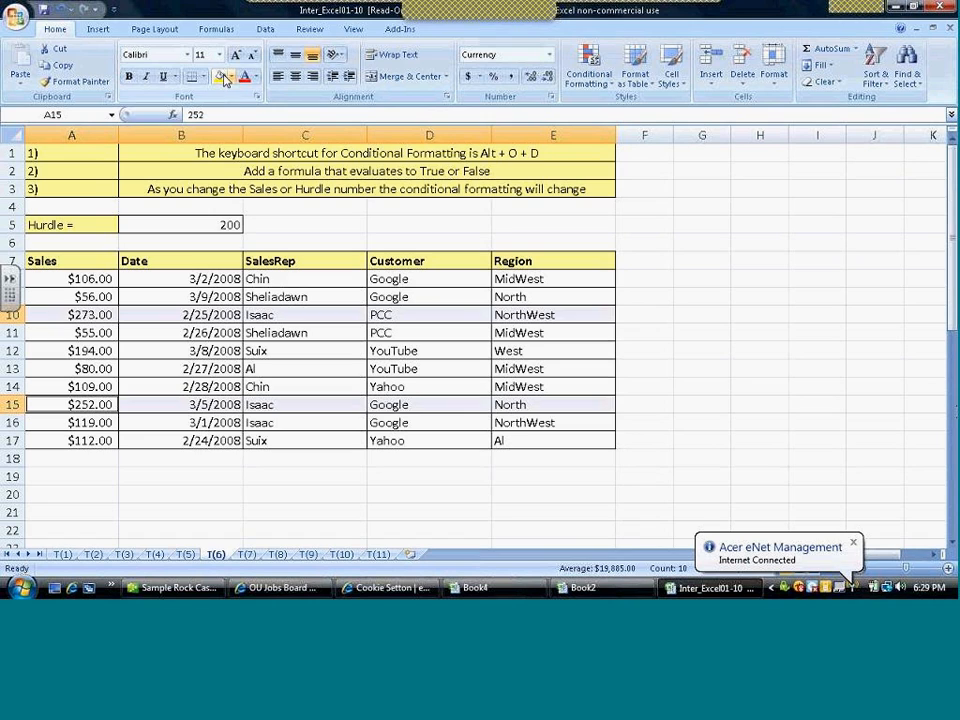
click(224, 80)
click(216, 370)
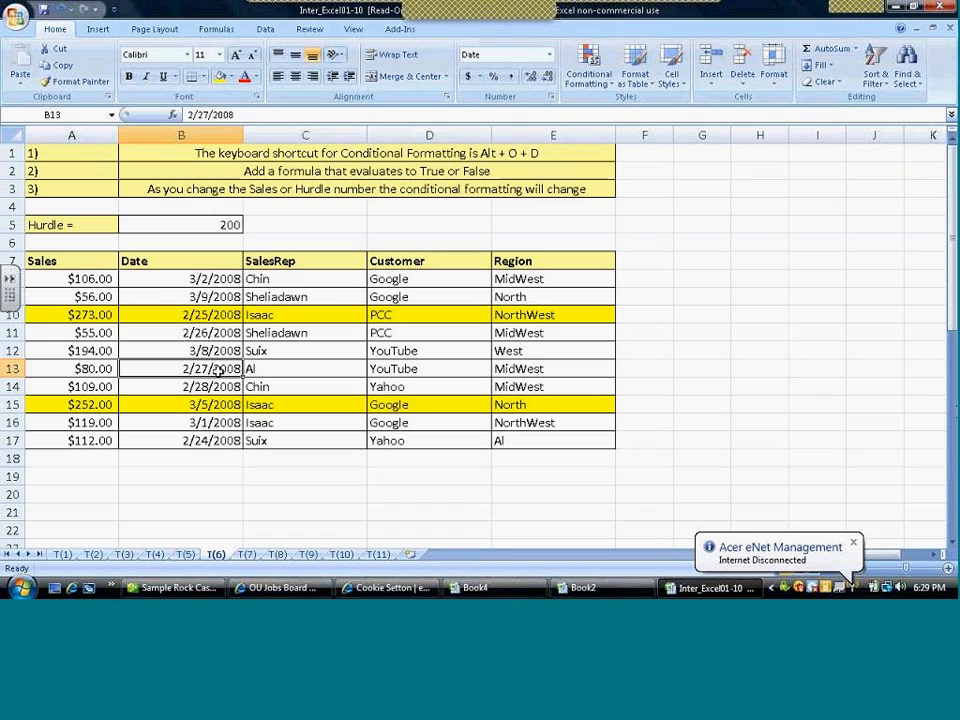
key(ctrl+z)
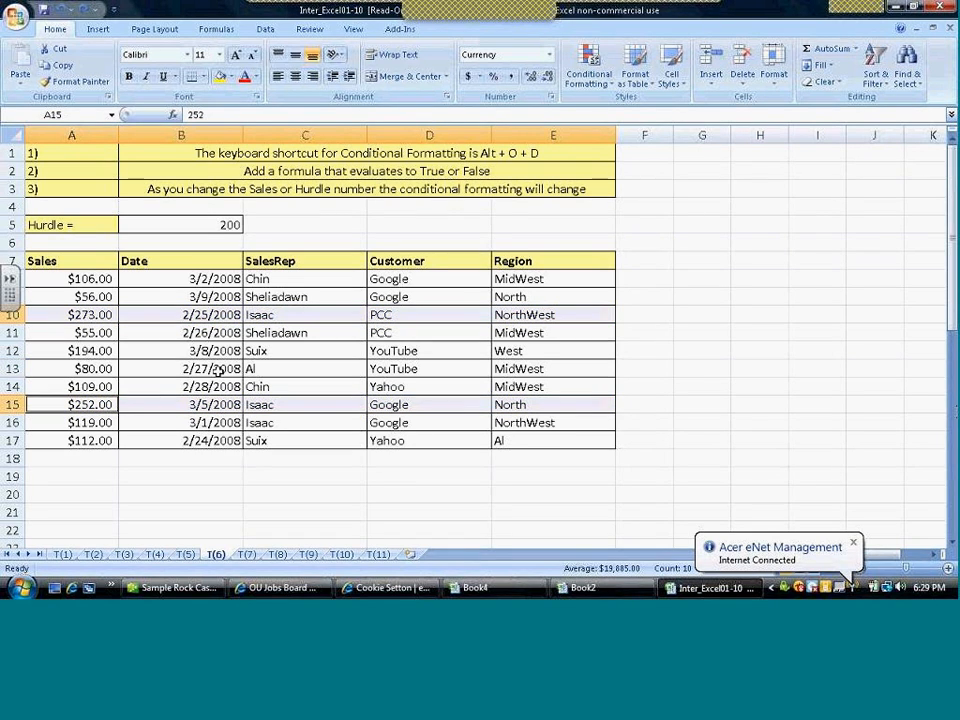
- Start a new conditional formatting rule for cell B12 with the type "Use a formula to determine which cells to format"
click(205, 353)
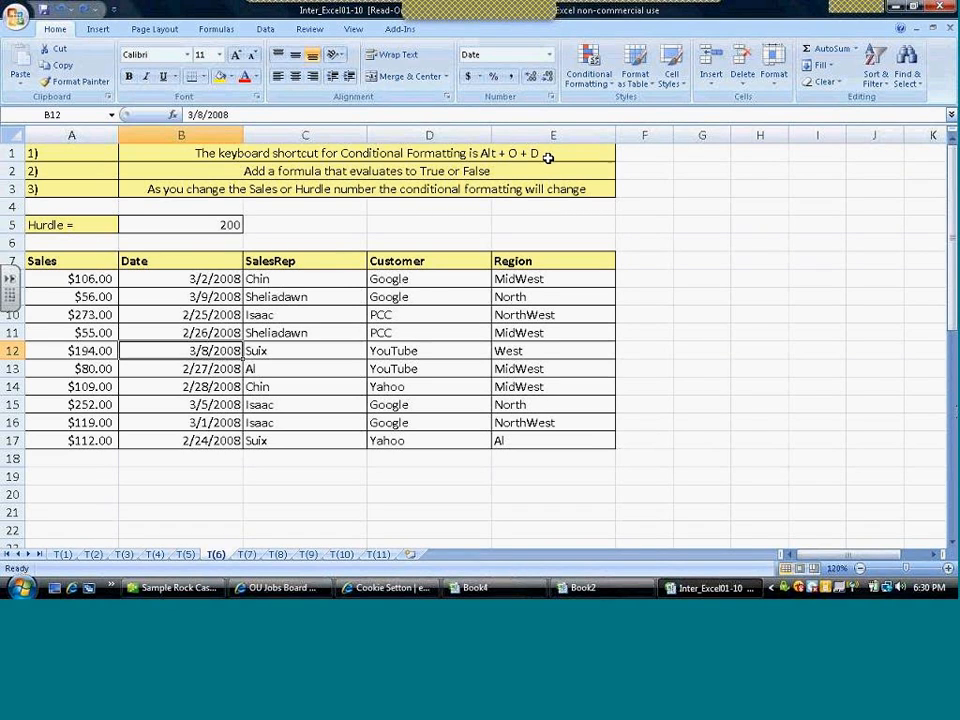
key(alt)
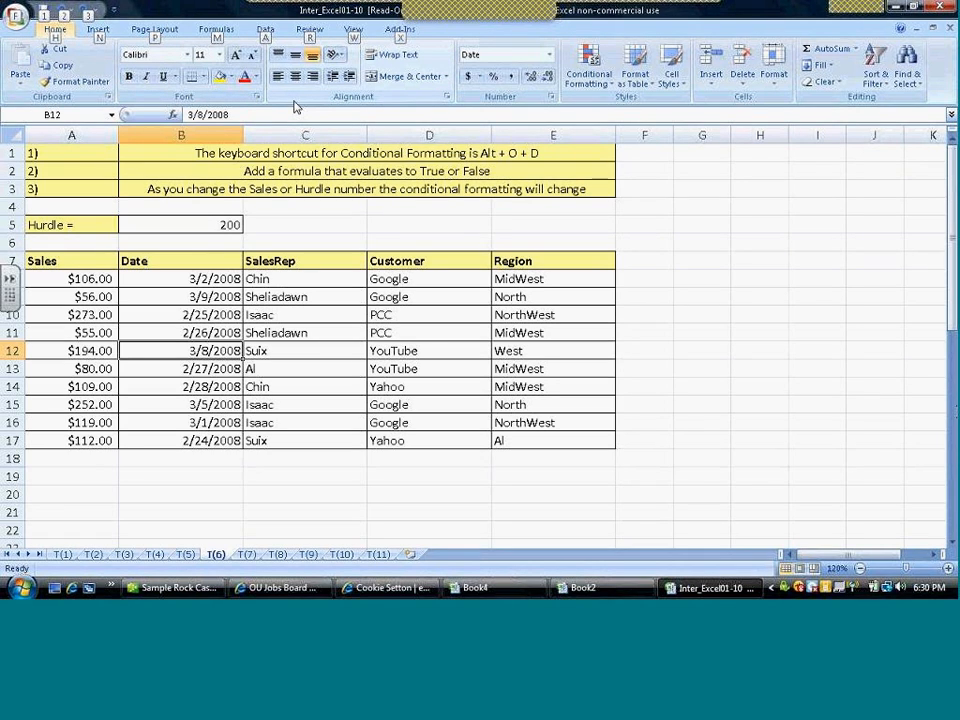
key(o)
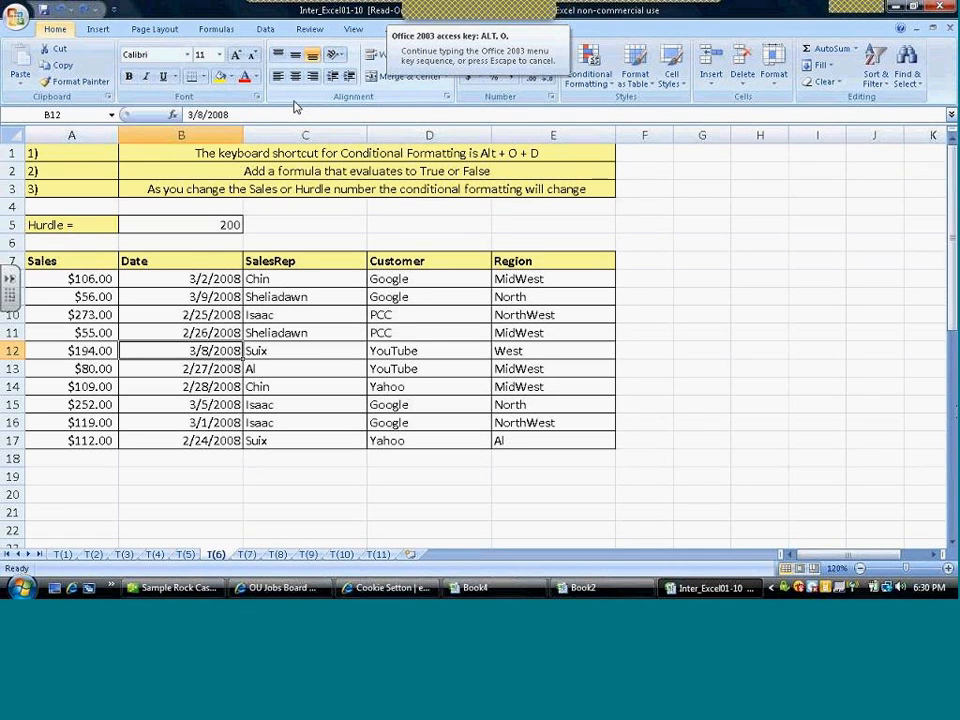
key(d)
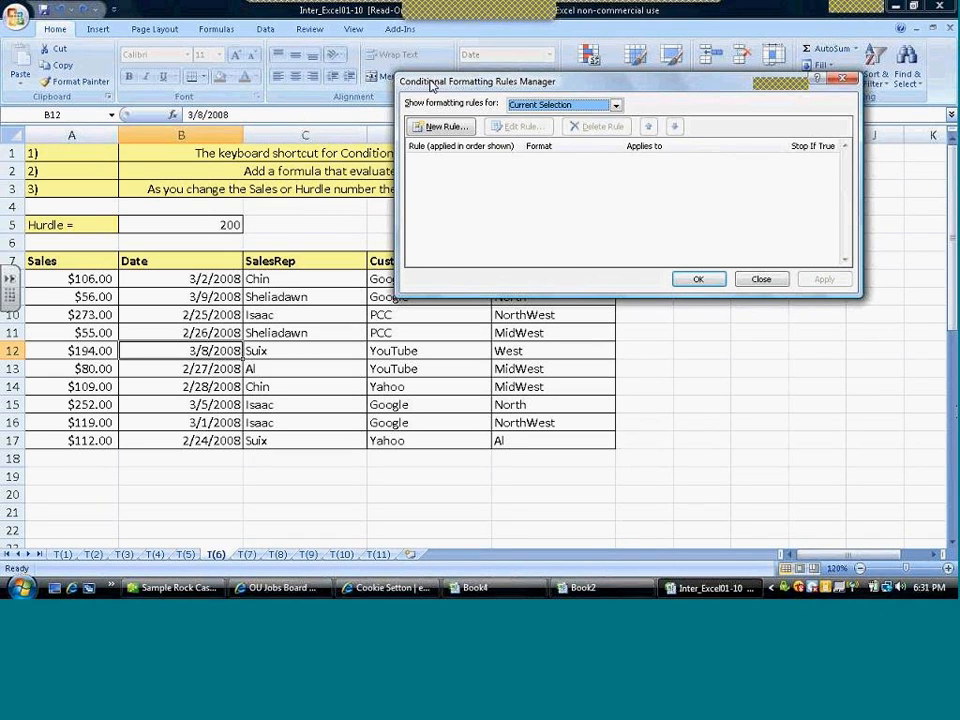
drag(430, 89, 382, 247)
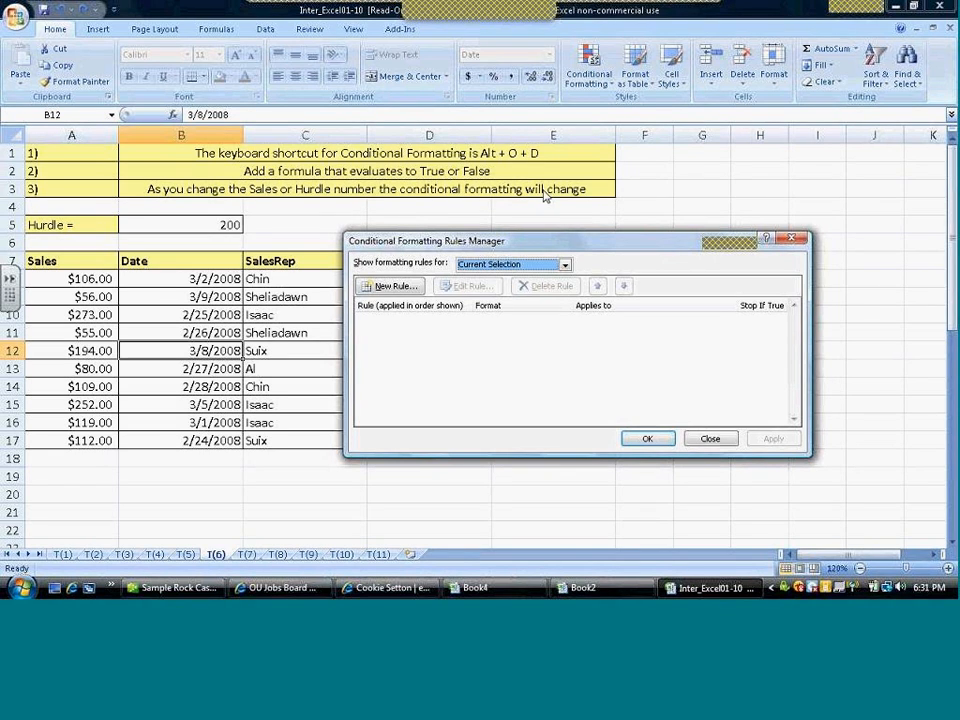
click(379, 288)
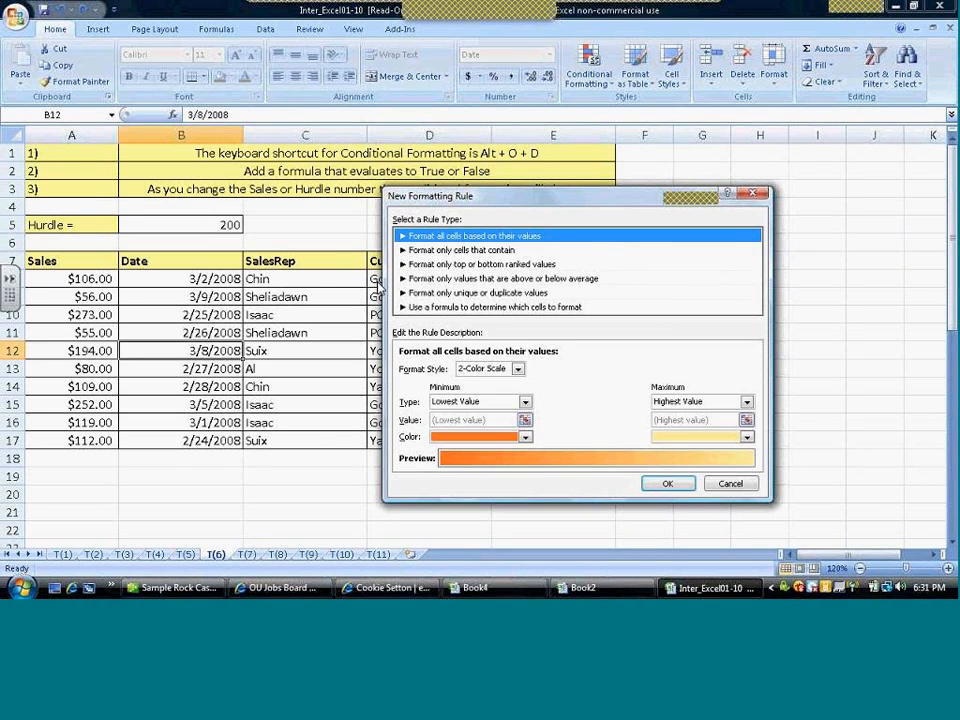
click(435, 307)
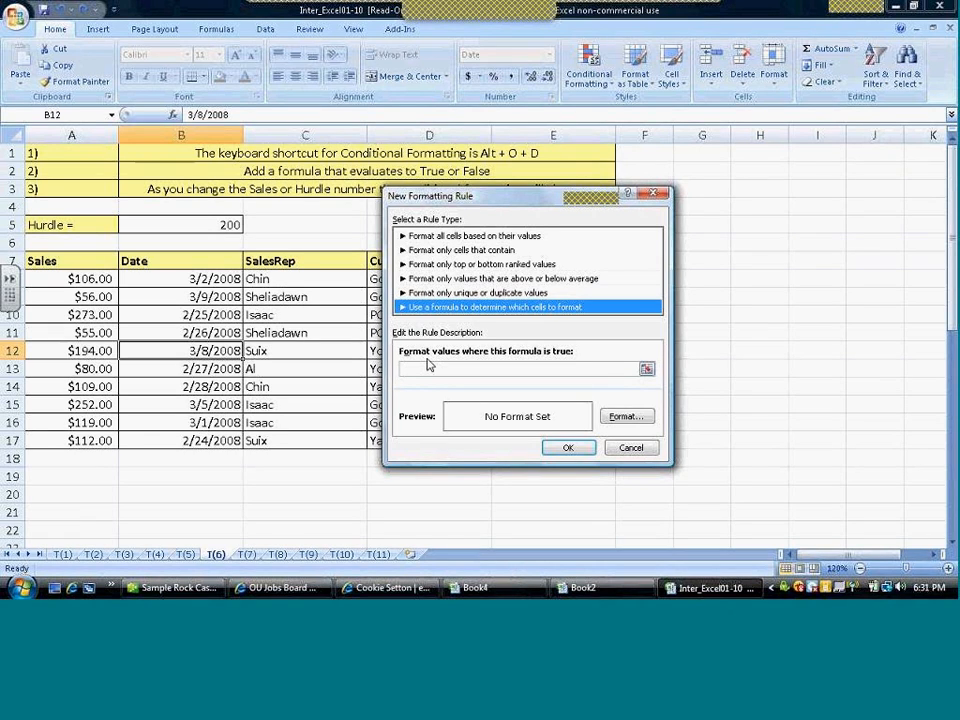
- Enter the rule formula =$A8>$B$5, comparing the first Sales value with the Hurdle cell
click(428, 366)
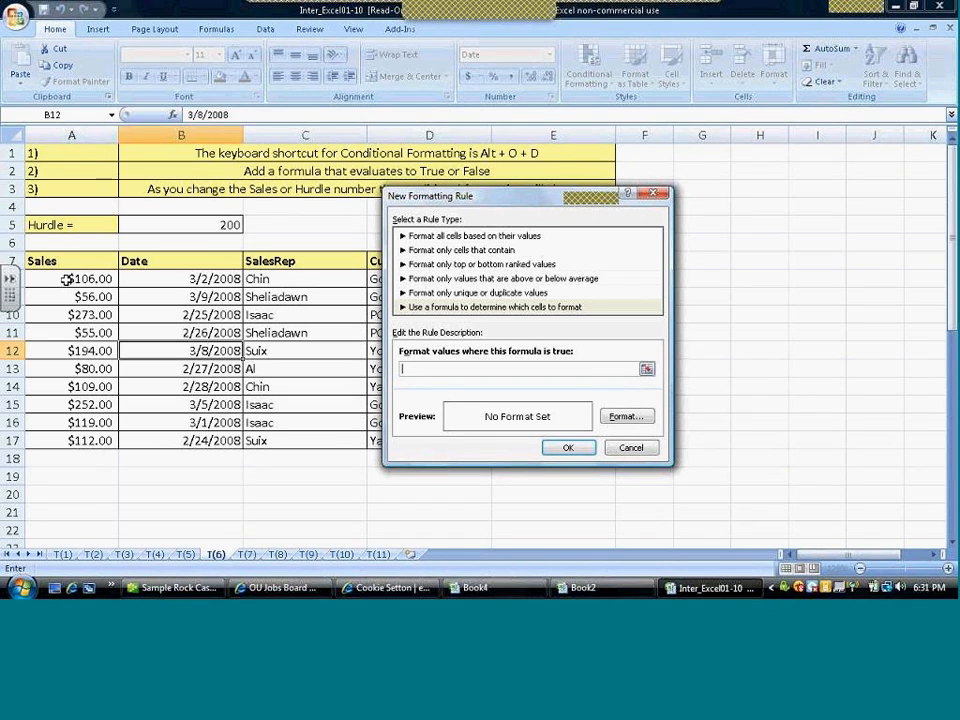
click(66, 280)
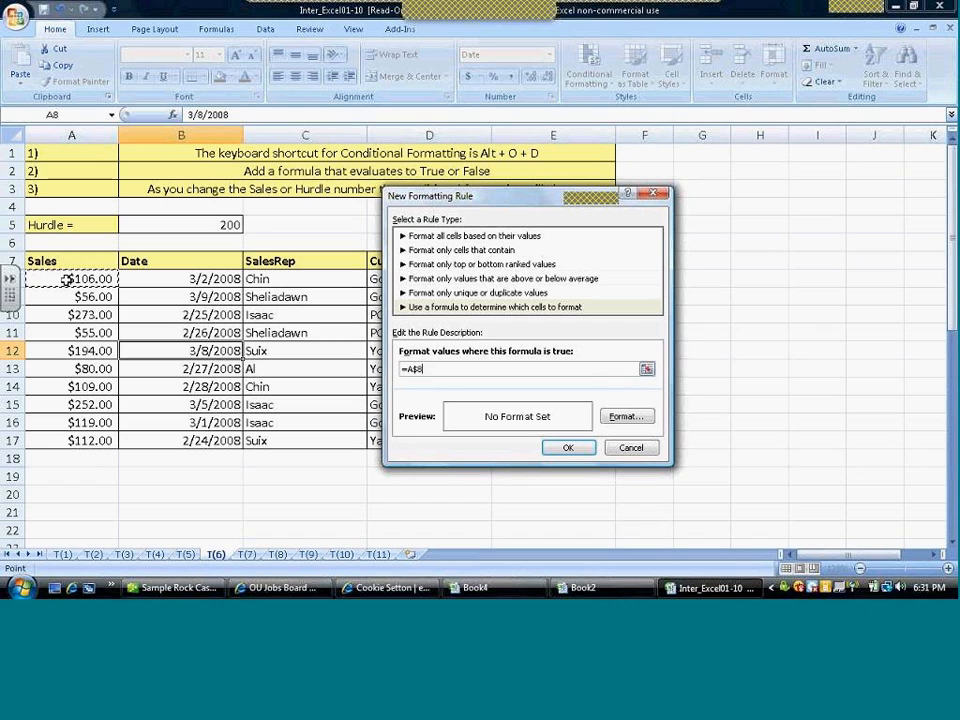
key(F4)
key(F4)
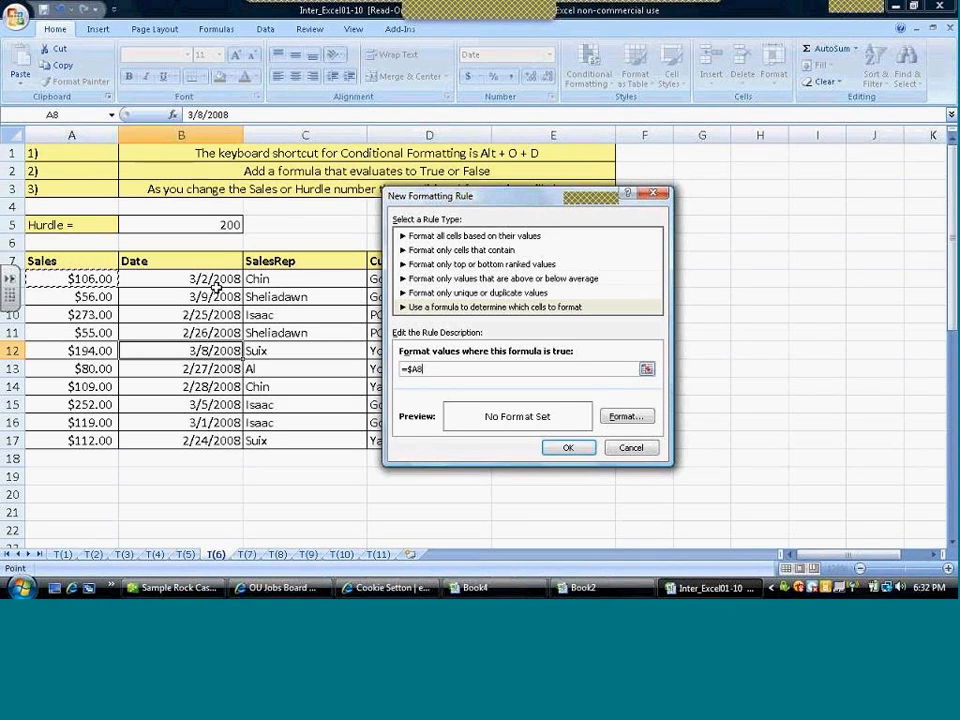
text(>)
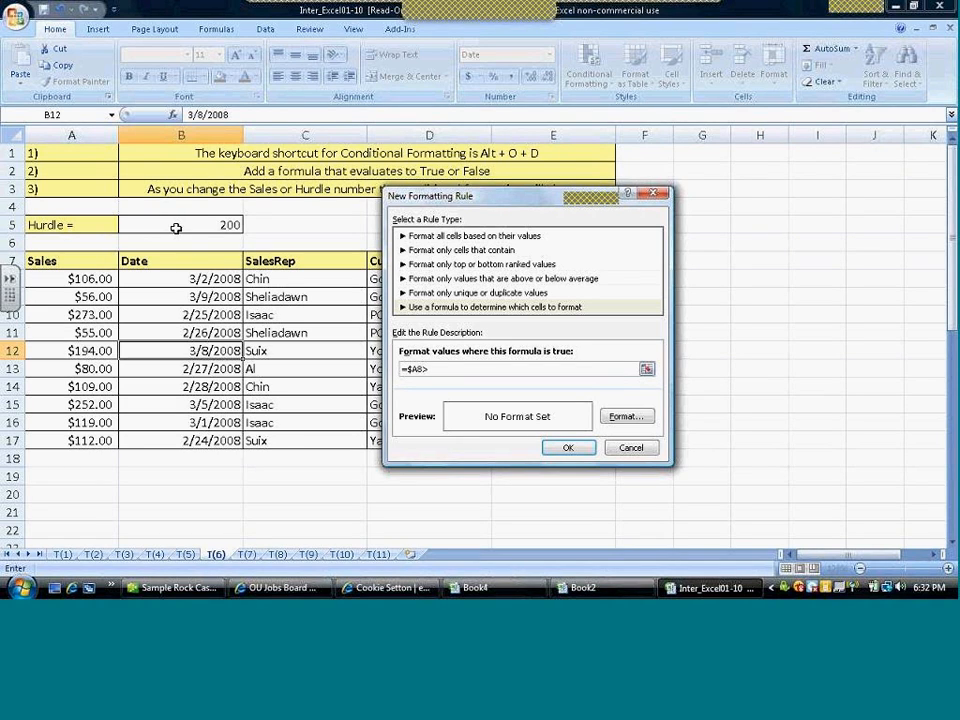
text($B$5)
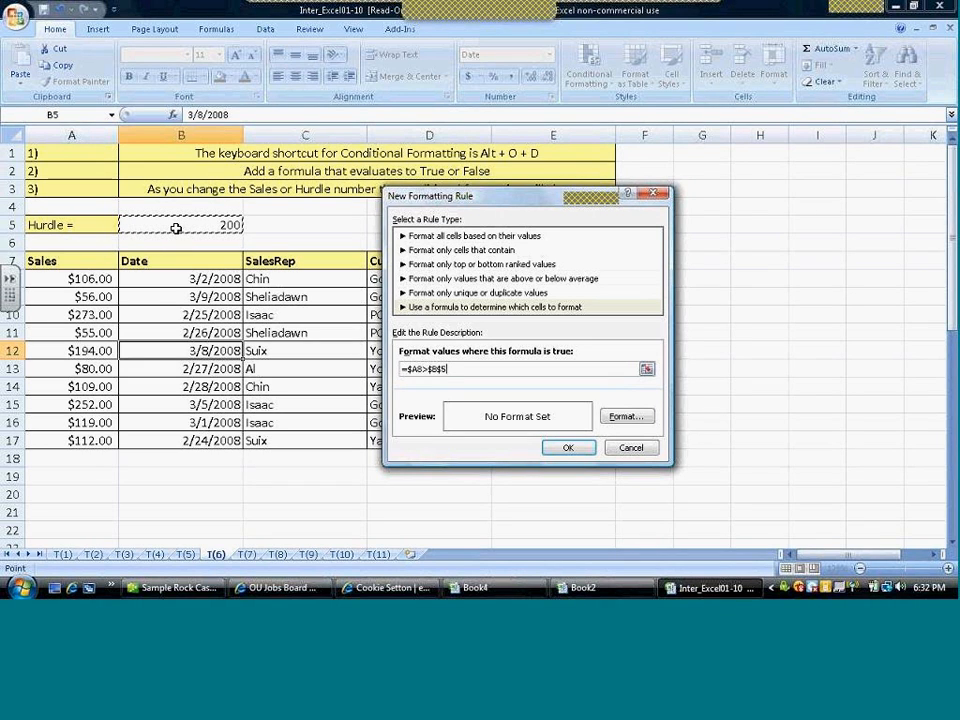
- Set a yellow fill as the rule's format and apply the conditional formatting rule
click(622, 418)
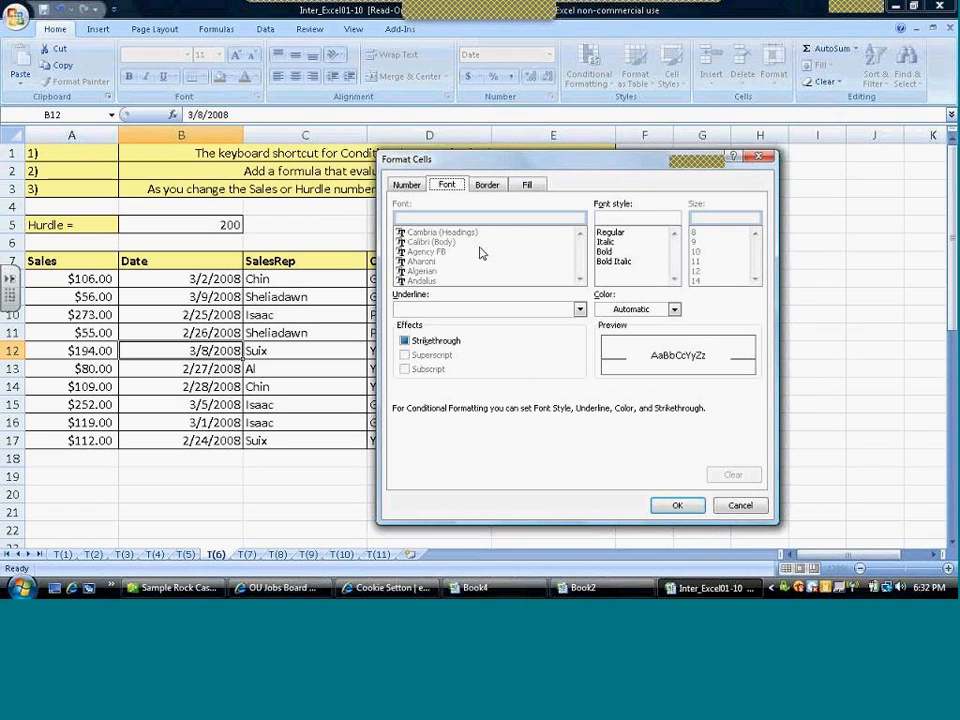
click(533, 187)
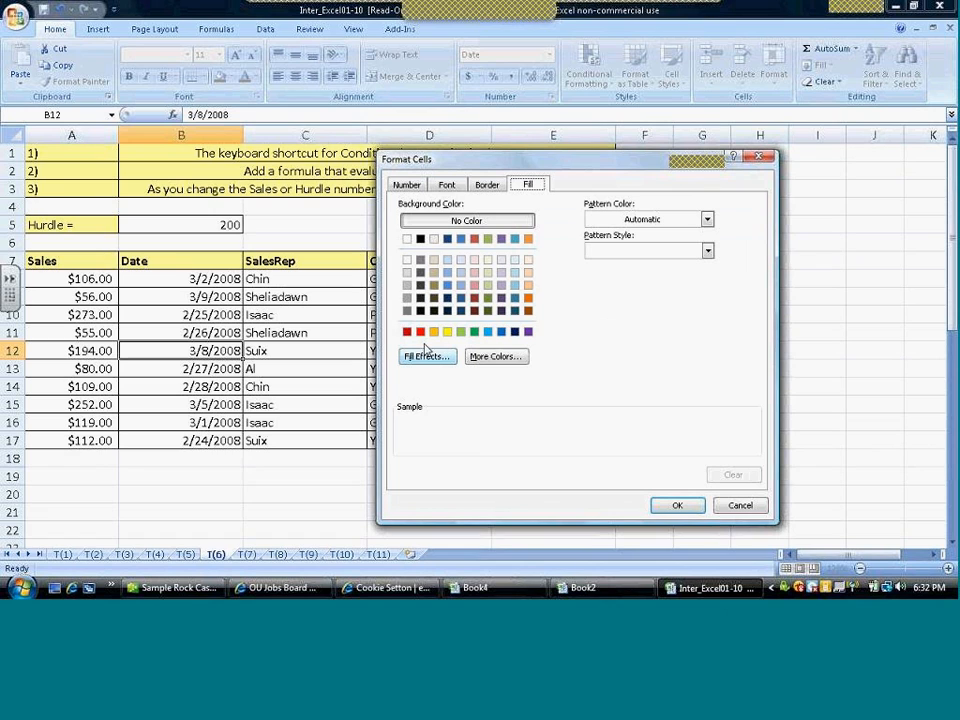
click(448, 333)
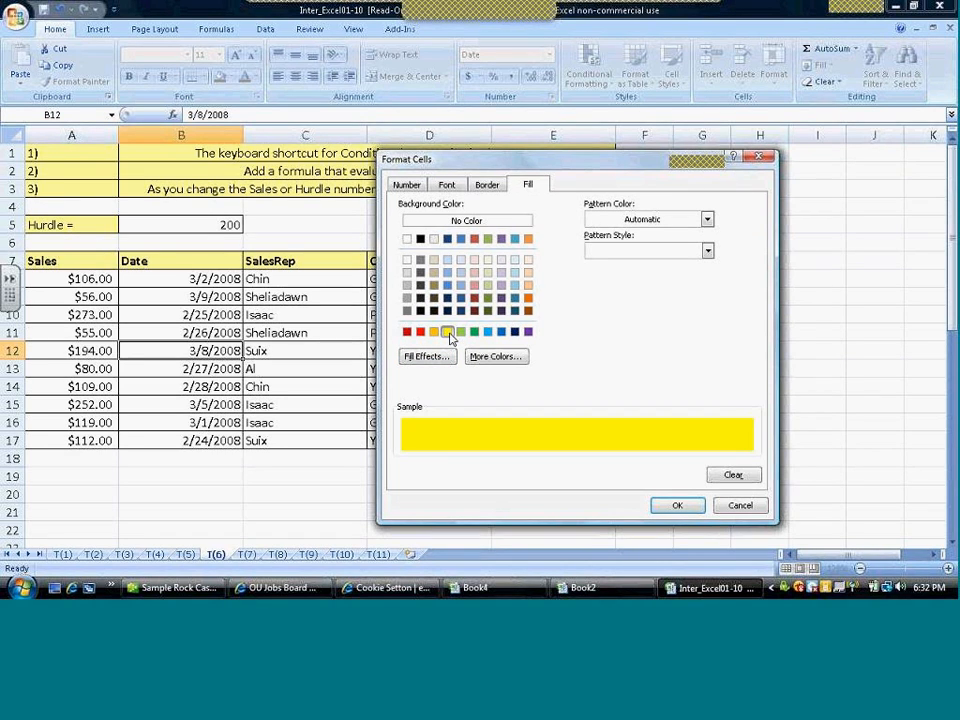
click(675, 506)
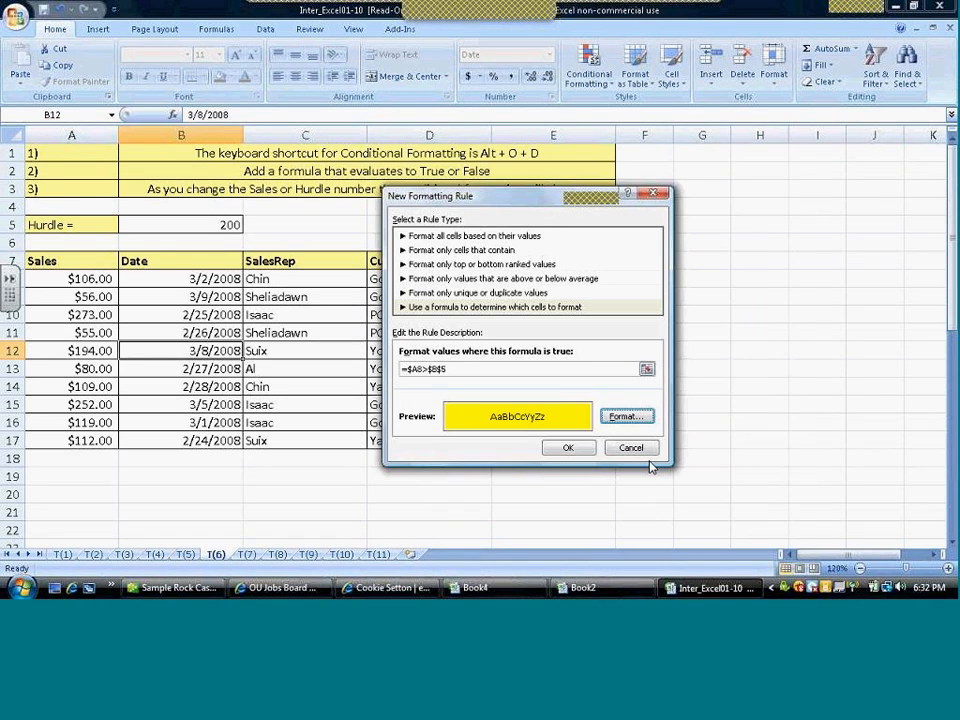
click(566, 450)
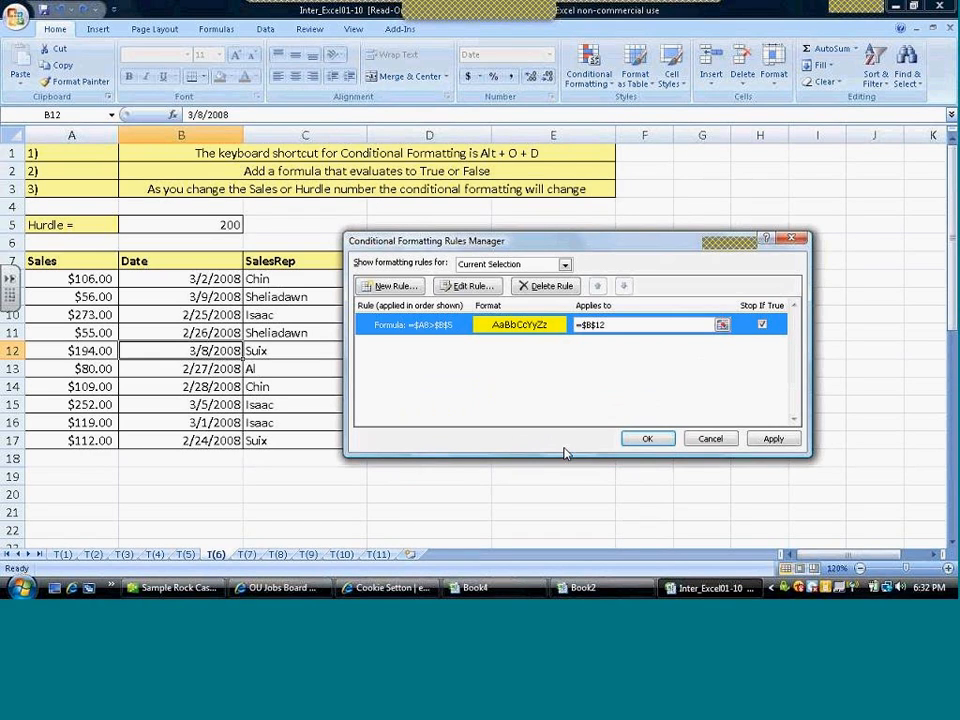
click(648, 439)
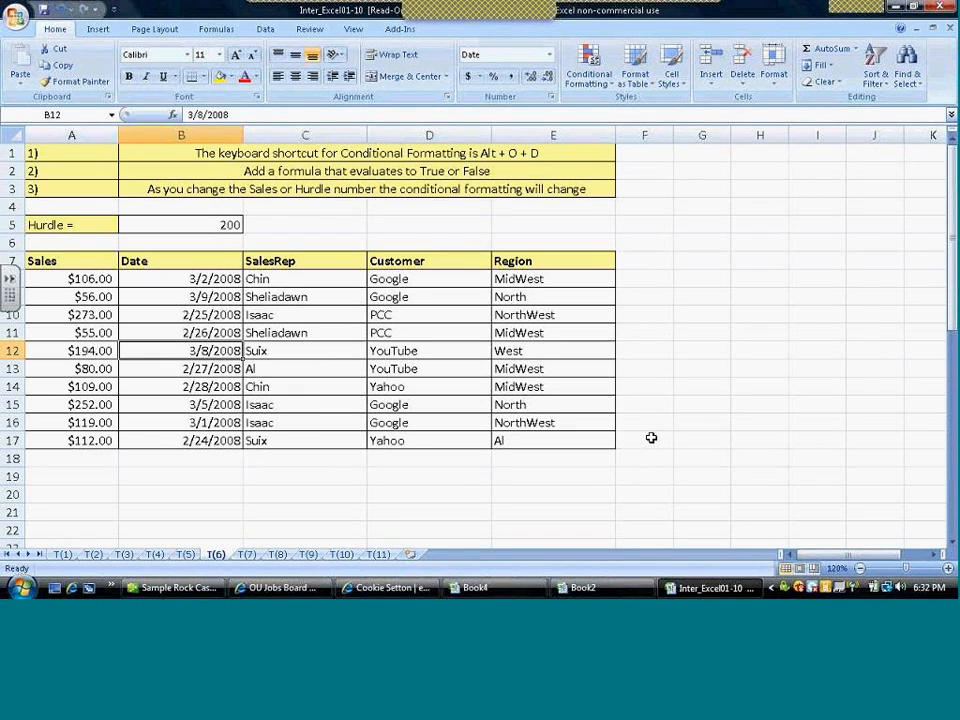
- Start a new conditional formatting rule for cell A8 with the type "Use a formula to determine which cells to format"
click(67, 281)
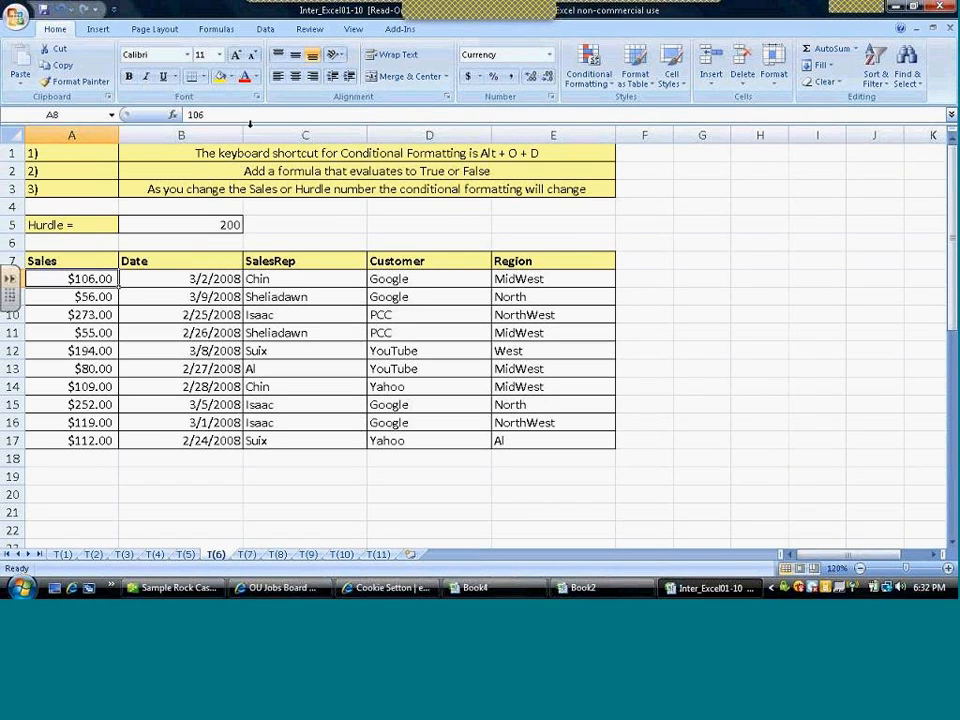
key(Down)
key(Down)
key(Down)
key(Down)
key(Right)
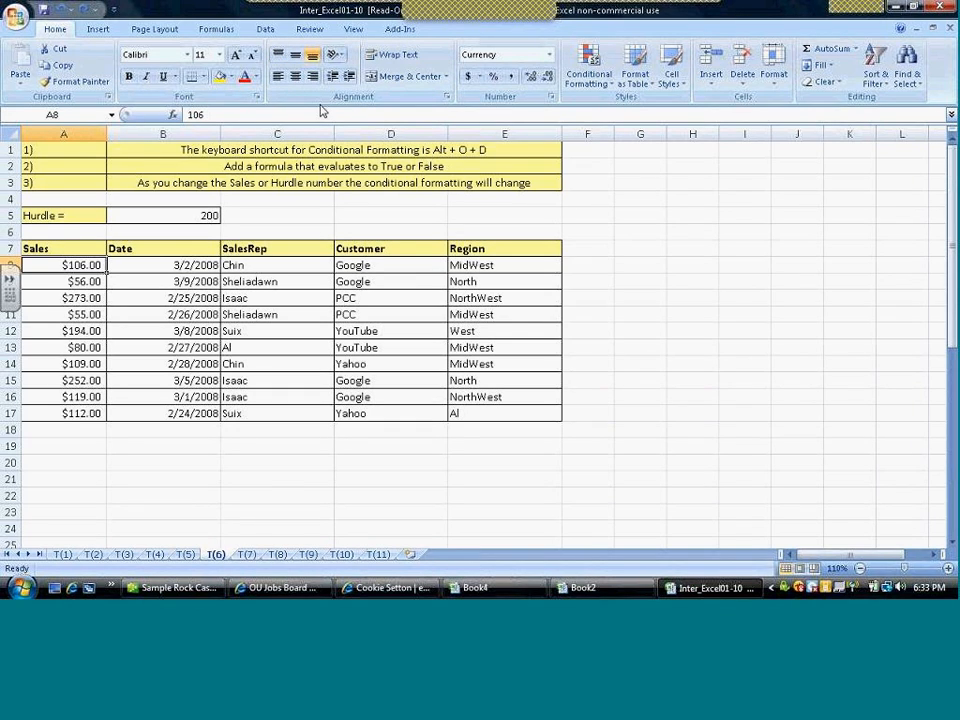
key(alt+o)
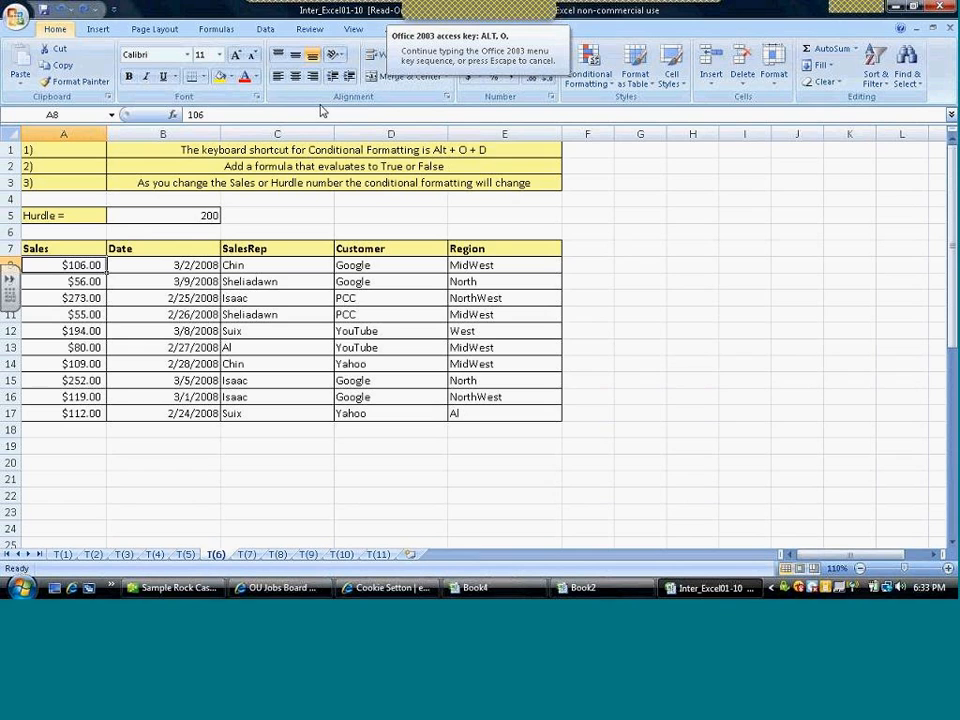
key(d)
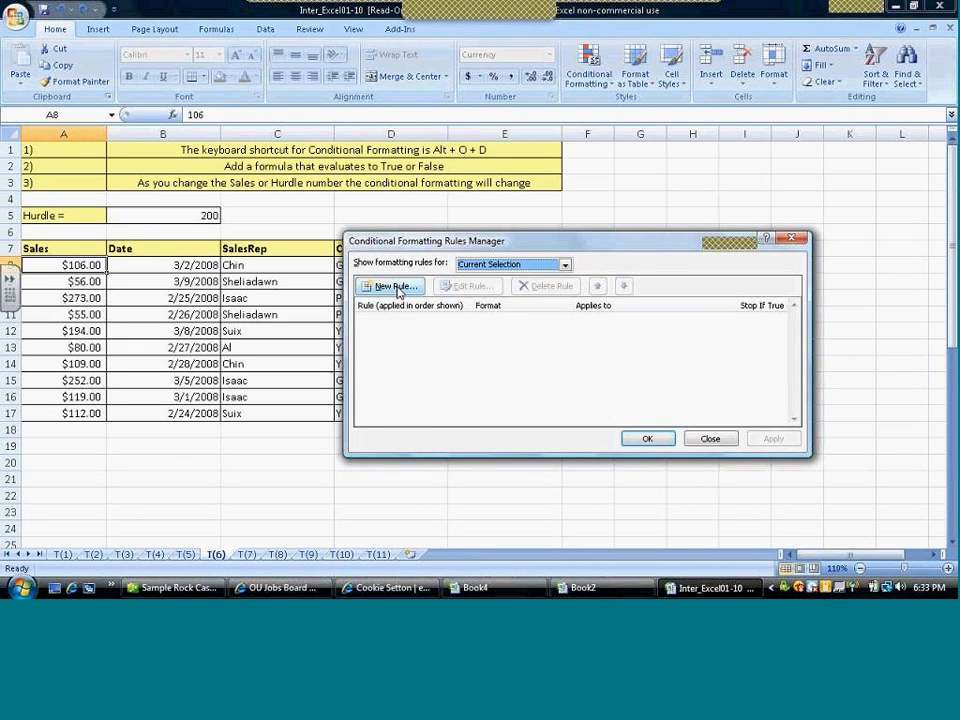
click(399, 348)
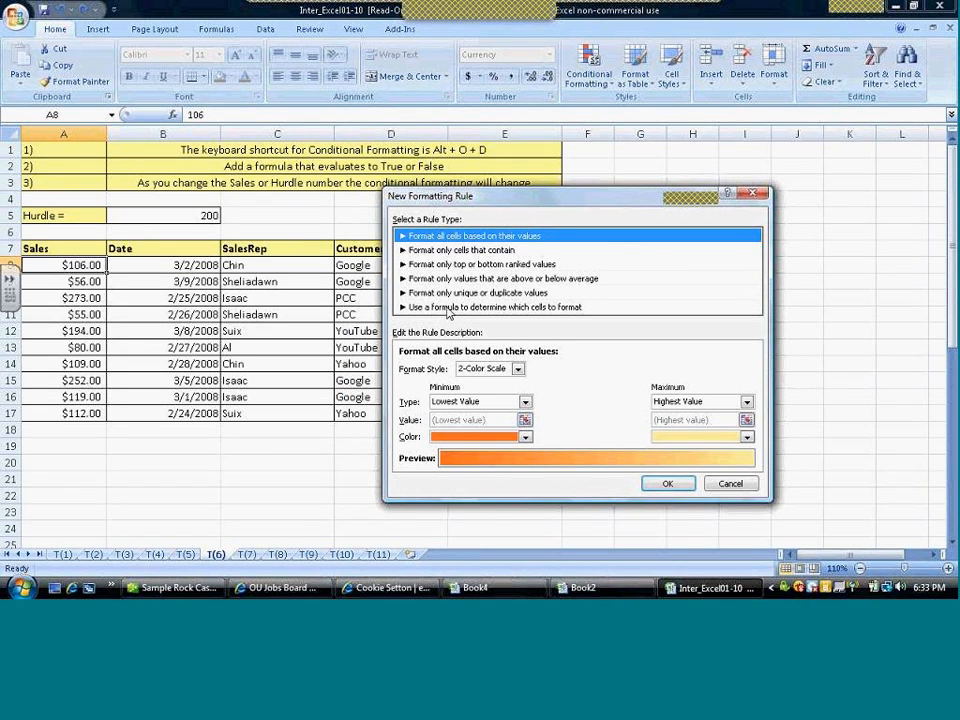
click(448, 307)
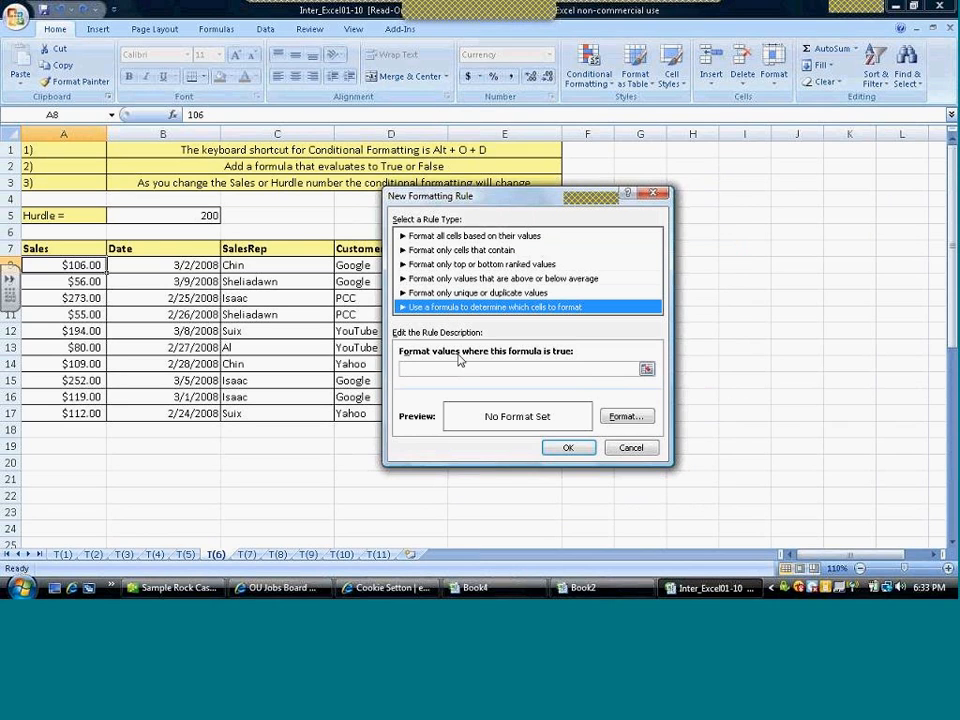
- Enter the rule formula =$A8>$B$5 so the A8 Sales value is tested against the Hurdle cell
click(466, 371)
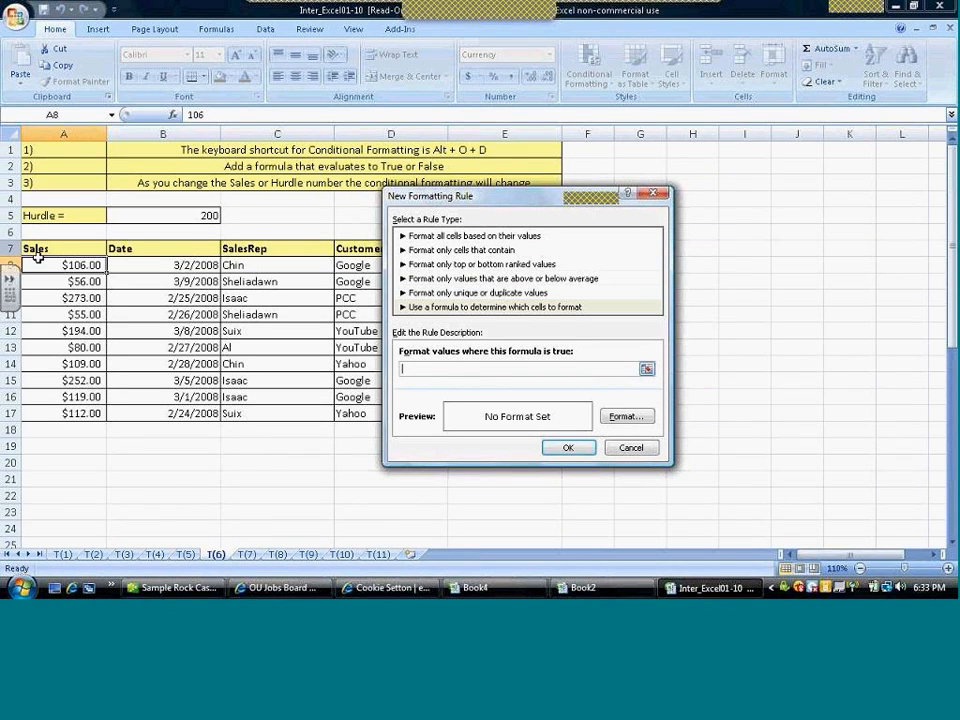
click(95, 264)
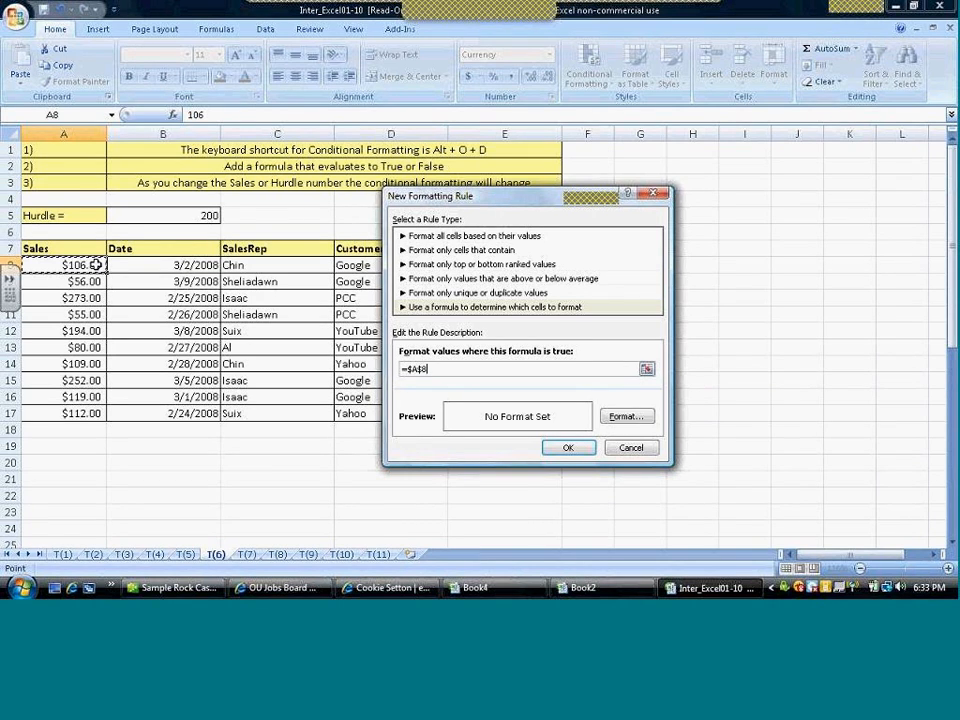
key(F4)
key(F4)
text(>)
click(151, 216)
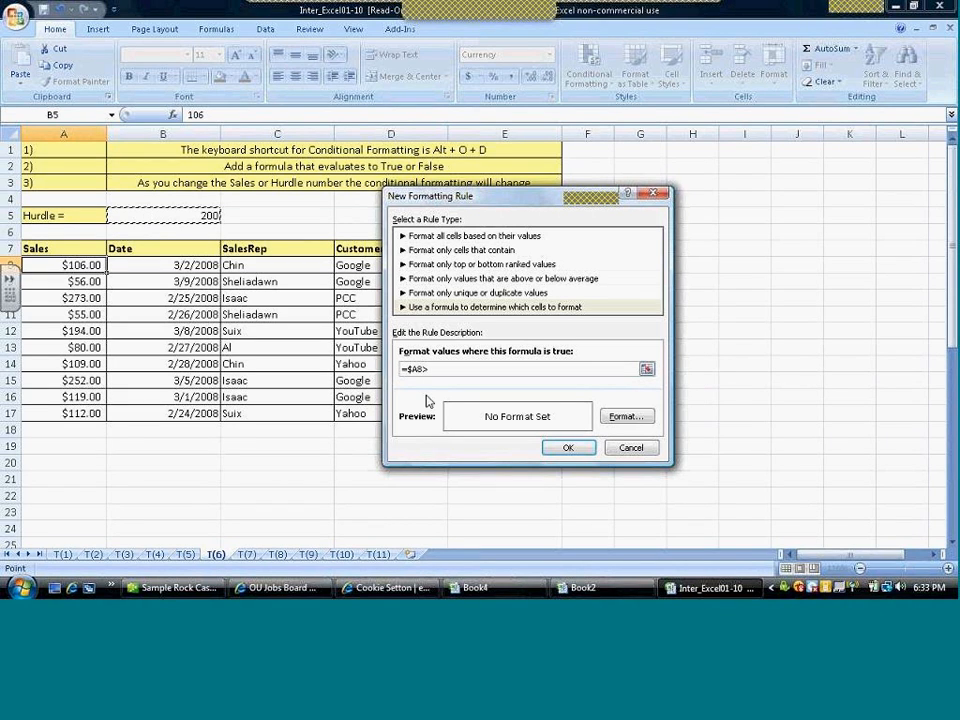
- Give the A8 rule a yellow fill as its format and accept the rule
click(614, 422)
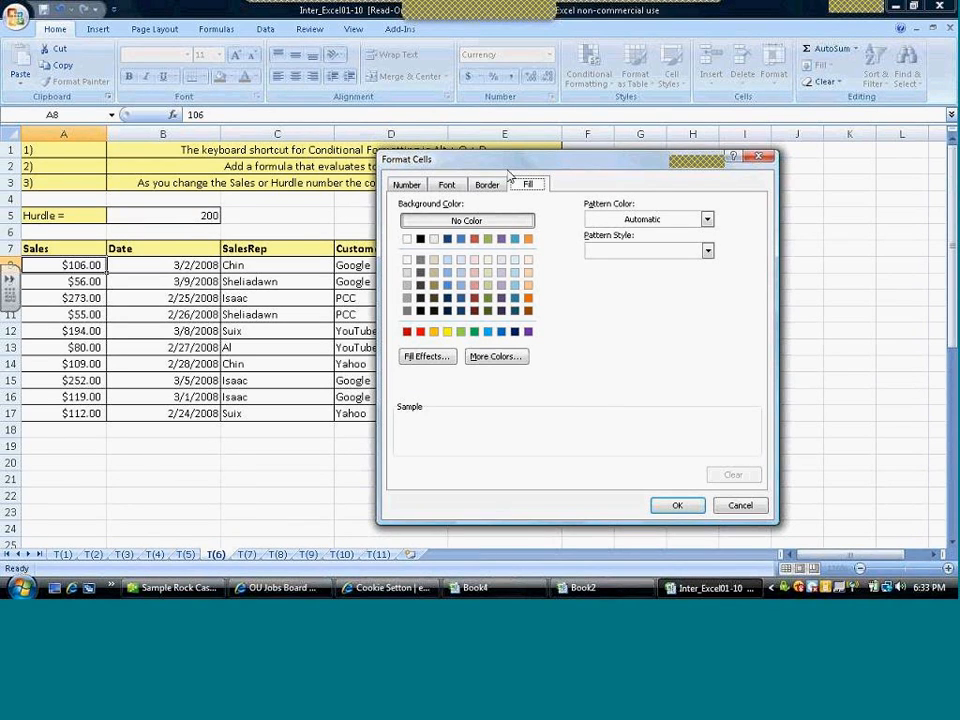
click(447, 332)
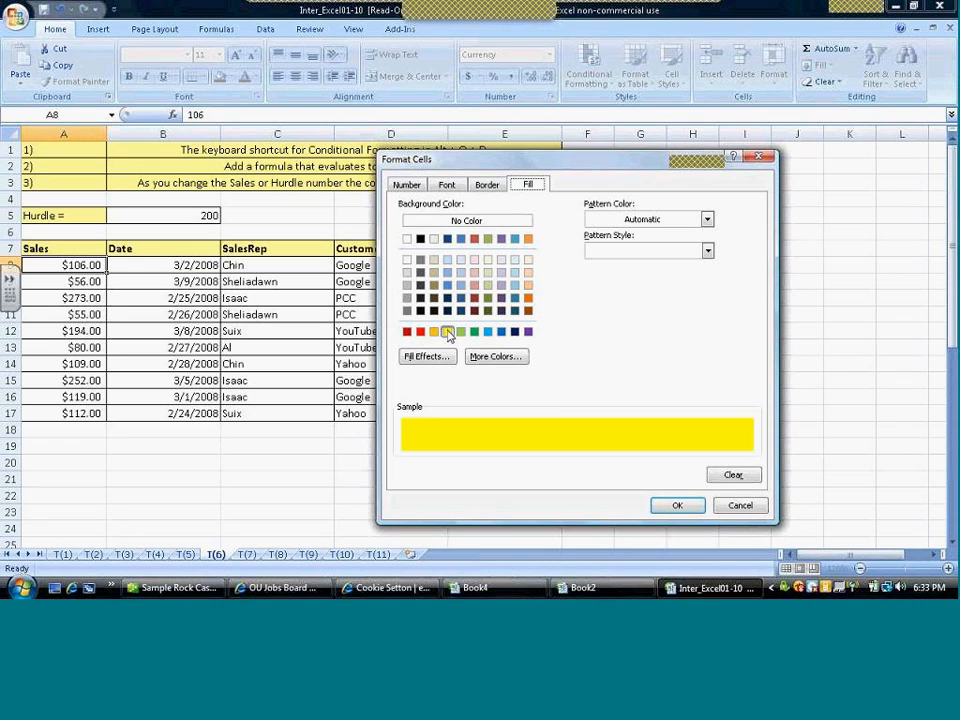
click(691, 512)
click(571, 449)
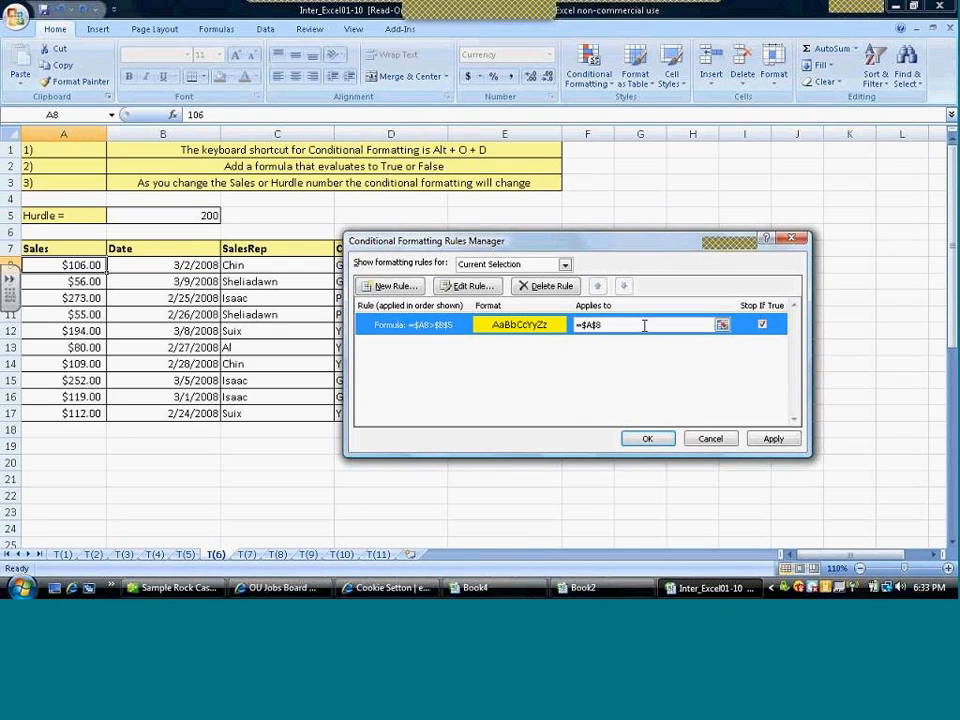
- Extend the range the rule applies to to =$A$8:$A$17 and apply it to the Sales column
click(596, 328)
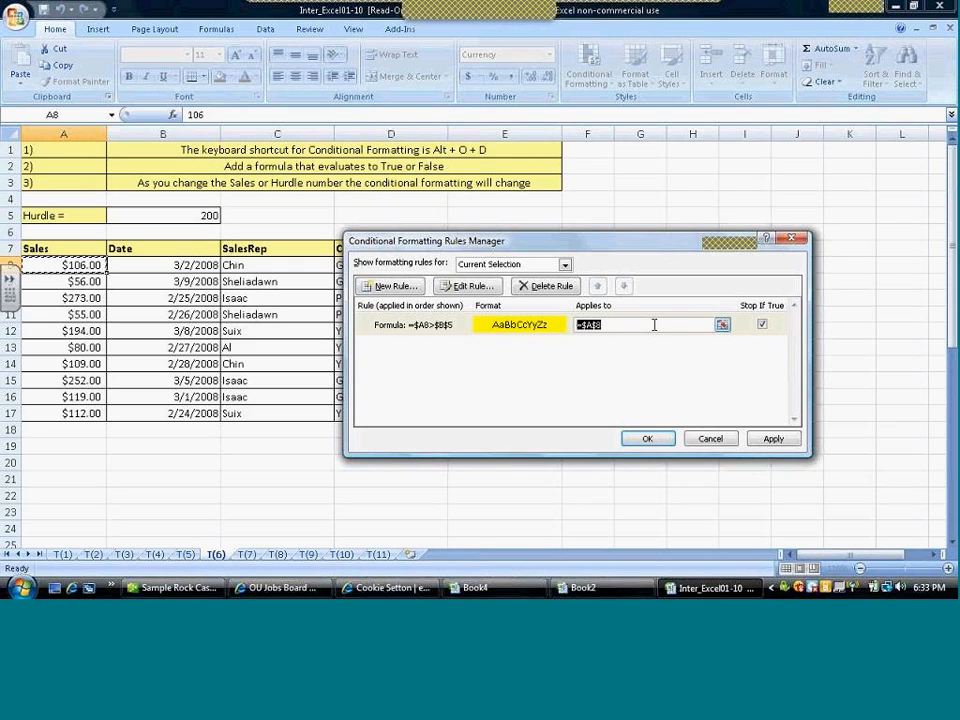
drag(68, 265, 75, 407)
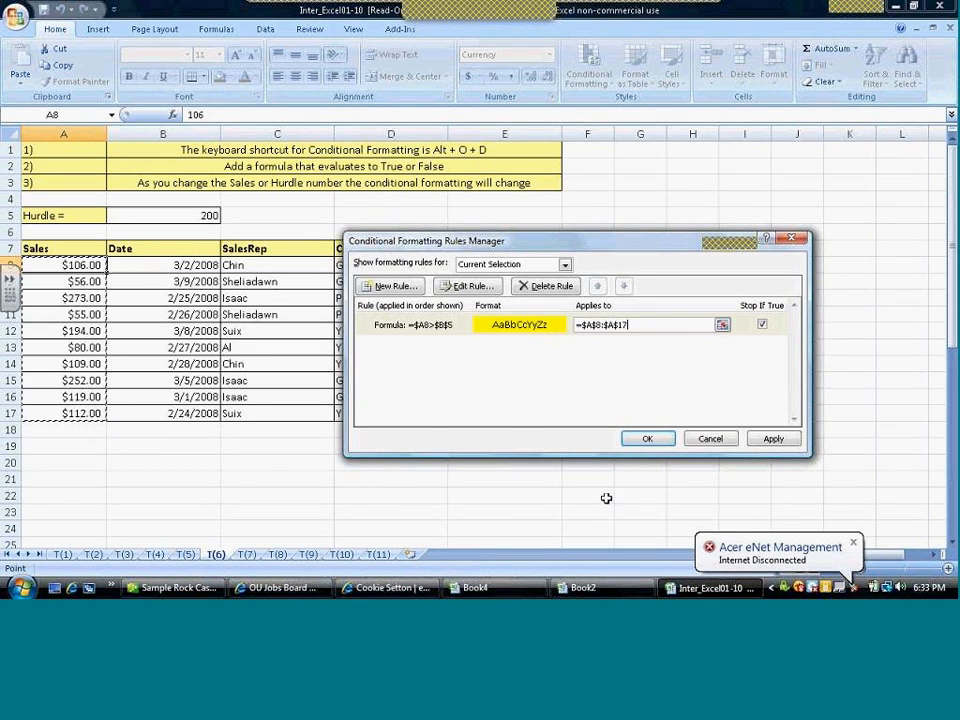
click(647, 440)
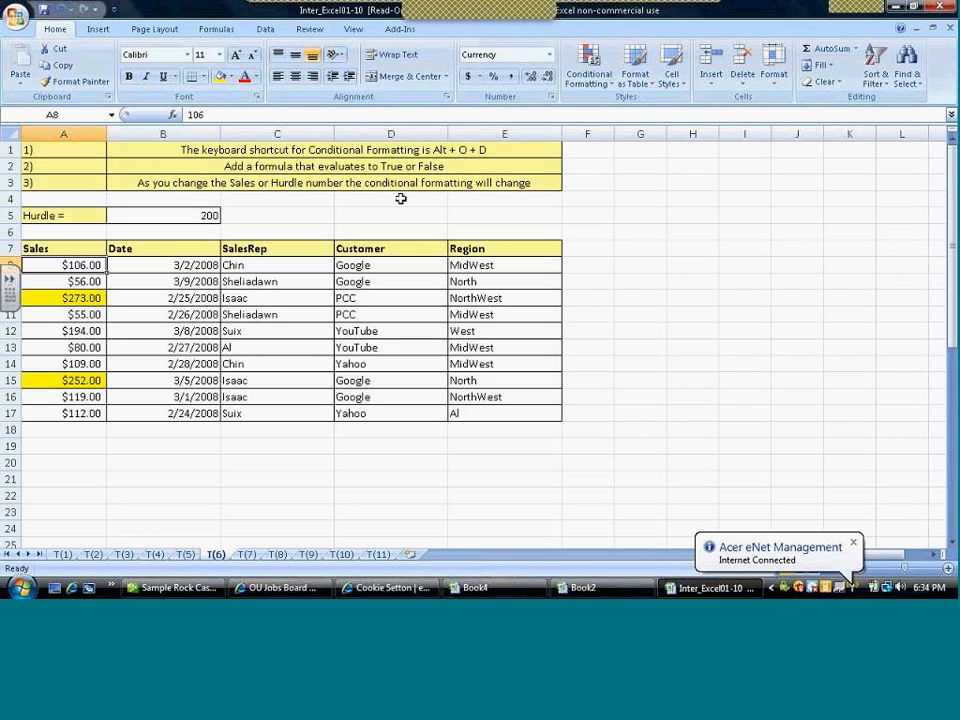
- Review the rule's range in the Conditional Formatting Rules Manager, and undo the conditional formatting of the Sales column
key(alt+o)
key(d)
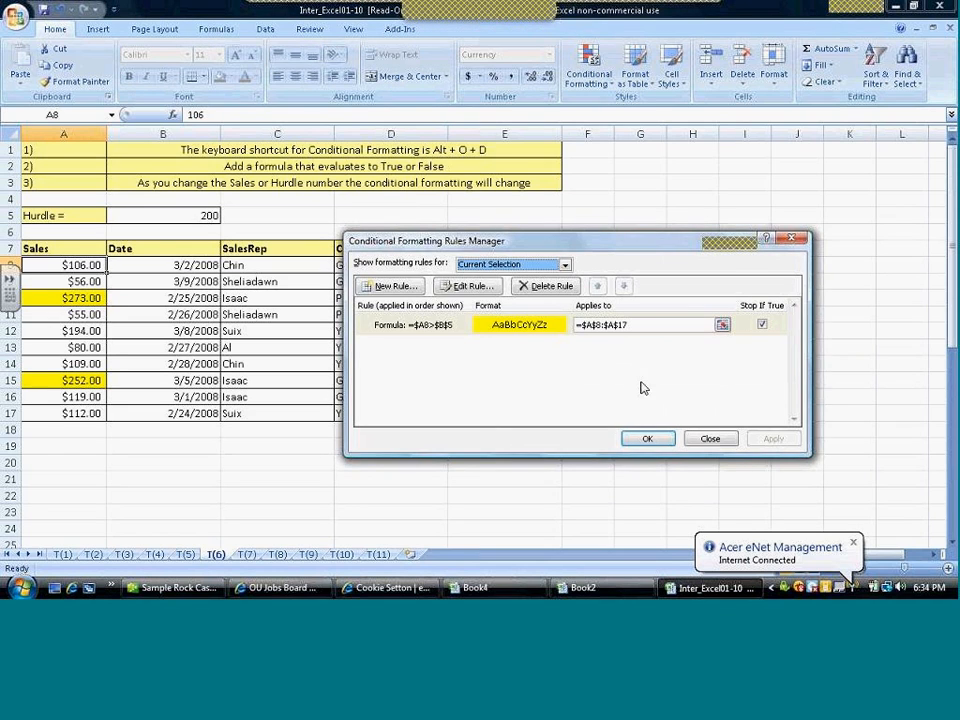
click(709, 439)
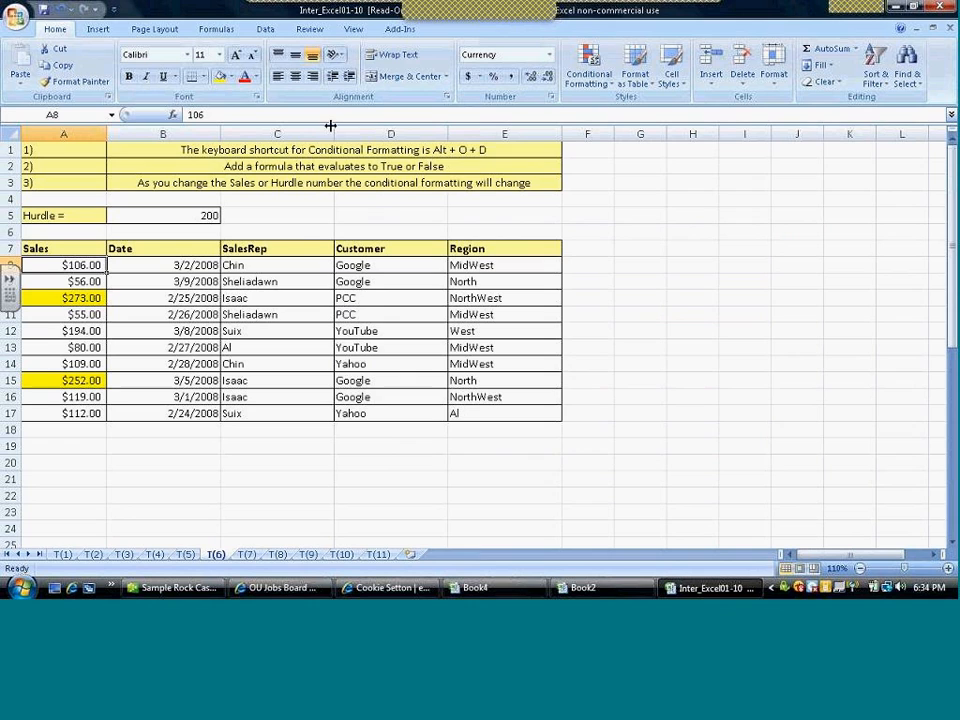
key(ctrl+z)
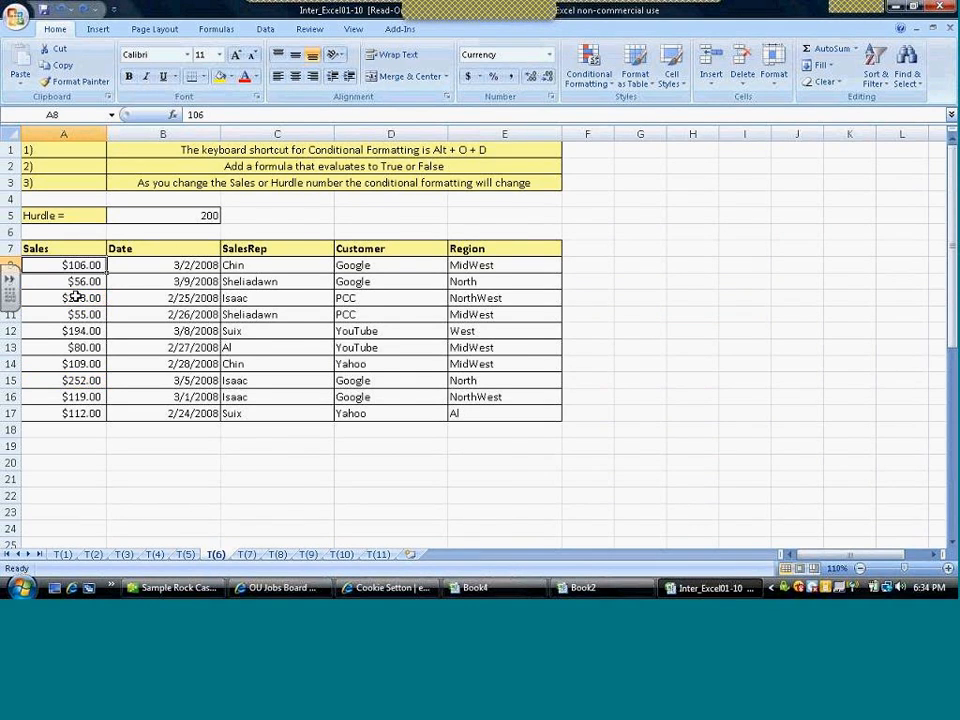
- Start a new conditional formatting rule for the records in A8:E17 with the type "Use a formula to determine which cells to format"
scroll(75, 297, down, 1)
drag(56, 253, 435, 383)
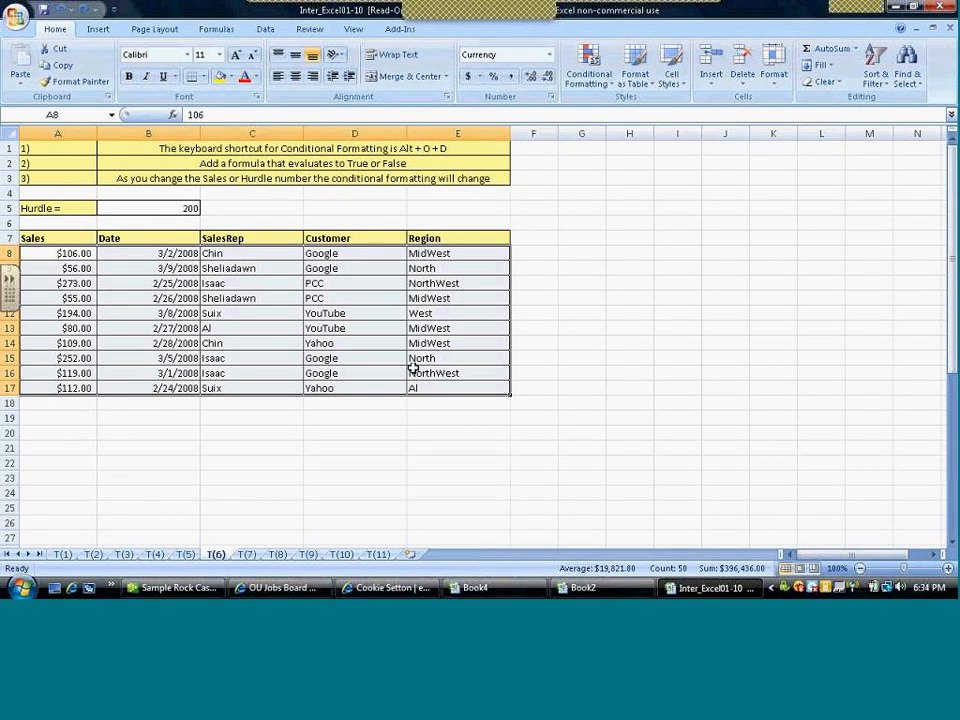
key(alt+o)
key(d)
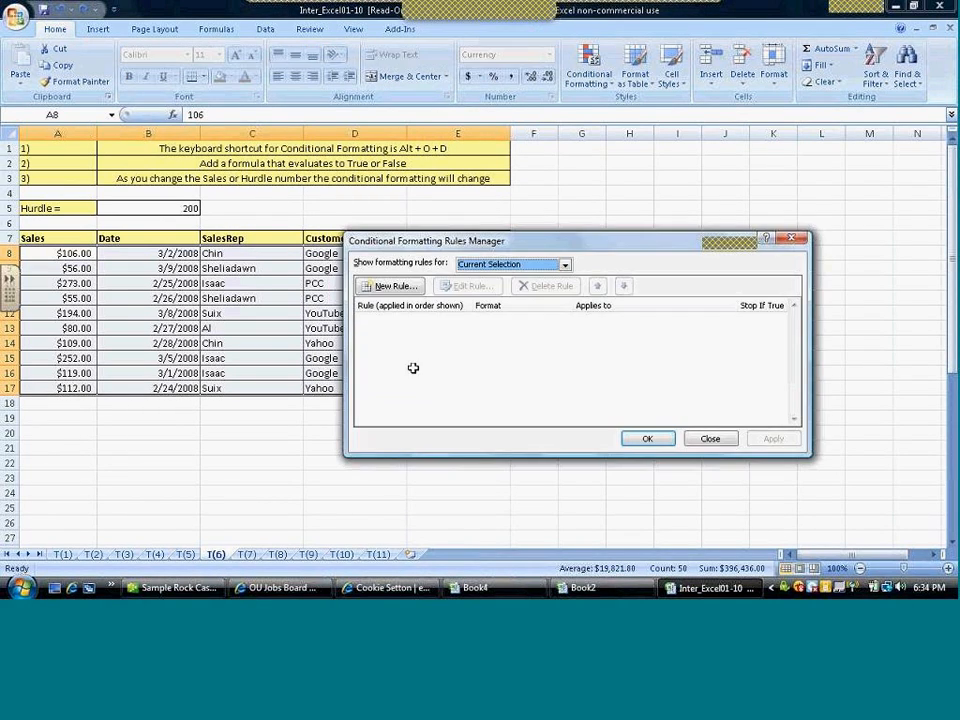
click(396, 287)
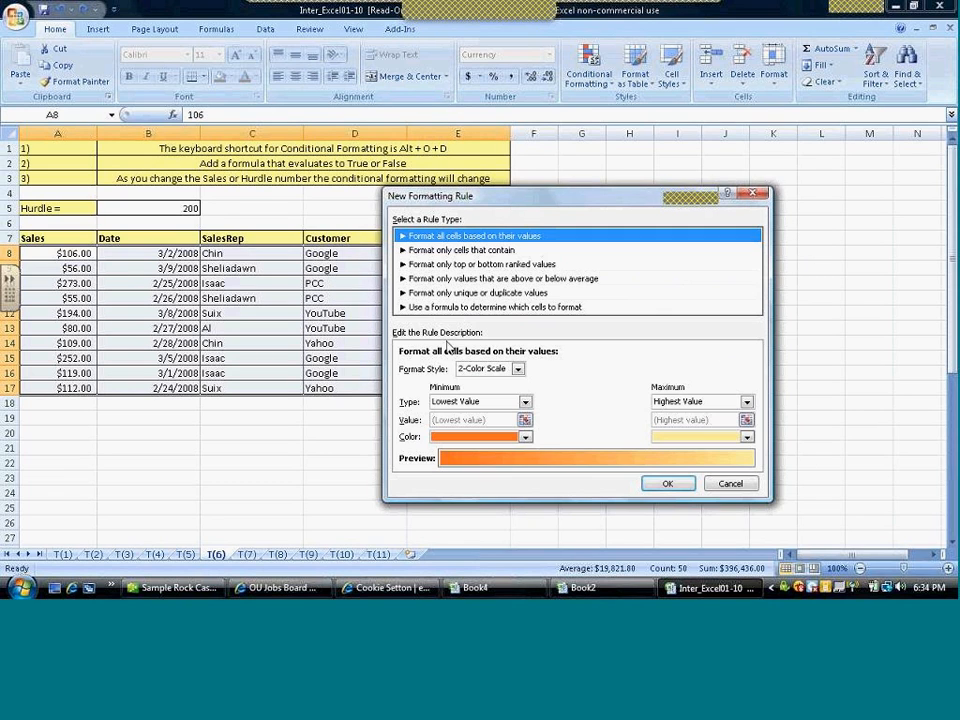
click(440, 309)
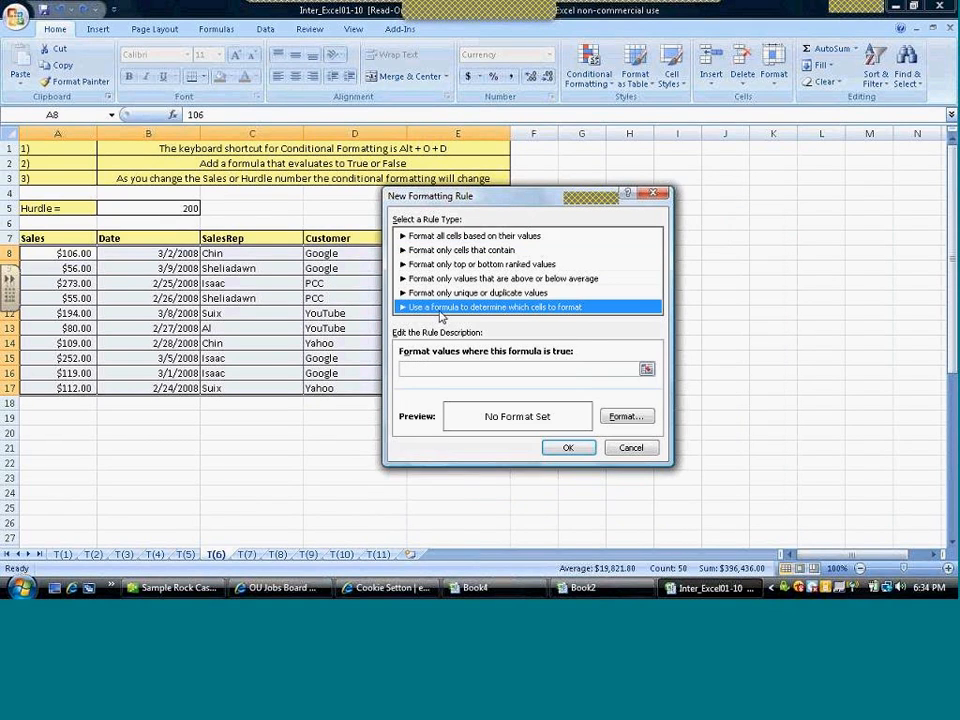
- Enter the rule formula =$A8>$B$5, locking only the Sales column and fully locking the Hurdle cell
click(440, 368)
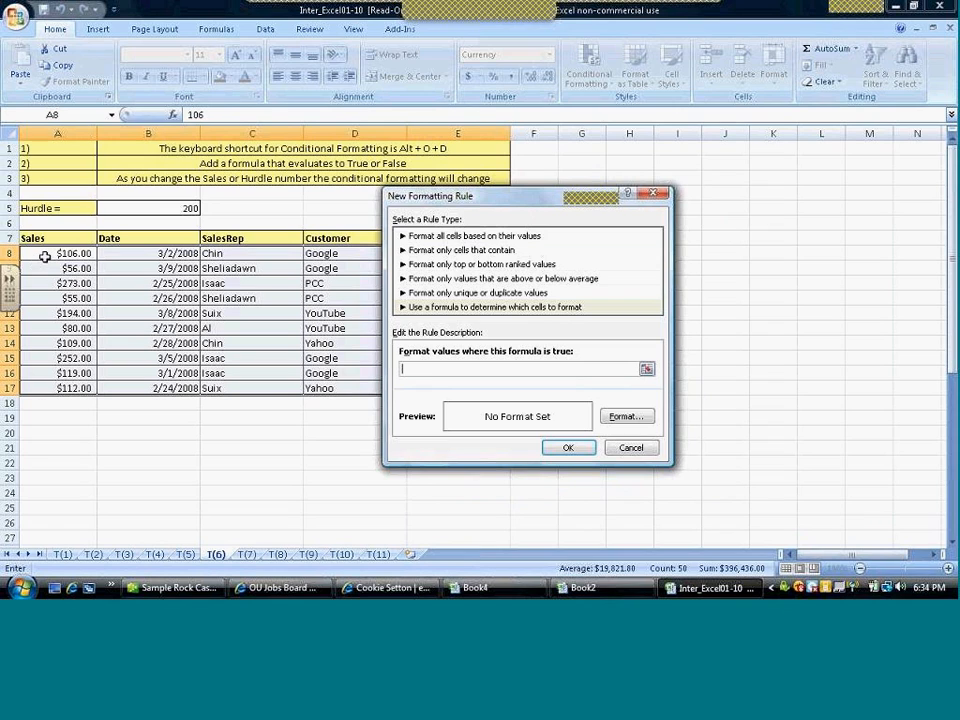
click(45, 255)
key(F4)
key(F4)
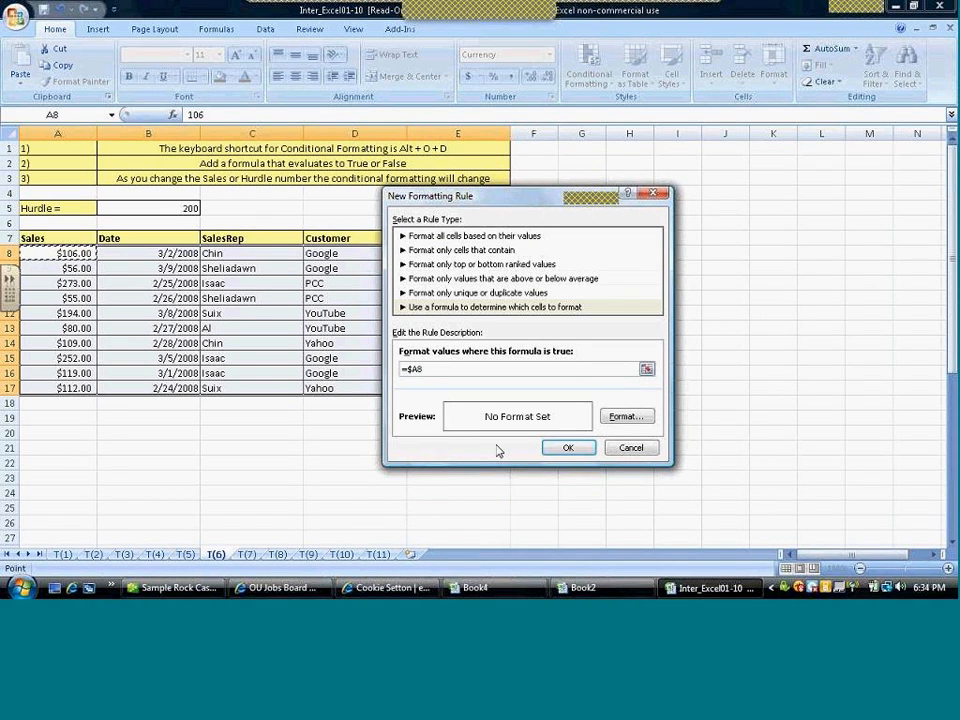
text(>)
click(162, 208)
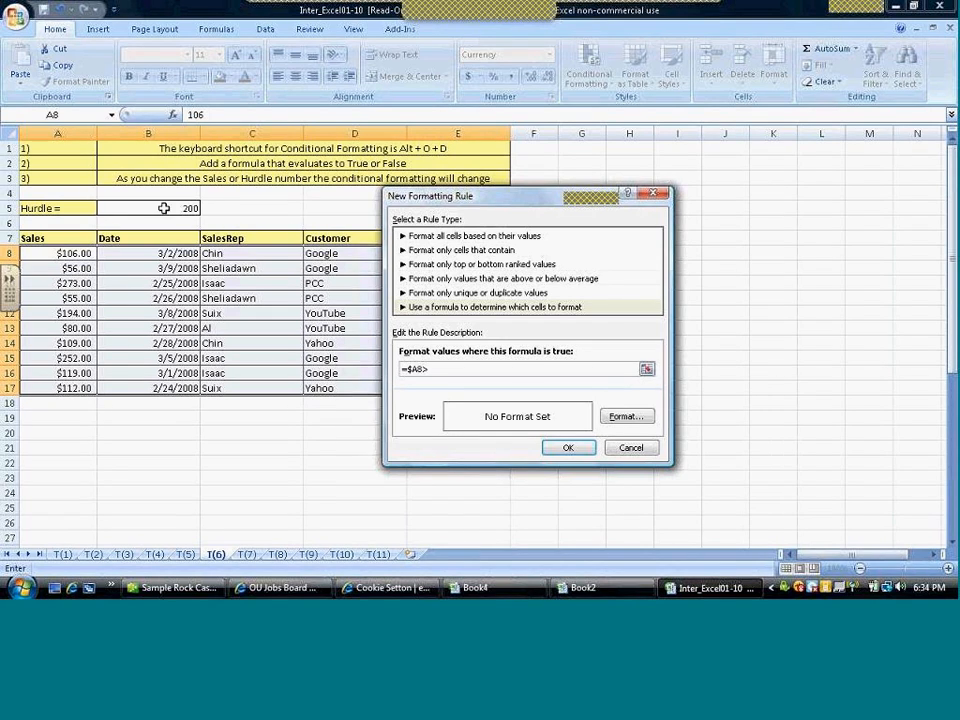
- Set a yellow fill as the rule's format and apply the rule to A8:E17
click(625, 416)
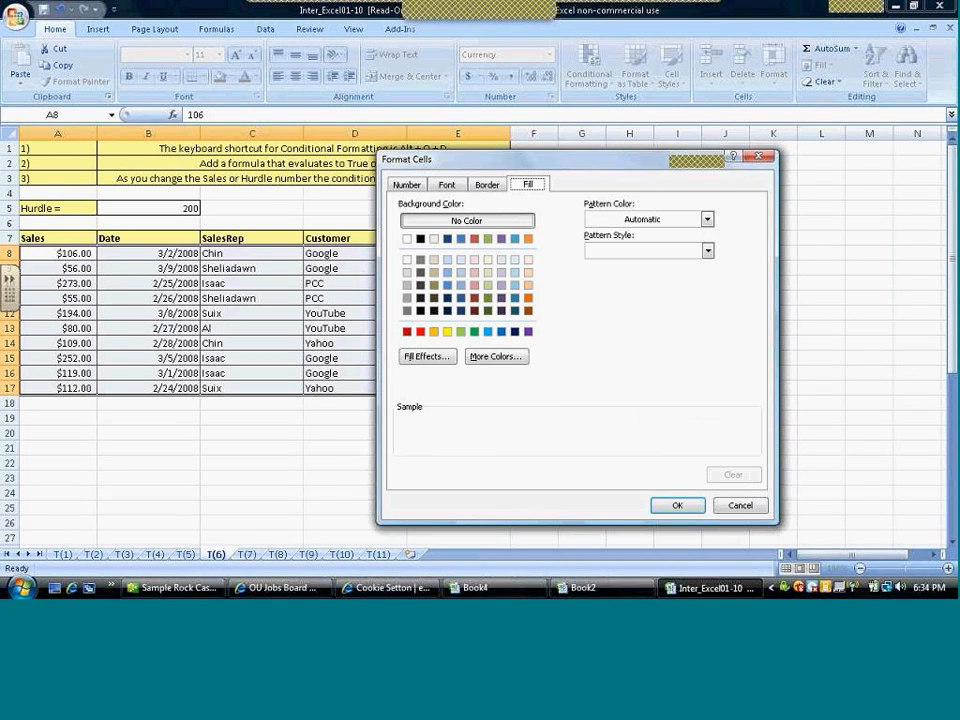
click(447, 331)
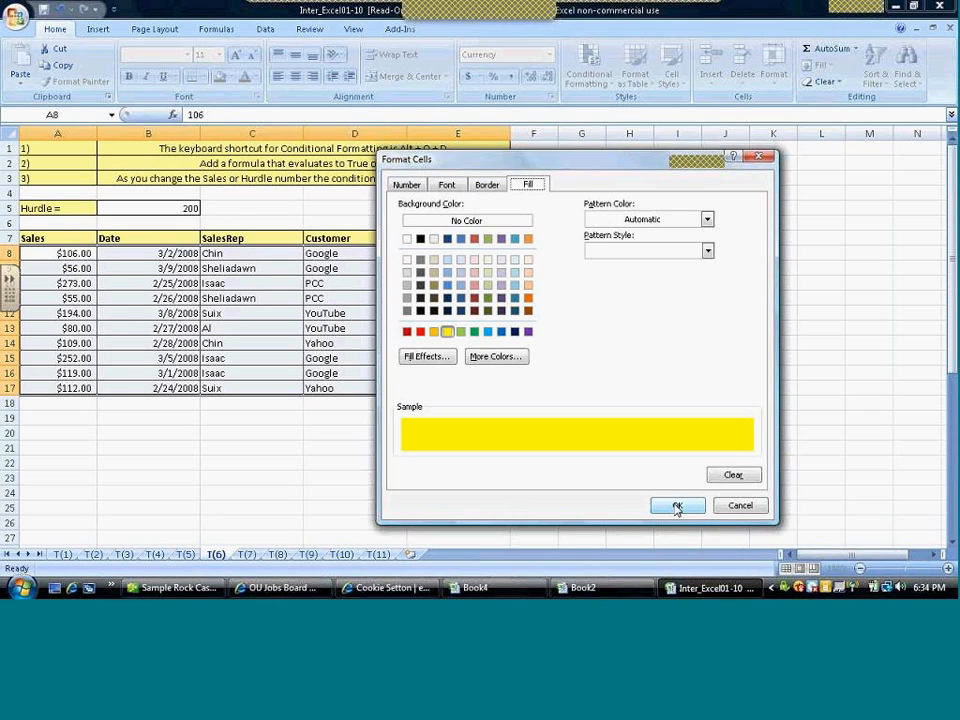
click(677, 507)
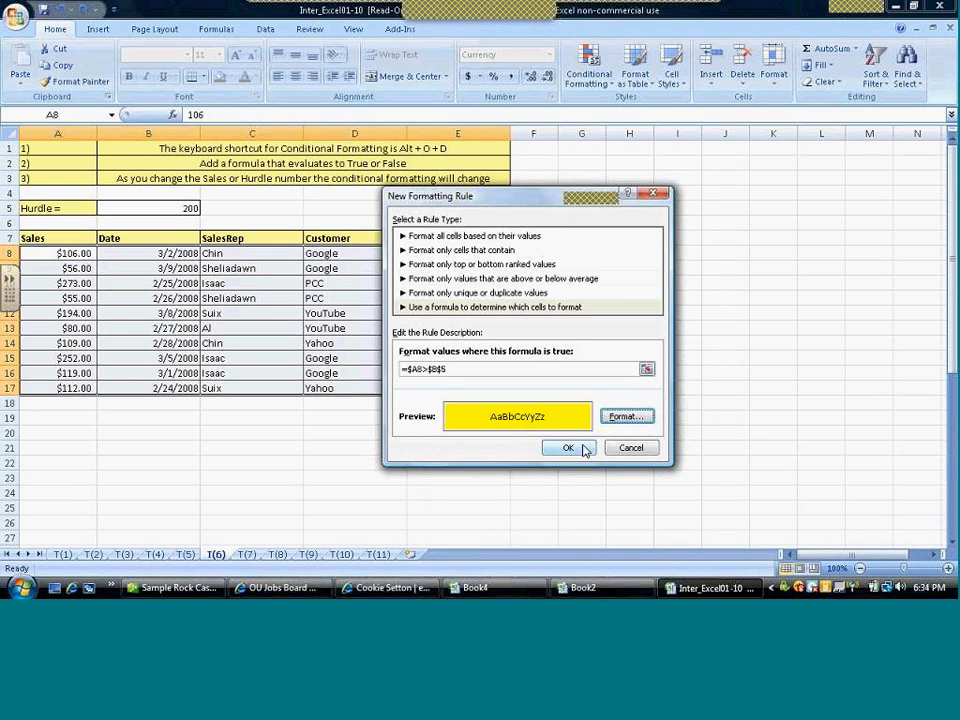
click(567, 448)
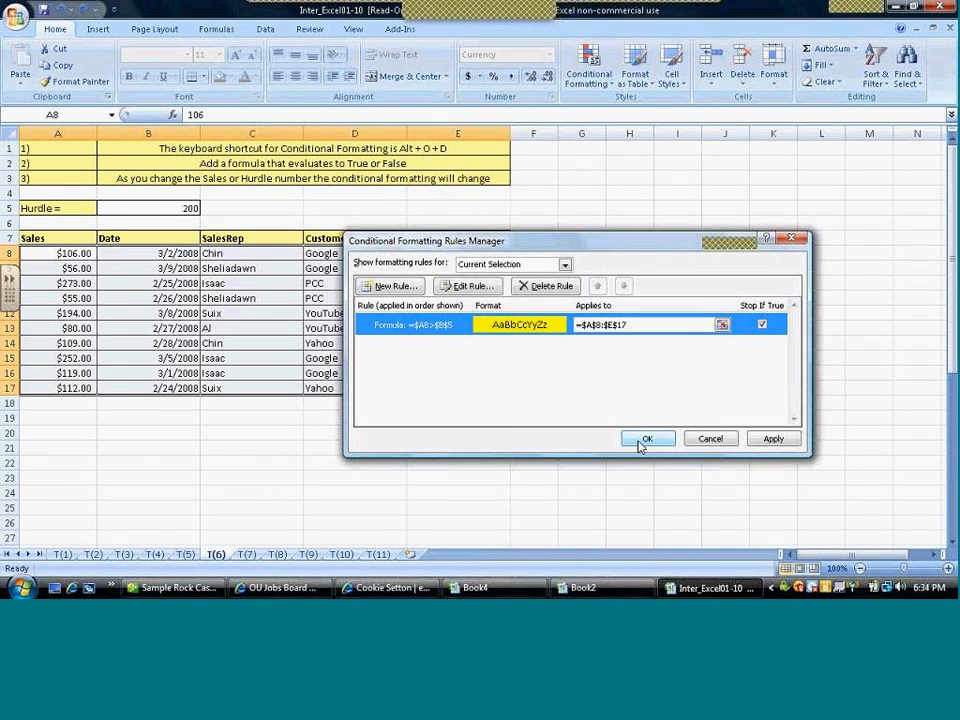
click(645, 440)
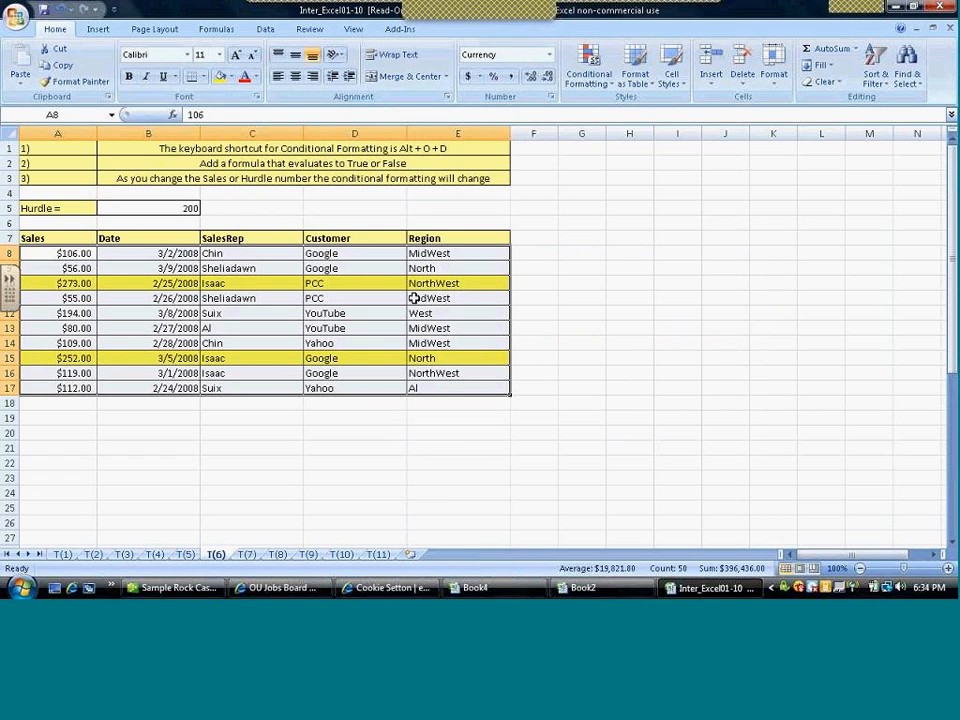
drag(465, 313, 465, 328)
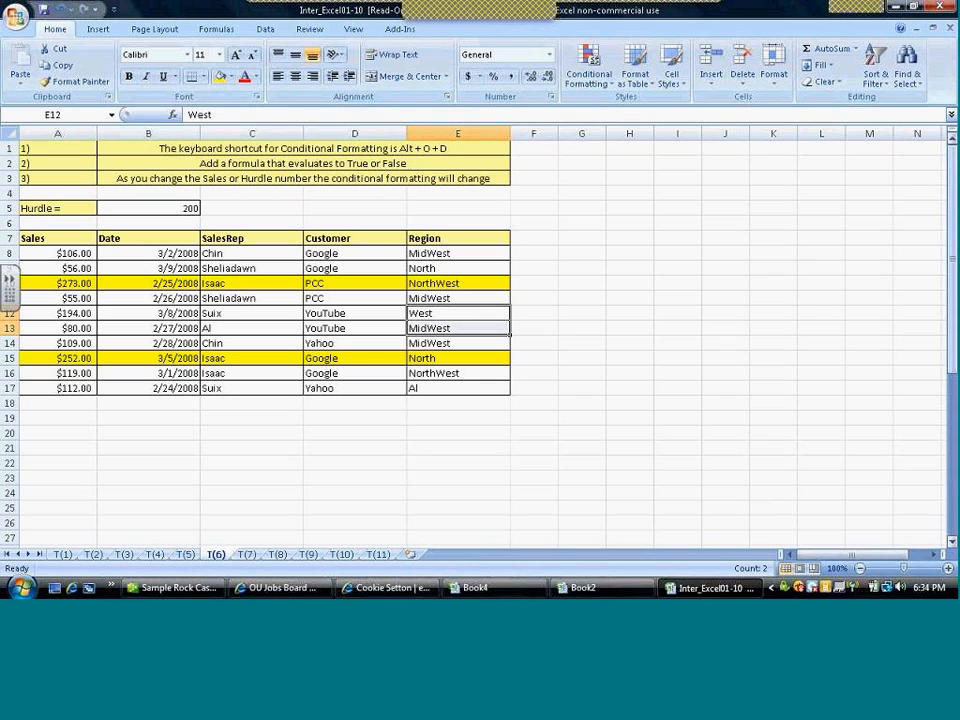
drag(951, 362, 950, 341)
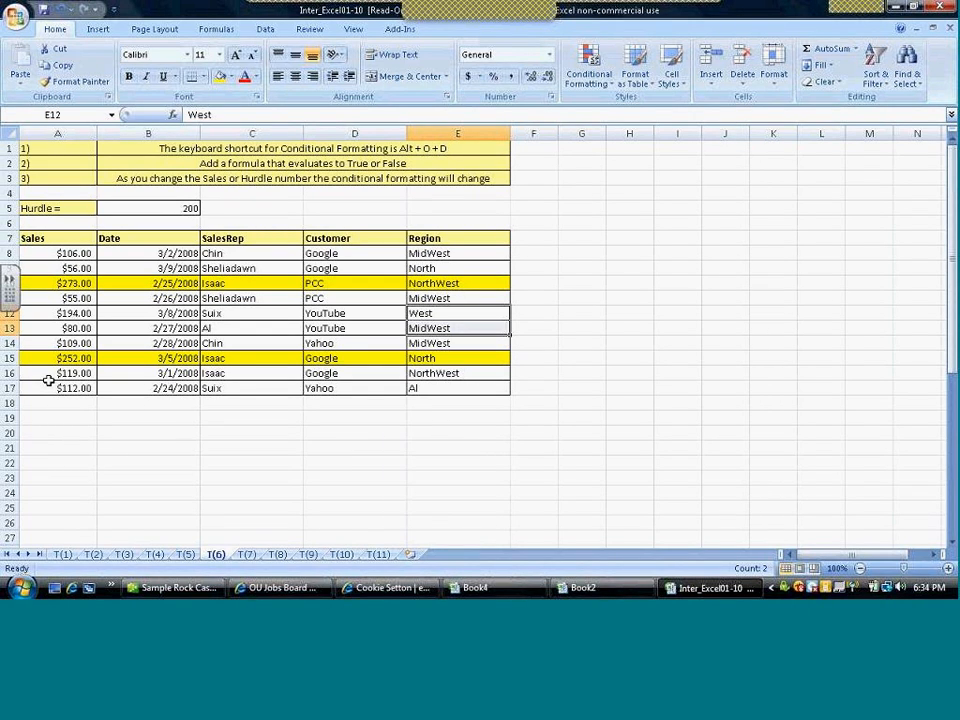
- Set the Hurdle value in cell B5 to 100 to test the conditional formatting
click(167, 207)
text(100)
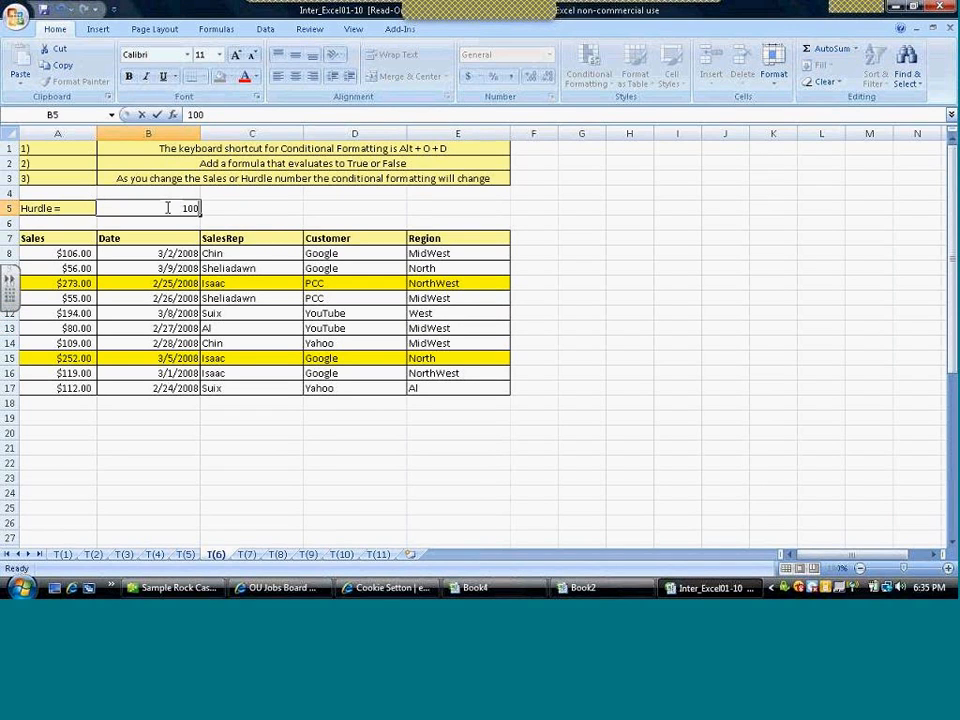
key(Return)
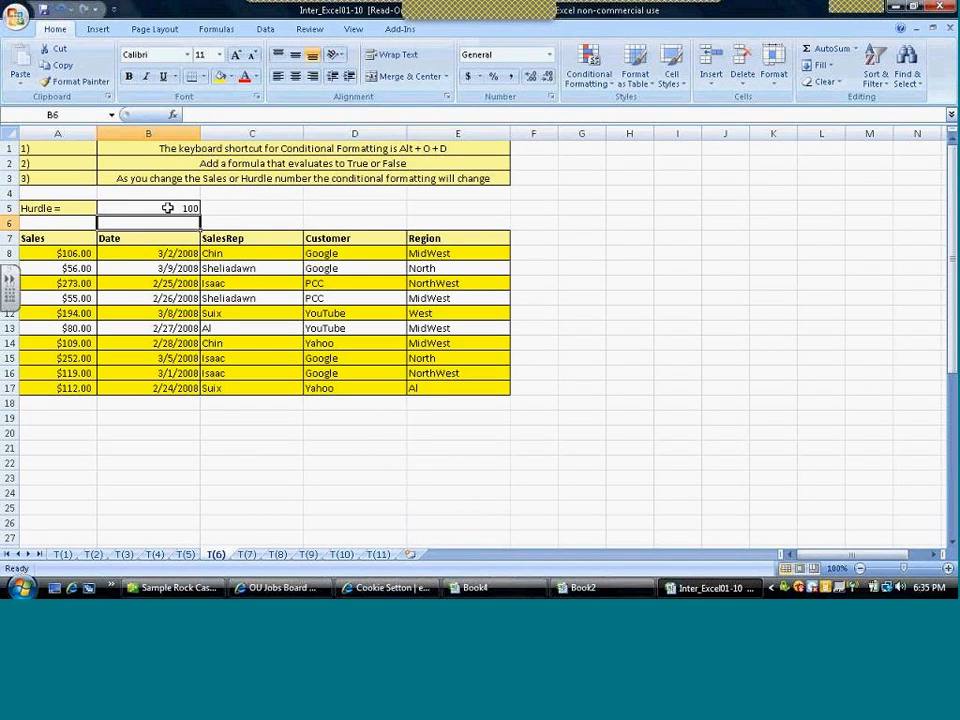
click(167, 207)
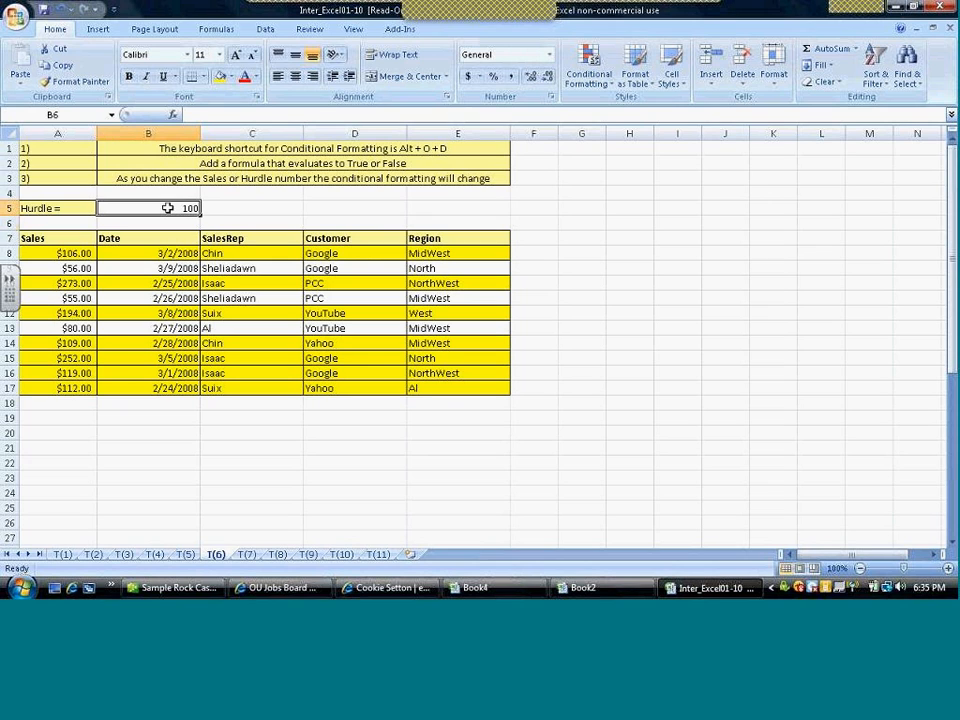
- Test the conditional formatting by setting the Hurdle value in cell B5 to 150 and after that to 250
text(150)
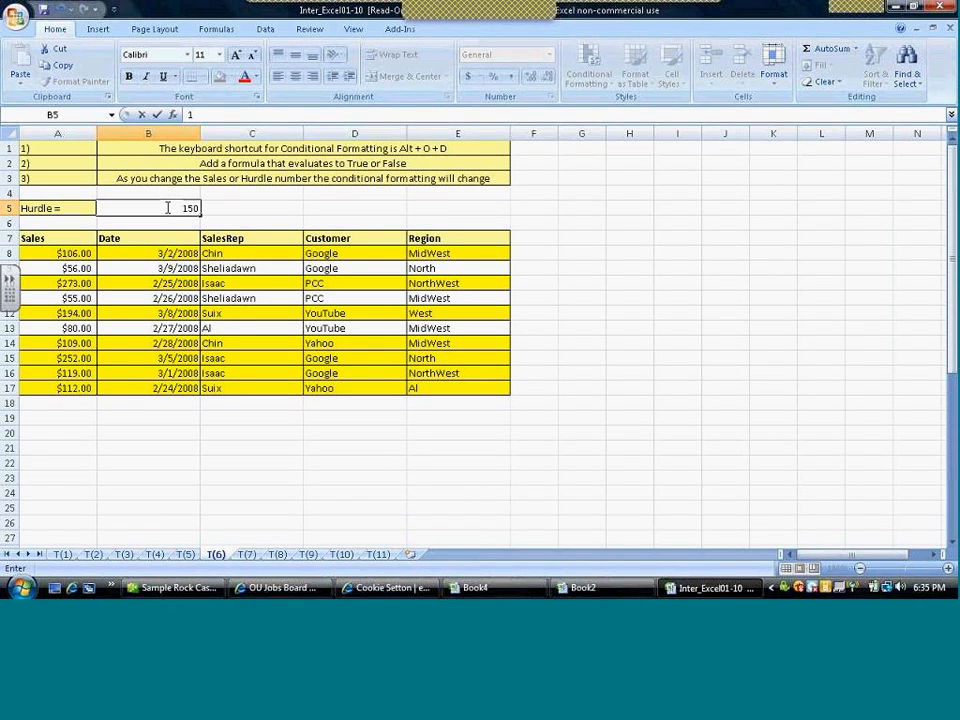
key(Return)
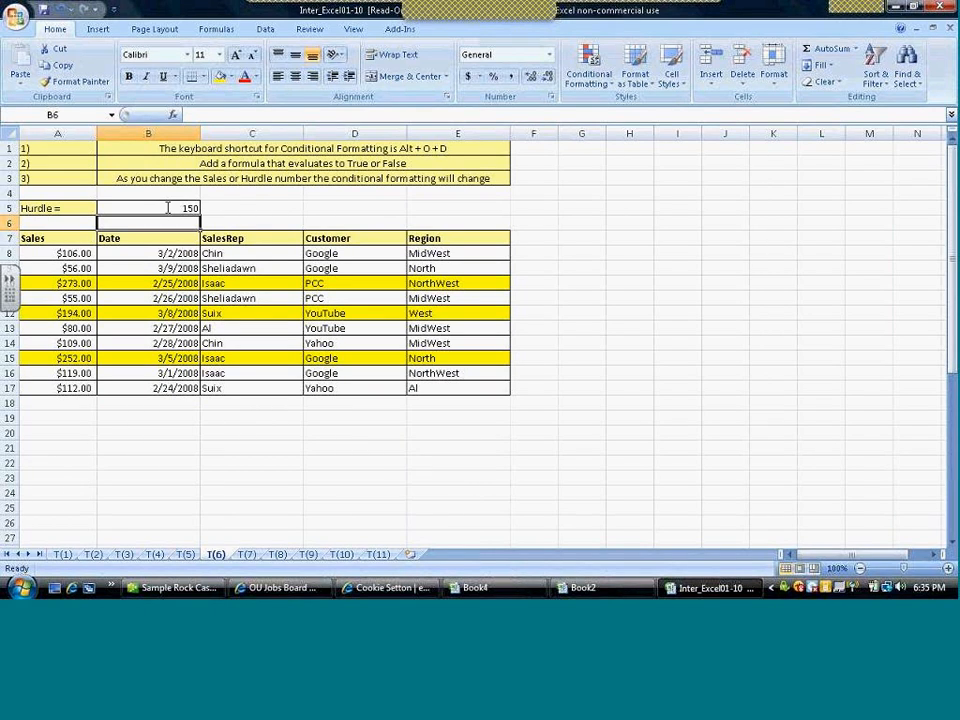
text(250)
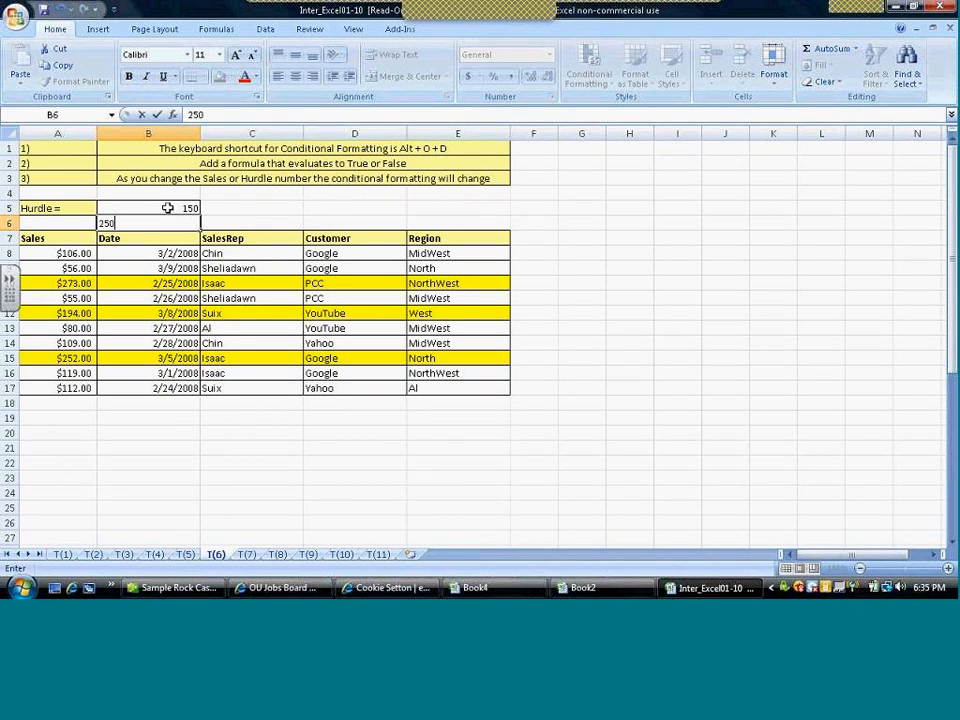
key(BackSpace)
key(BackSpace)
key(BackSpace)
click(167, 207)
text(250)
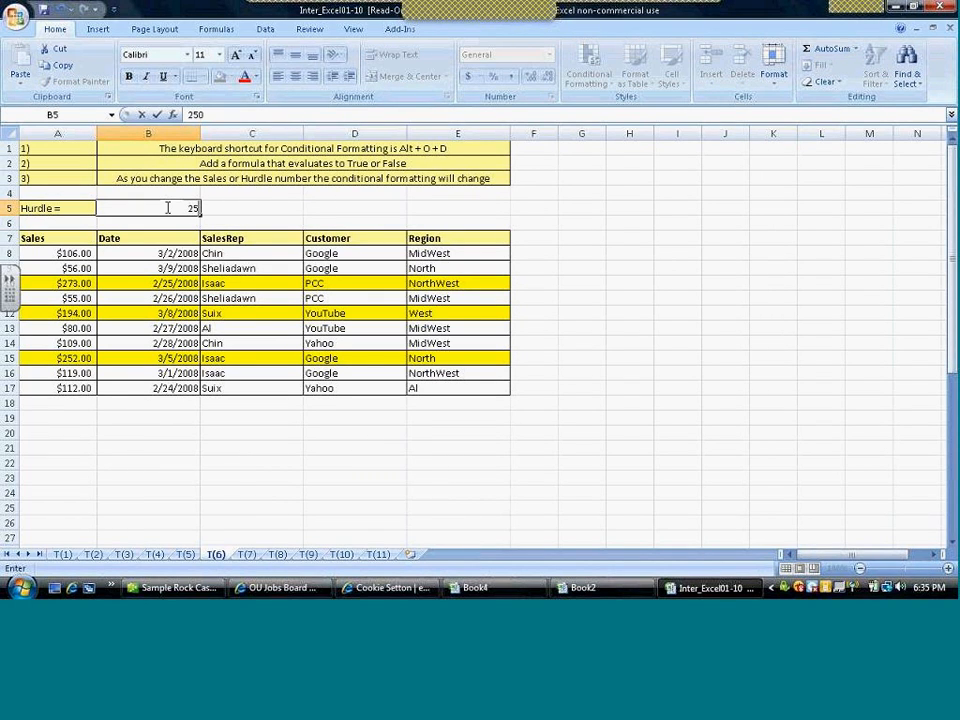
key(Return)
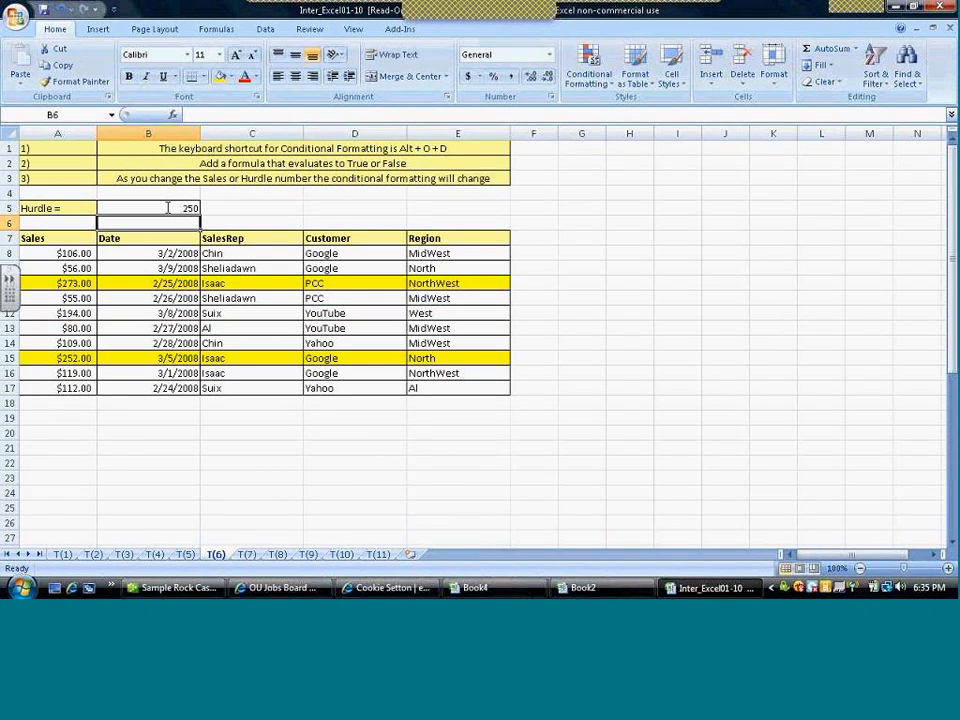
- Set the Sales value in cell A13 to 300 to test the row highlighting against the hurdle
click(66, 328)
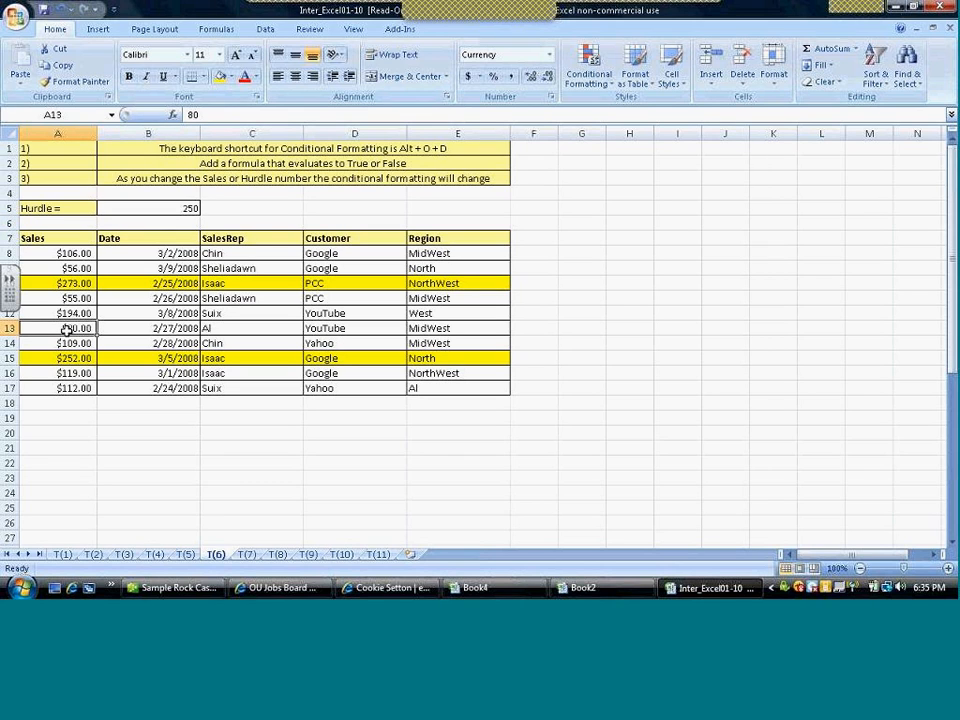
text(800)
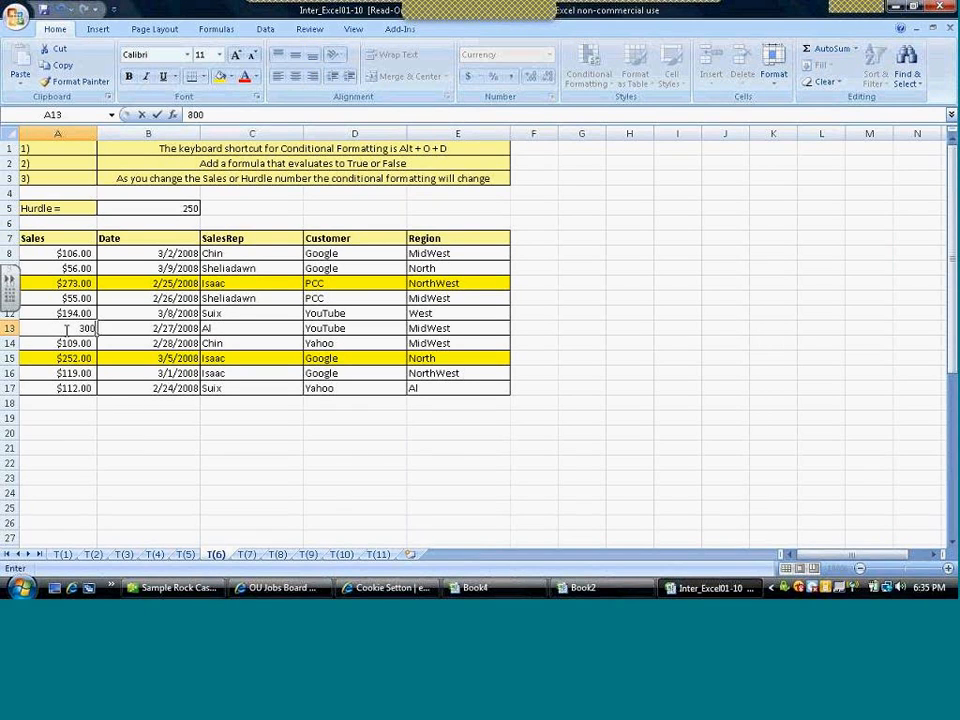
key(Return)
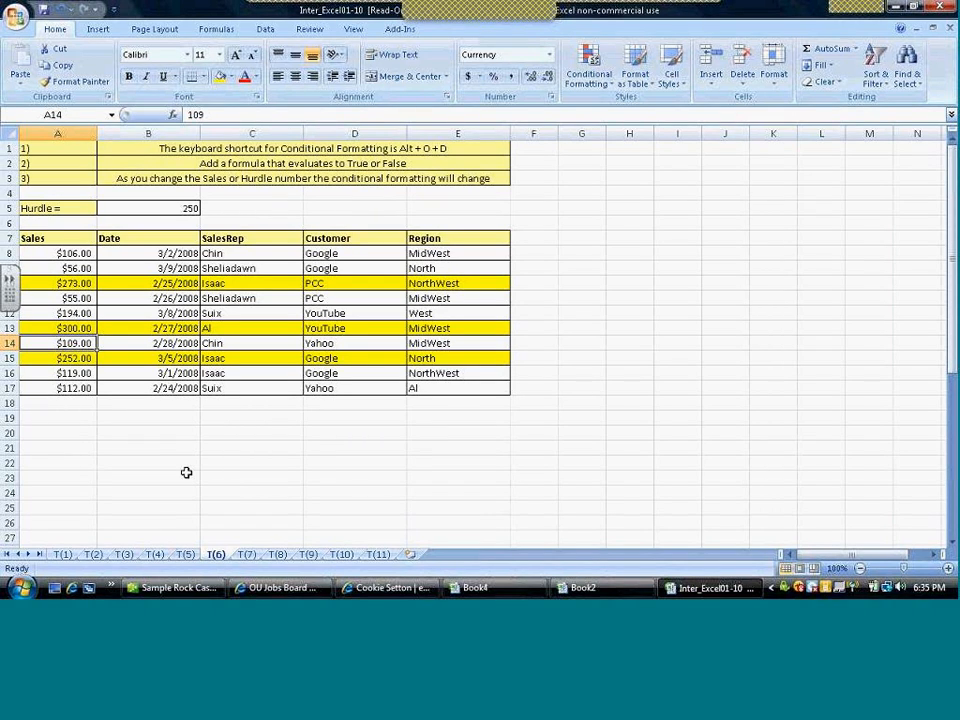
- Open the Text to Columns exercise on sheet T(8)
click(246, 554)
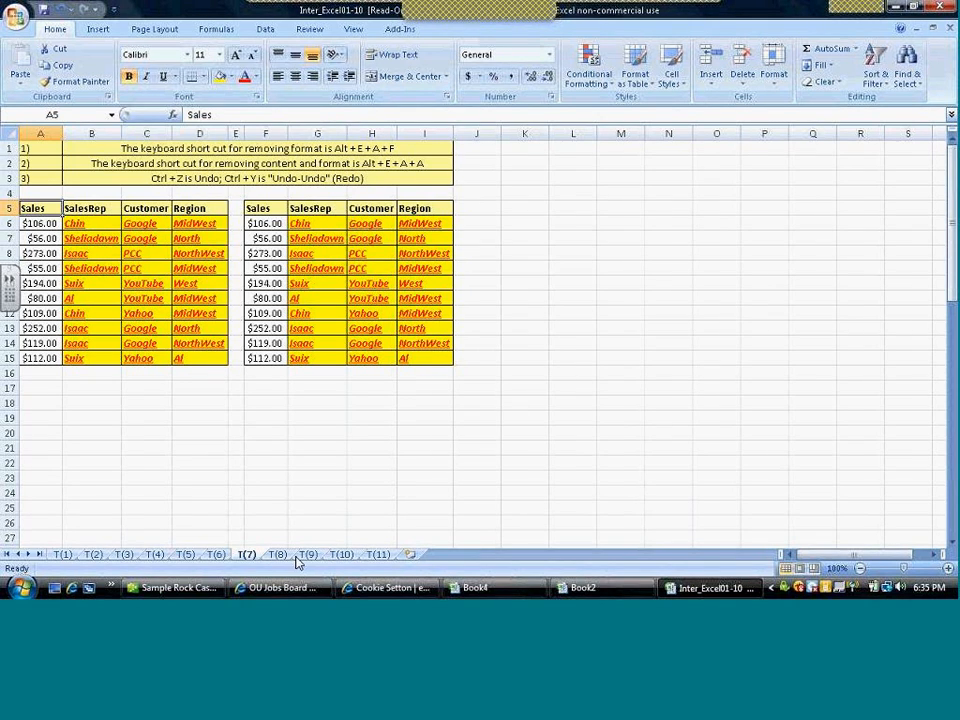
click(278, 555)
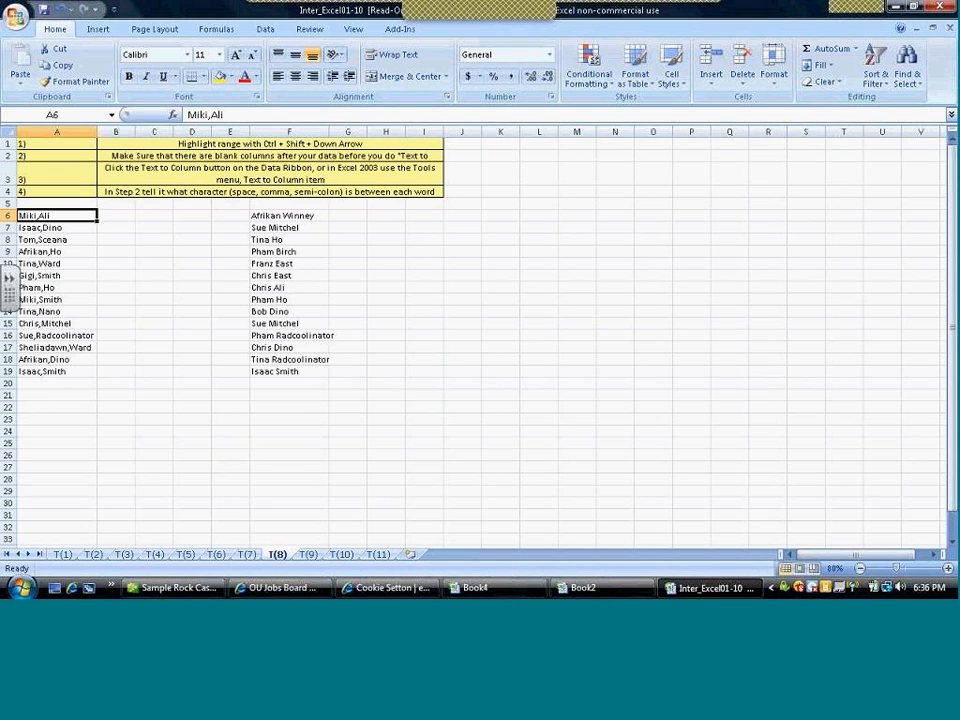
click(950, 569)
click(950, 569)
click(950, 569)
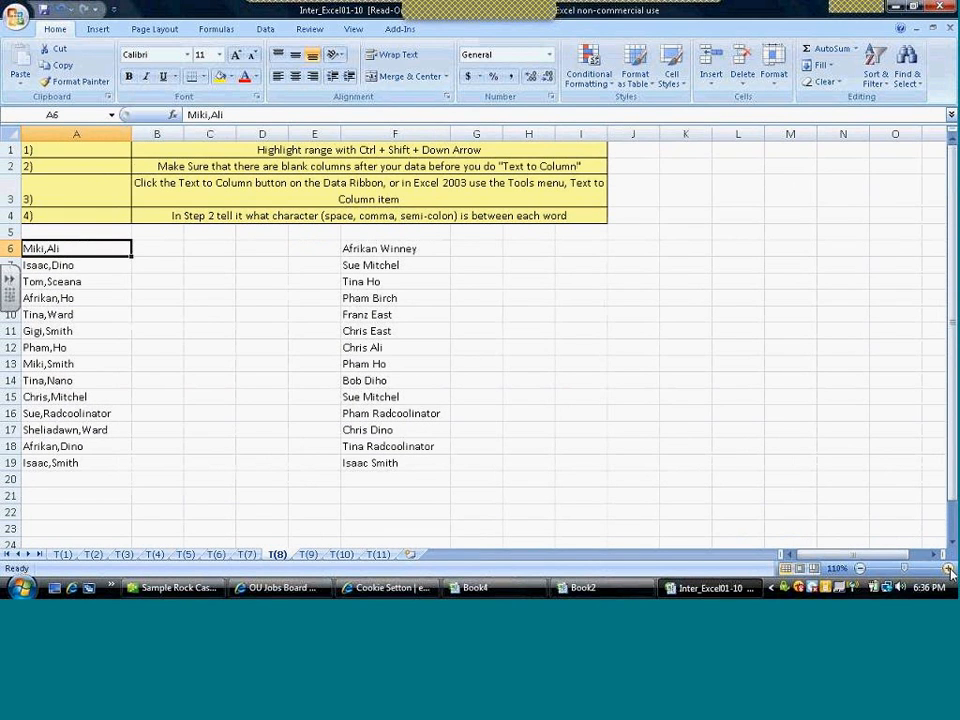
- Split the comma-separated names in A6:A19 with Text to Columns, adding Comma as a delimiter and keeping the General format and destination $A$6
key(ctrl+shift+Down)
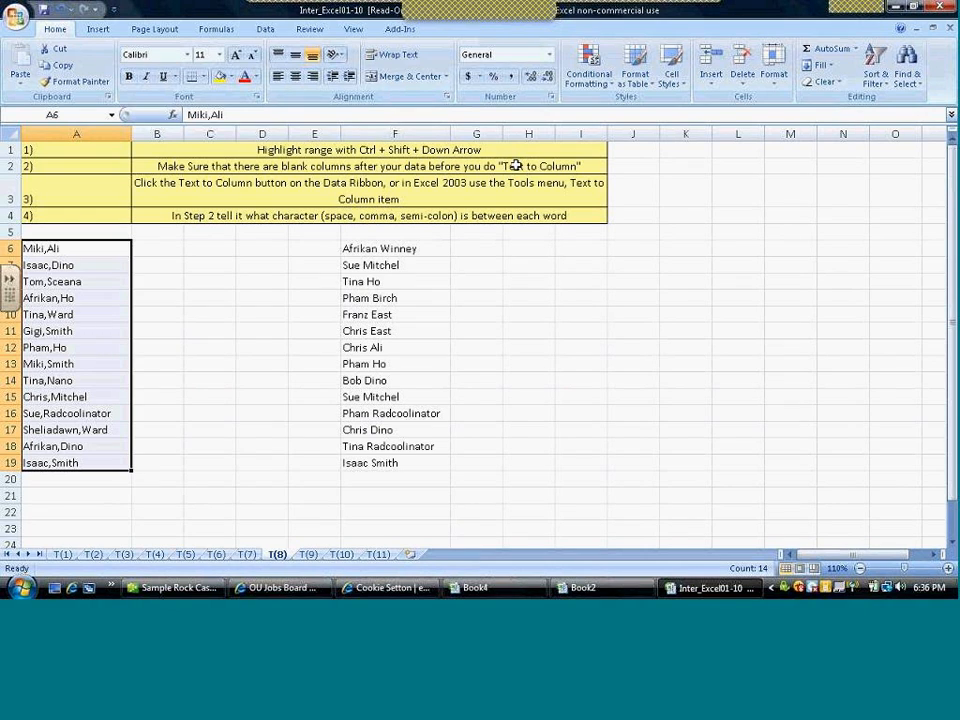
click(265, 30)
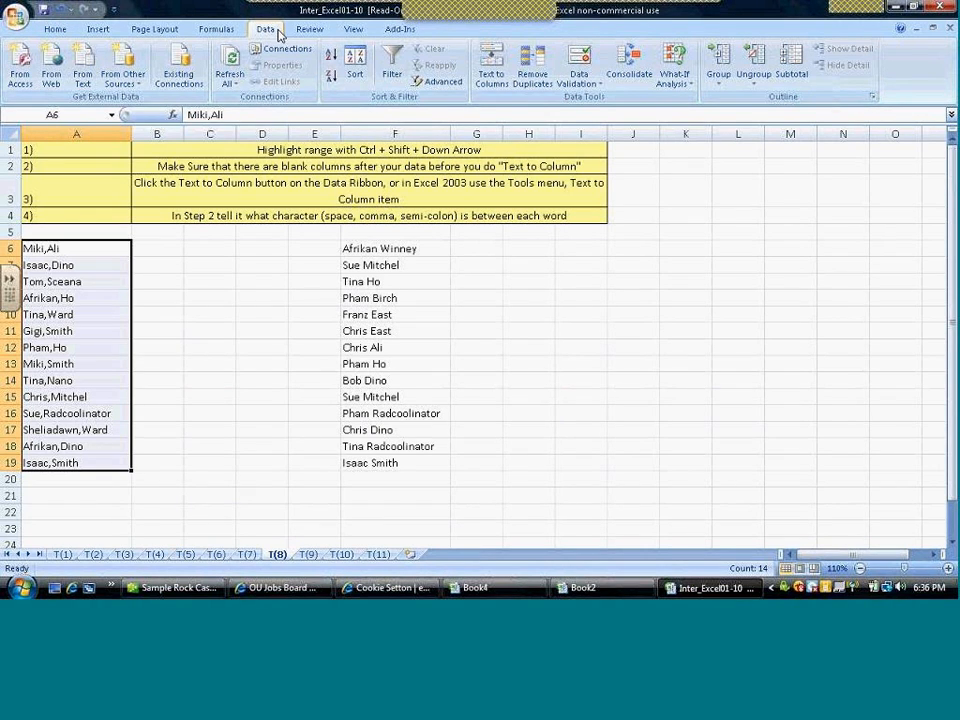
click(493, 70)
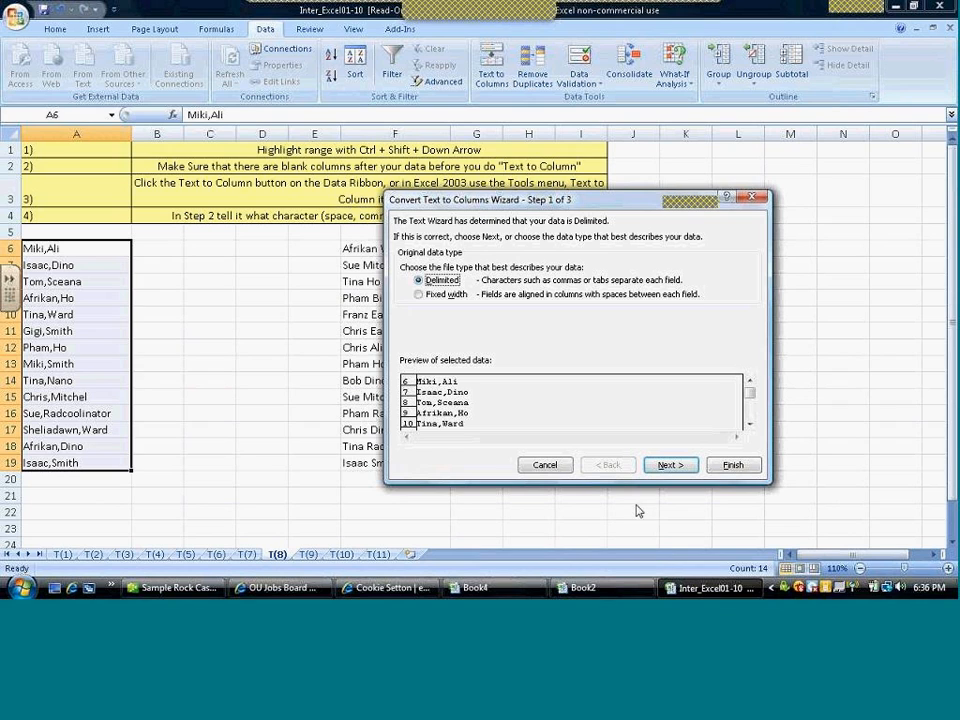
click(667, 465)
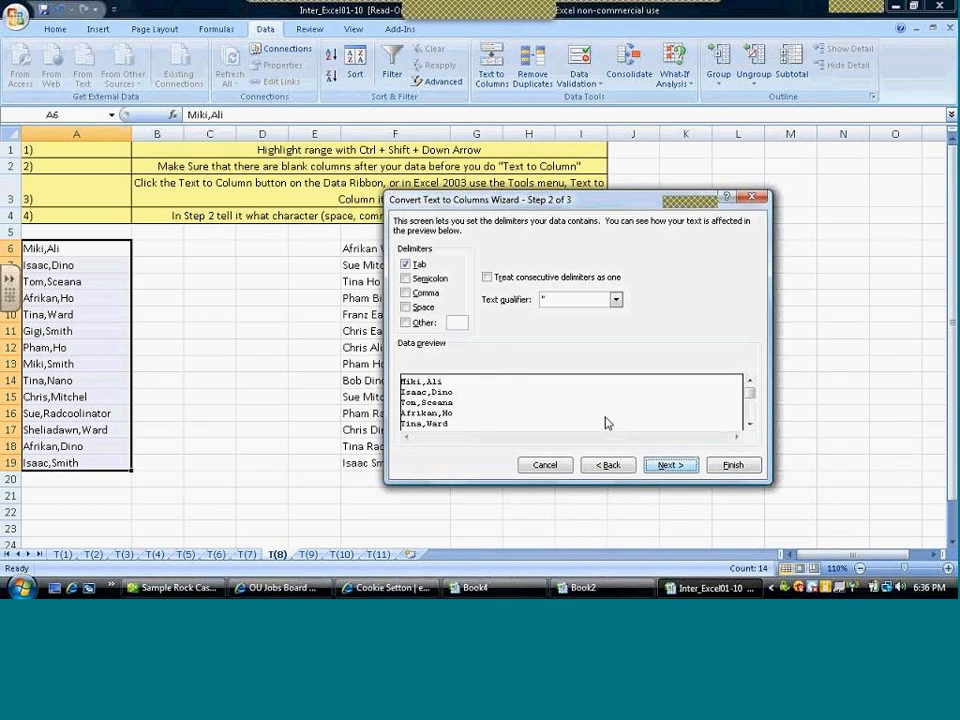
click(405, 293)
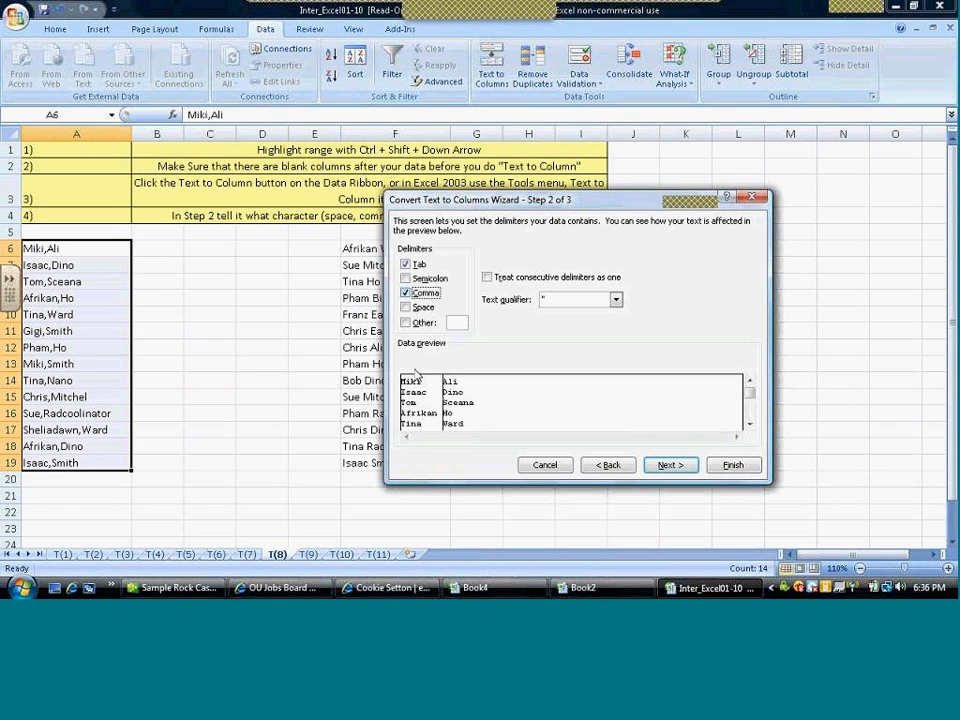
click(667, 469)
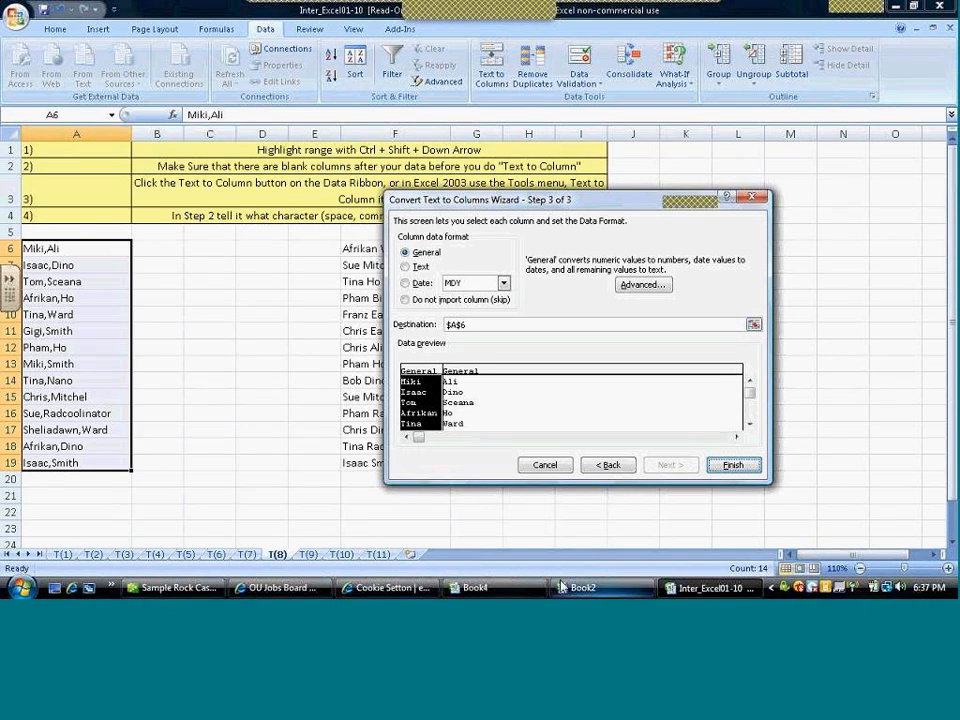
click(731, 470)
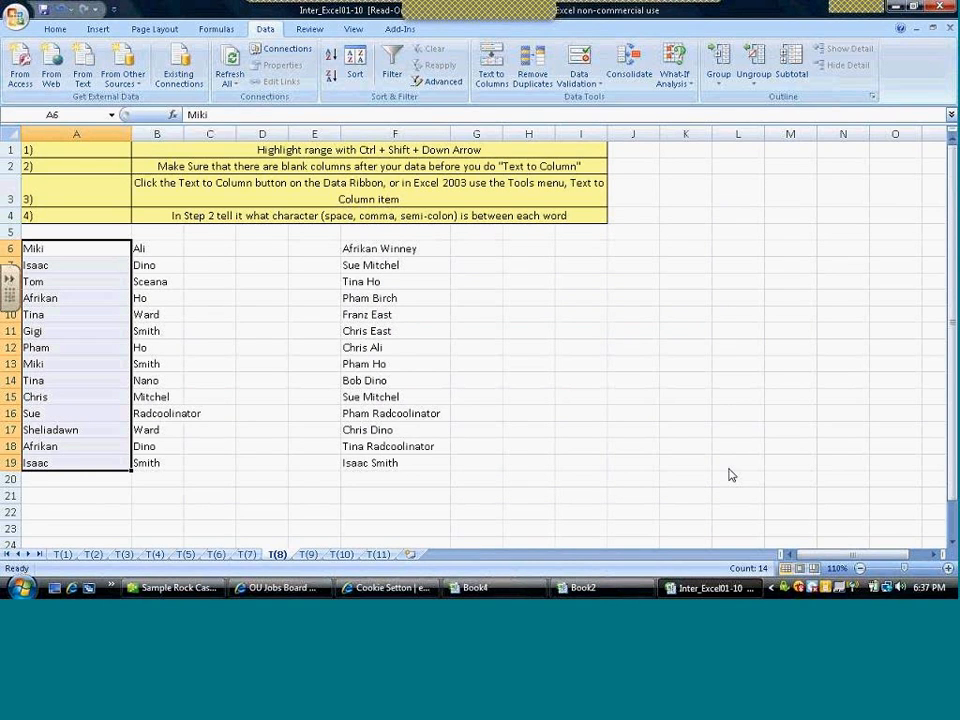
click(177, 417)
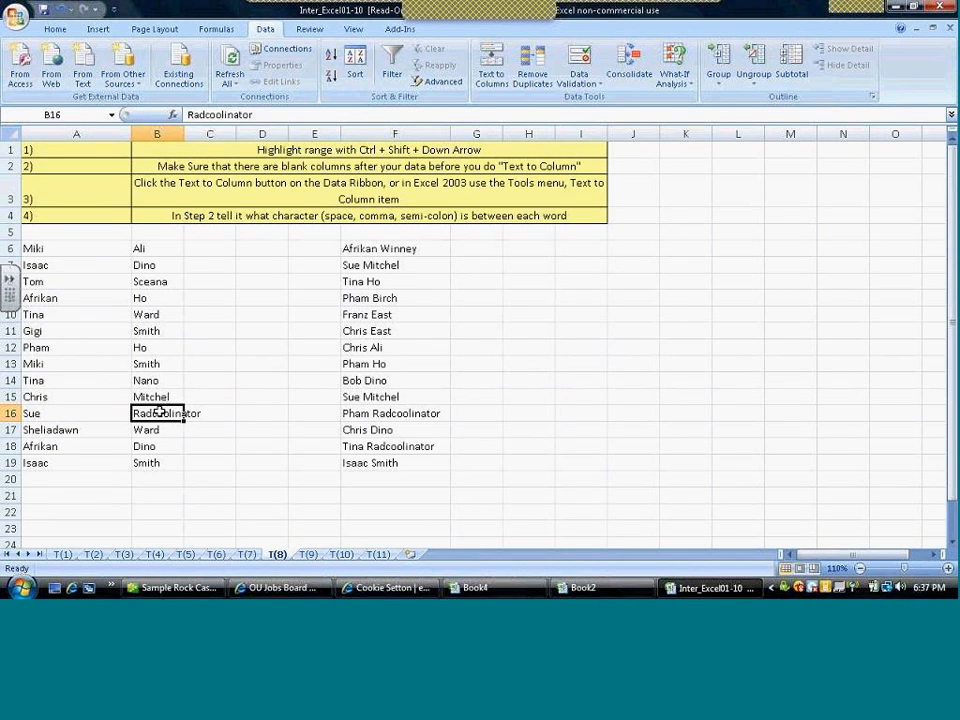
click(104, 391)
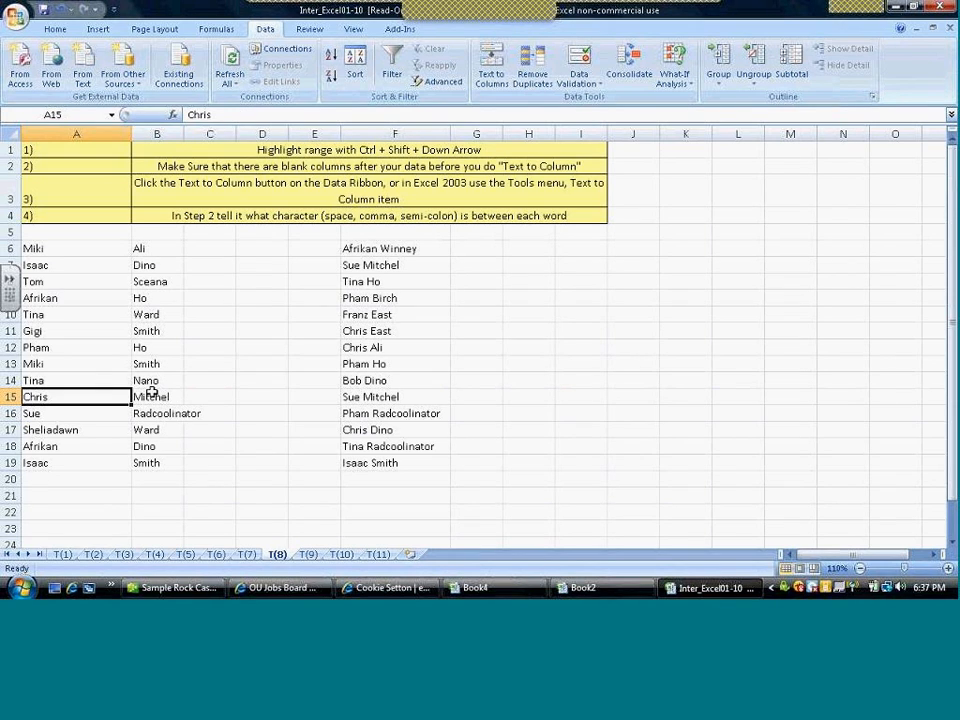
click(152, 391)
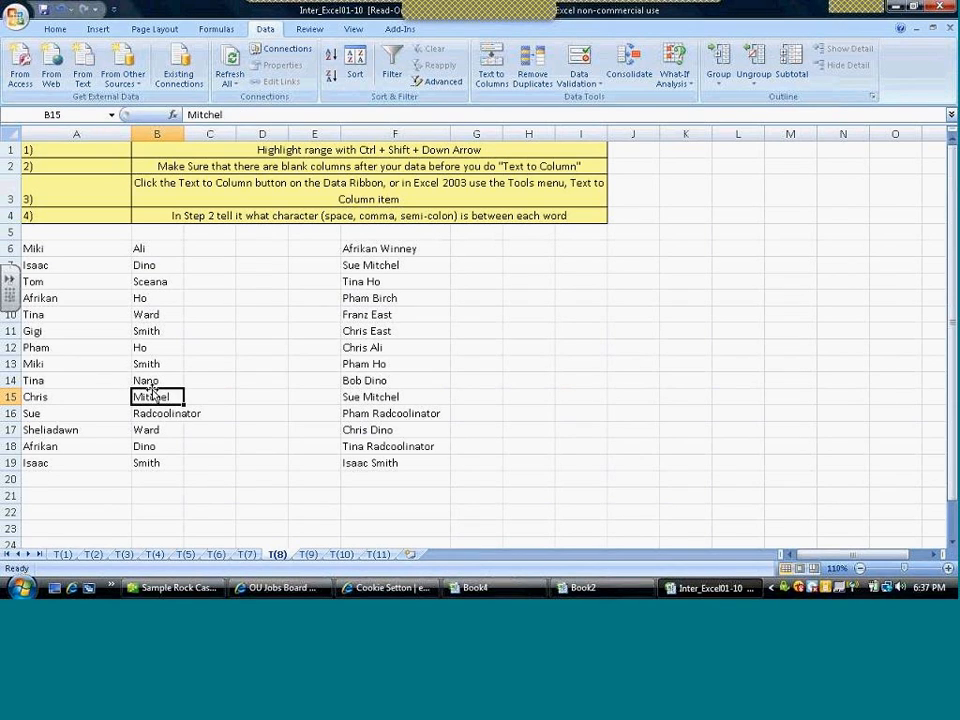
- Select the space-separated full names in F6:F19
click(369, 259)
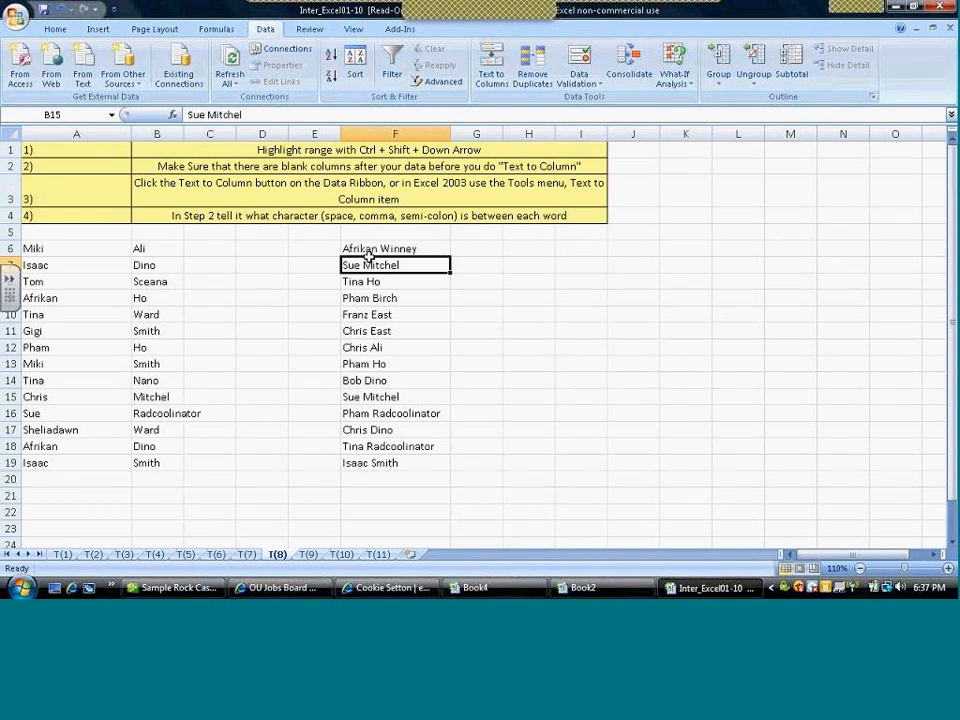
key(ctrl+shift+Down)
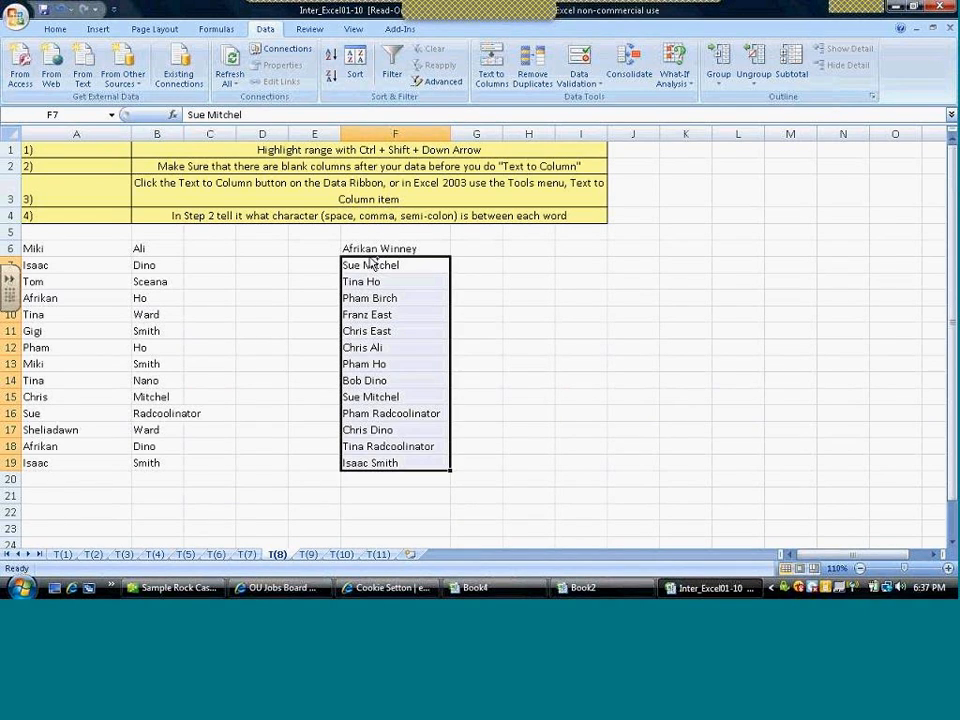
click(369, 255)
key(ctrl+shift+Down)
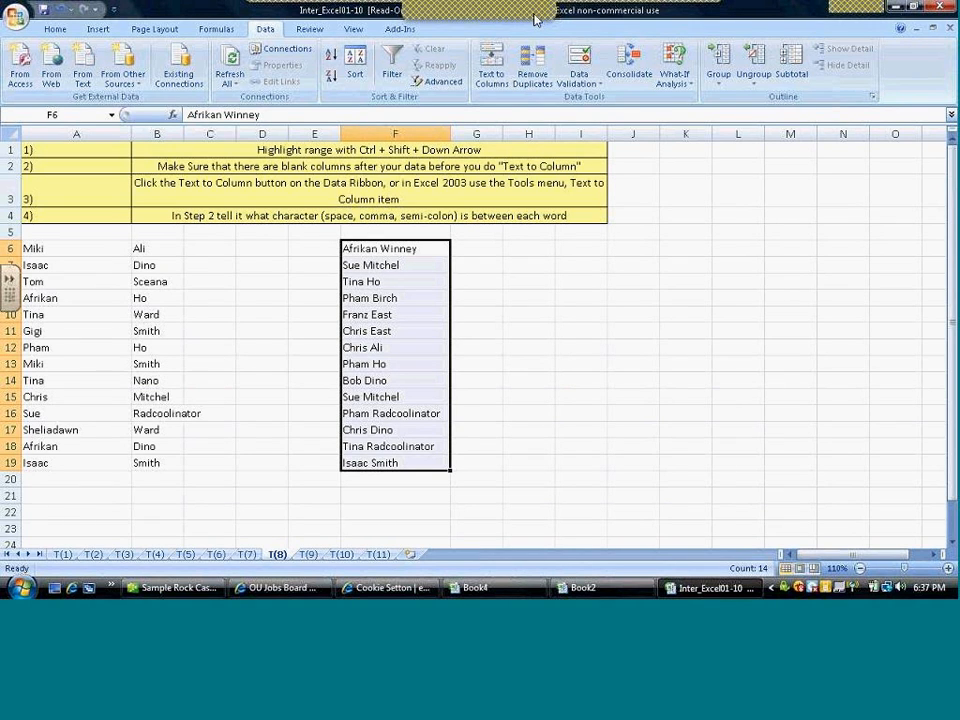
- Start a delimited Text to Columns conversion of F6:F19 with Space as the only delimiter, up to the destination settings
click(491, 77)
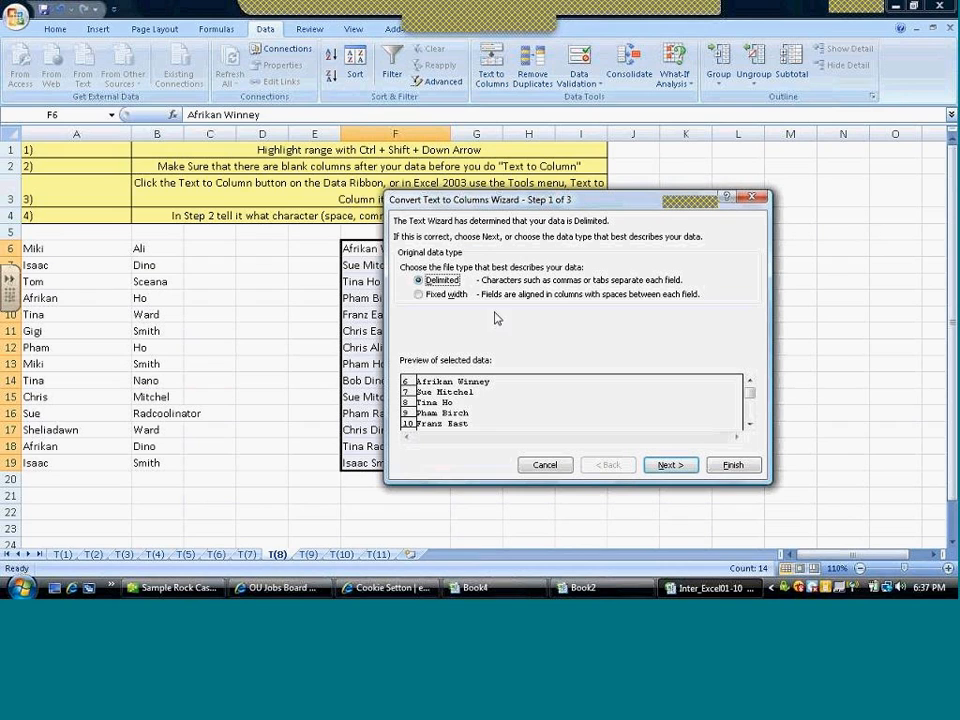
click(656, 468)
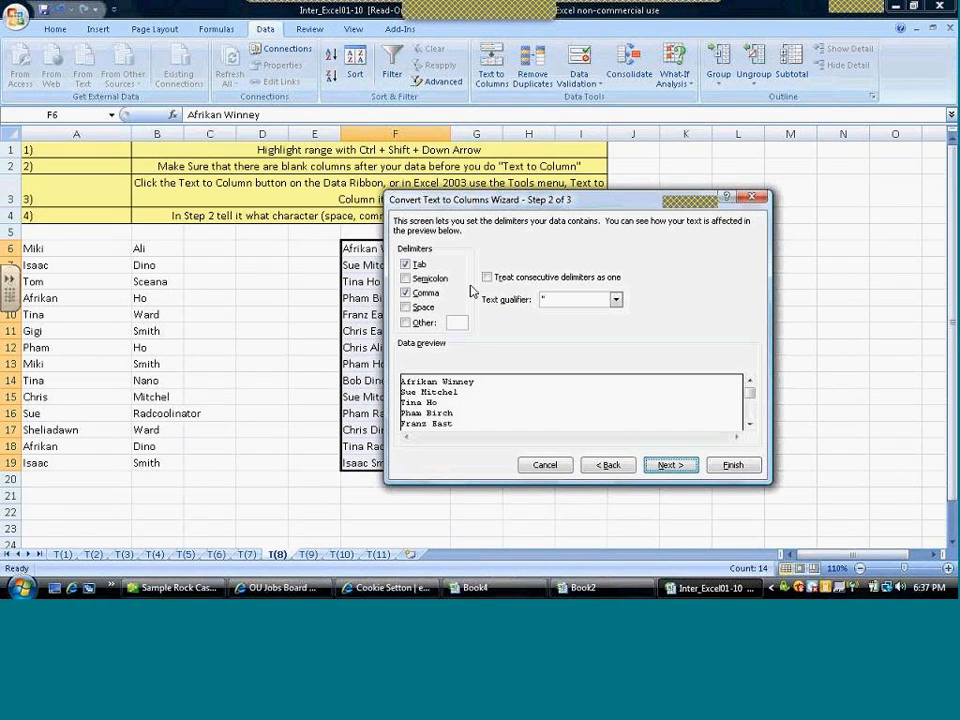
click(406, 294)
click(405, 299)
click(405, 307)
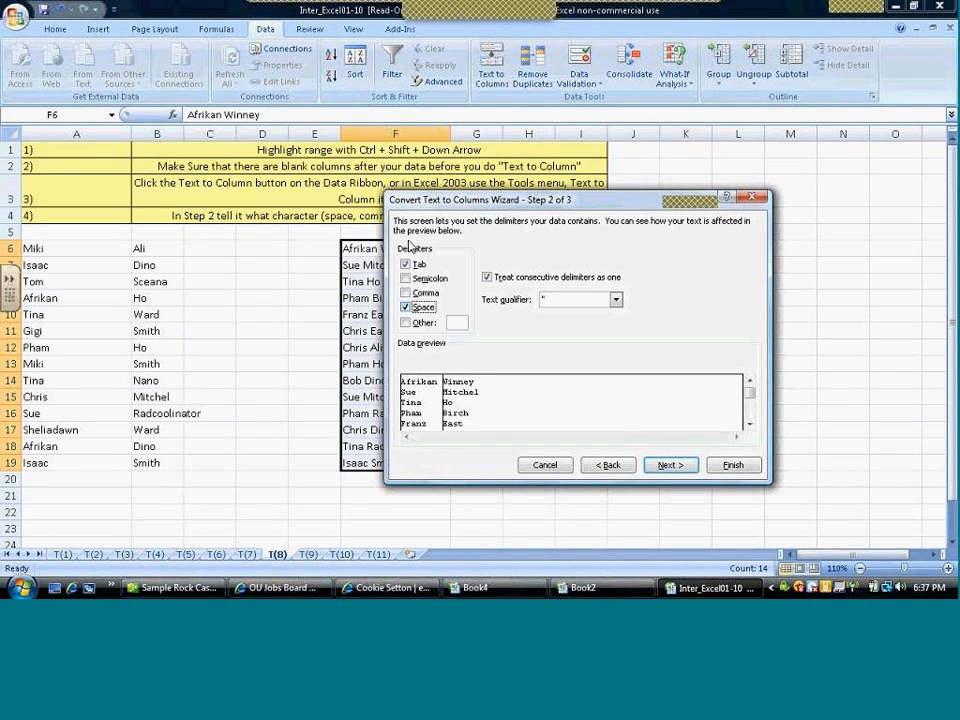
click(406, 265)
click(660, 472)
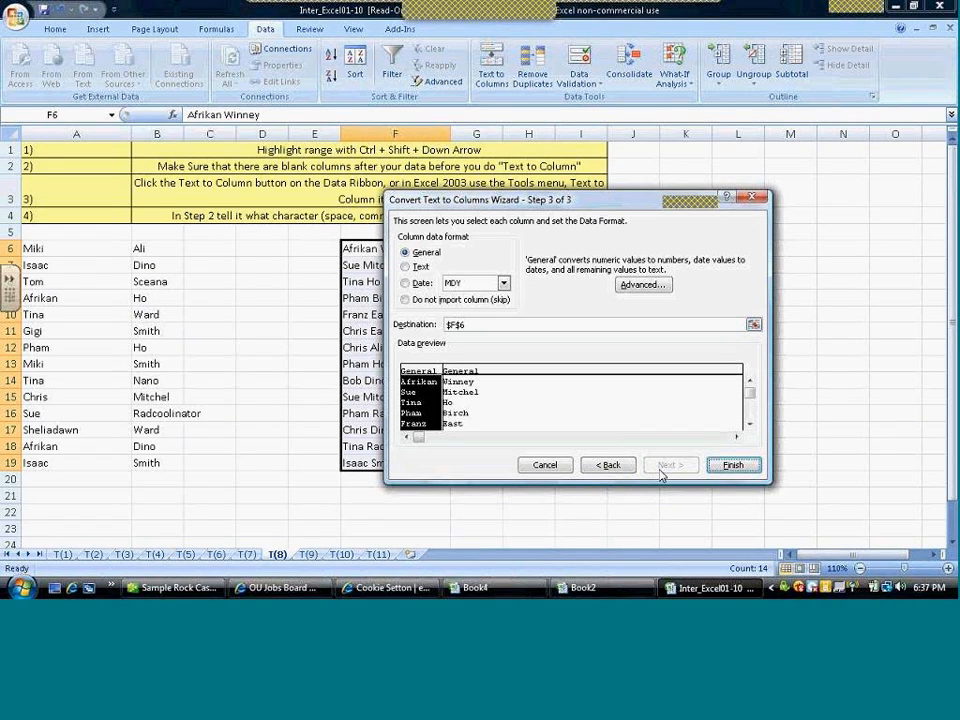
- Set the split's destination to $G$6 so the original names in column F are kept, and finish the conversion
drag(590, 201, 757, 193)
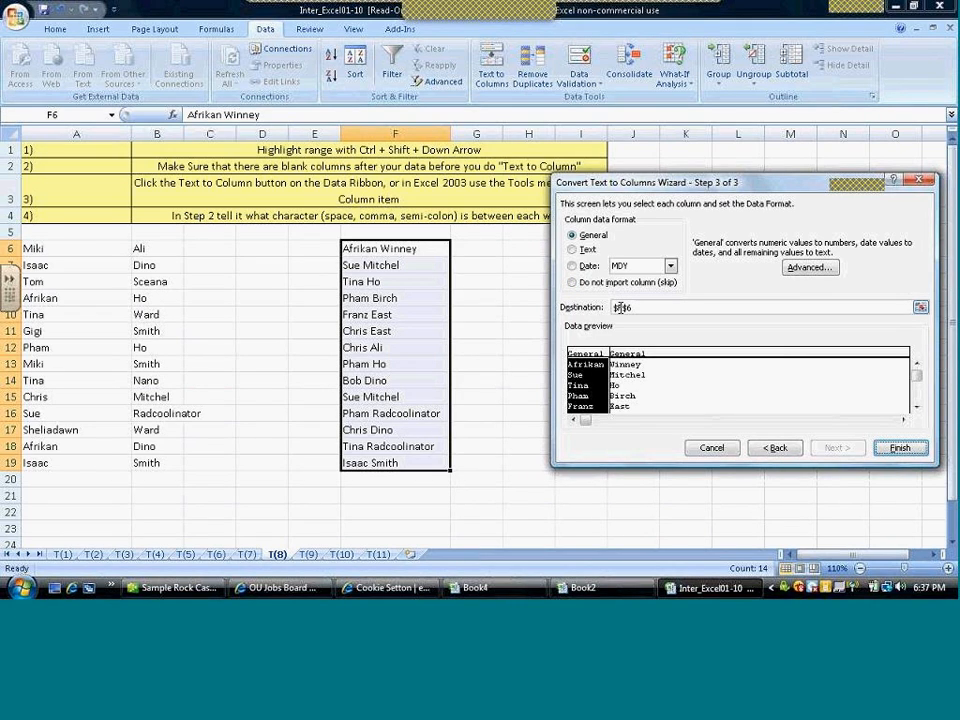
click(638, 309)
click(480, 252)
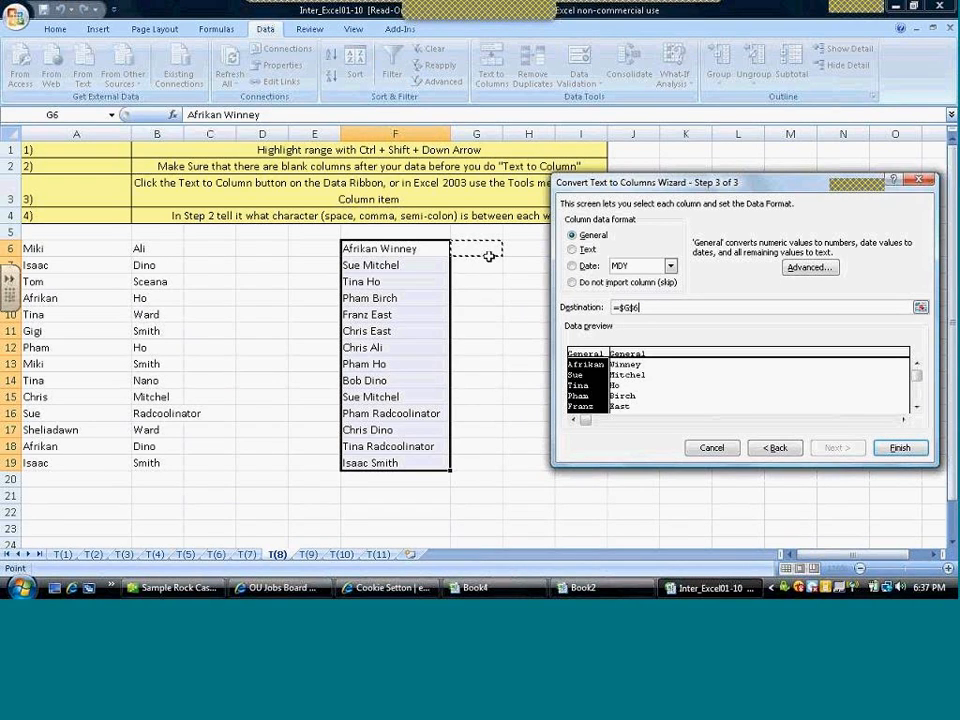
click(895, 449)
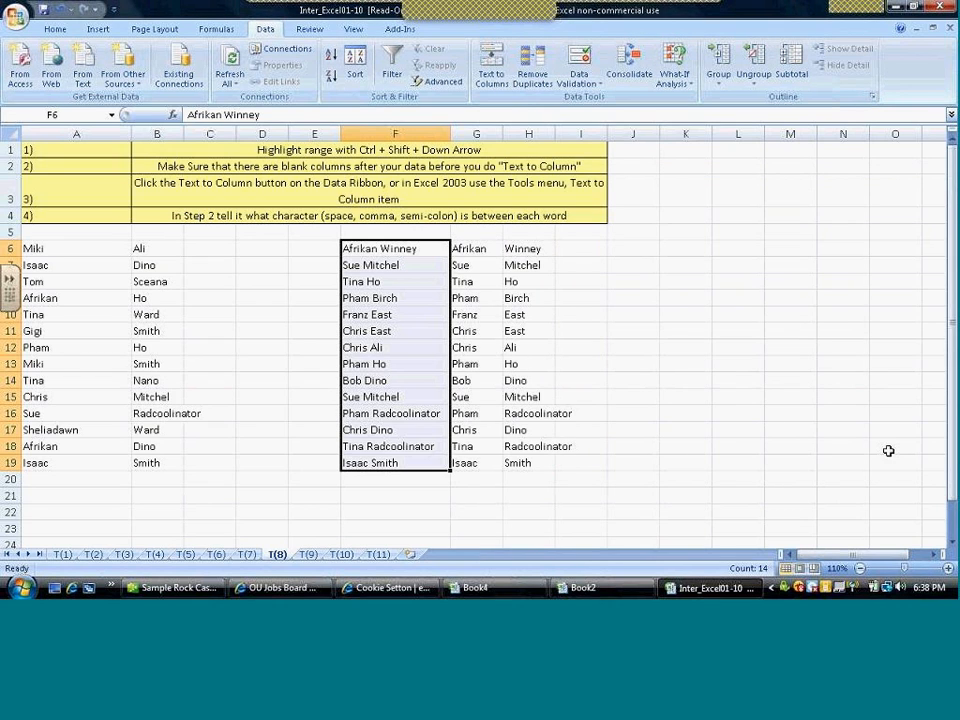
- Undo the split of the full names into columns G and H
click(467, 255)
click(397, 251)
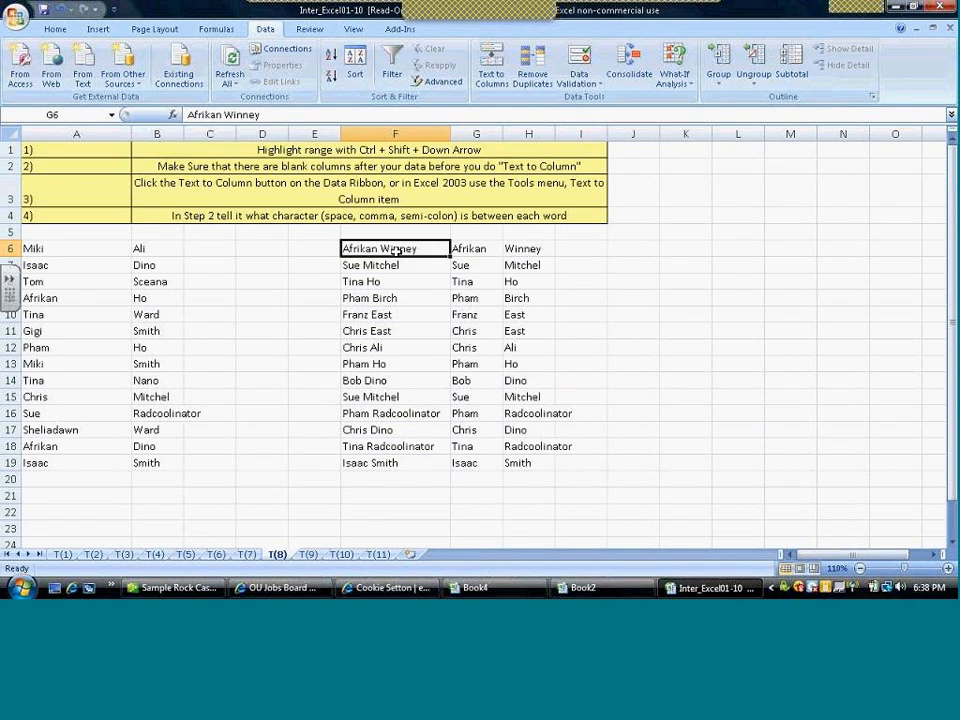
click(518, 252)
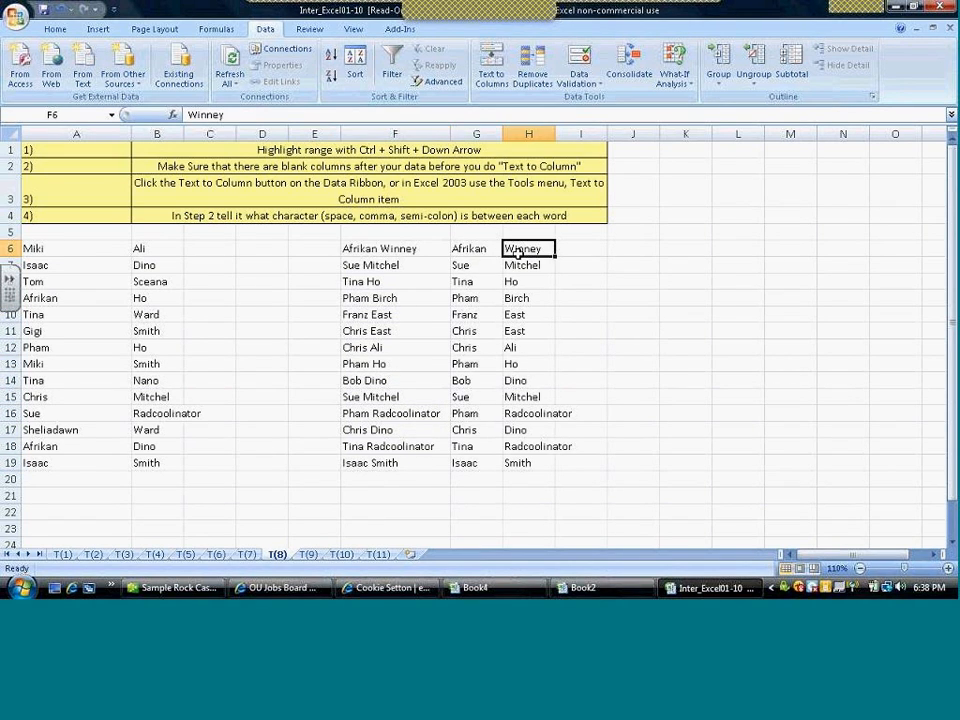
key(ctrl+z)
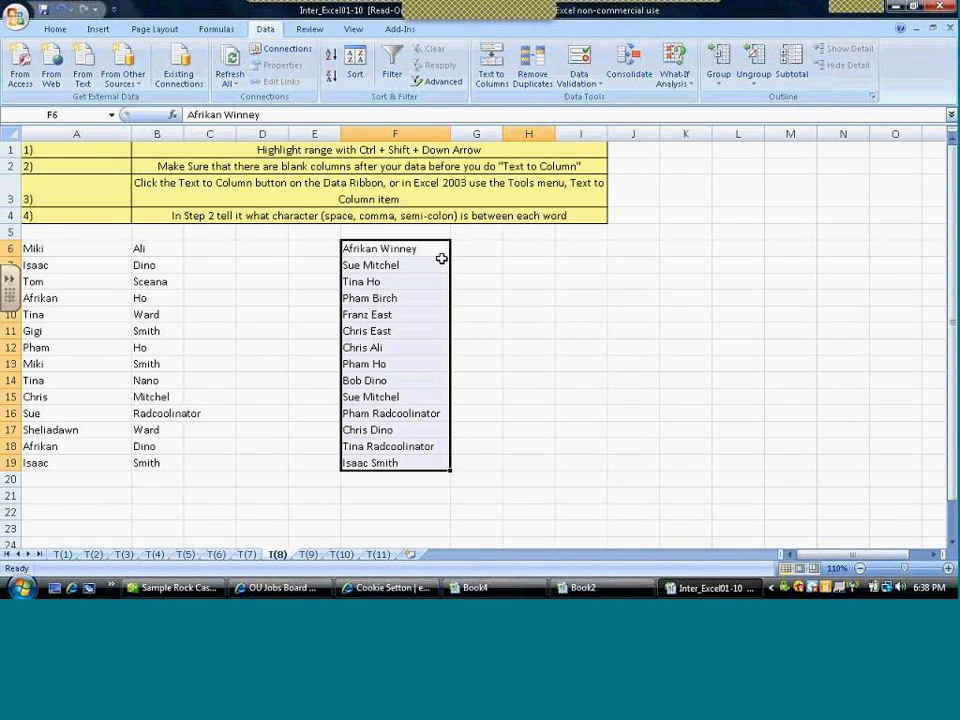
- Split the full names in F6:F19 with a space-delimited Text to Columns conversion, keeping the destination $F$6
click(491, 72)
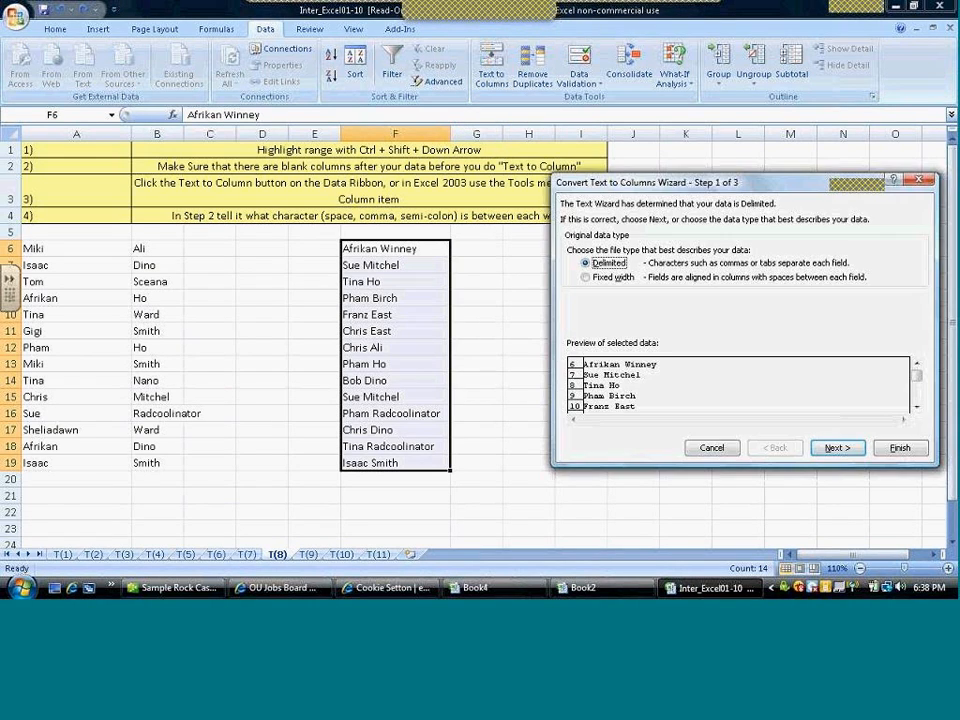
click(836, 448)
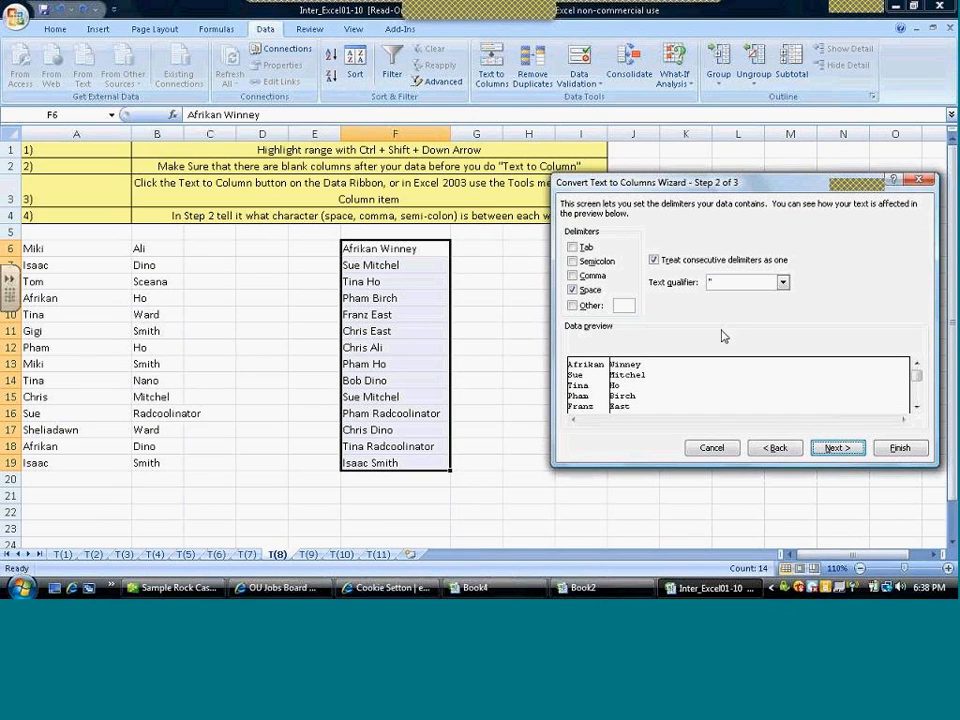
click(836, 448)
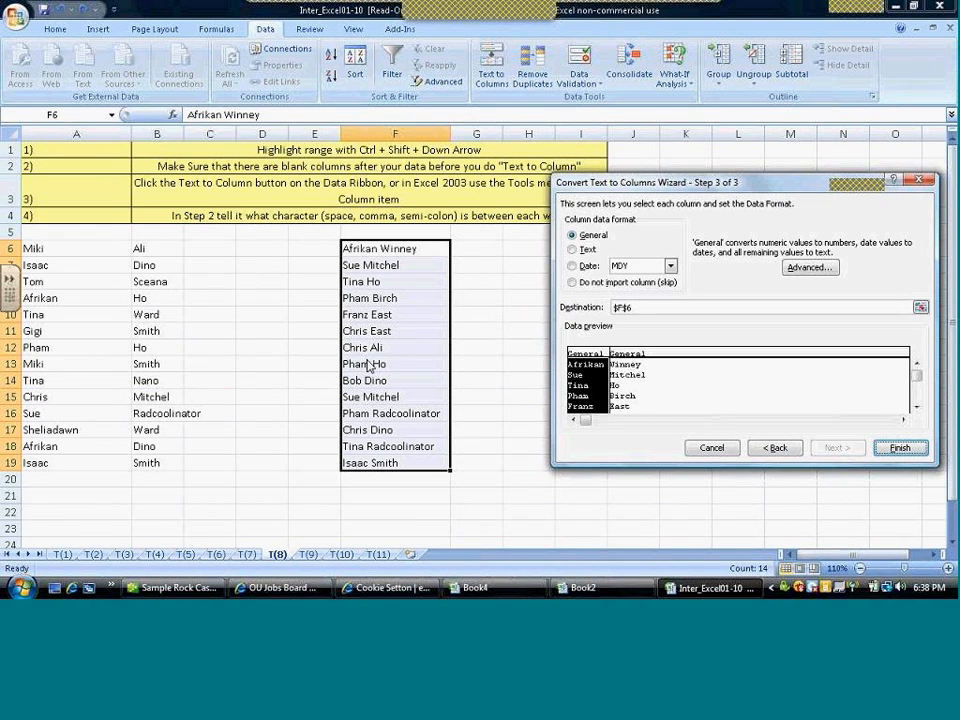
click(898, 447)
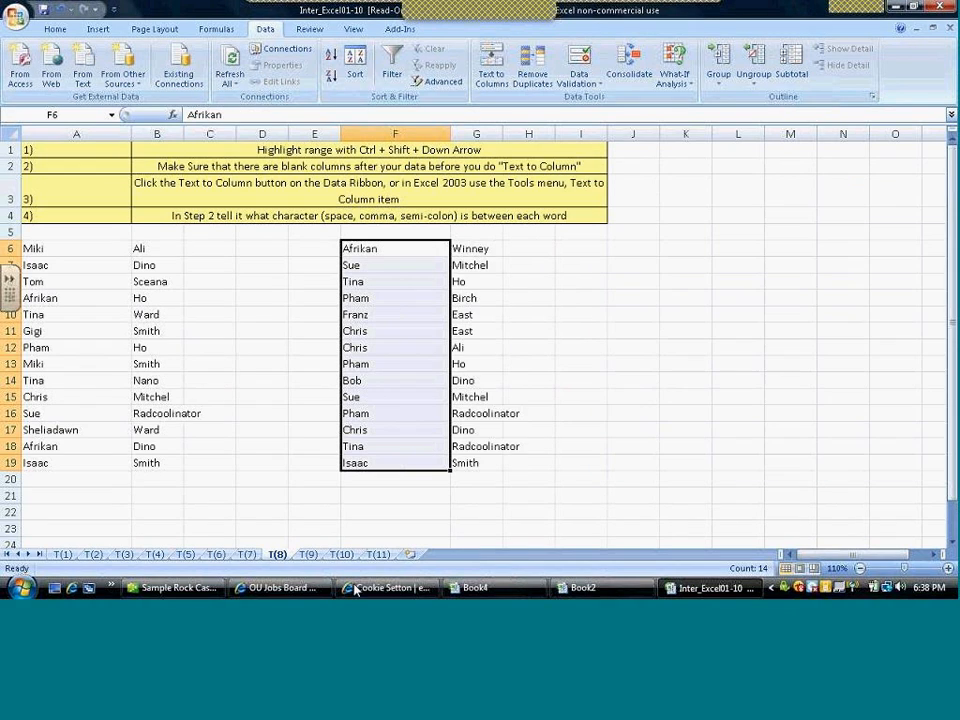
- On sheet T(9), enter the formula =A4&" "&B4 in C4 to join the first and last names with a space
click(307, 554)
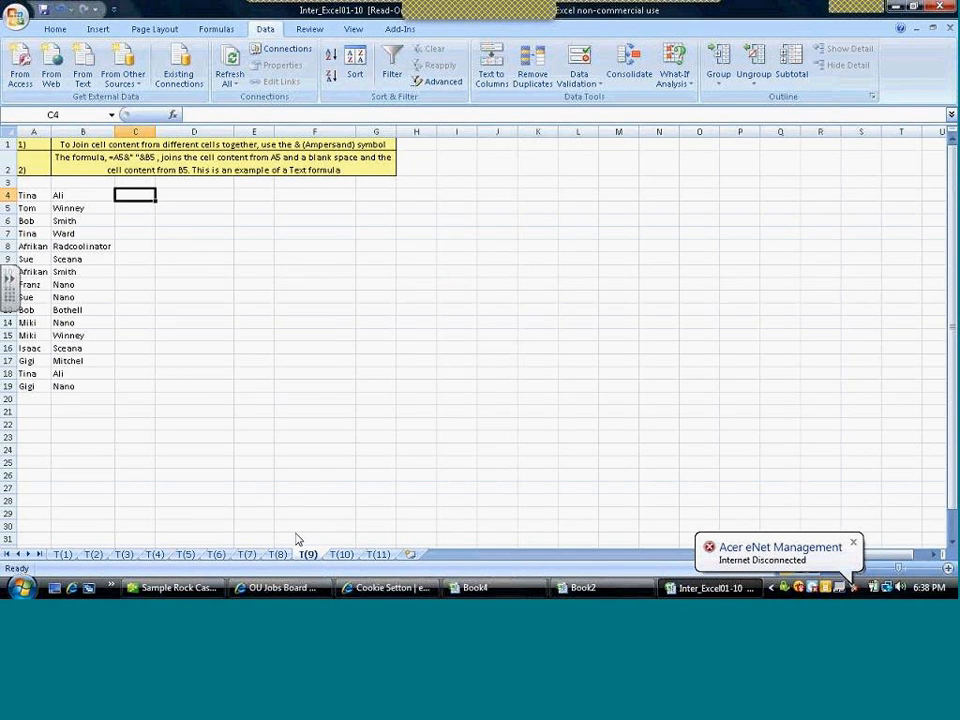
text(=)
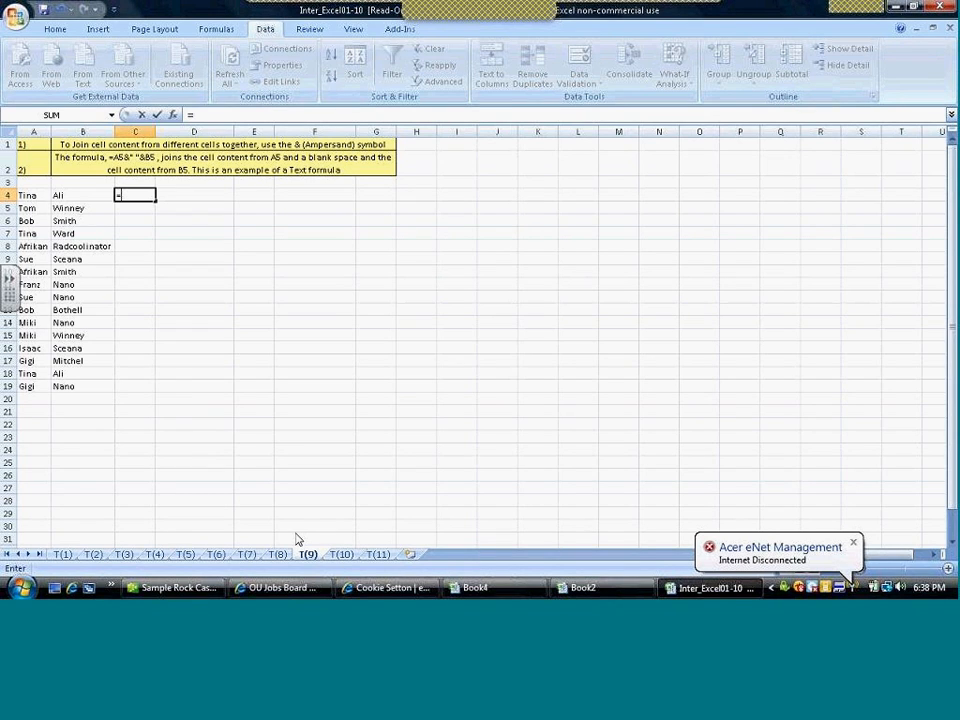
click(30, 195)
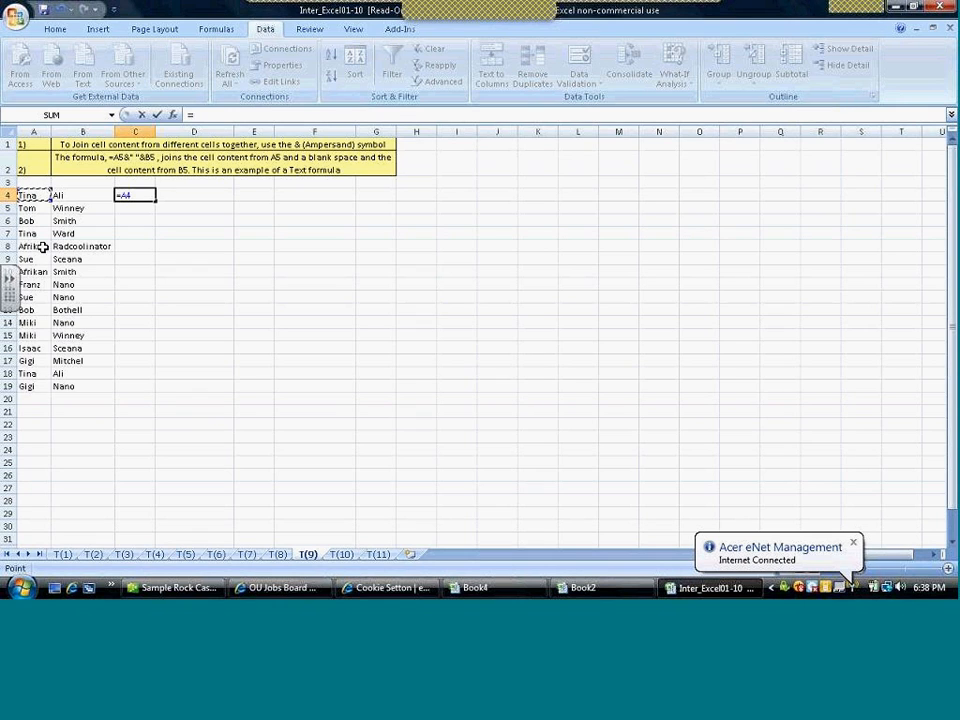
text(&")
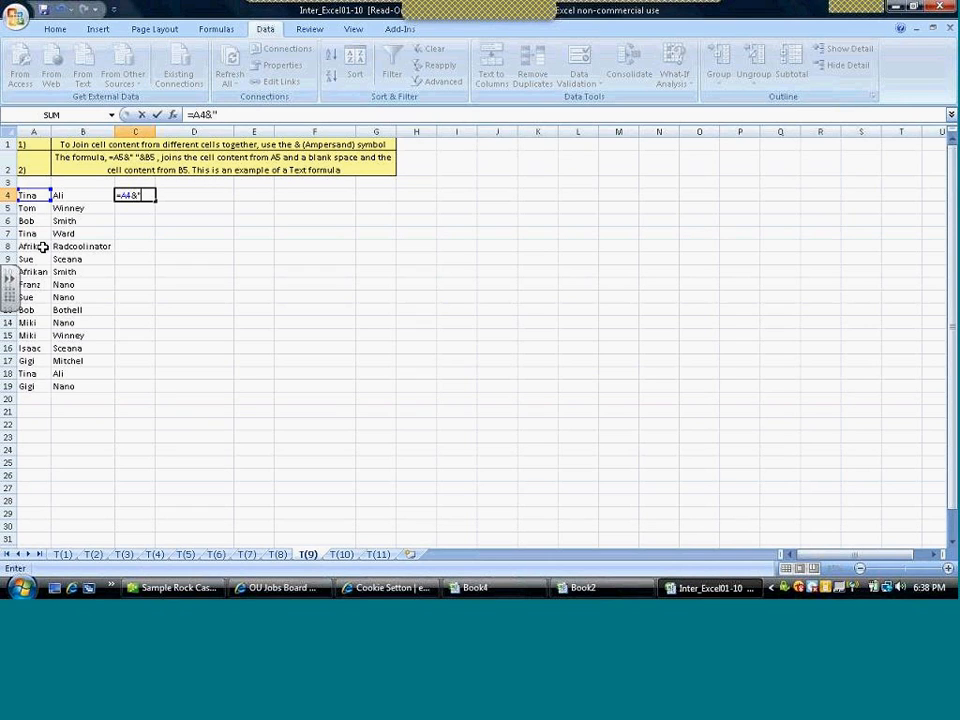
text( ")
text(&)
click(89, 196)
key(Return)
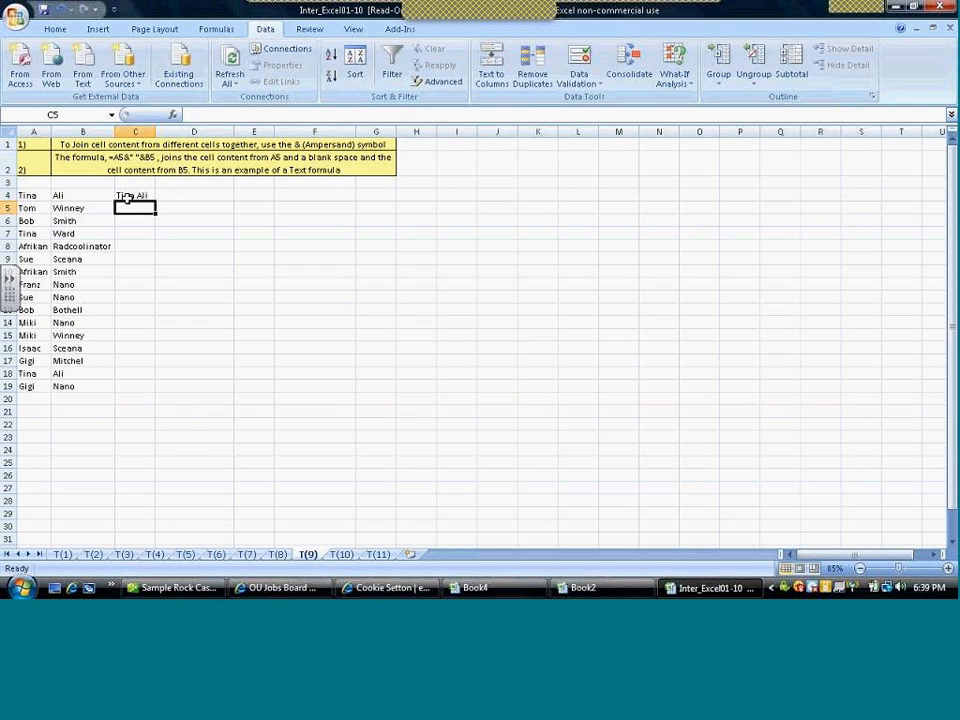
- Fill the joining formula from C4 down to C19 and widen column C
click(127, 196)
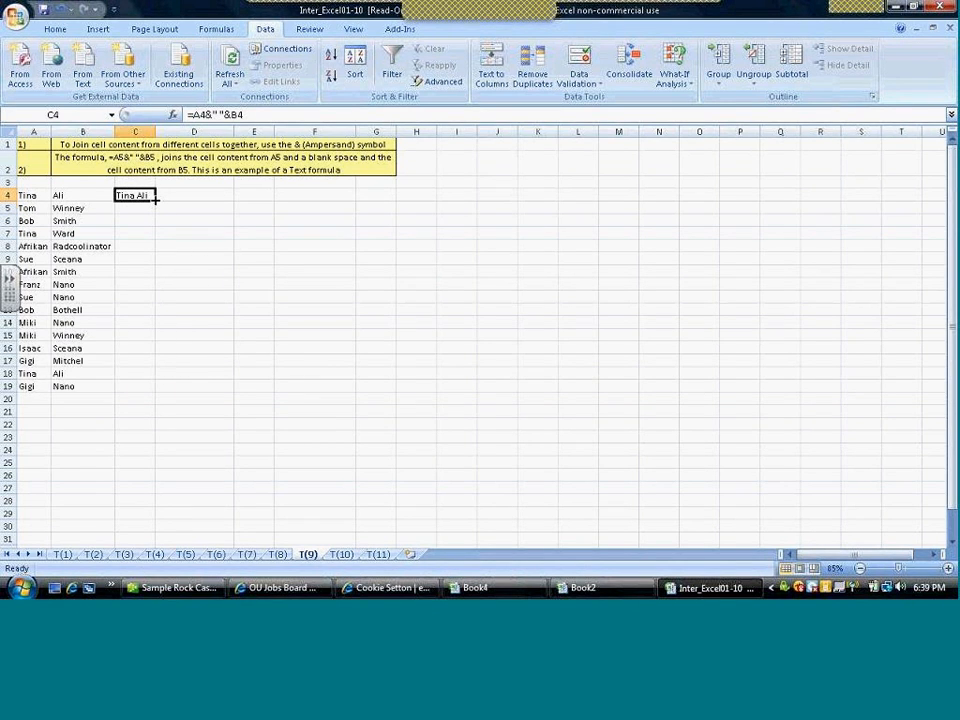
double_click(155, 199)
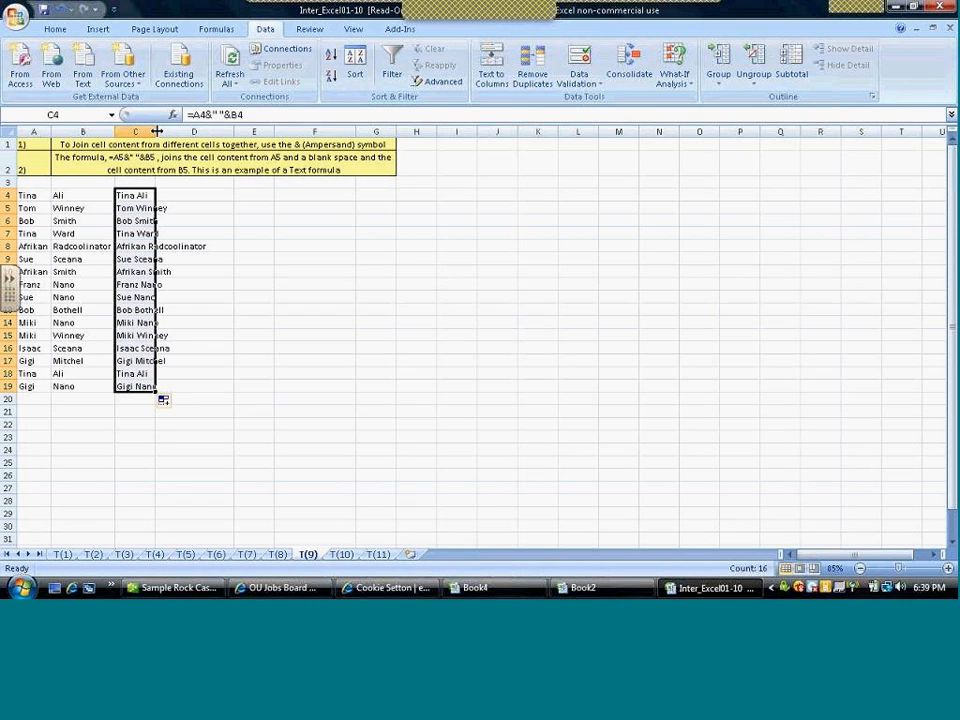
drag(155, 131, 193, 132)
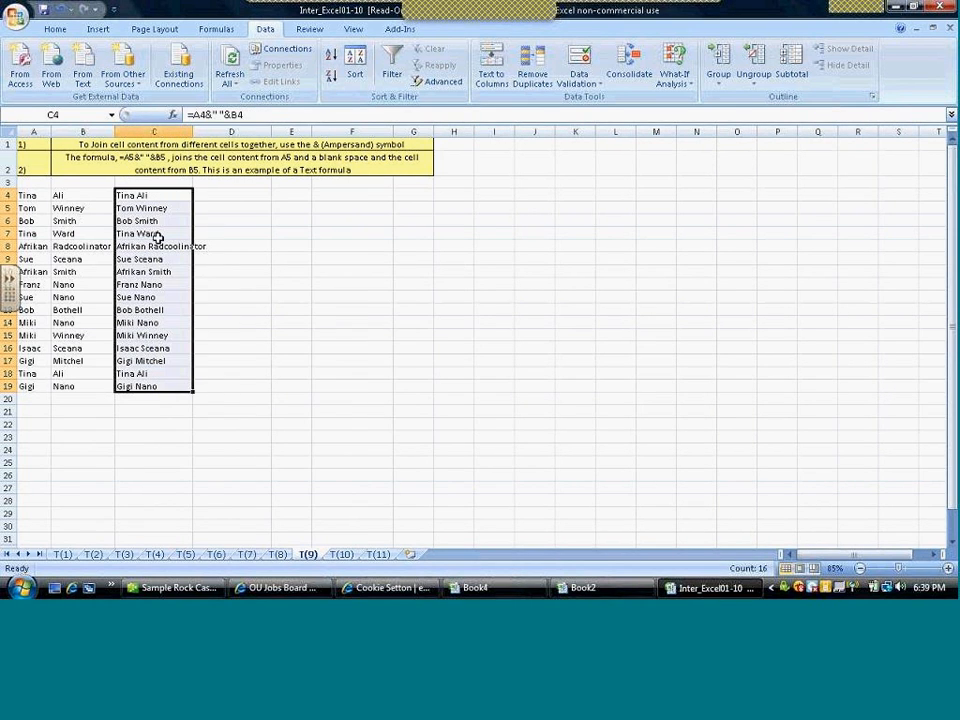
- Replace the first name in A4 with a different one and check the joined name in C4
click(28, 196)
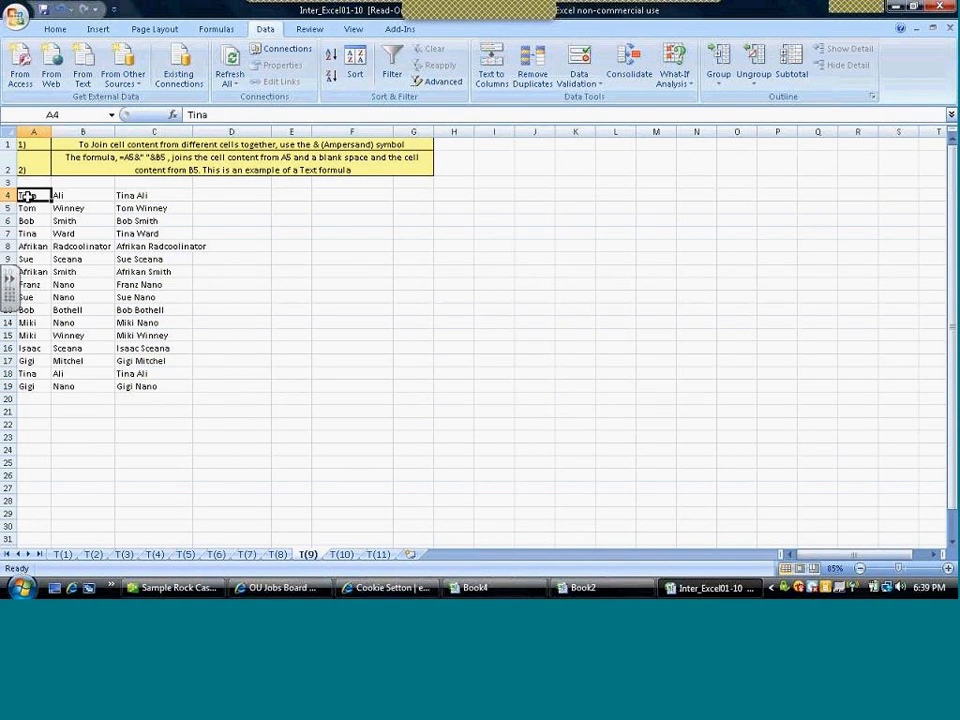
text(Jean)
key(Return)
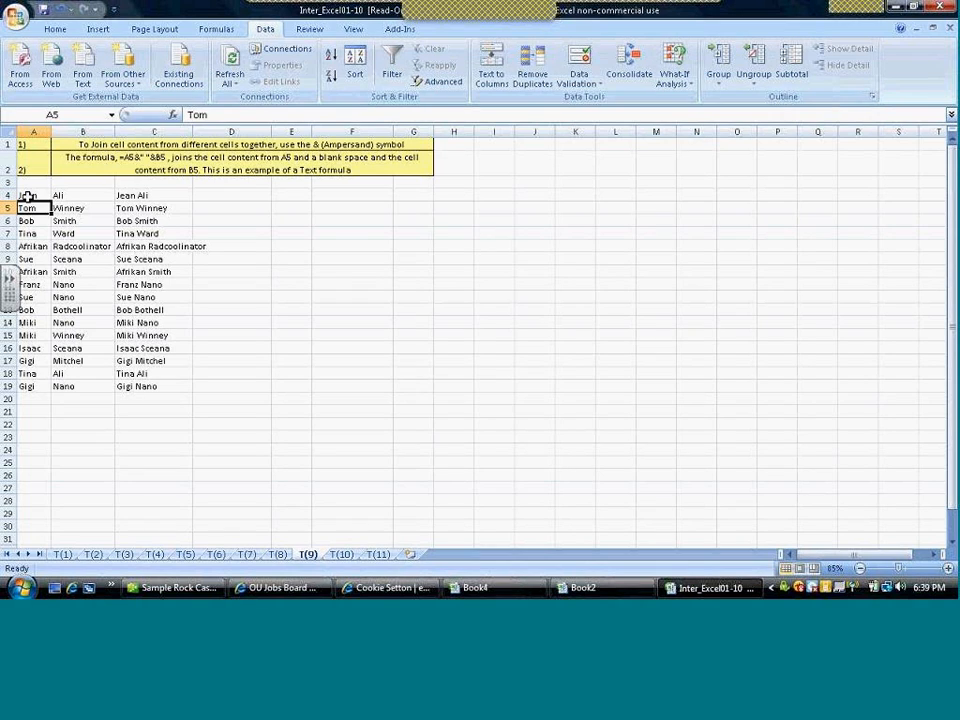
click(162, 195)
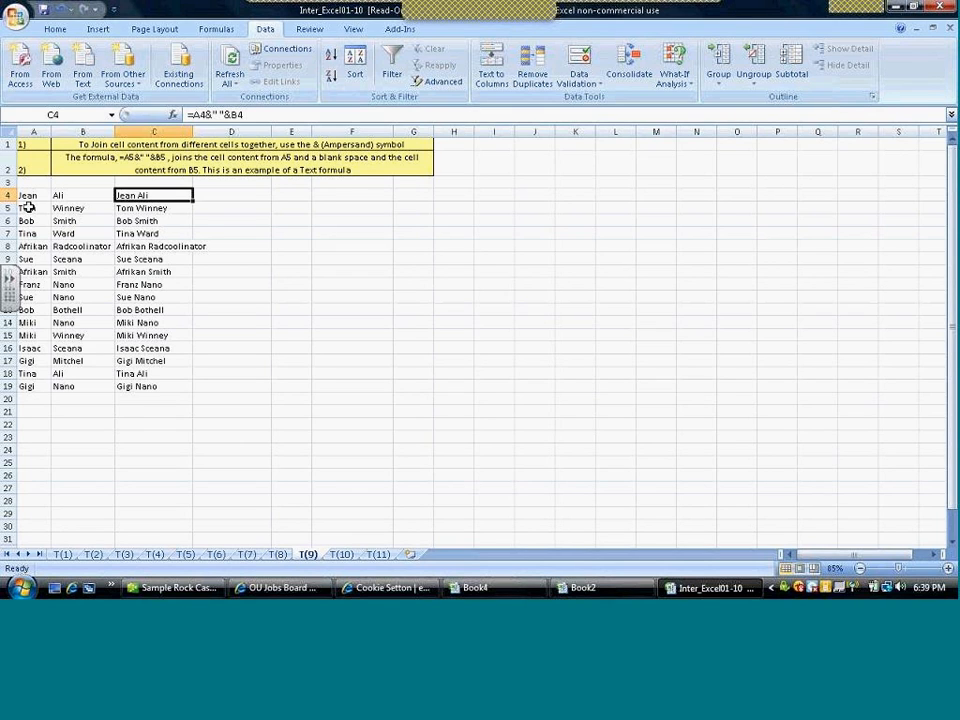
- Clear the source names in A4:B20 and undo the deletion
drag(28, 195, 94, 398)
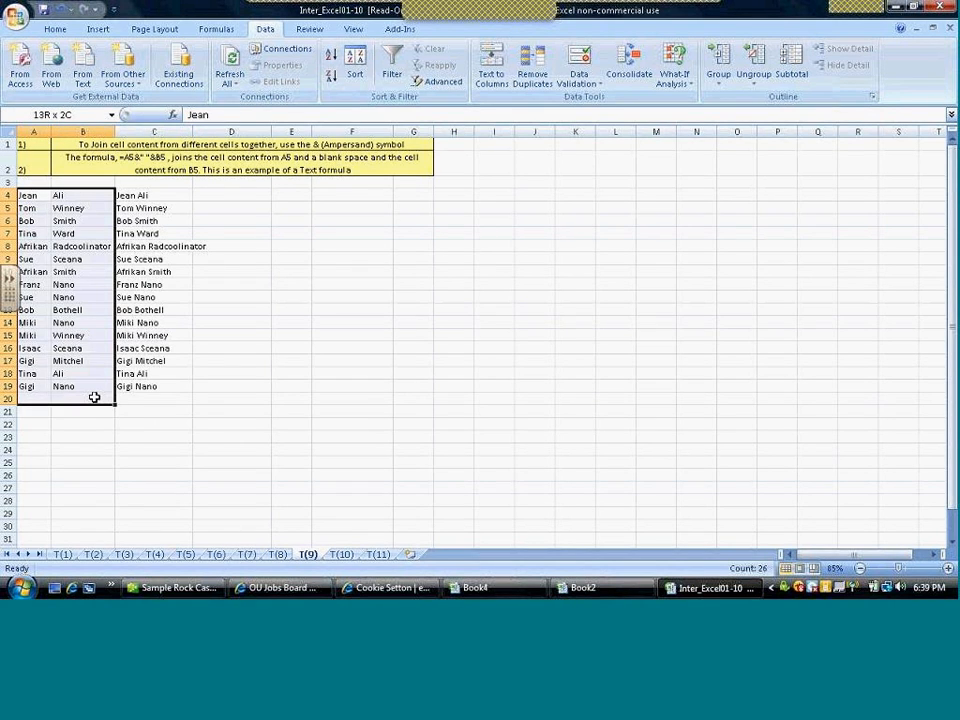
key(Delete)
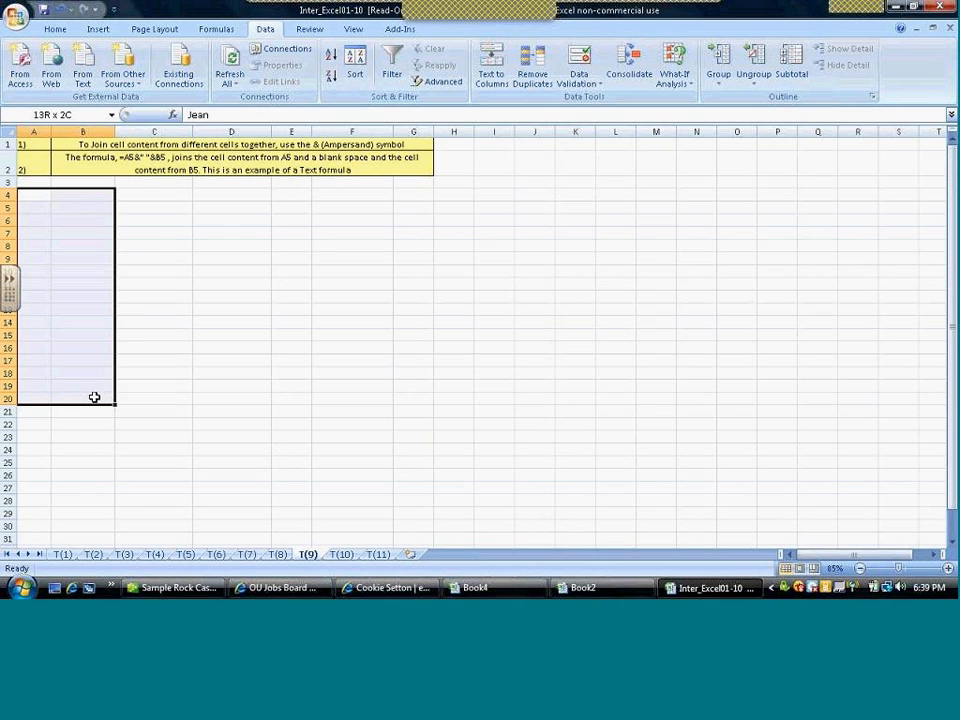
key(ctrl+z)
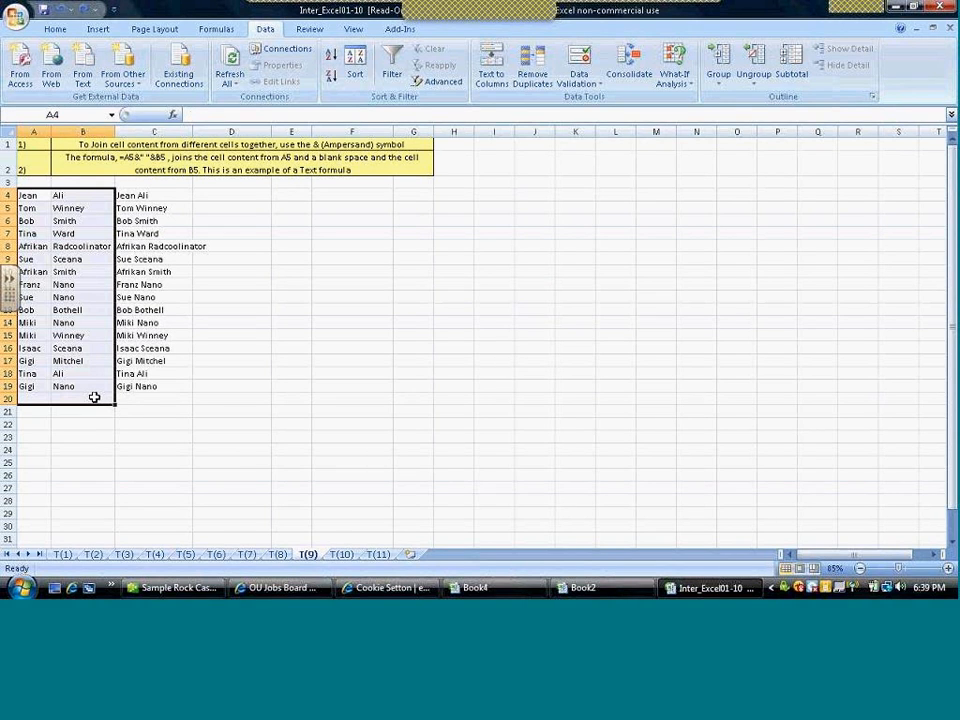
- Copy the joined names in C4:C19 to E4:E19 as values only
click(148, 195)
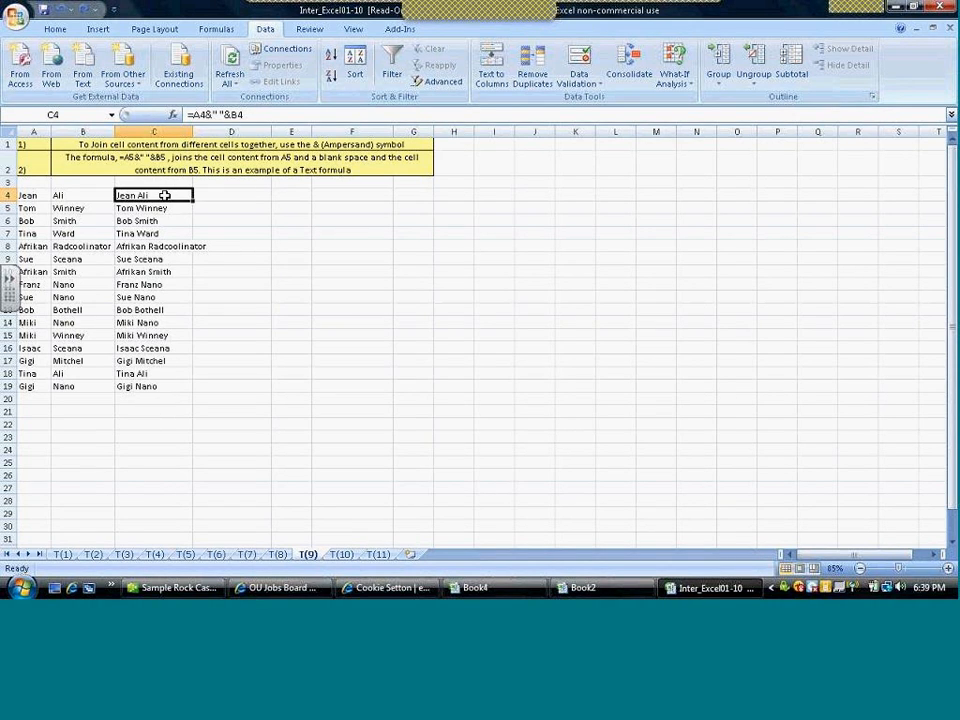
key(ctrl+shift+Down)
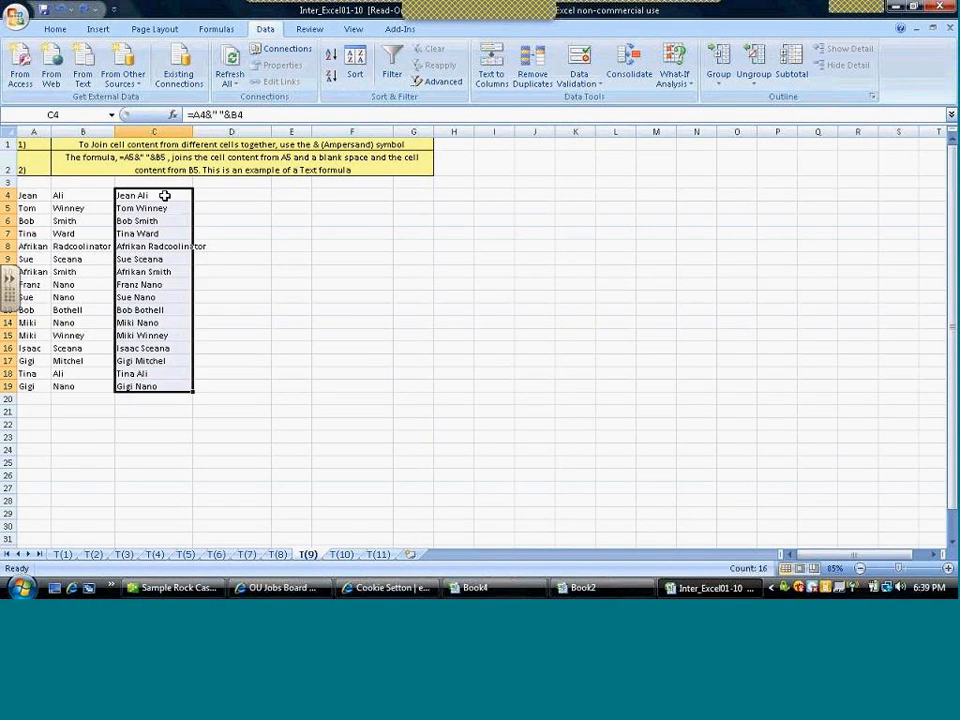
click(164, 195)
right_click(164, 195)
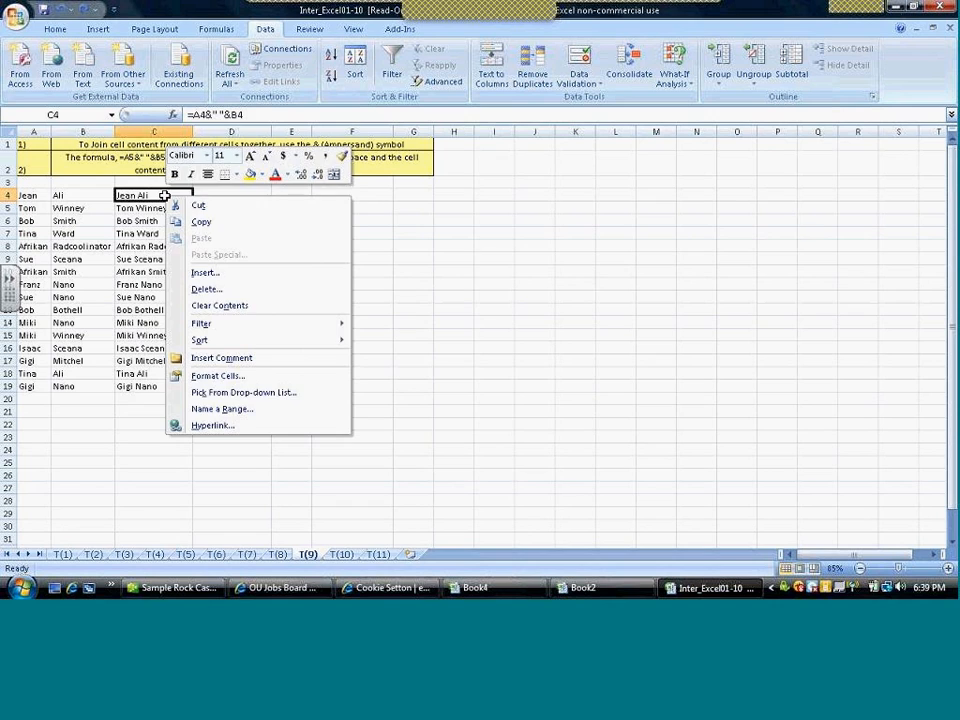
key(Escape)
key(ctrl+shift+Down)
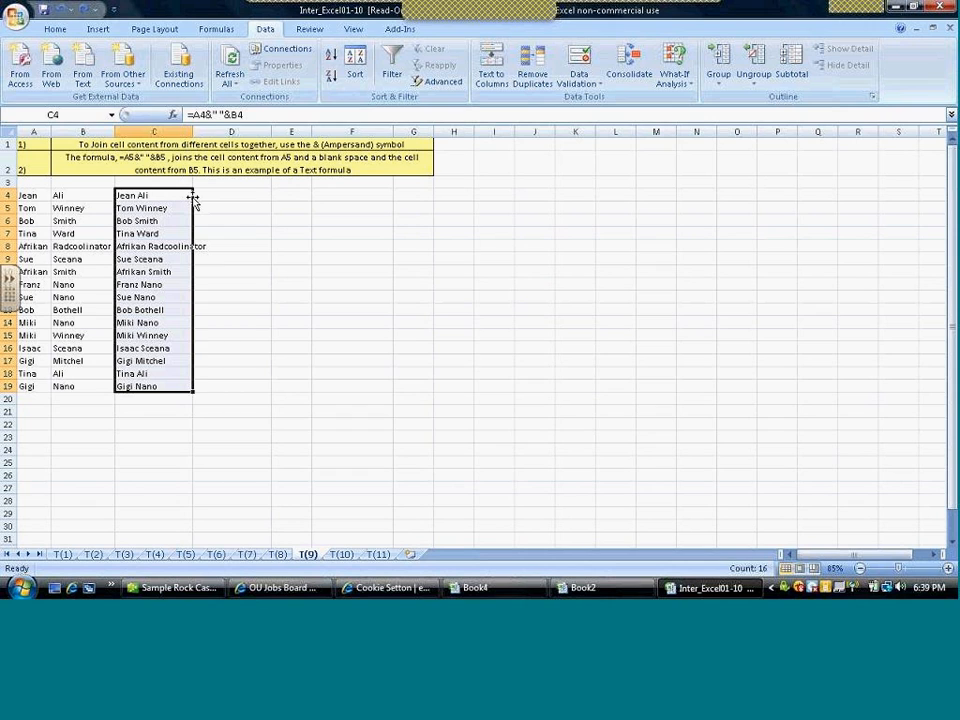
drag(194, 199, 278, 203)
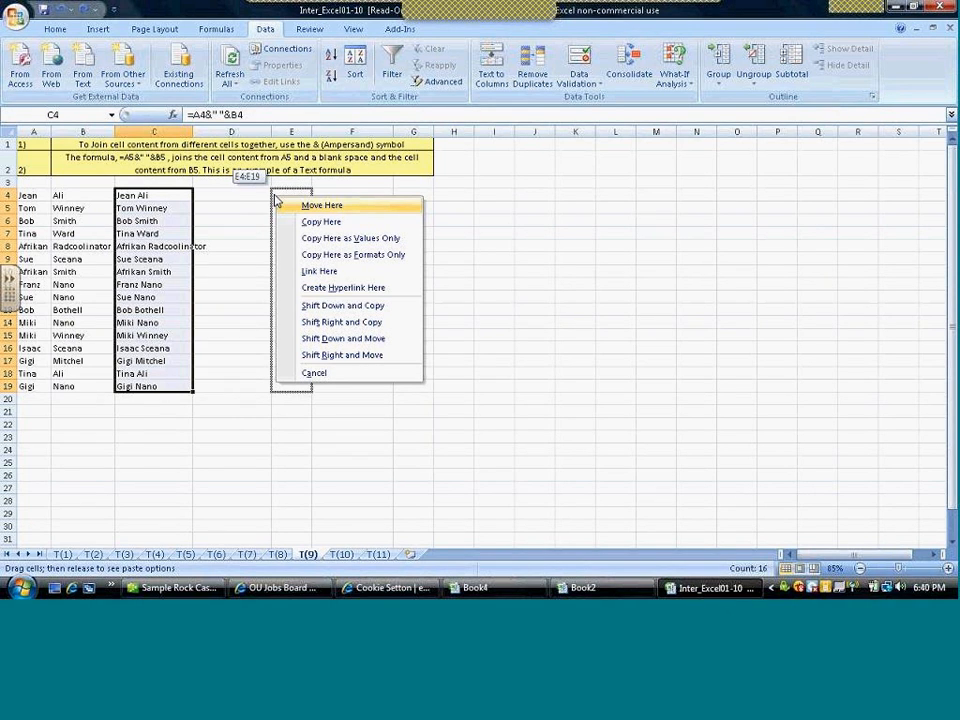
click(322, 245)
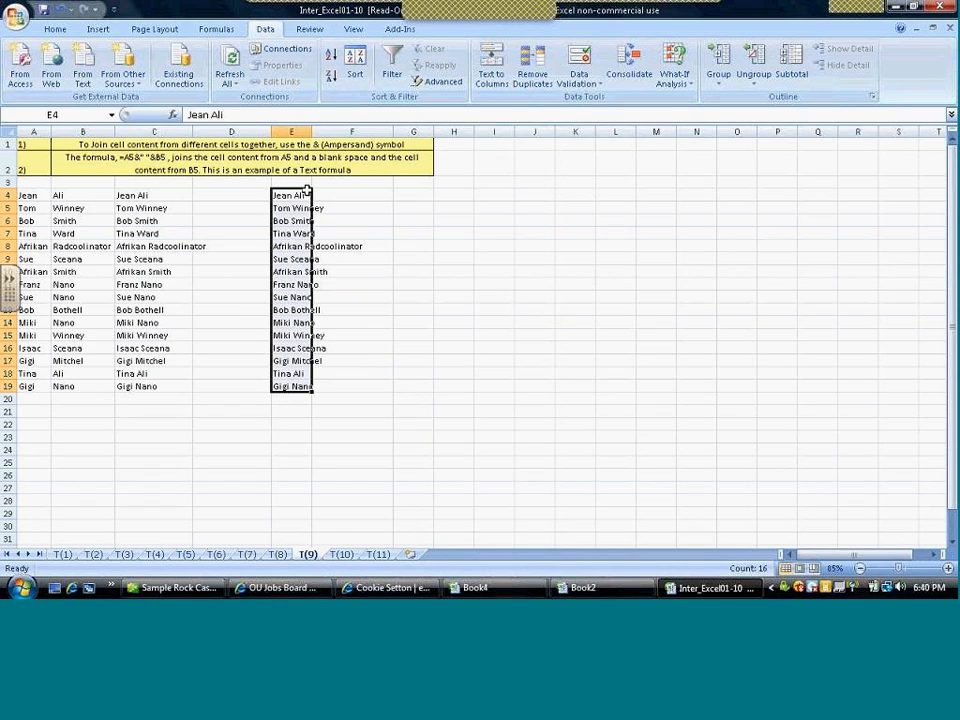
- Compare the contents of the pasted cell E4 with those of the original cell C4
click(303, 196)
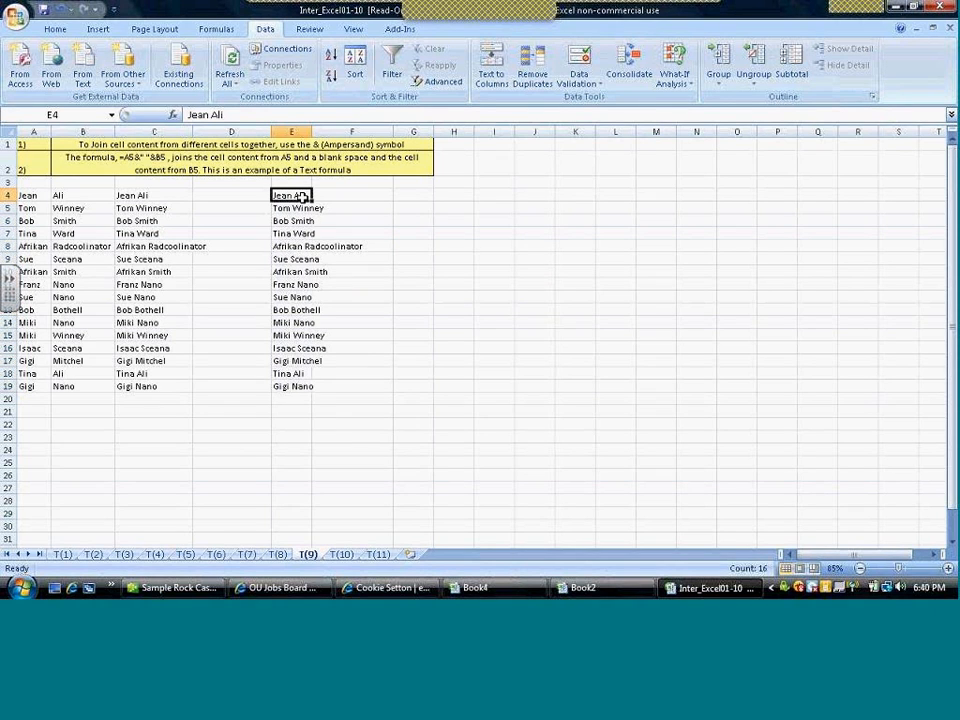
click(145, 195)
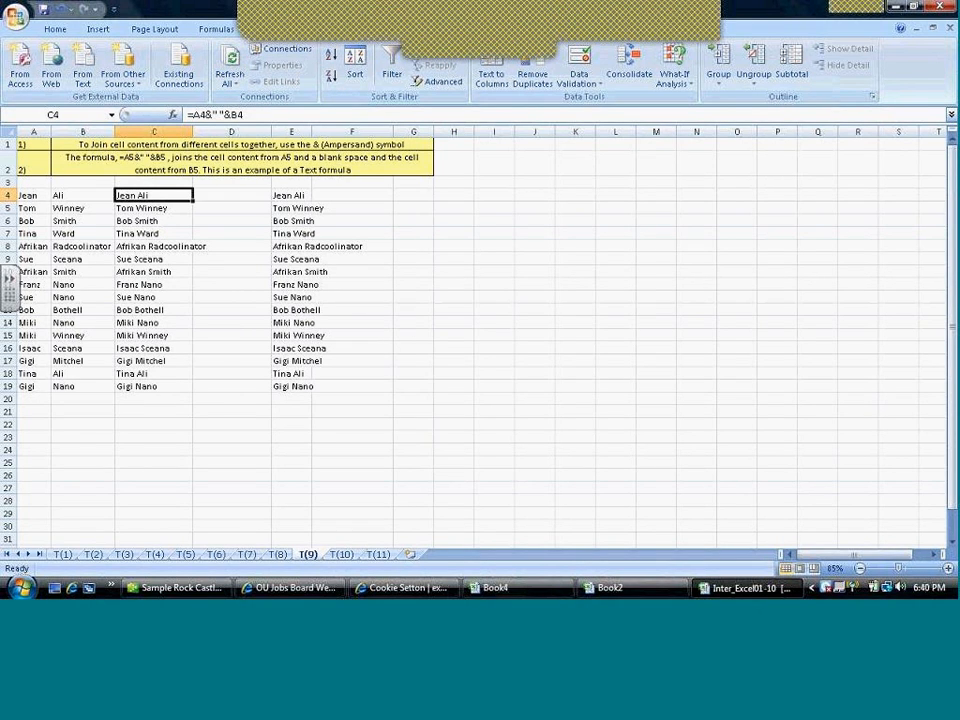
click(265, 27)
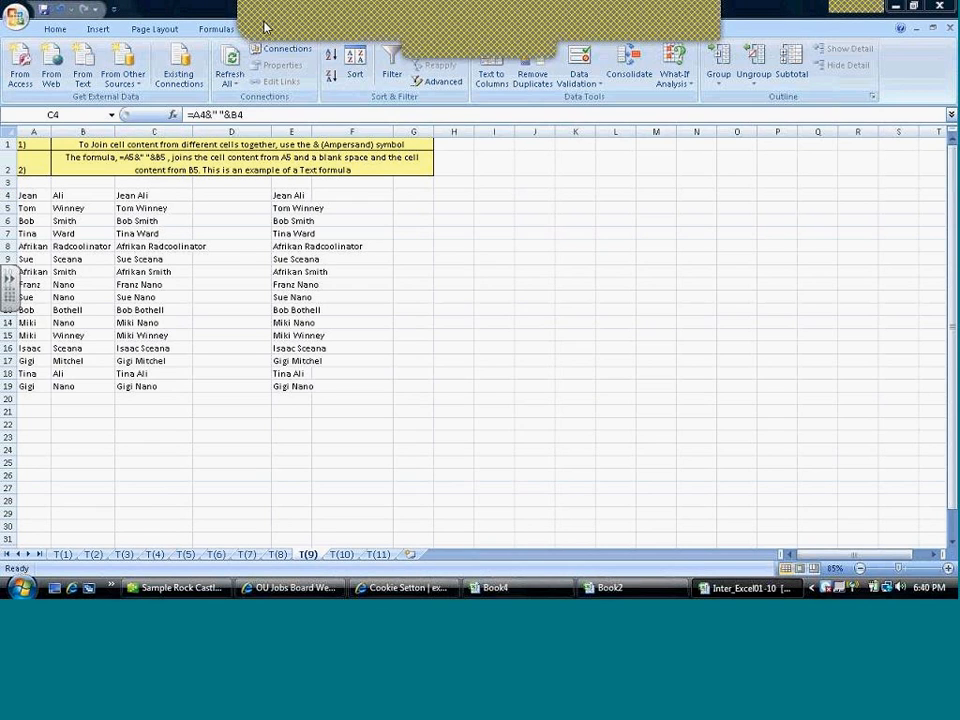